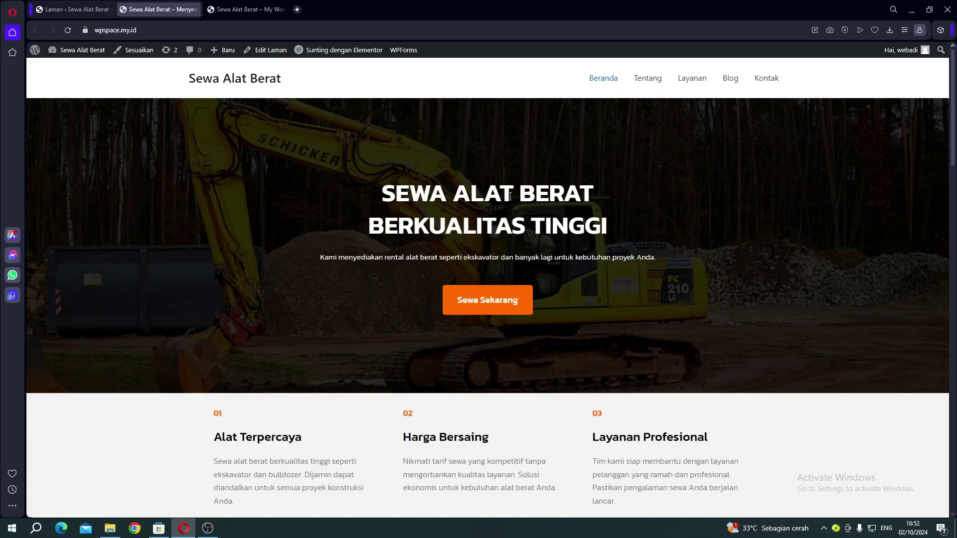
Step: Examine the home page's hero and feature sections, and the Tentang page layout on the reference site
scroll(509, 227, down, 4)
scroll(509, 227, up, 2)
scroll(509, 228, up, 2)
scroll(493, 229, down, 4)
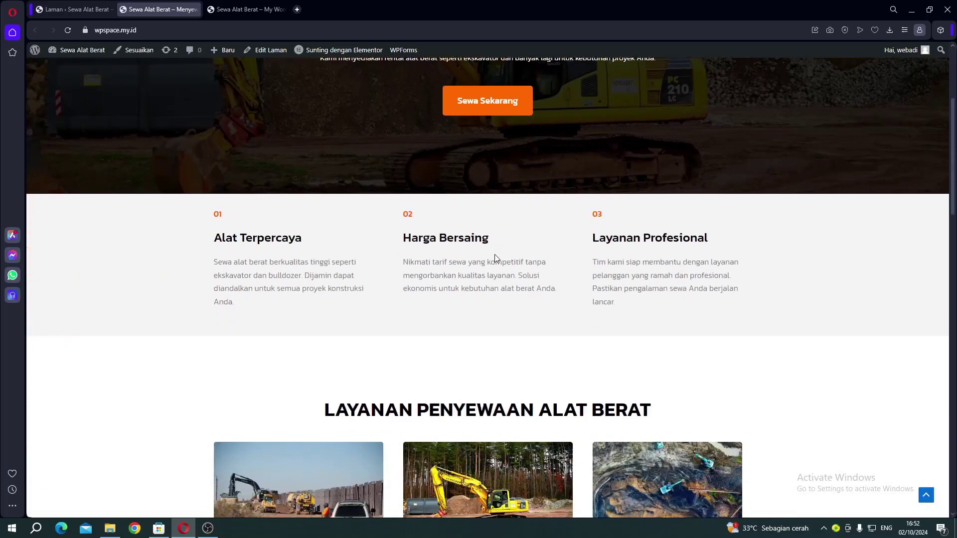
click(249, 15)
click(439, 79)
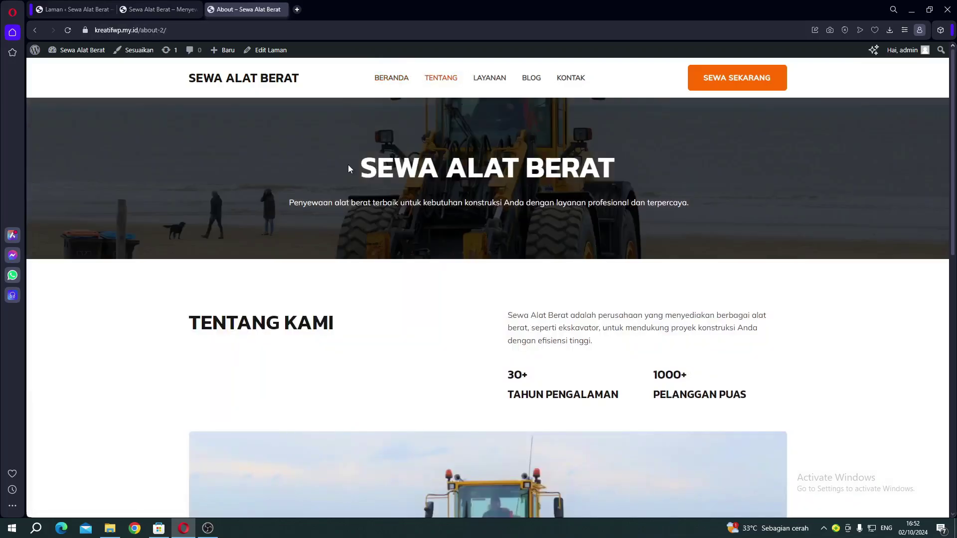
drag(350, 169, 440, 169)
click(500, 168)
scroll(500, 169, down, 10)
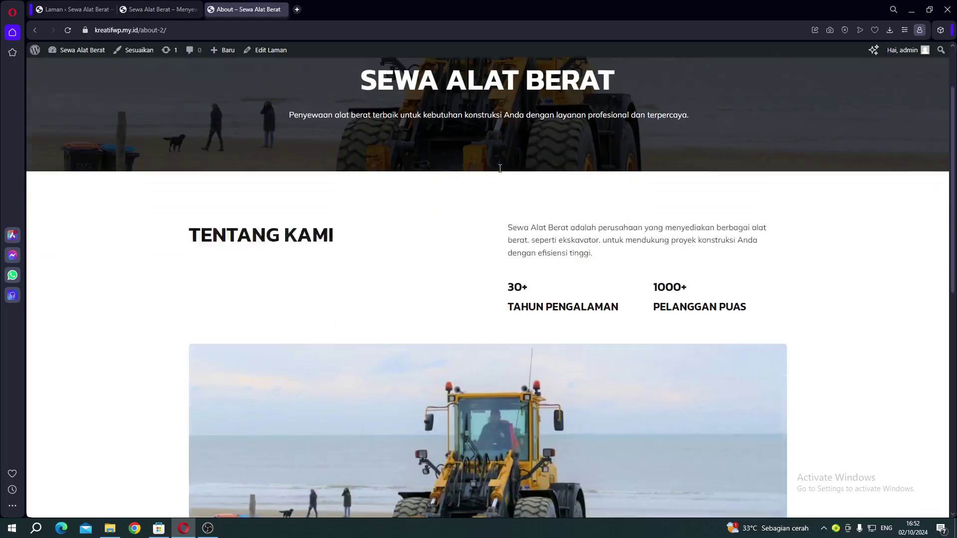
scroll(500, 171, up, 5)
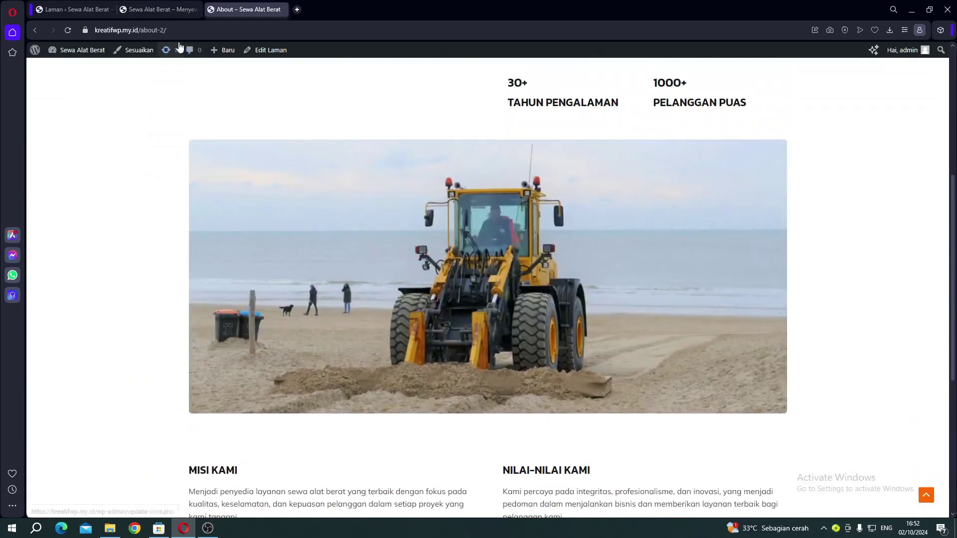
Step: Examine the home page's sections from the services down to the testimonials
click(154, 12)
scroll(393, 155, up, 4)
scroll(402, 164, down, 20)
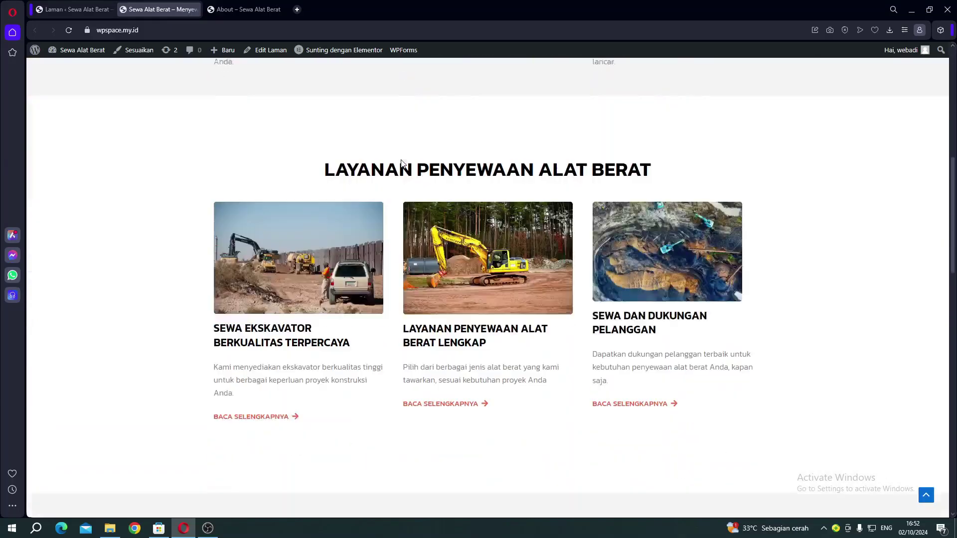
scroll(428, 300, down, 3)
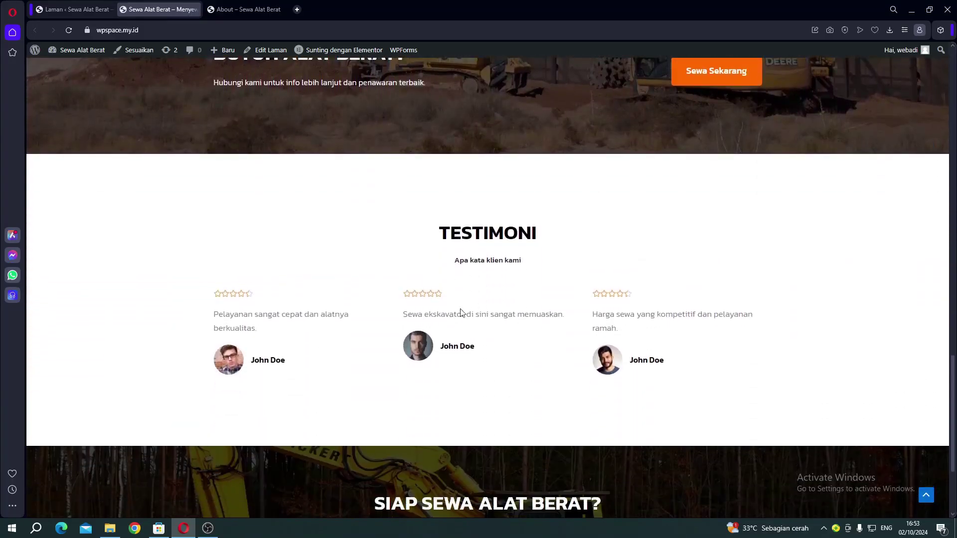
scroll(462, 312, up, 12)
scroll(467, 297, up, 5)
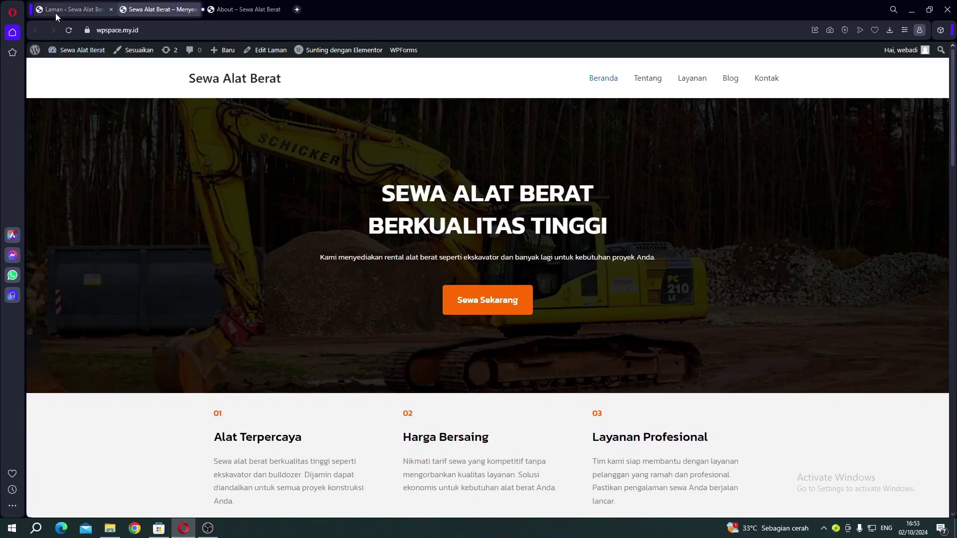
Step: Open the Beranda page from the page list in the Elementor editor, in a separate browser tab
click(70, 9)
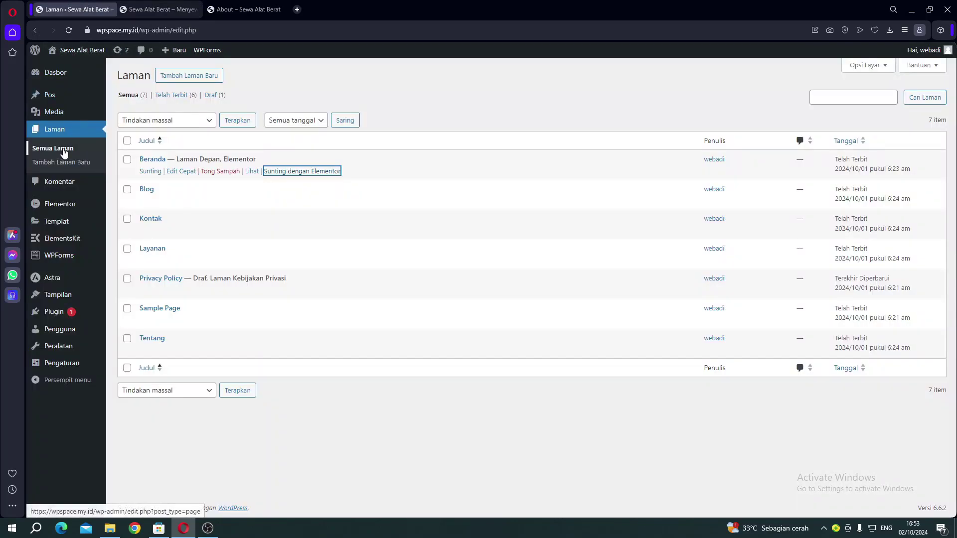
right_click(274, 173)
click(309, 183)
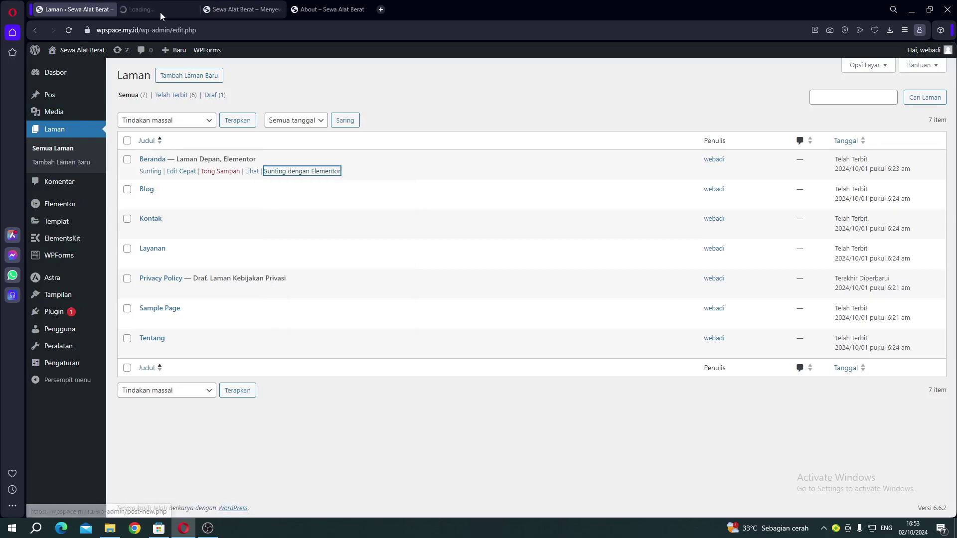
click(143, 9)
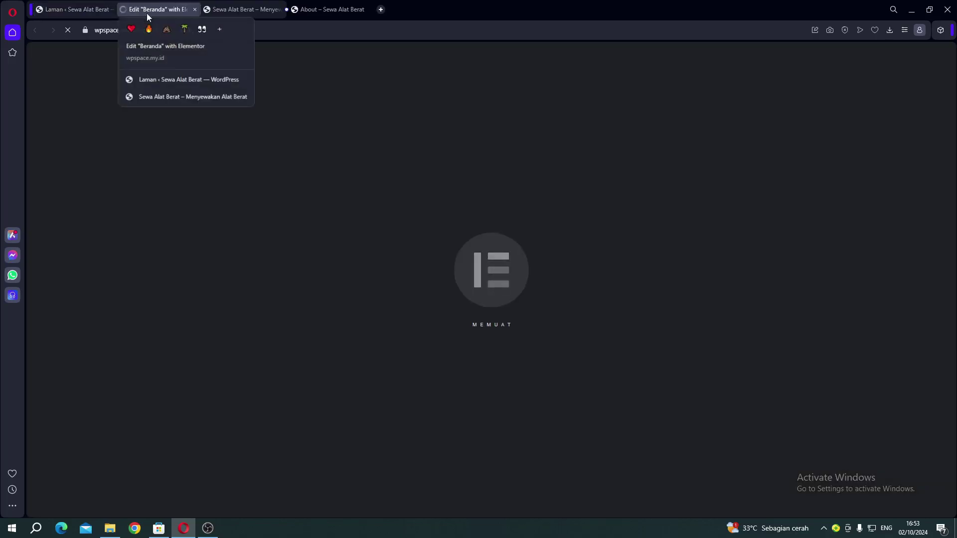
Step: Open the Tentang page from the page list and edit it with Elementor
click(76, 11)
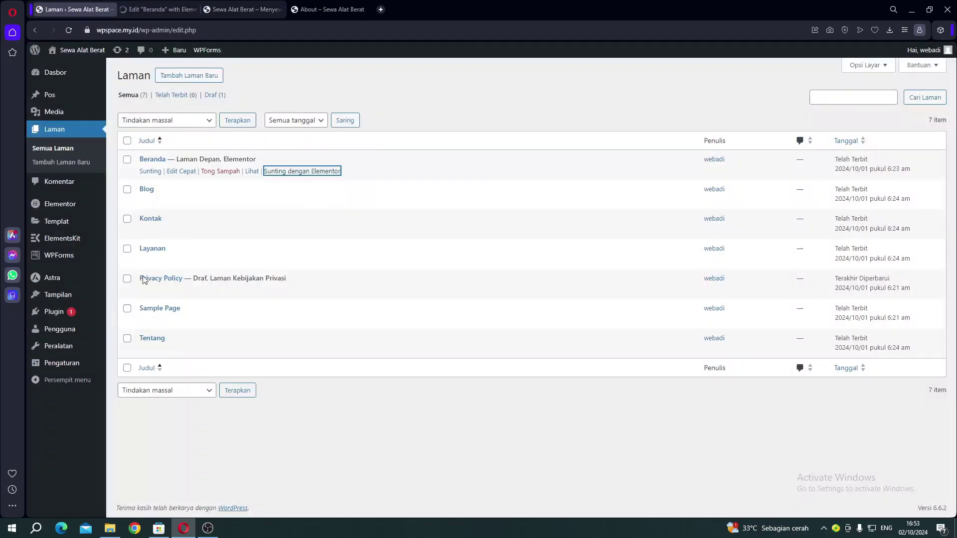
click(145, 351)
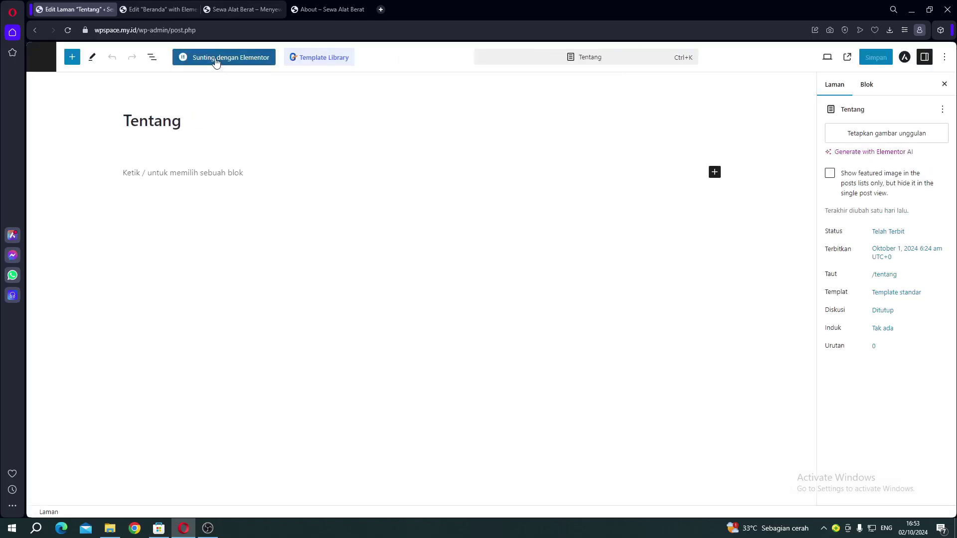
click(216, 60)
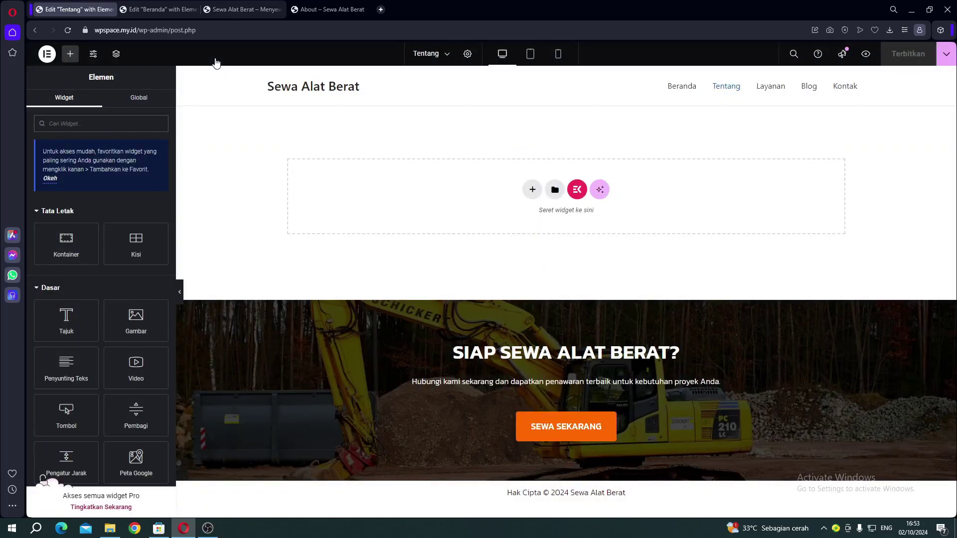
Step: Copy the "Butuh Alat Berat?" banner container from the Beranda page and paste it into the empty Tentang page
click(157, 10)
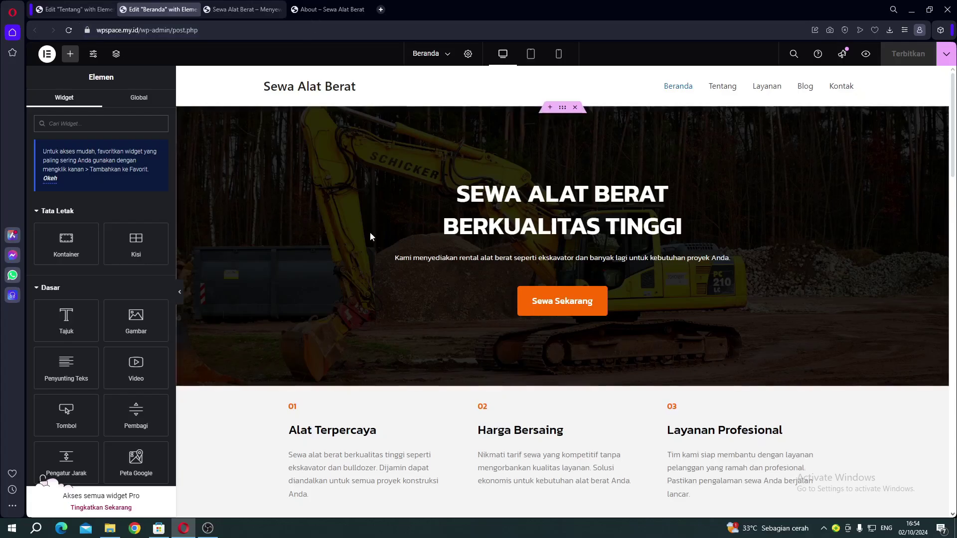
scroll(384, 249, down, 5)
scroll(389, 261, down, 12)
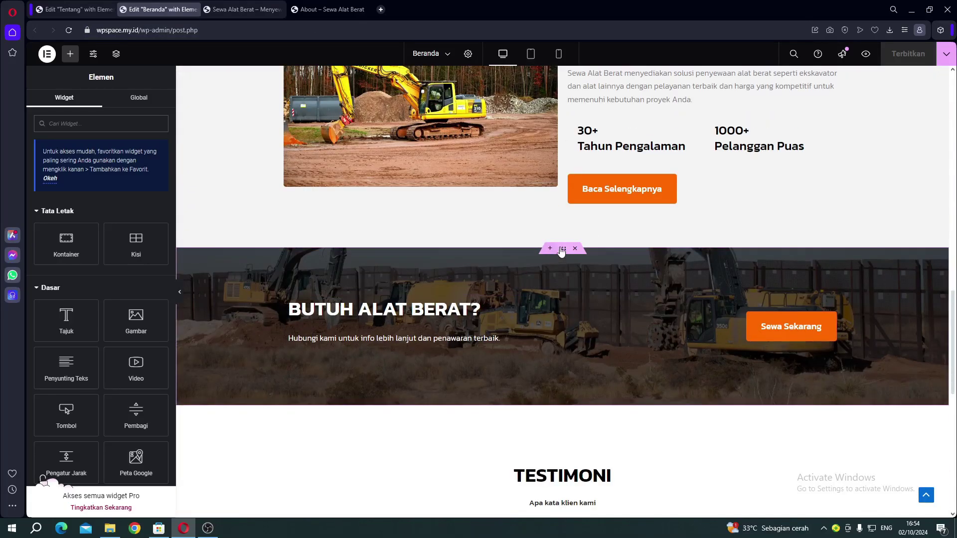
right_click(565, 269)
key(Escape)
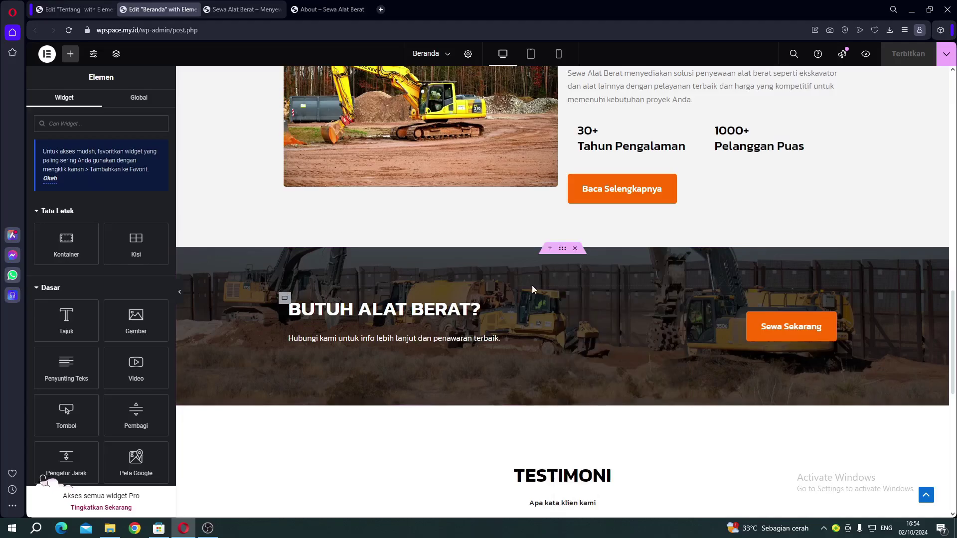
click(70, 10)
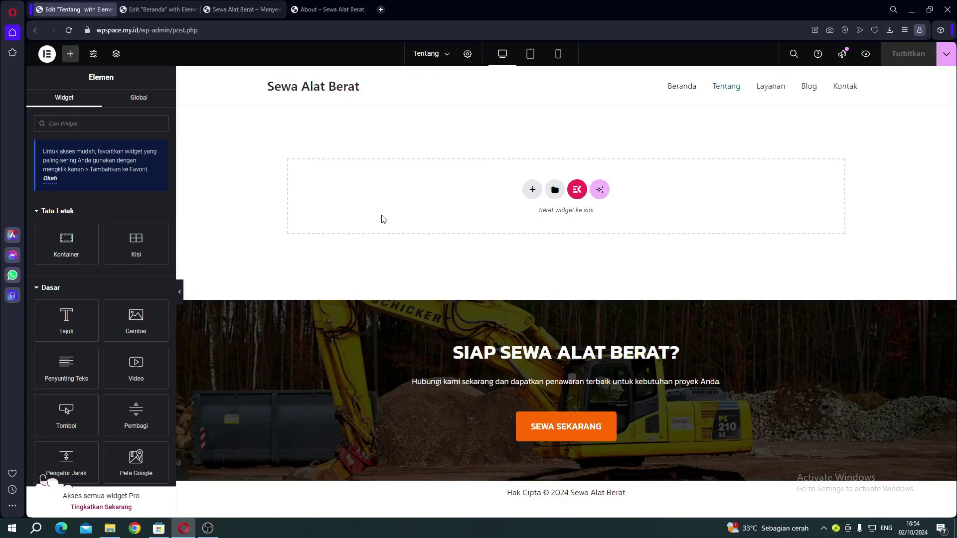
right_click(403, 201)
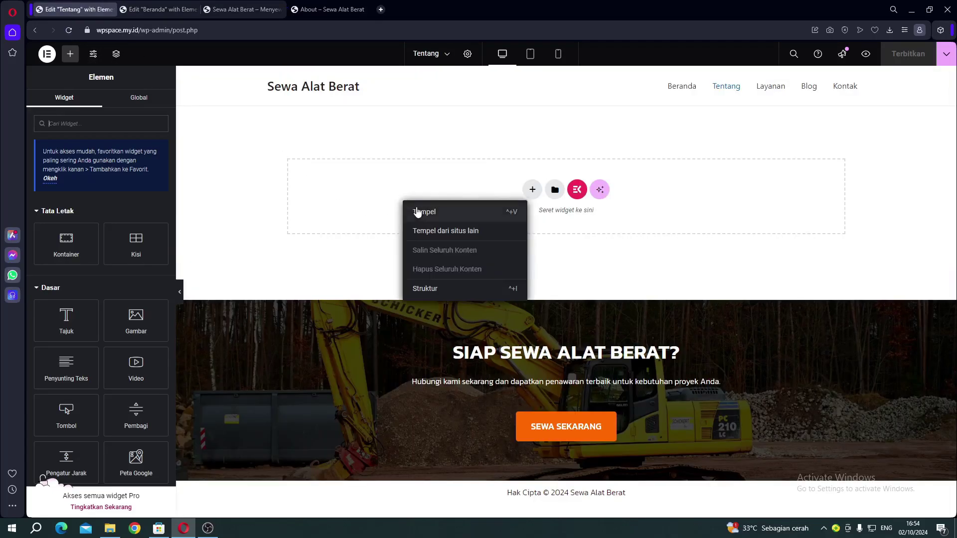
click(418, 212)
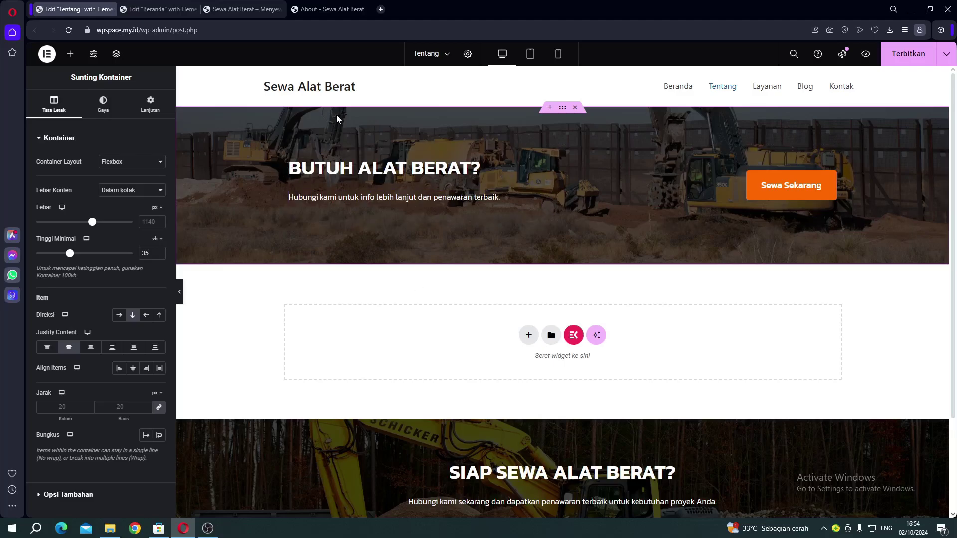
Step: Check the reference banner and delete the inner container holding the Sewa Sekarang button from the Tentang banner
click(327, 9)
scroll(406, 161, up, 5)
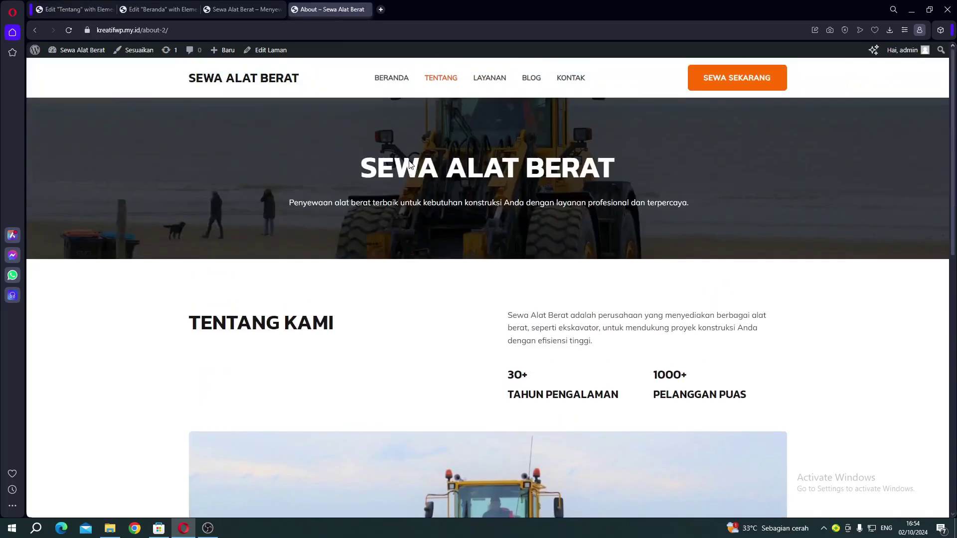
drag(376, 161, 536, 162)
click(406, 190)
click(67, 14)
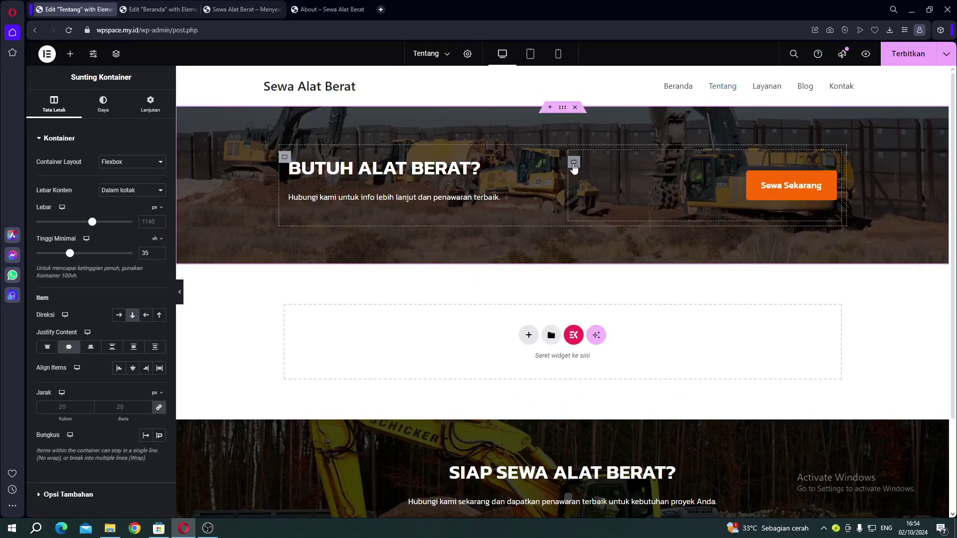
right_click(571, 162)
click(592, 427)
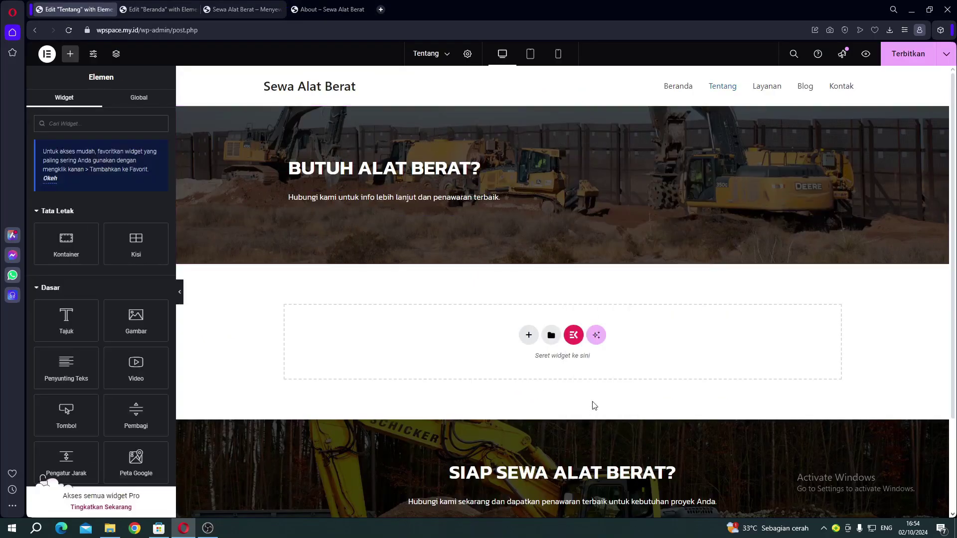
Step: Change the banner heading to "Sewa Alat Berat" as on the reference page and align it to the center
click(333, 172)
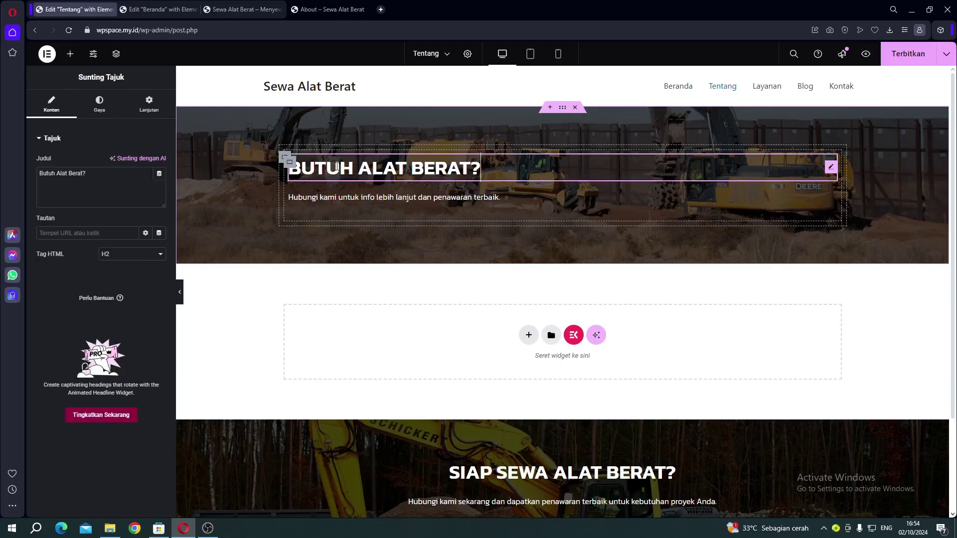
triple_click(127, 180)
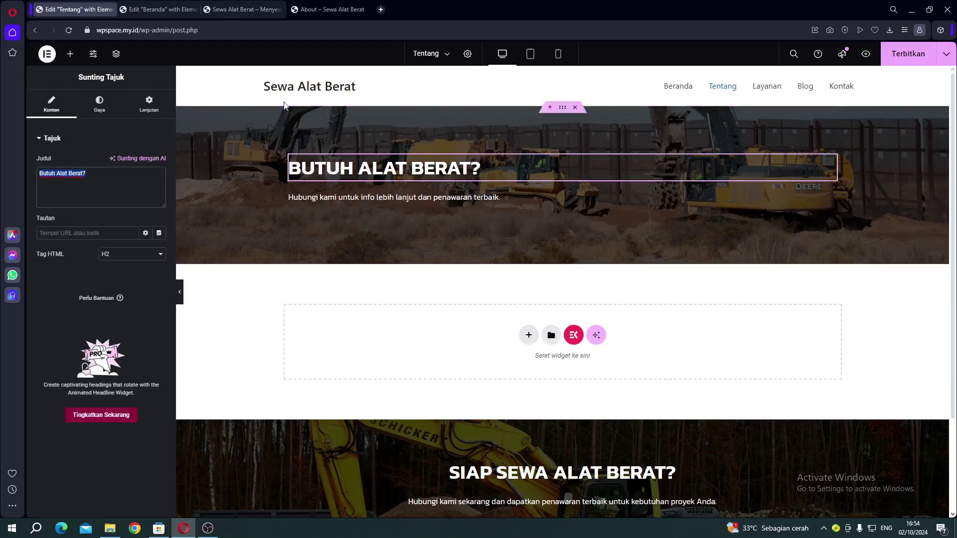
click(329, 9)
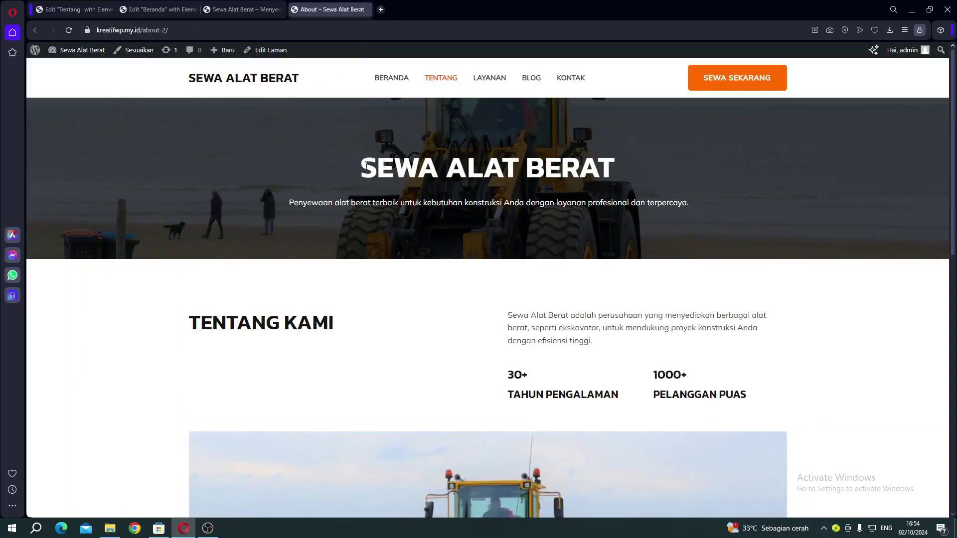
click(80, 13)
text(Sewa Alat Berat)
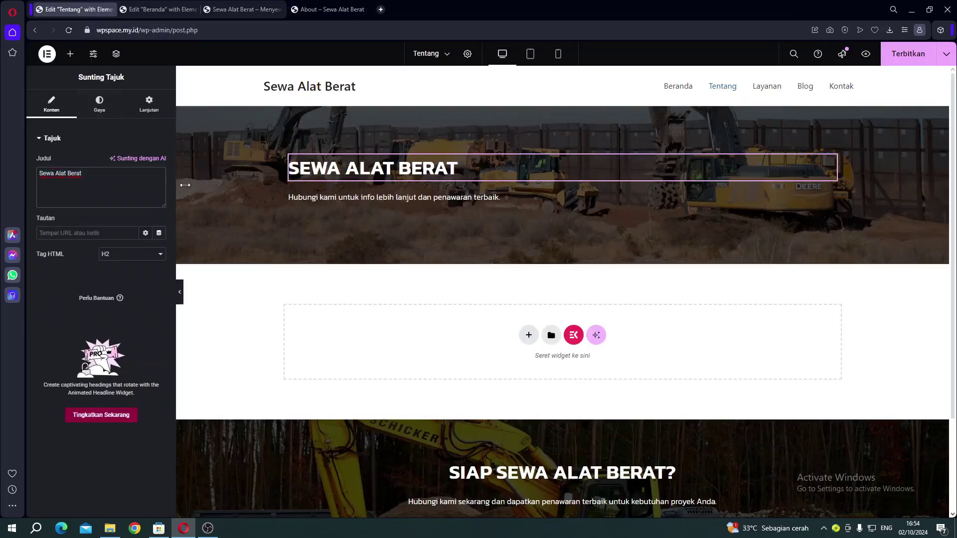
click(88, 110)
click(131, 163)
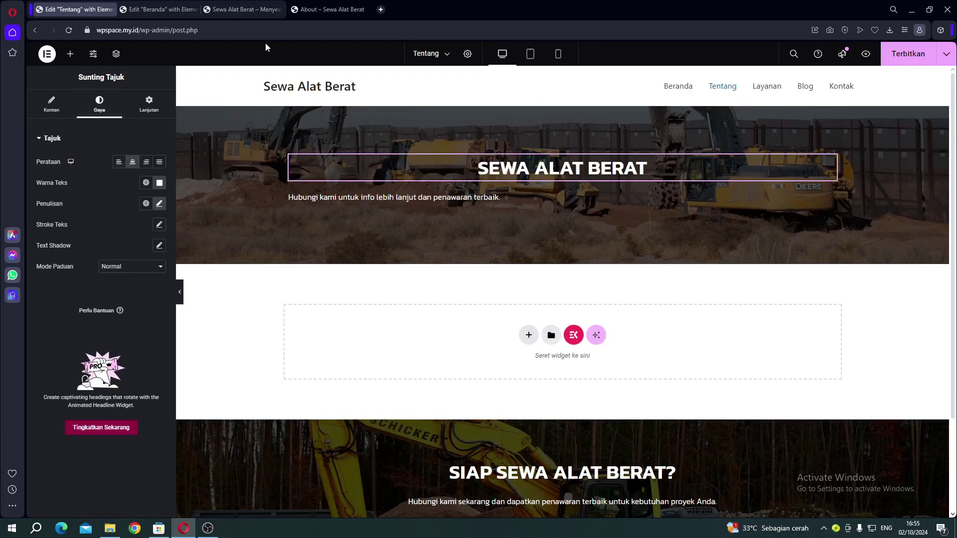
Step: Replace the banner description with the reference text "Penyewaan alat berat terbaik untuk kebutuhan konstruksi Anda dengan layanan profesional dan terpercaya." and center it
click(300, 16)
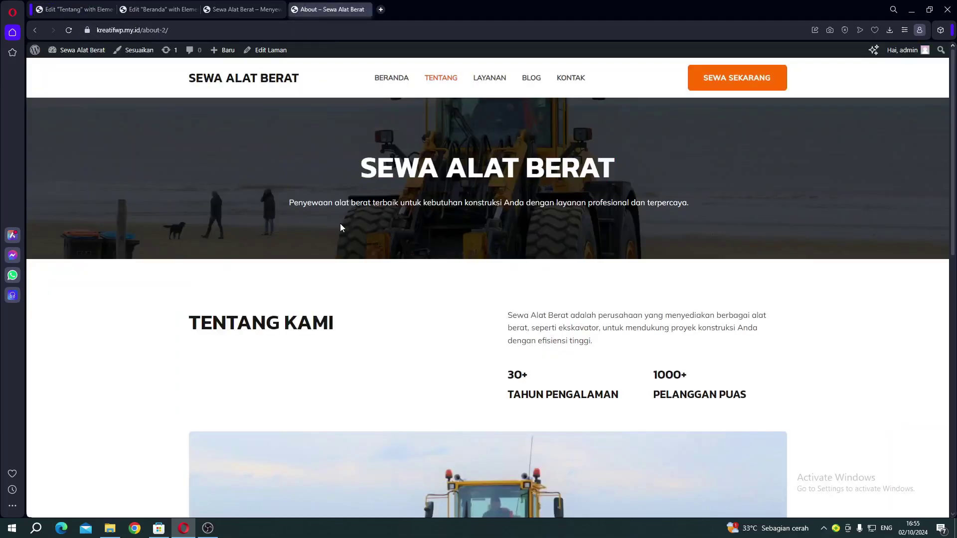
drag(281, 204, 703, 220)
key(ctrl+c)
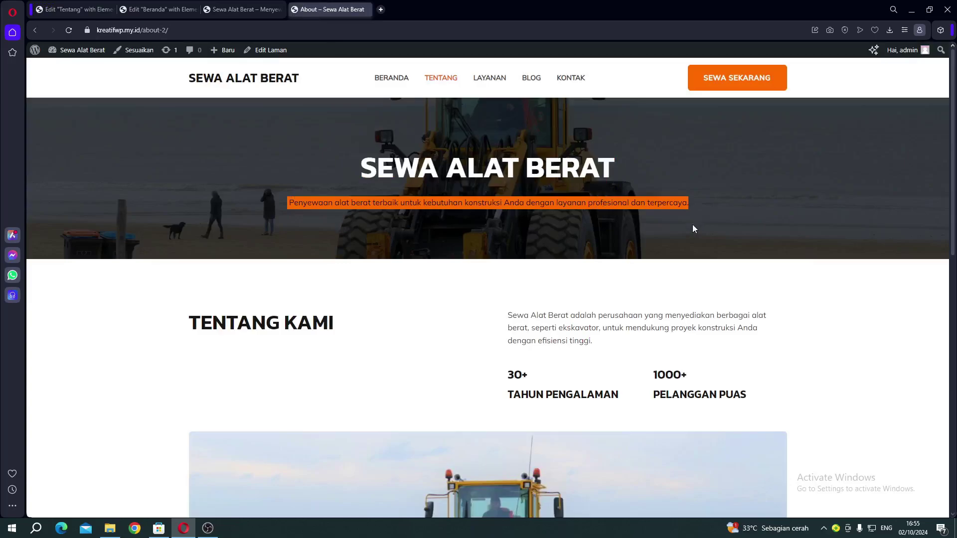
click(62, 10)
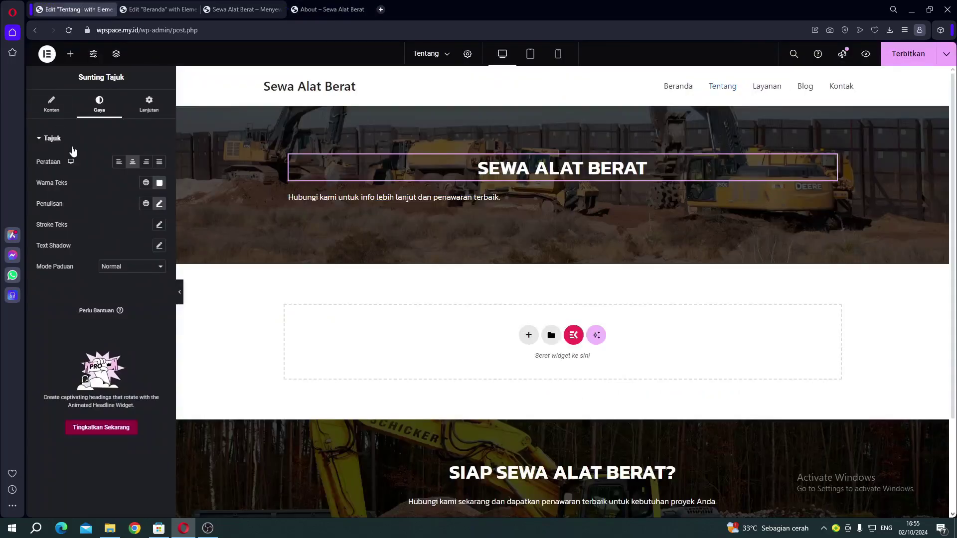
click(346, 198)
key(ctrl+a)
key(ctrl+v)
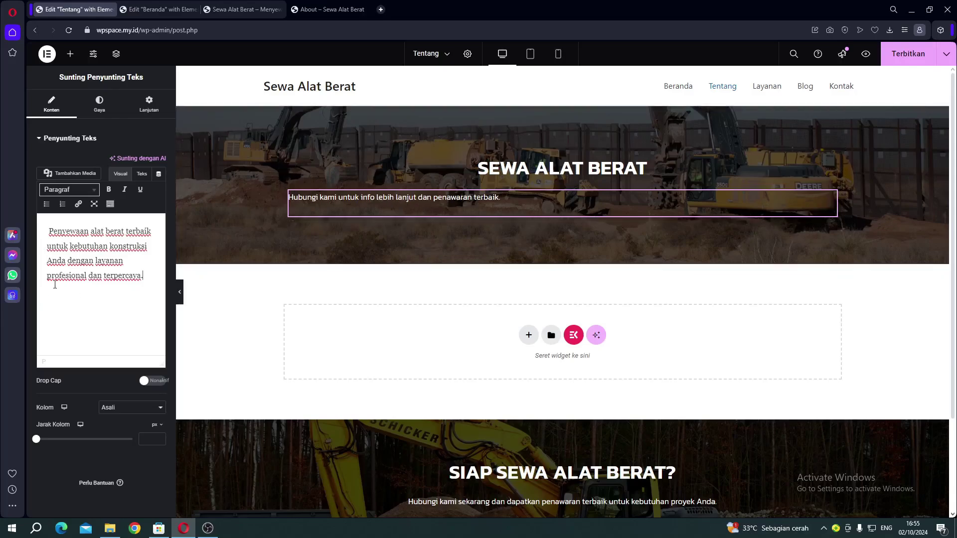
click(106, 108)
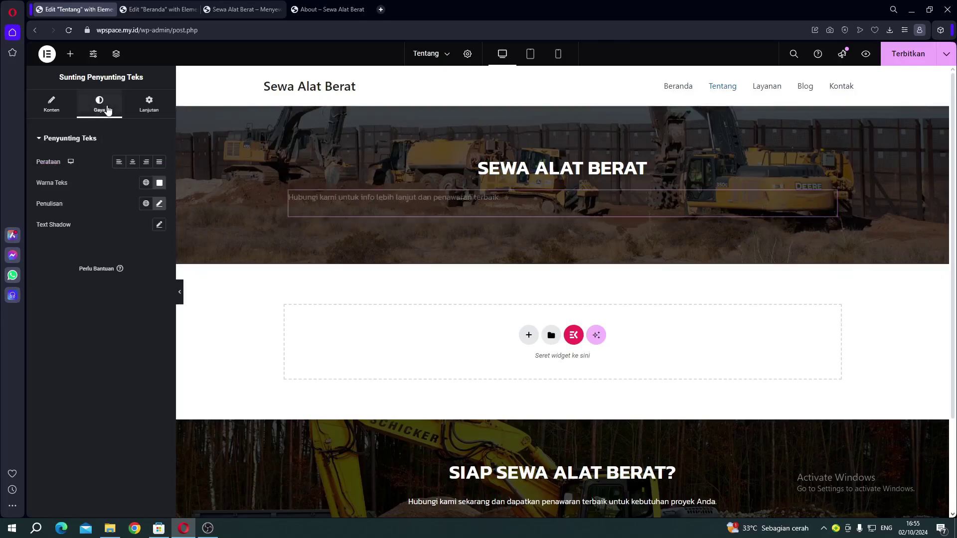
click(130, 164)
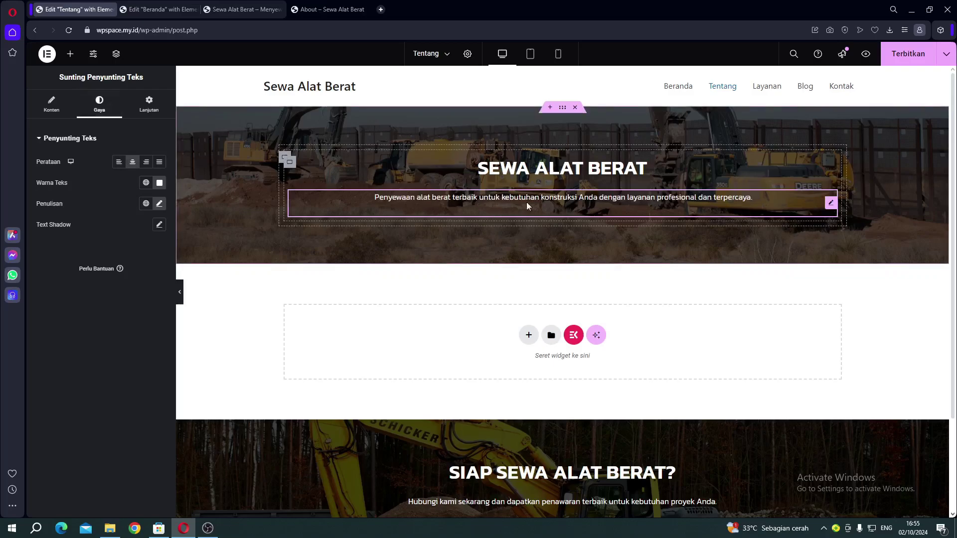
Step: Publish the Tentang page changes and view the live Tentang page on the website
click(900, 63)
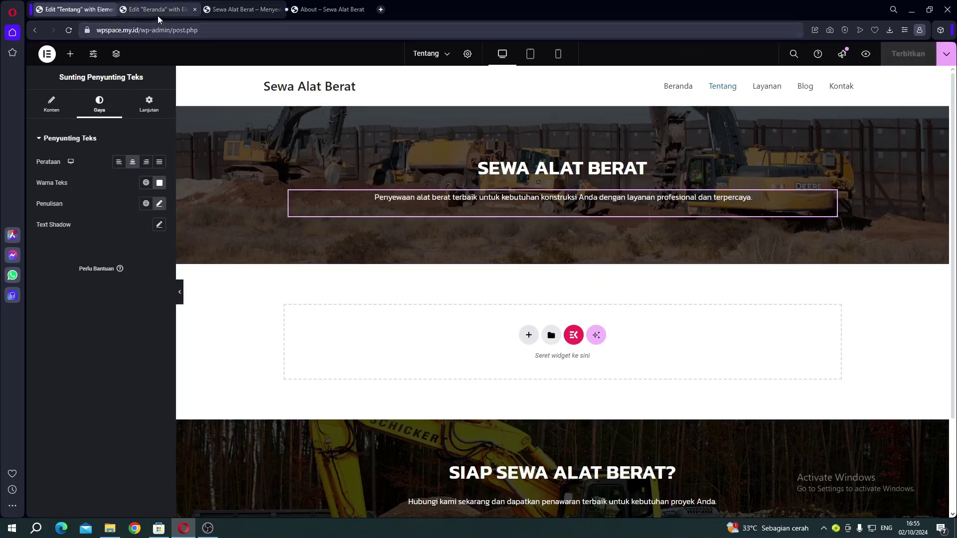
click(220, 11)
click(656, 85)
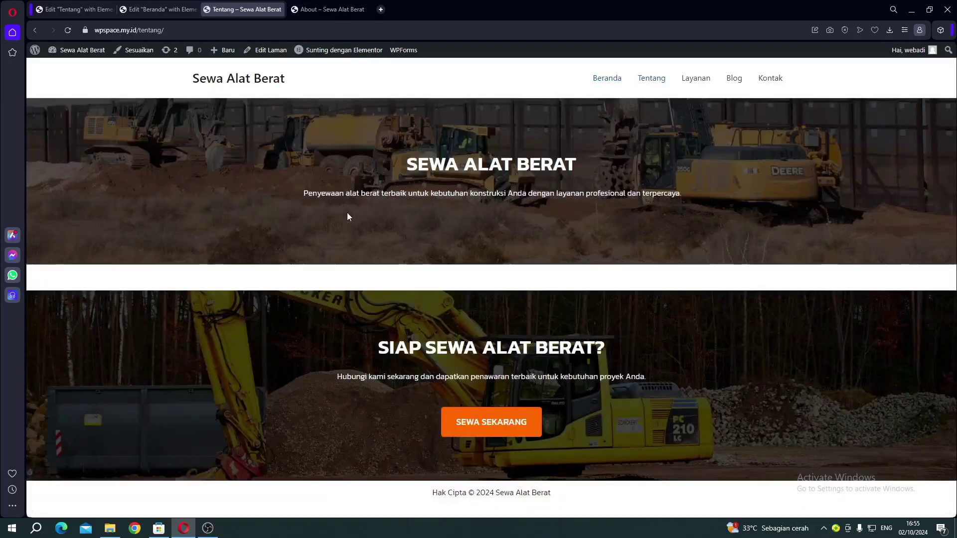
Step: Check the live Tentang banner heading and examine the Tentang Kami section on the reference About page
drag(406, 168, 477, 167)
click(477, 167)
click(306, 11)
scroll(411, 265, down, 1)
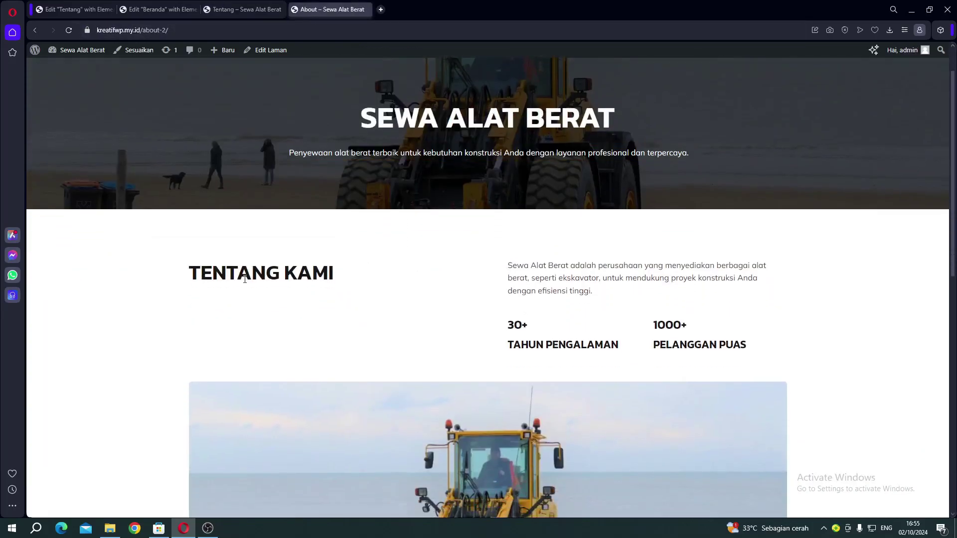
drag(244, 280, 333, 277)
click(481, 269)
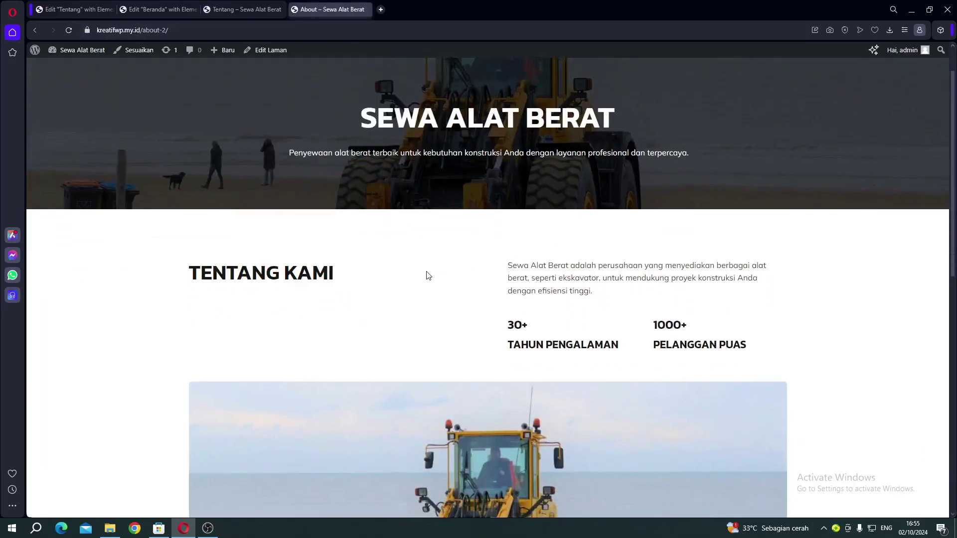
Step: Copy the "Penyewaan Alat Berat Terpercaya" section from the Beranda page and paste it below the banner on the Tentang page
click(154, 11)
scroll(372, 201, down, 5)
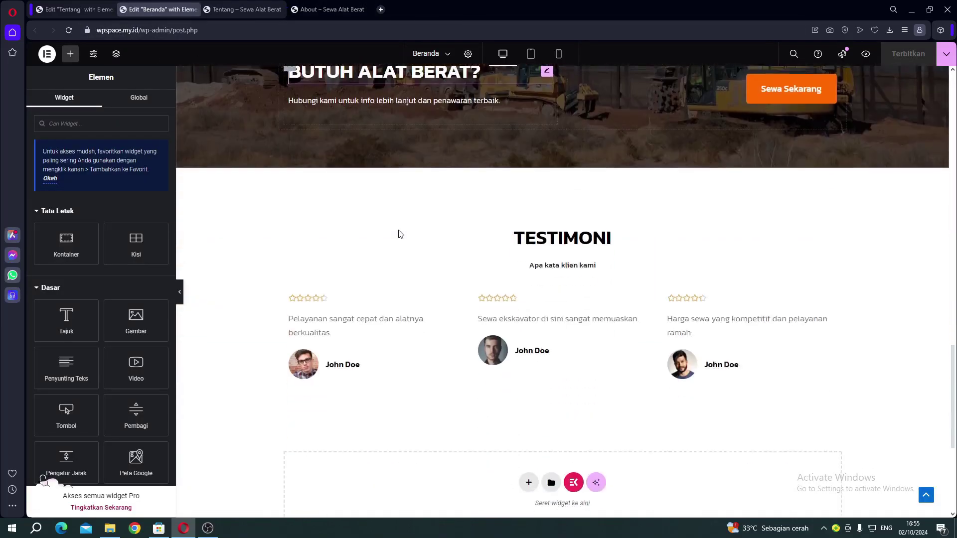
scroll(399, 230, up, 10)
scroll(531, 229, up, 4)
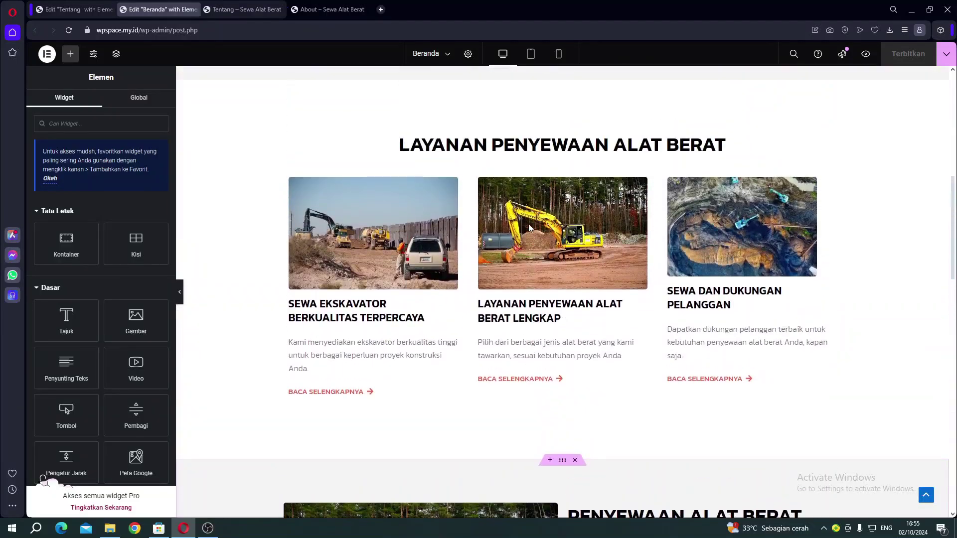
scroll(543, 209, down, 6)
right_click(560, 162)
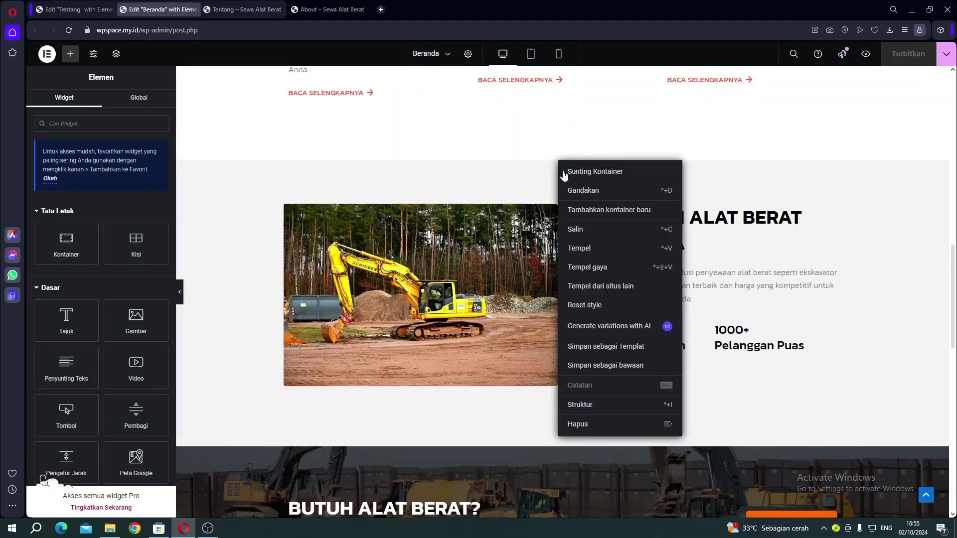
click(572, 229)
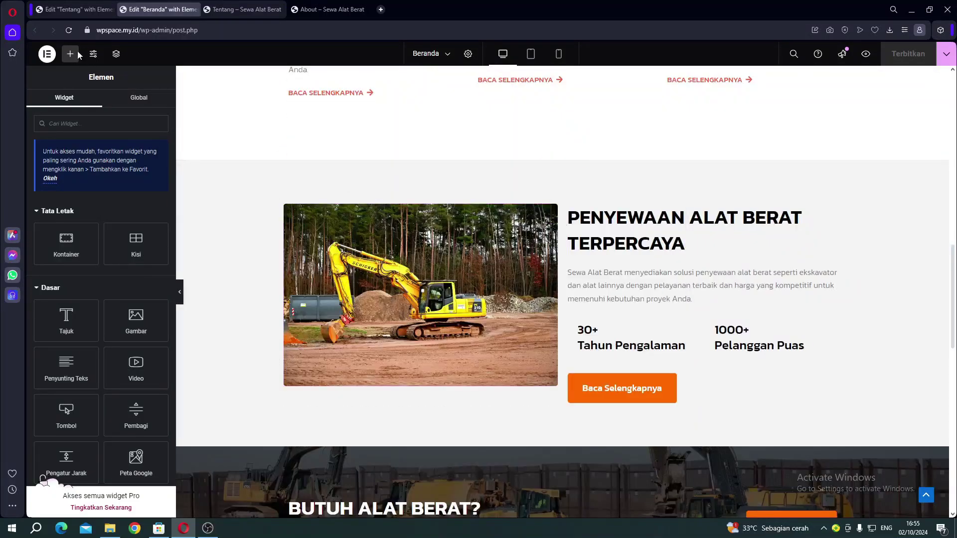
click(70, 9)
right_click(368, 326)
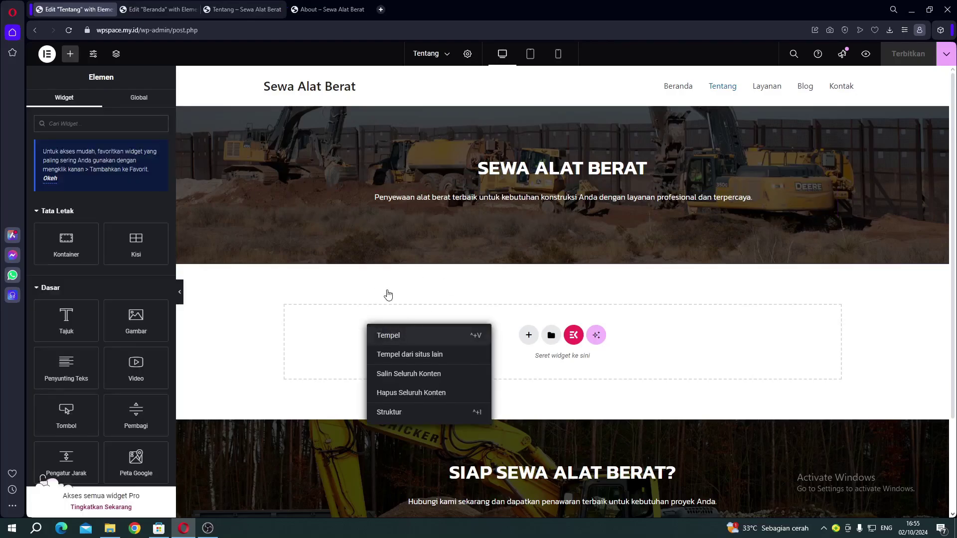
key(ctrl+v)
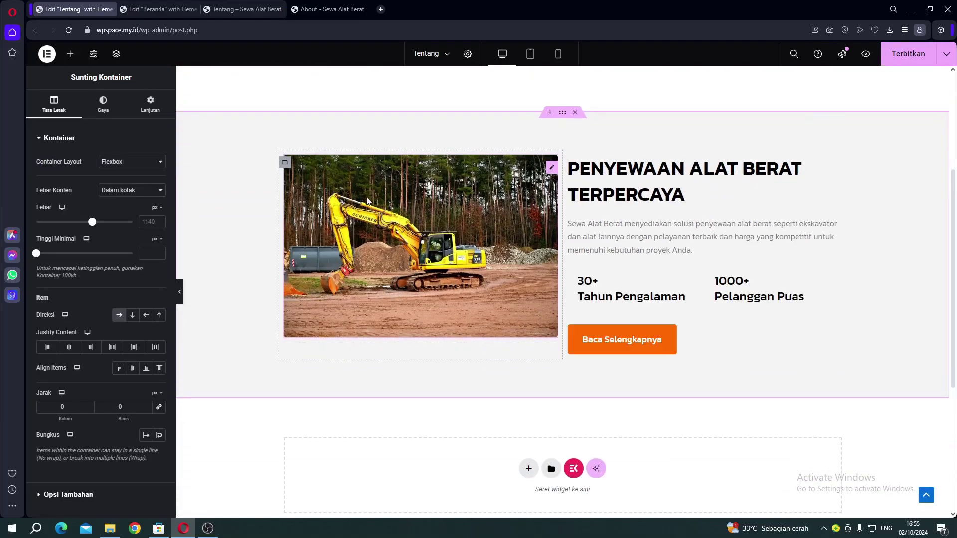
Step: Delete the excavator image from the pasted section and move the section heading into the emptied left column
click(306, 11)
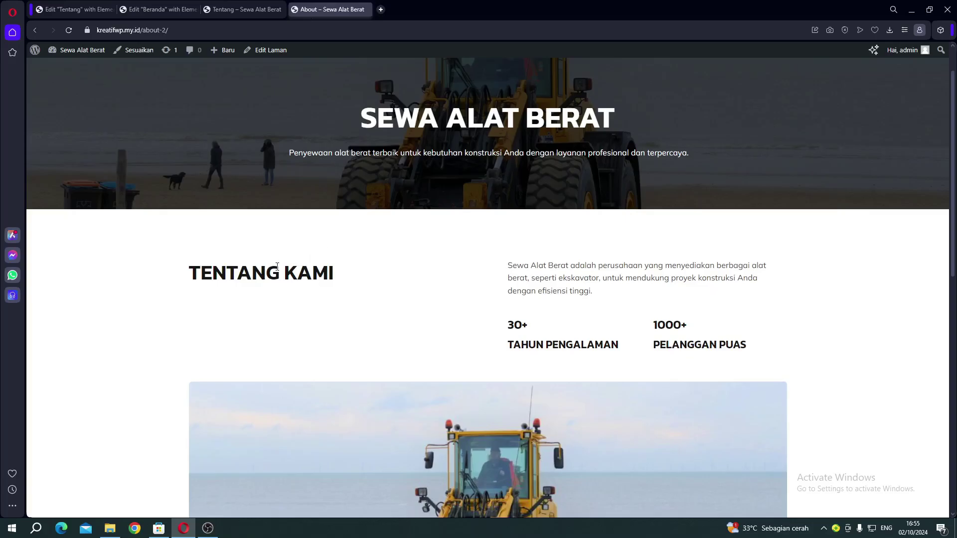
click(87, 11)
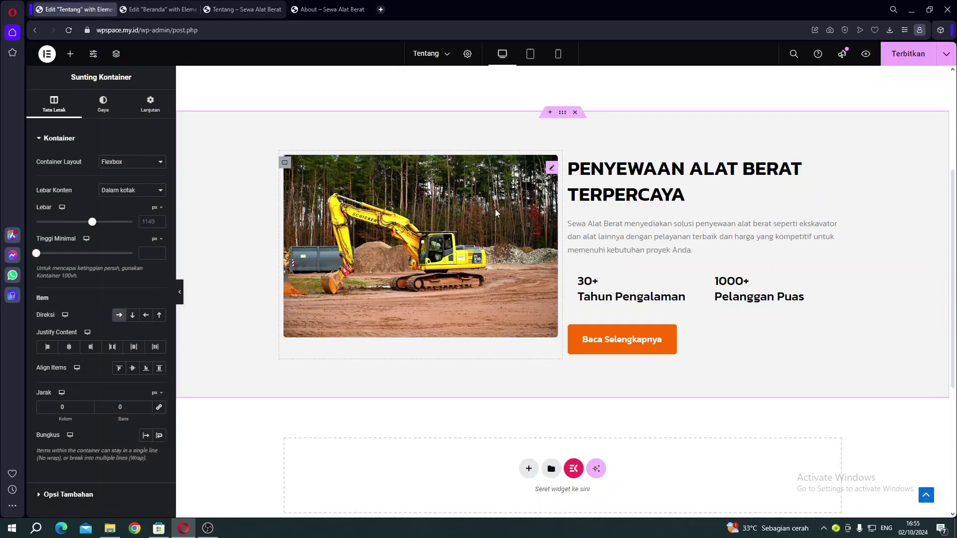
right_click(548, 170)
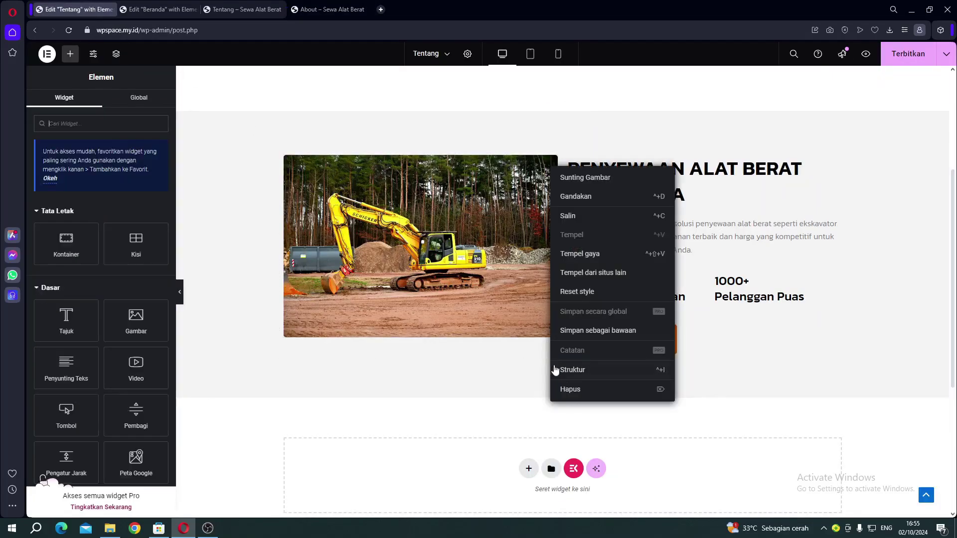
click(571, 390)
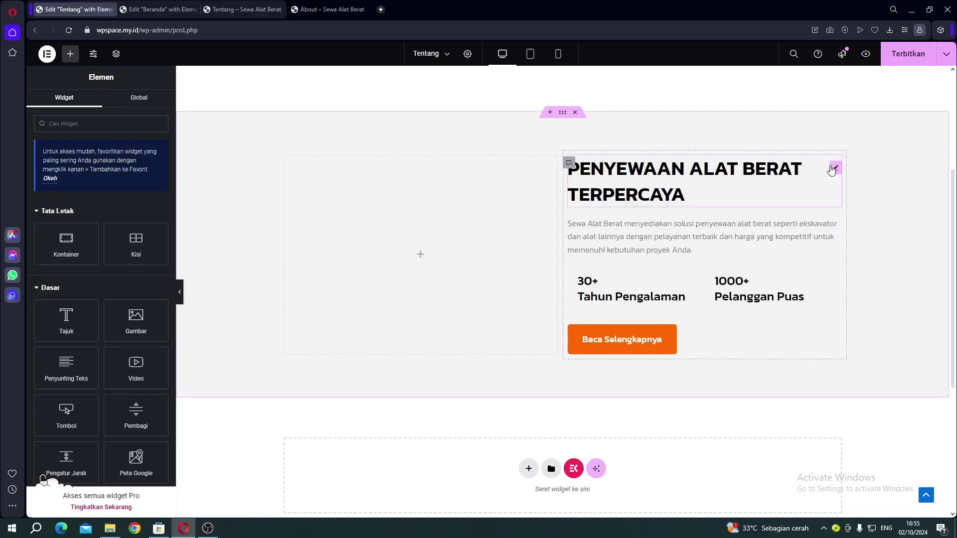
drag(627, 196, 411, 232)
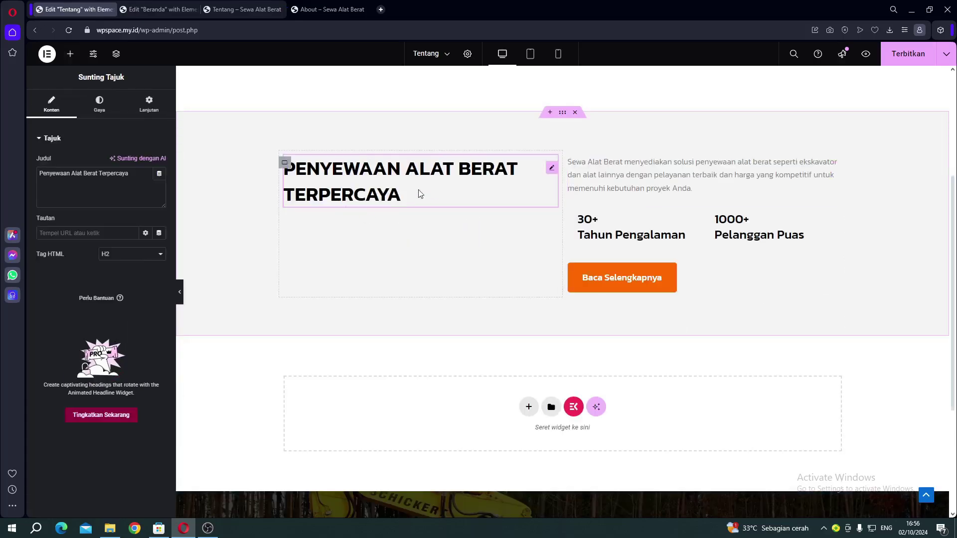
Step: Change the pasted section's heading to "Tentang Kami" as on the reference page
click(309, 9)
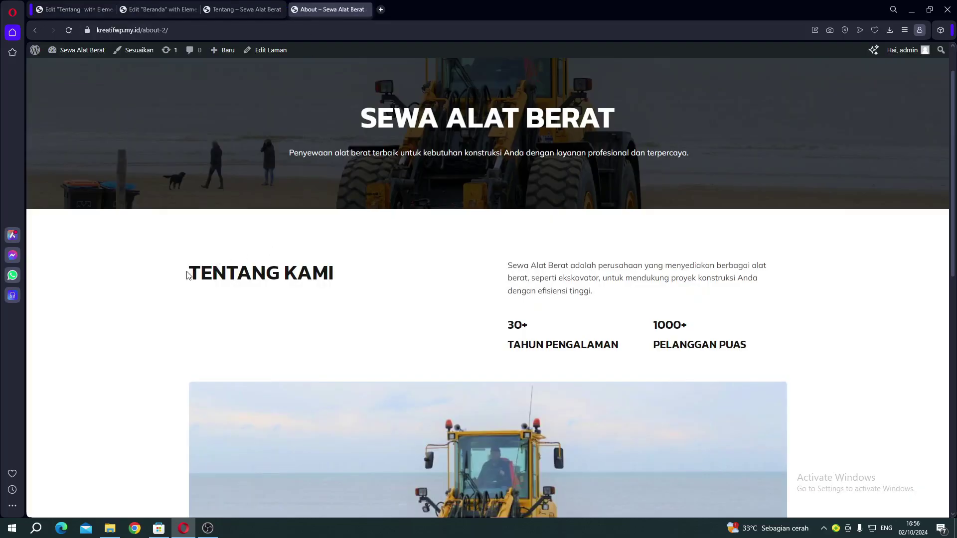
drag(187, 276, 348, 271)
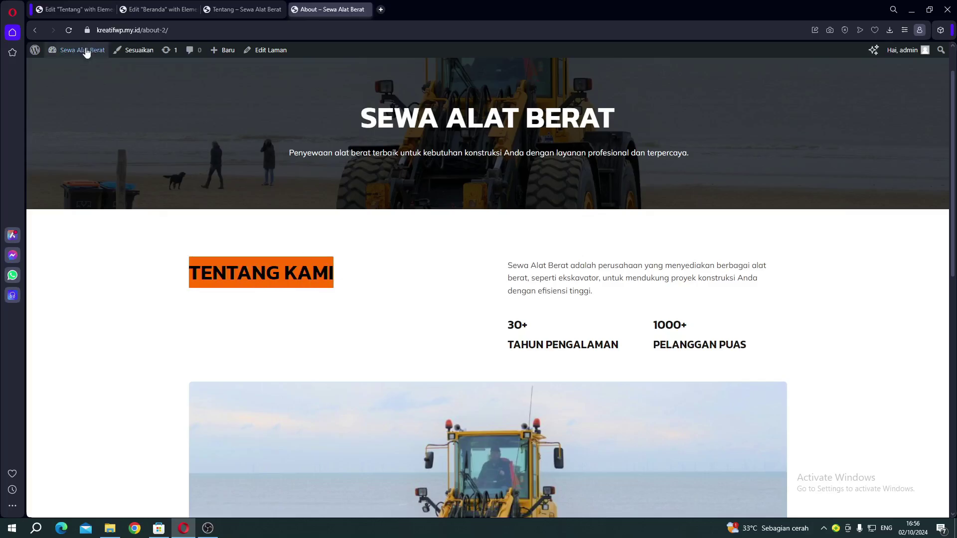
click(77, 14)
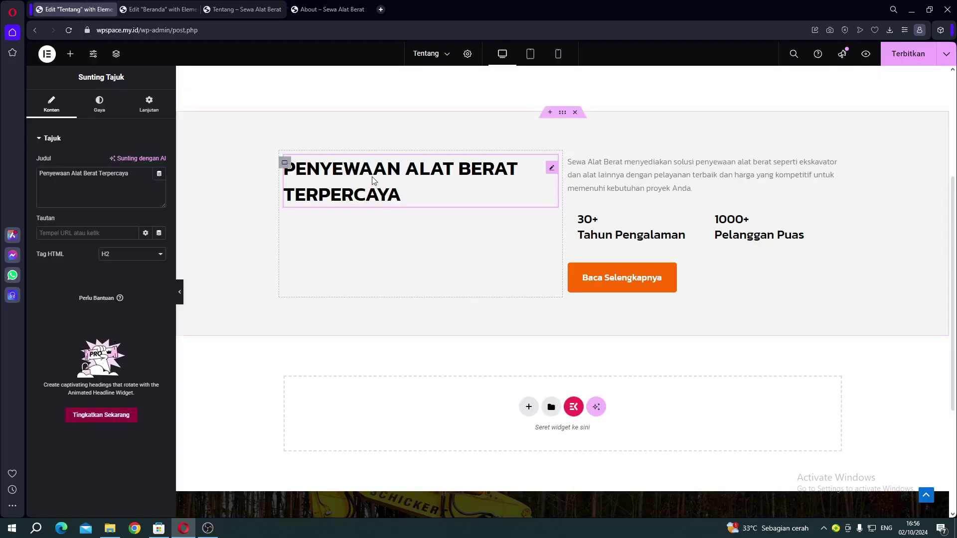
click(99, 187)
key(ctrl+a)
text(Tentang Kami)
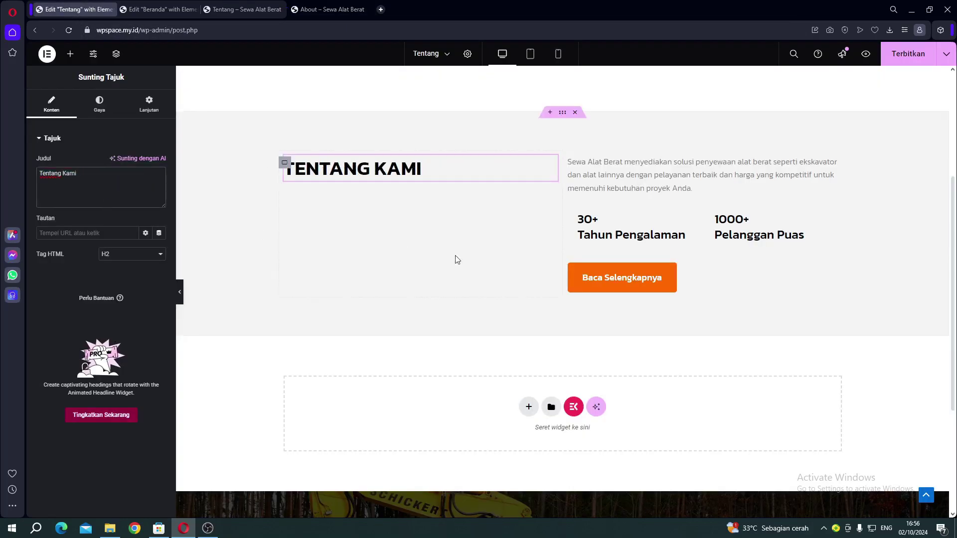
Step: Compare the section with the reference page and delete its Baca Selengkapnya button
click(321, 10)
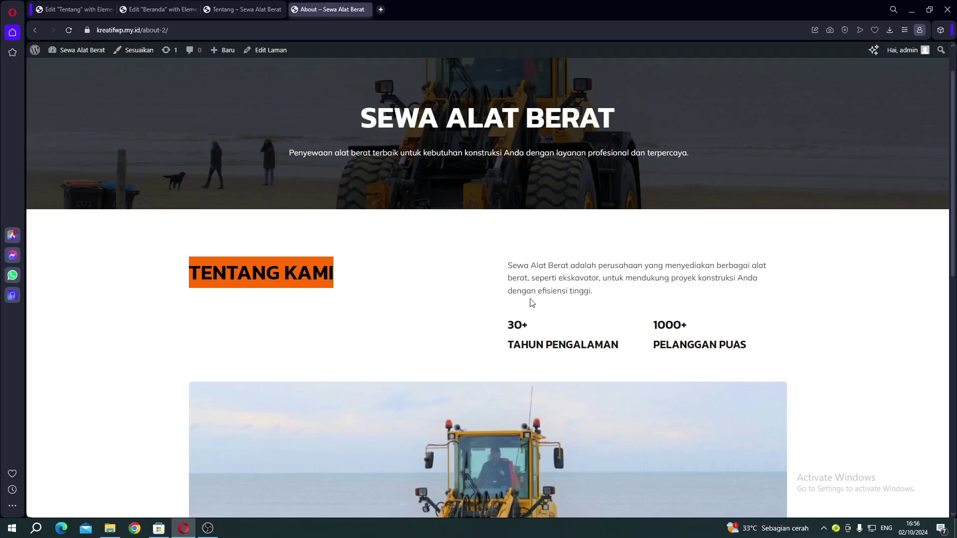
click(74, 10)
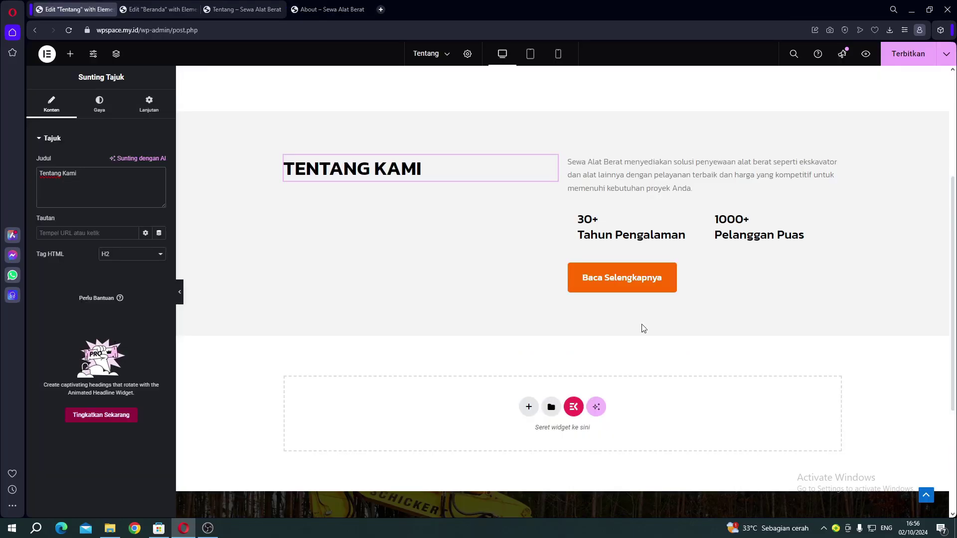
right_click(631, 278)
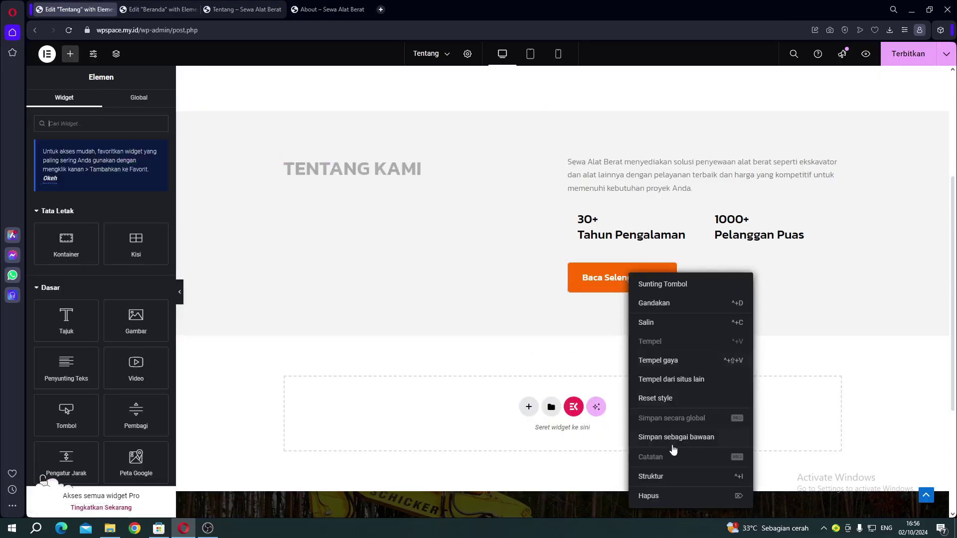
click(667, 504)
Step: Replace the section's description with the reference page's Tentang Kami paragraph, beginning "Sewa Alat Berat adalah perusahaan yang menyediakan berbagai alat berat"
click(592, 180)
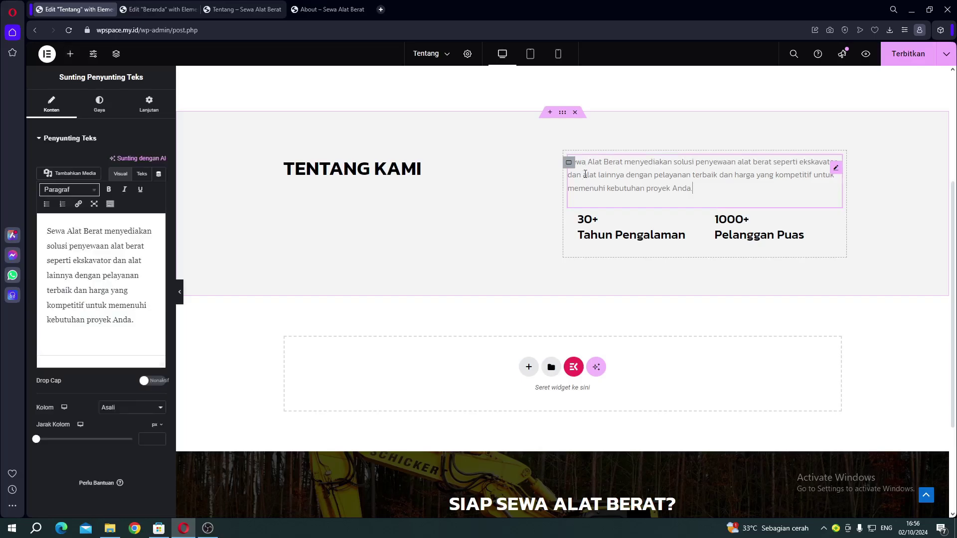
click(349, 9)
drag(529, 296, 596, 294)
click(490, 286)
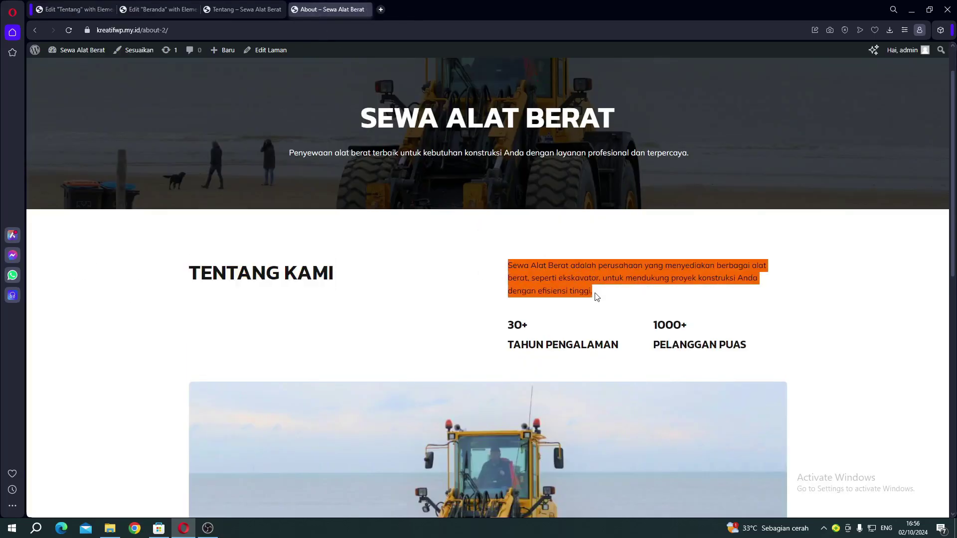
key(ctrl+c)
click(61, 6)
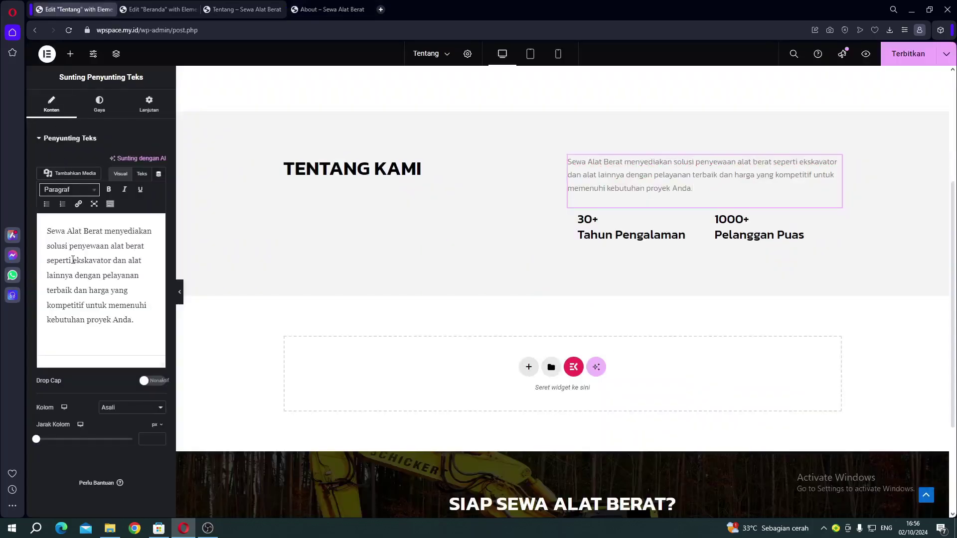
key(ctrl+a)
key(ctrl+v)
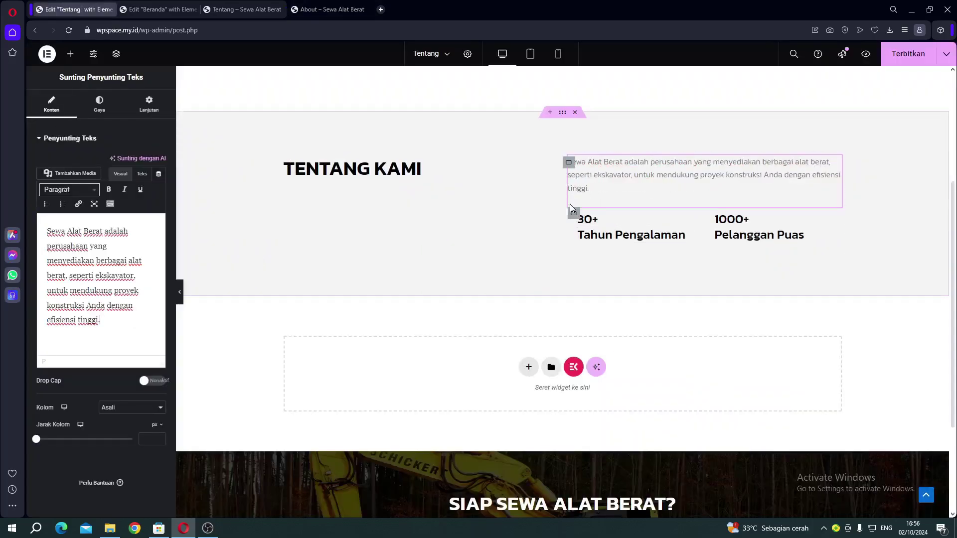
Step: Make the Tentang Kami container's grey background color fully transparent
scroll(470, 173, up, 3)
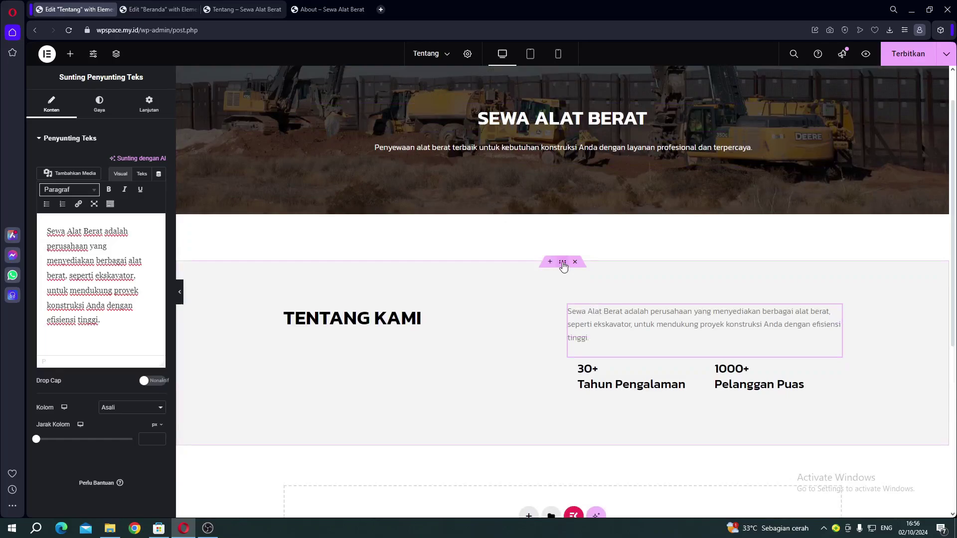
click(563, 265)
click(93, 105)
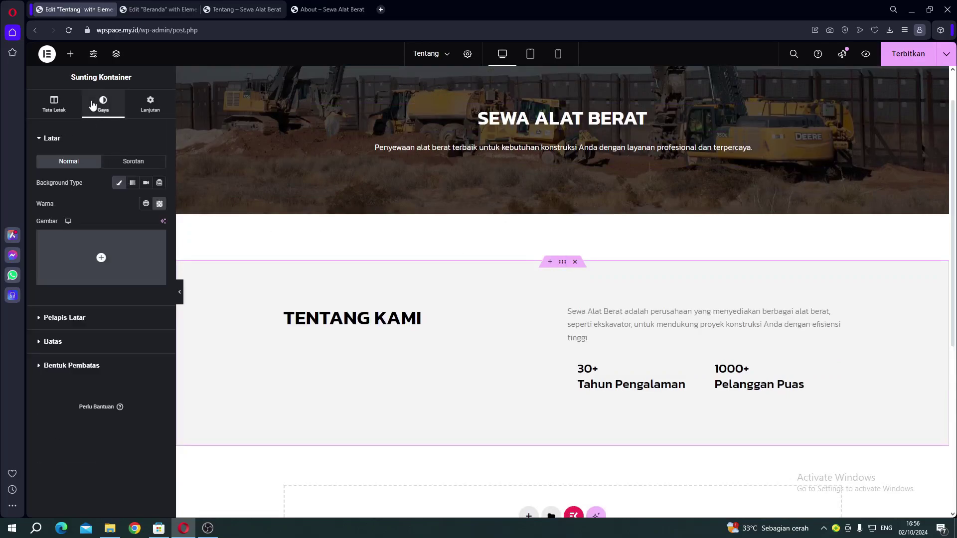
click(159, 203)
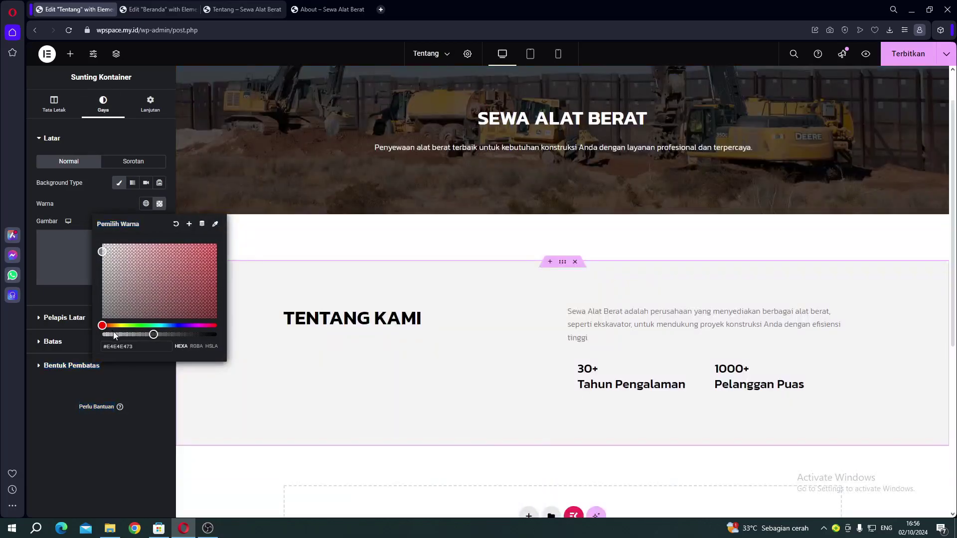
click(114, 334)
drag(113, 334, 80, 330)
click(105, 198)
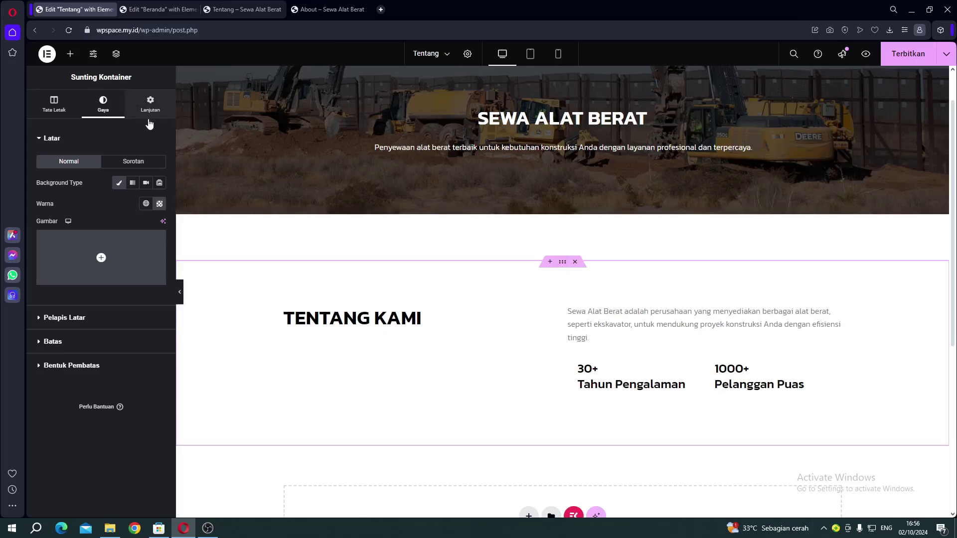
Step: Set the Tentang Kami container's top and bottom padding to 0
click(149, 124)
click(60, 214)
click(60, 214)
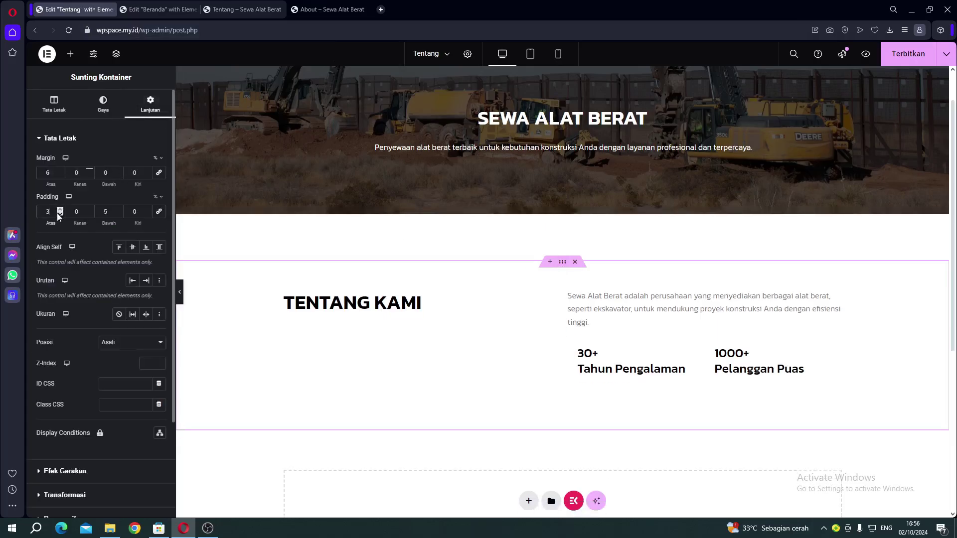
click(60, 214)
click(60, 214)
click(60, 214)
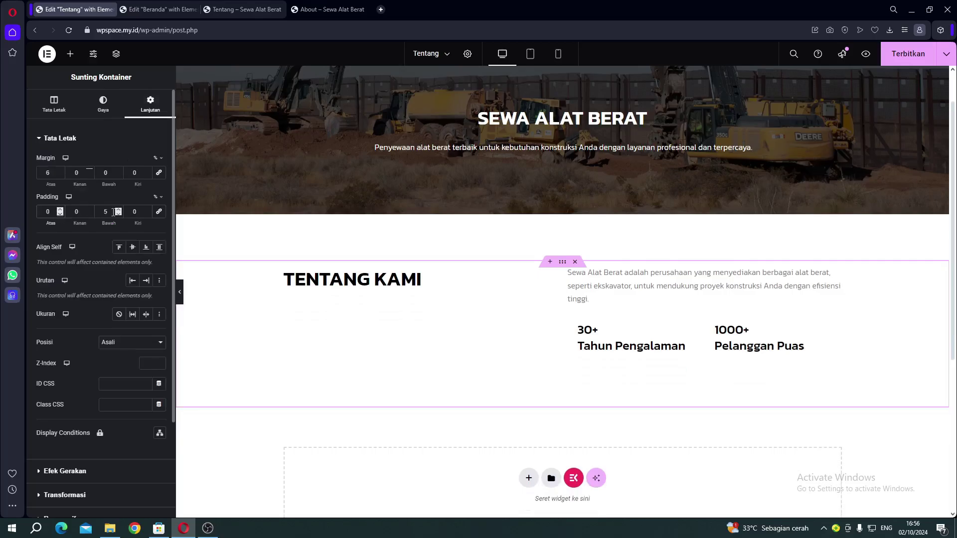
click(119, 213)
click(119, 213)
click(118, 213)
click(118, 214)
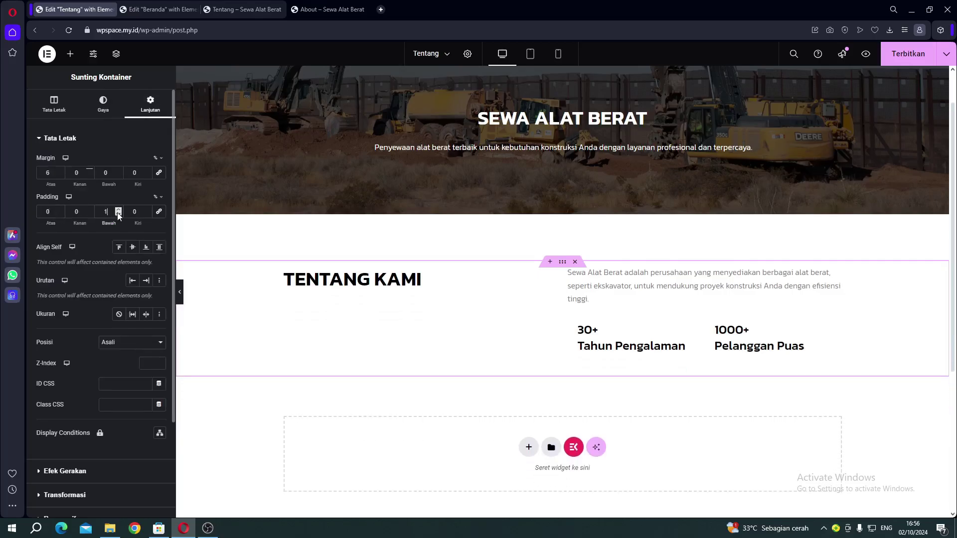
click(118, 214)
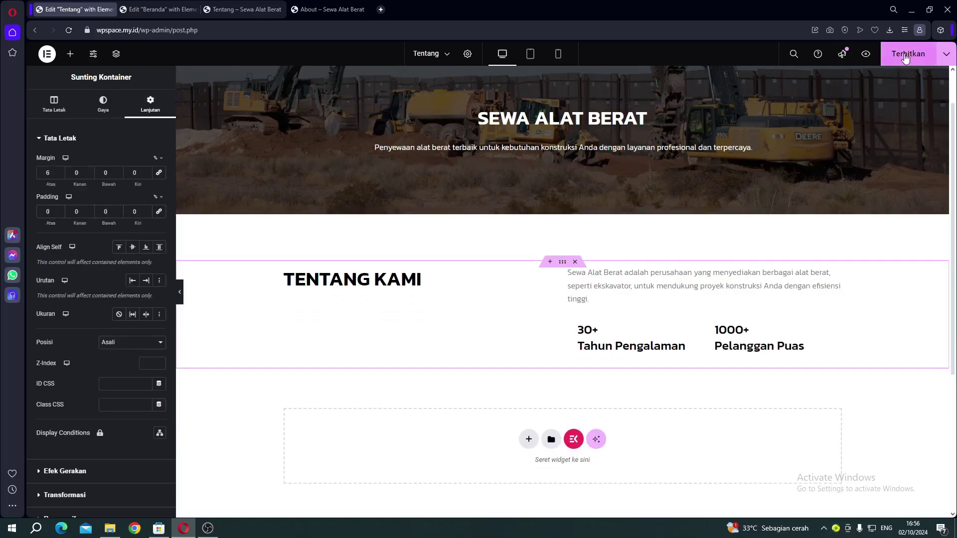
Step: Publish the Tentang page with its new Tentang Kami section and reload the live page to check it
click(906, 56)
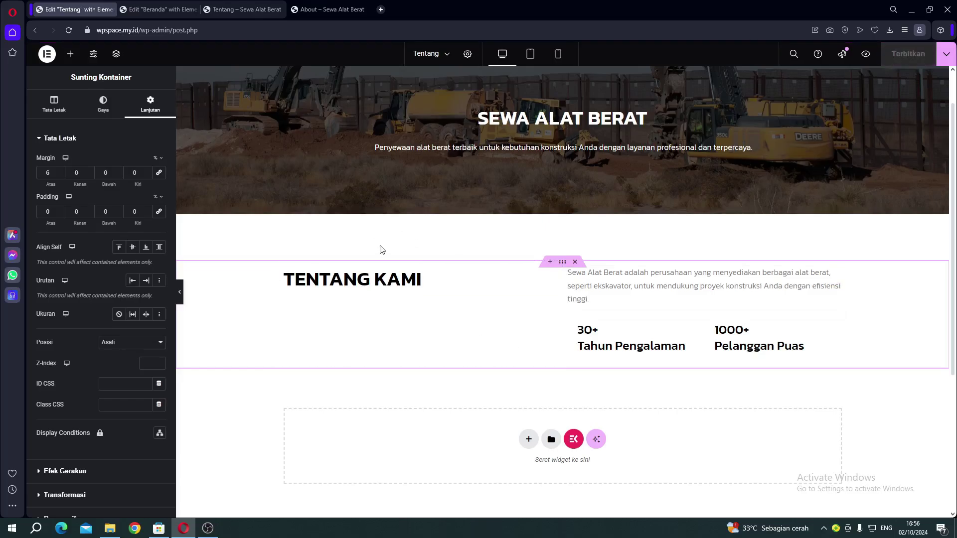
click(242, 14)
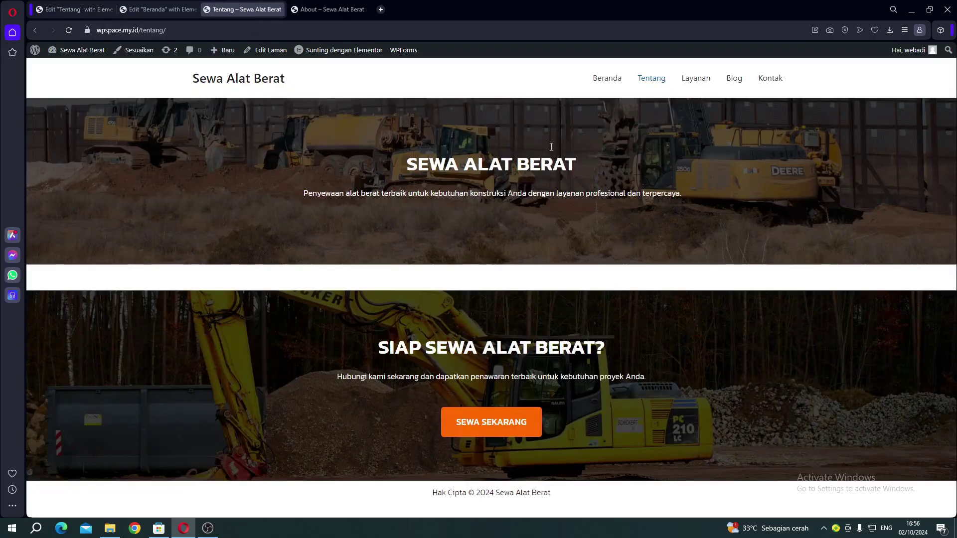
click(637, 86)
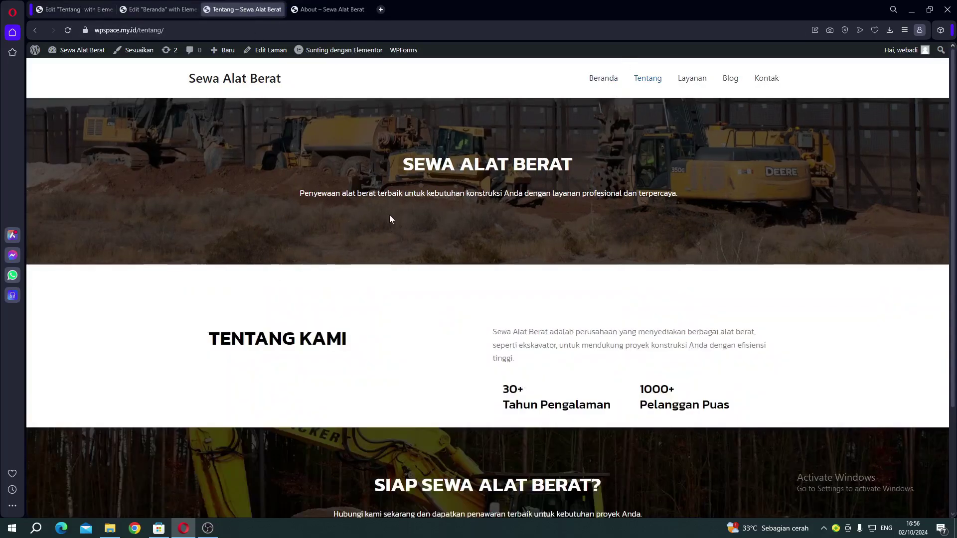
Step: Check the image below the reference page's Tentang Kami section and add a single-column Flexbox container beneath that section on the Tentang page
drag(495, 328, 569, 346)
click(596, 336)
click(316, 11)
scroll(352, 340, down, 5)
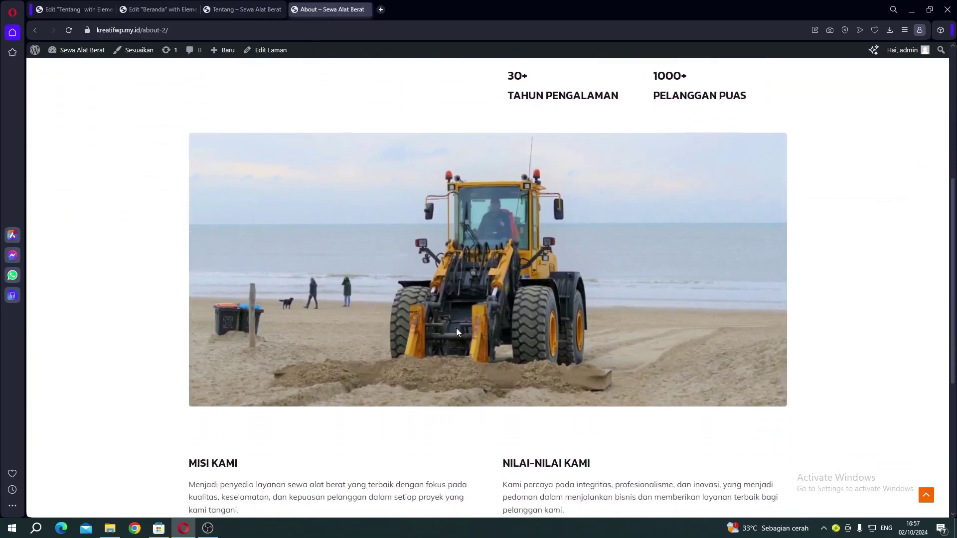
scroll(456, 328, up, 2)
click(166, 11)
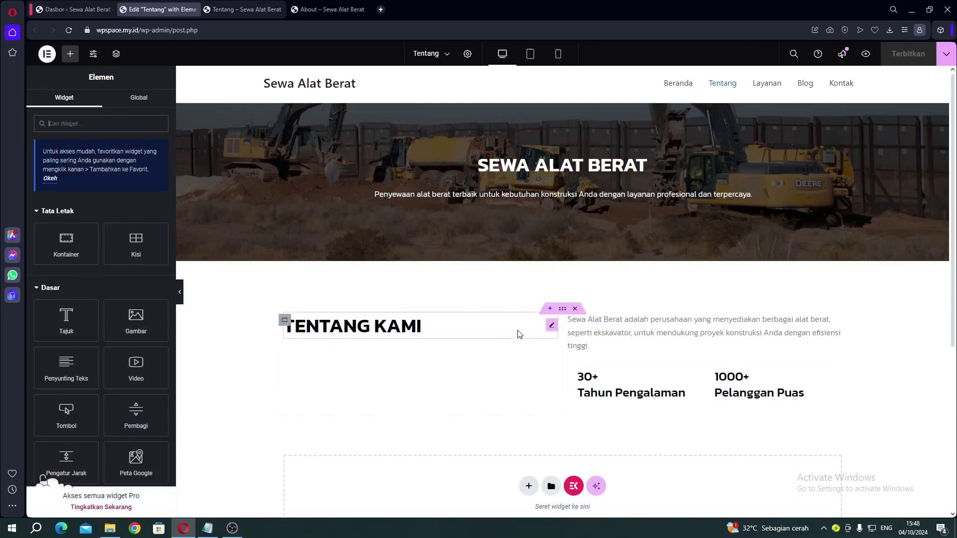
scroll(529, 334, down, 1)
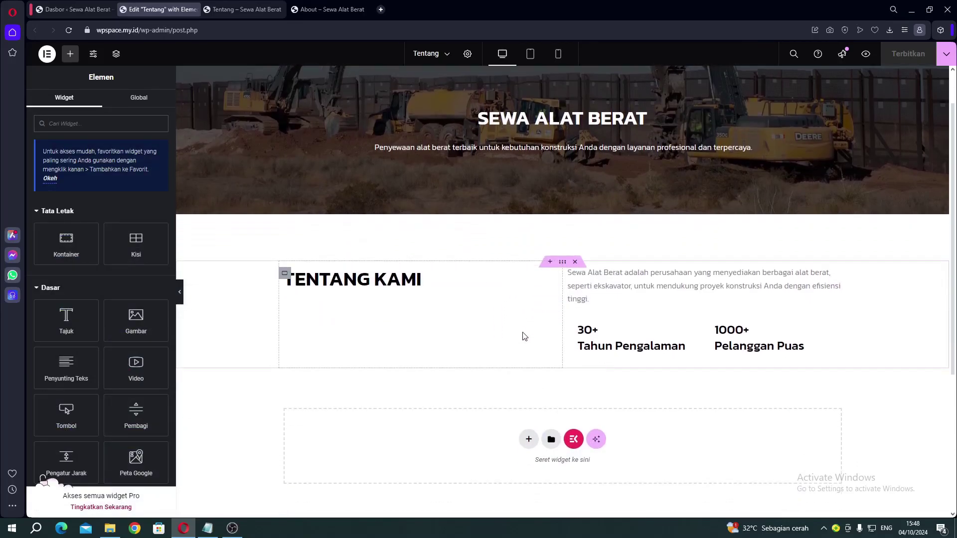
click(527, 439)
scroll(530, 429, down, 1)
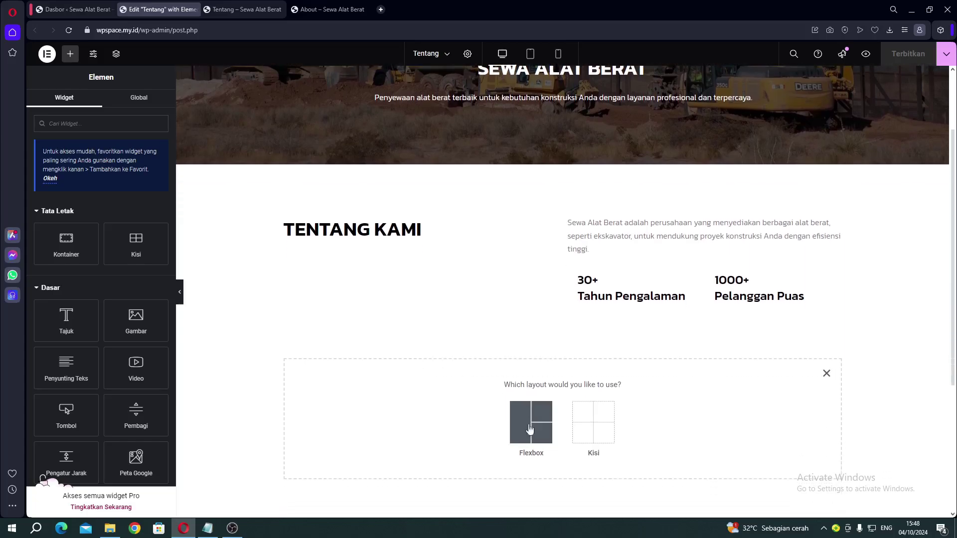
click(529, 429)
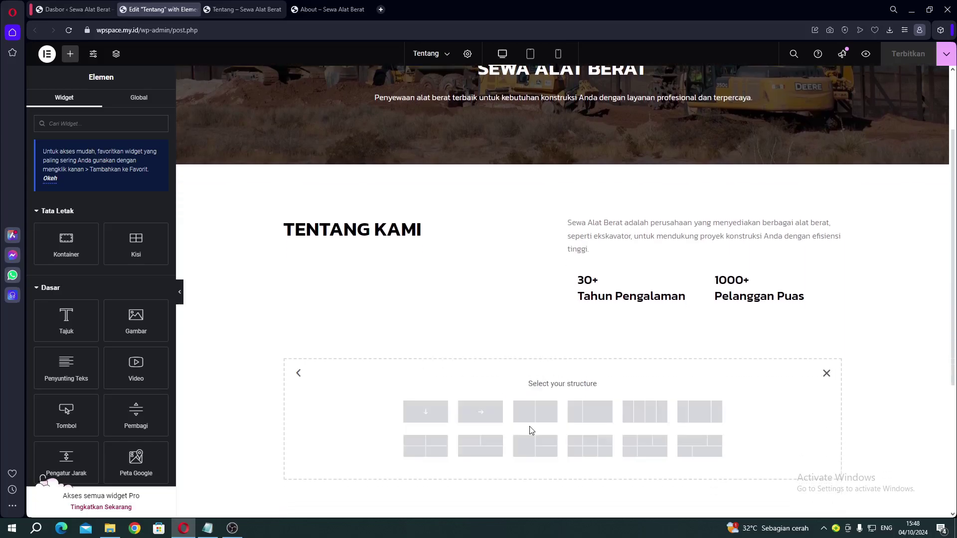
click(425, 412)
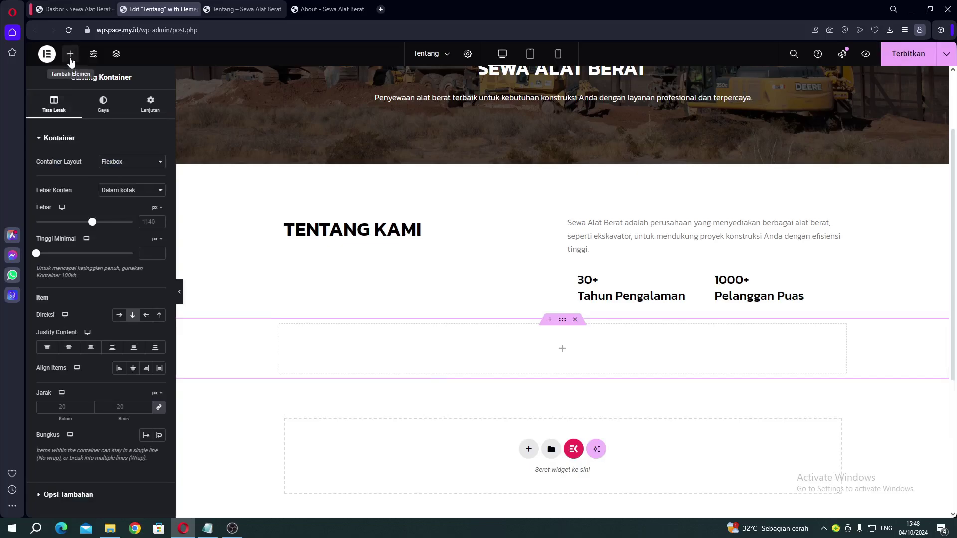
Step: Add an image widget to the new container using the media library's beach wheel loader photo, pexels-ereemst-6678339-scaled.jpg
click(71, 61)
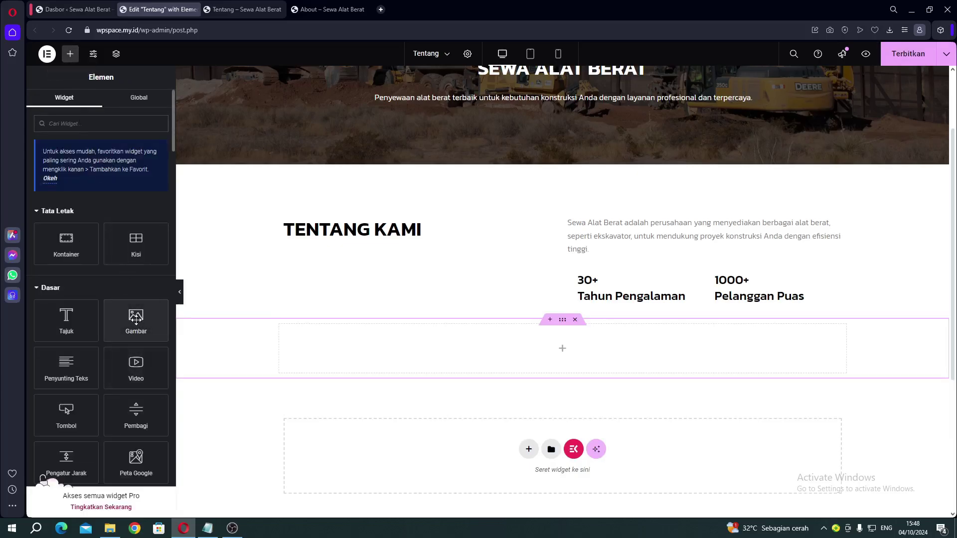
drag(117, 315, 486, 337)
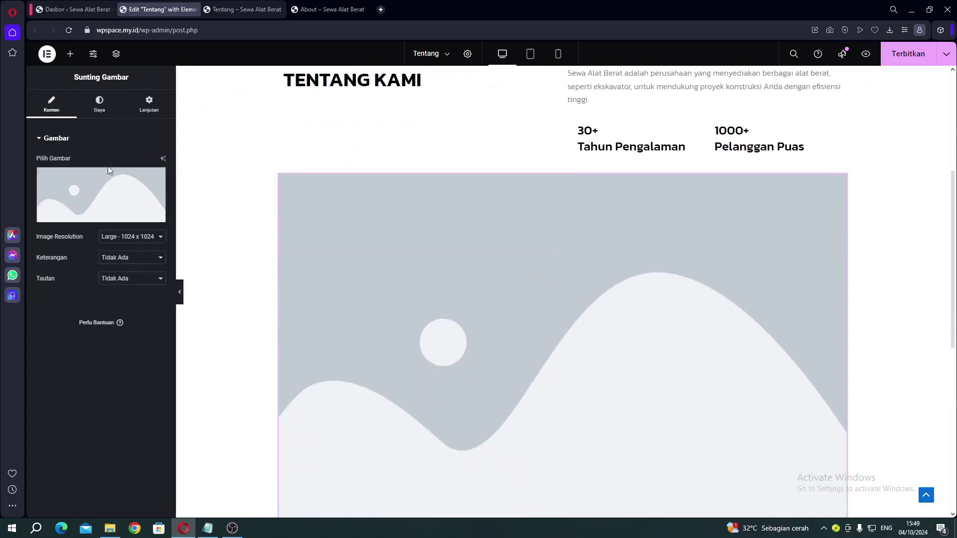
click(96, 178)
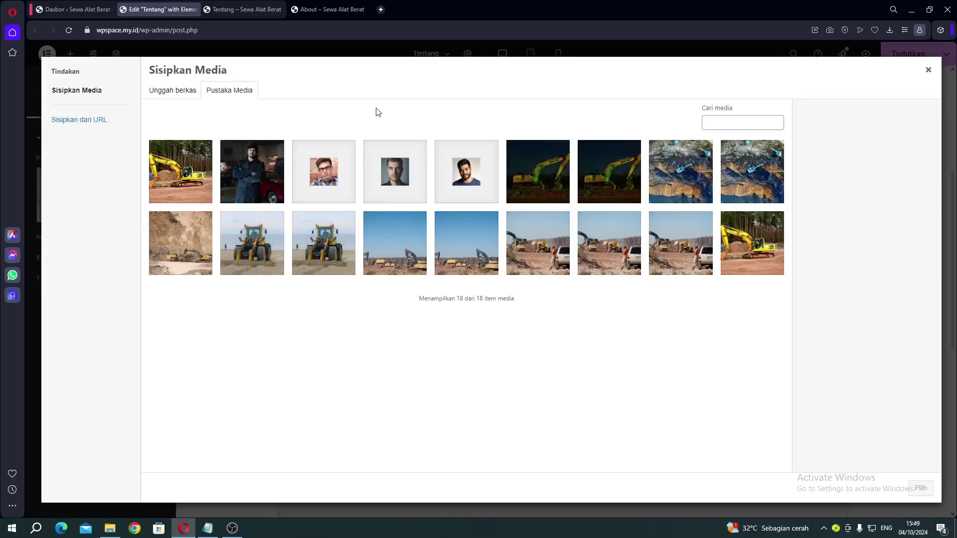
click(327, 10)
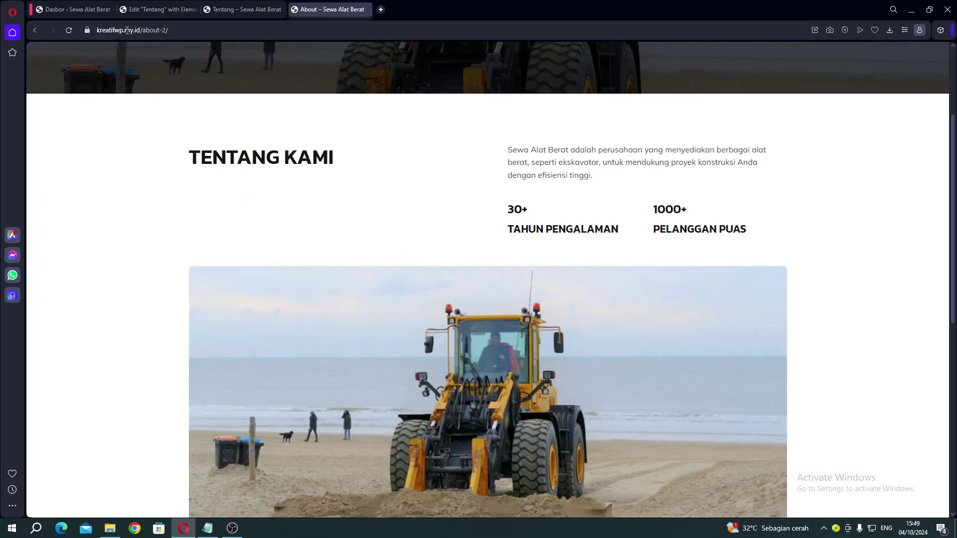
click(143, 10)
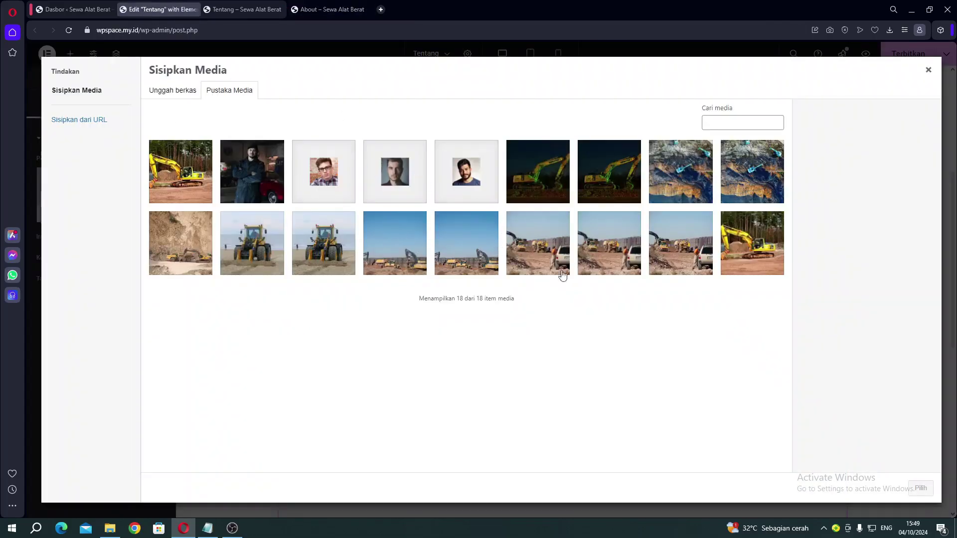
click(170, 92)
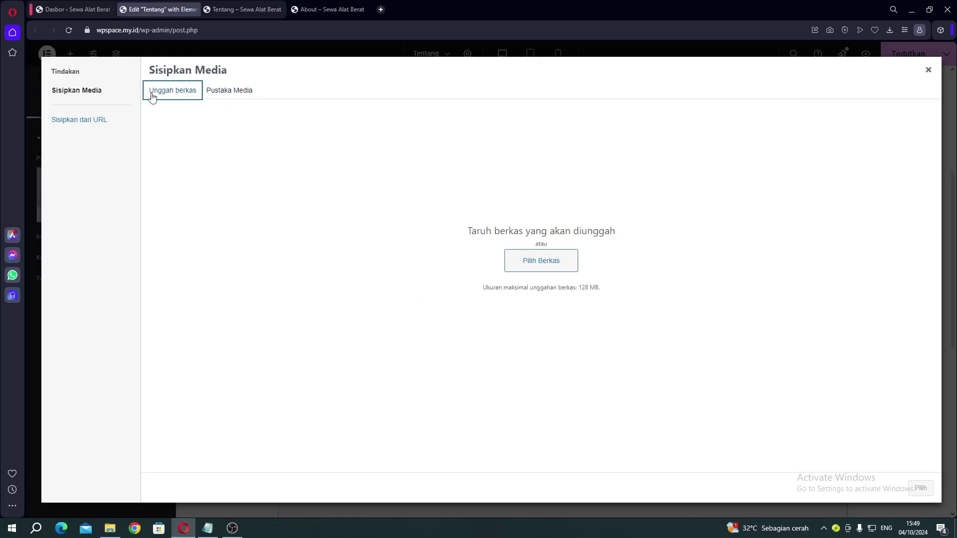
click(221, 92)
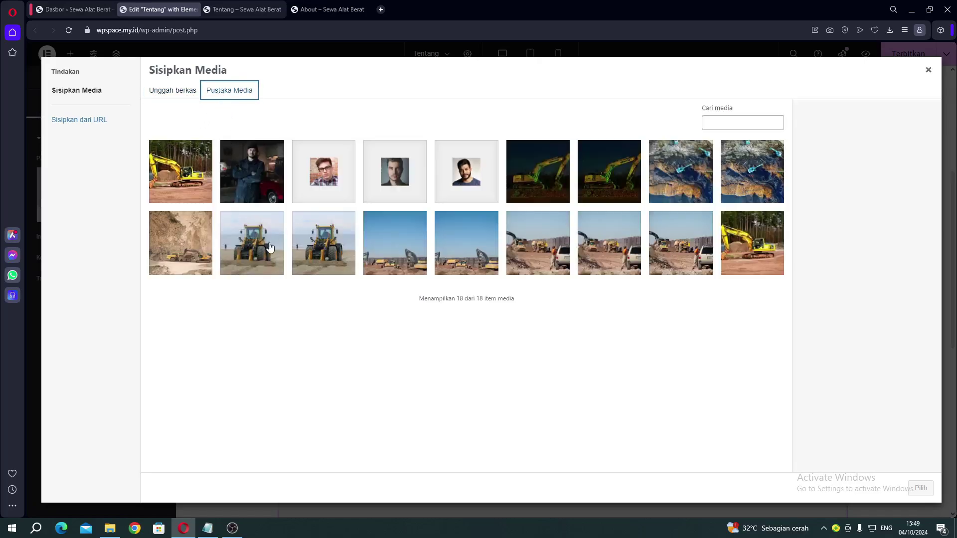
click(320, 252)
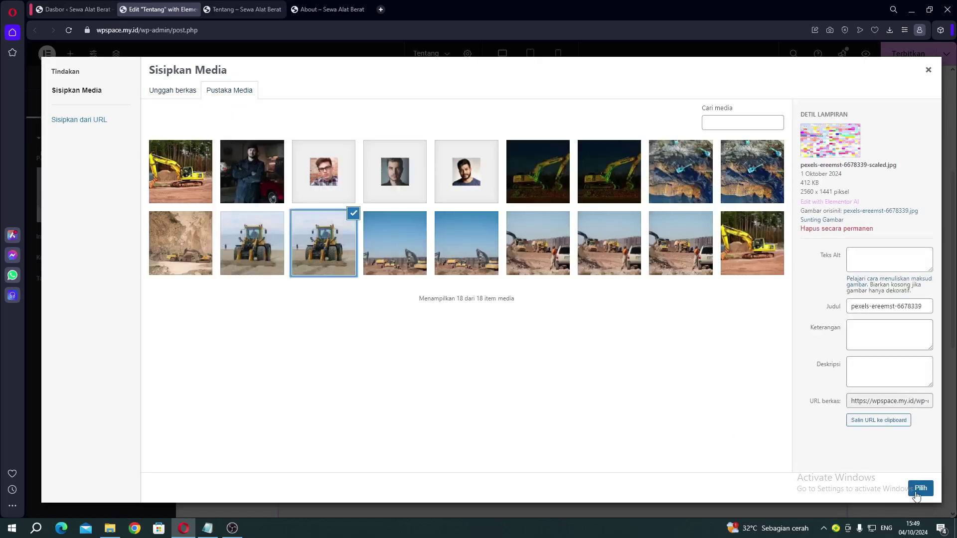
click(917, 491)
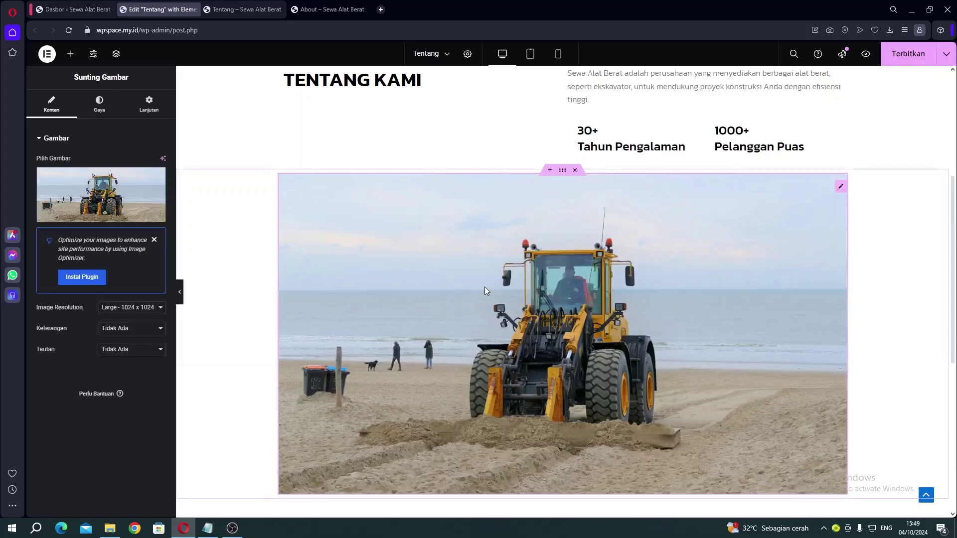
Step: Compare the image with the reference page and set its border radius to 5 px on all corners
click(330, 11)
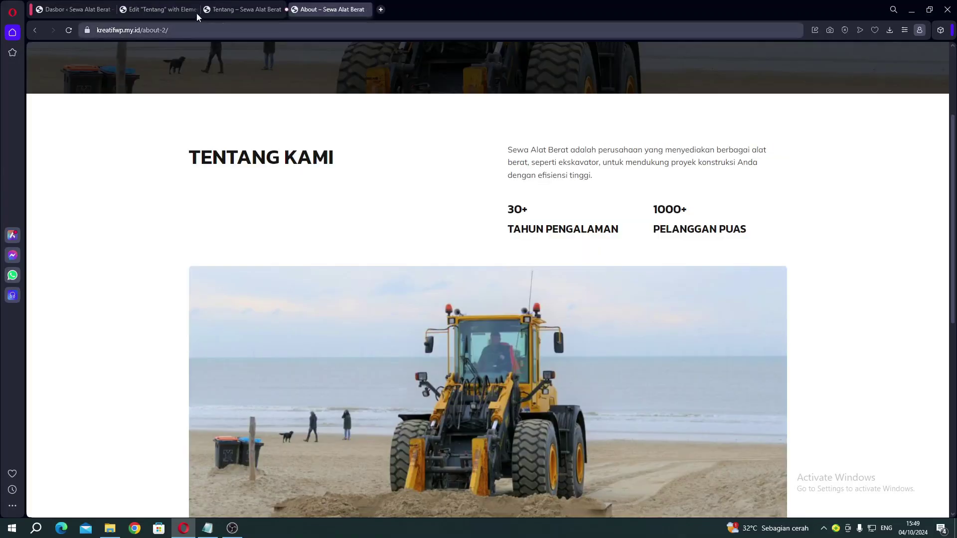
click(163, 6)
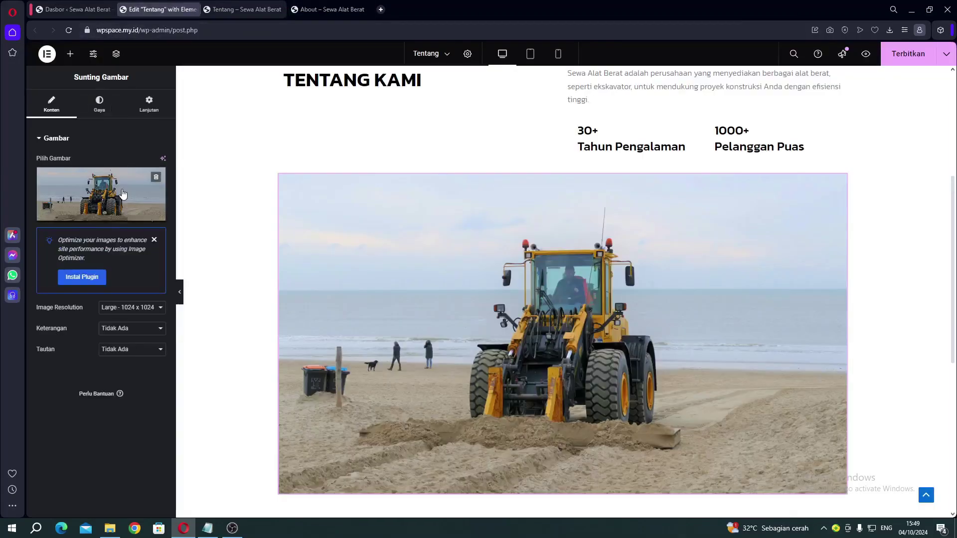
click(100, 105)
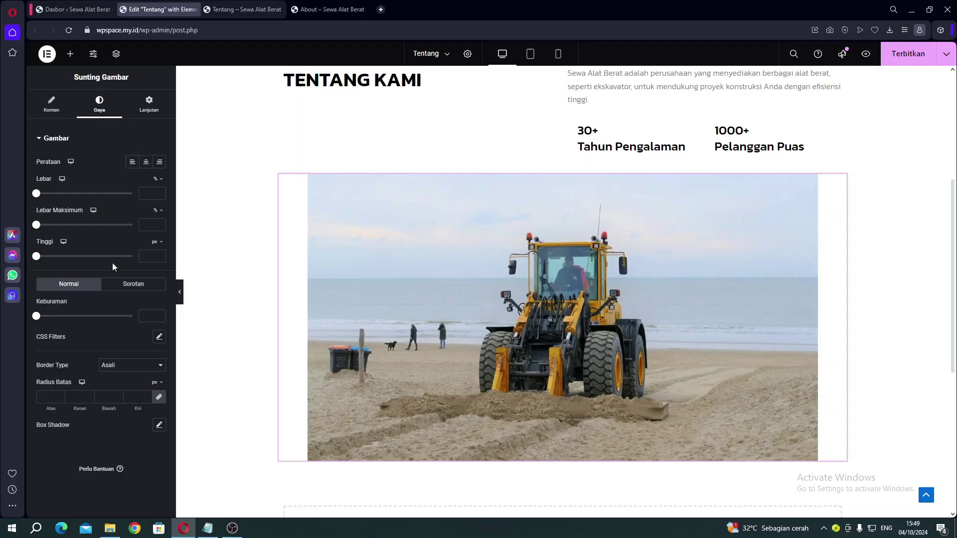
click(83, 403)
text(55)
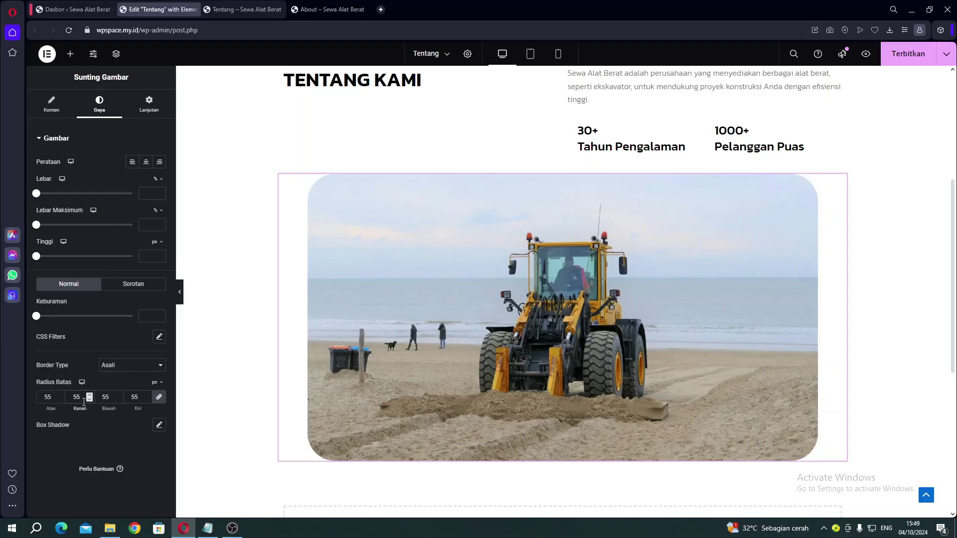
key(BackSpace)
scroll(740, 289, up, 3)
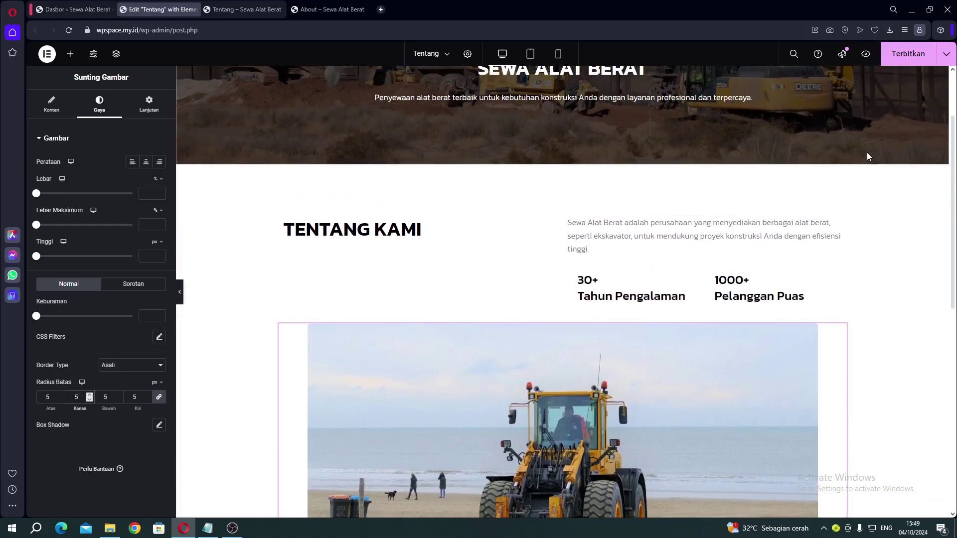
Step: Publish the Tentang page with the wheel loader image and reload the live page to check it
click(903, 62)
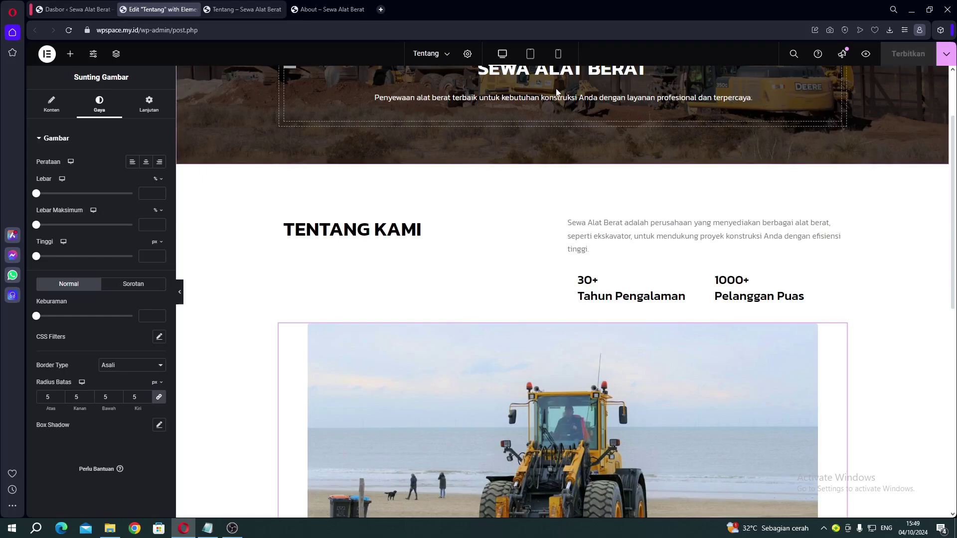
click(252, 11)
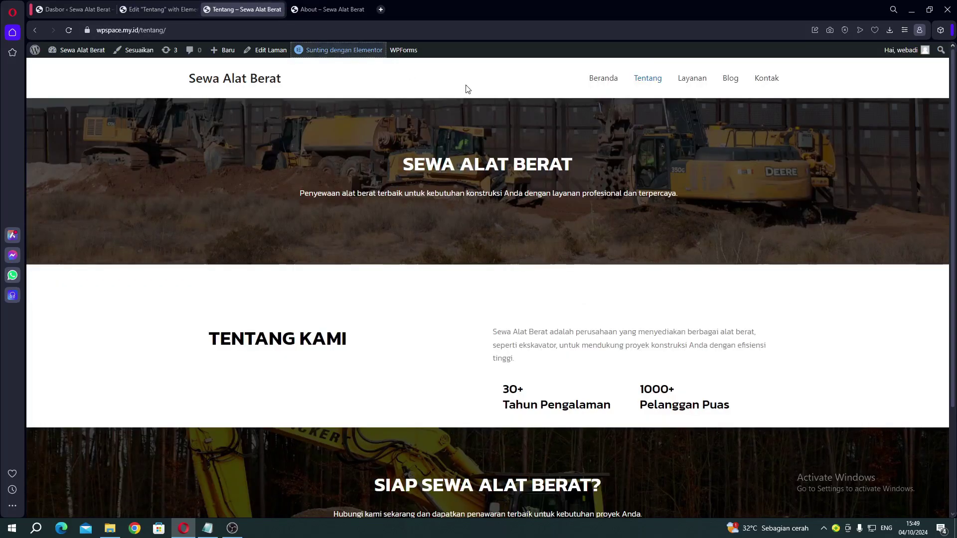
click(647, 79)
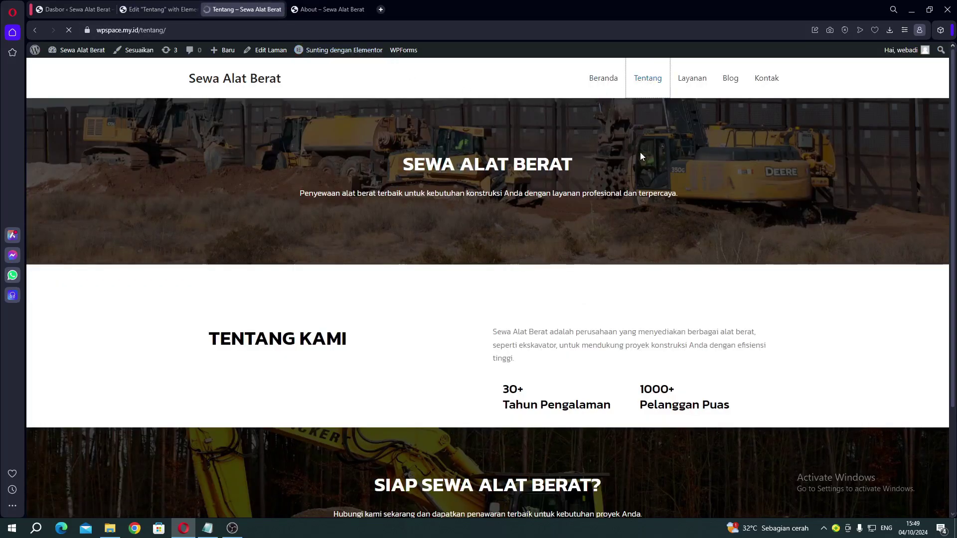
scroll(640, 157, down, 4)
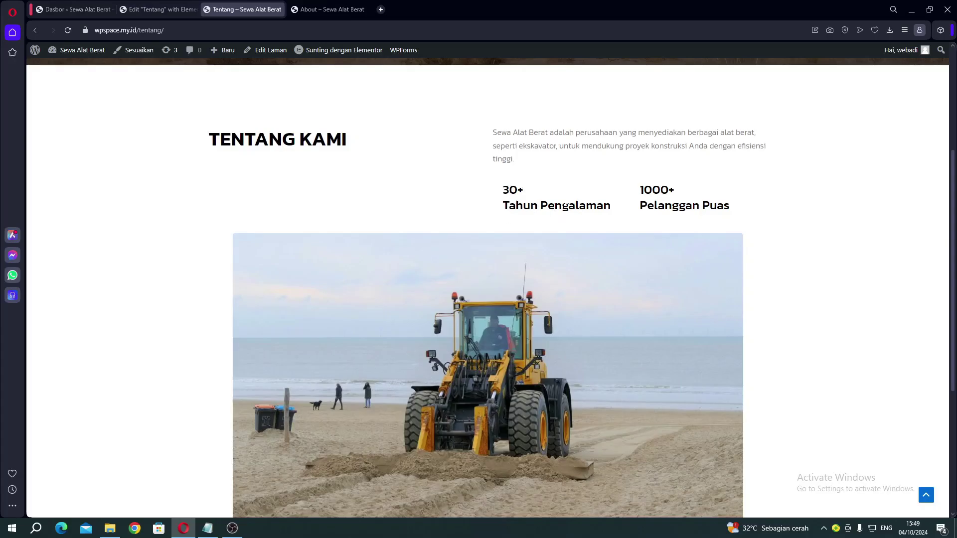
Step: Compare the spacing above the image with the reference page and set only the image container's top margin to 2%
click(331, 9)
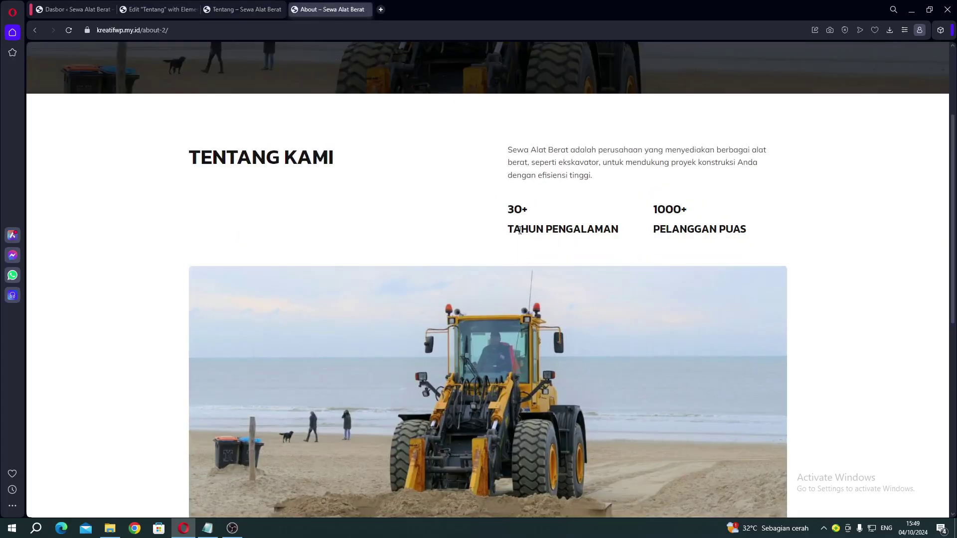
drag(520, 230, 521, 247)
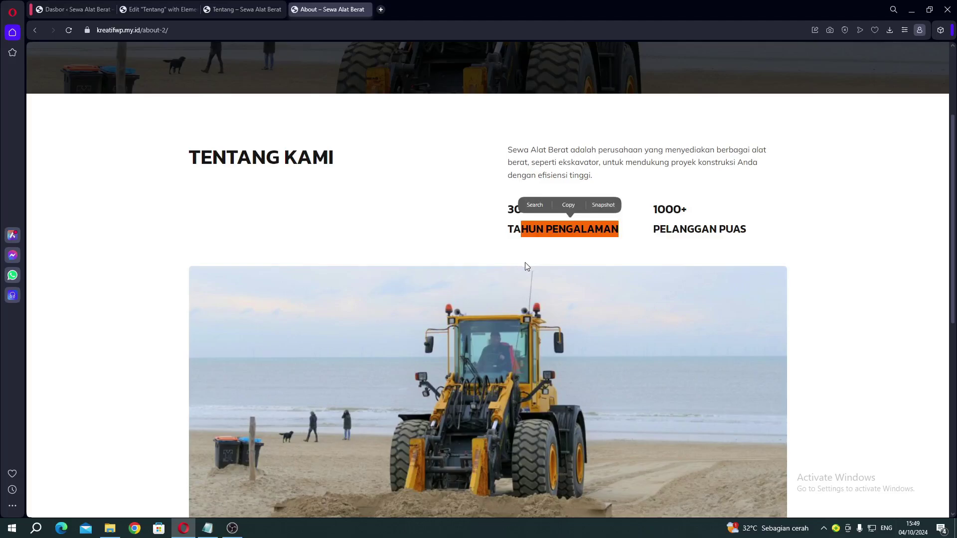
click(197, 12)
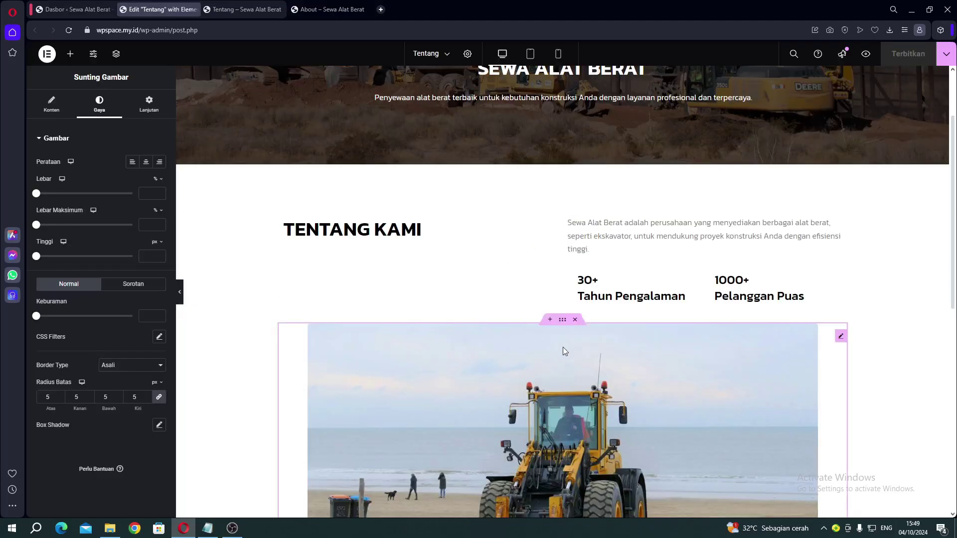
click(563, 322)
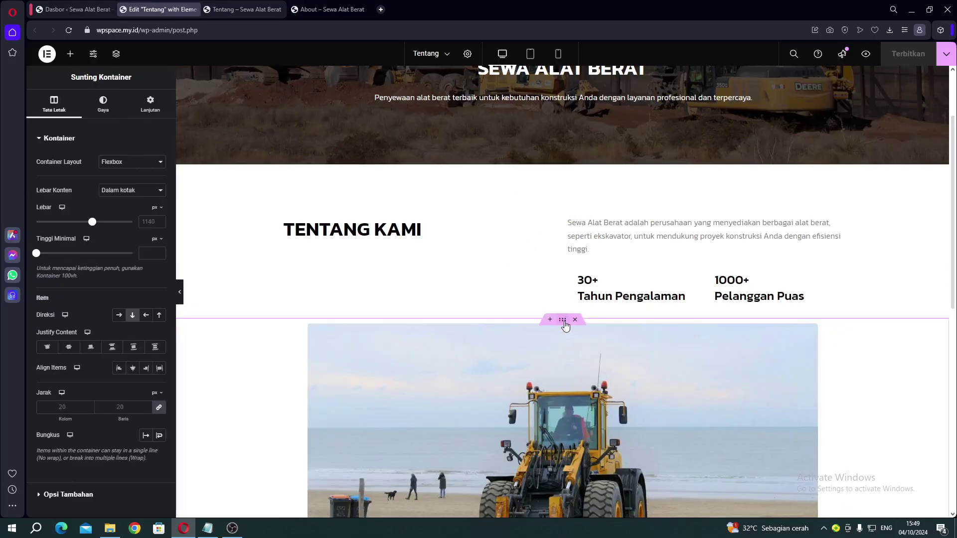
click(141, 113)
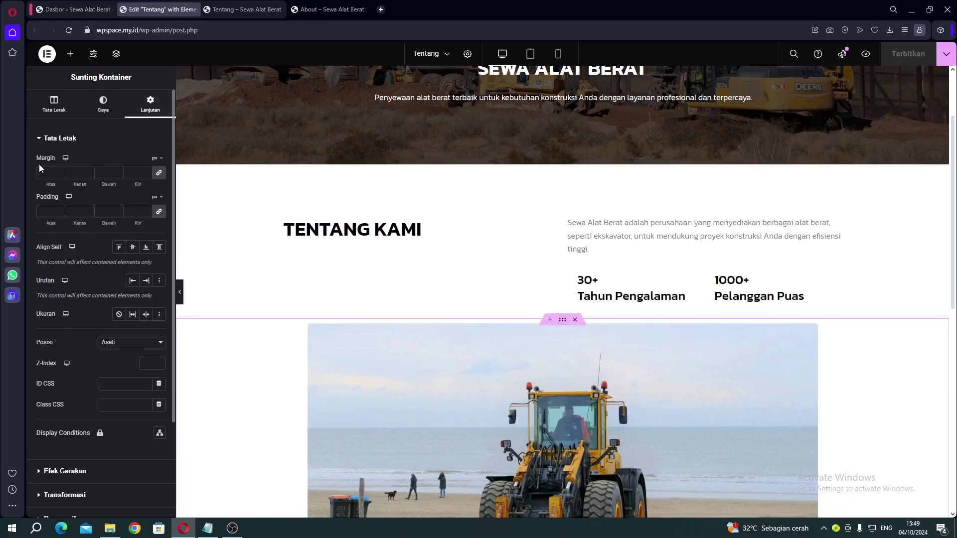
click(159, 174)
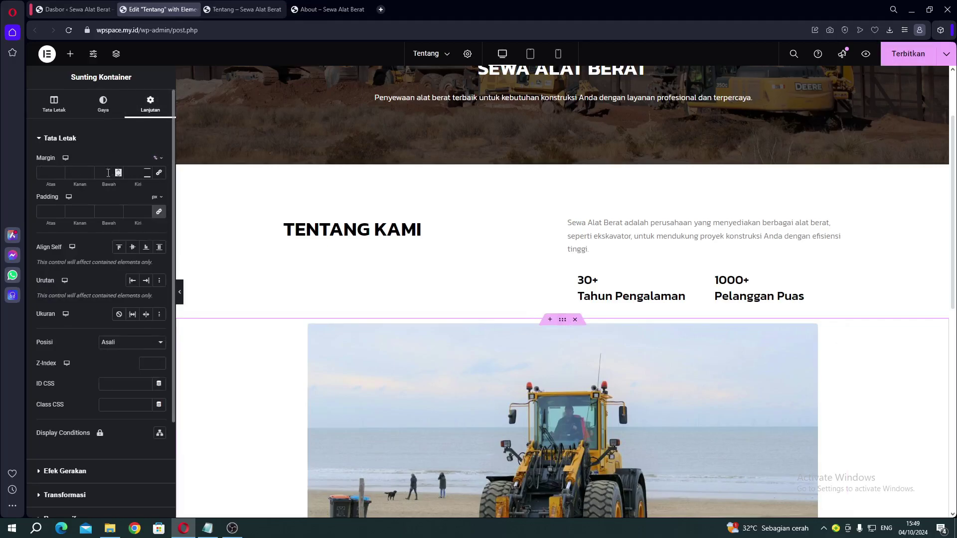
click(61, 172)
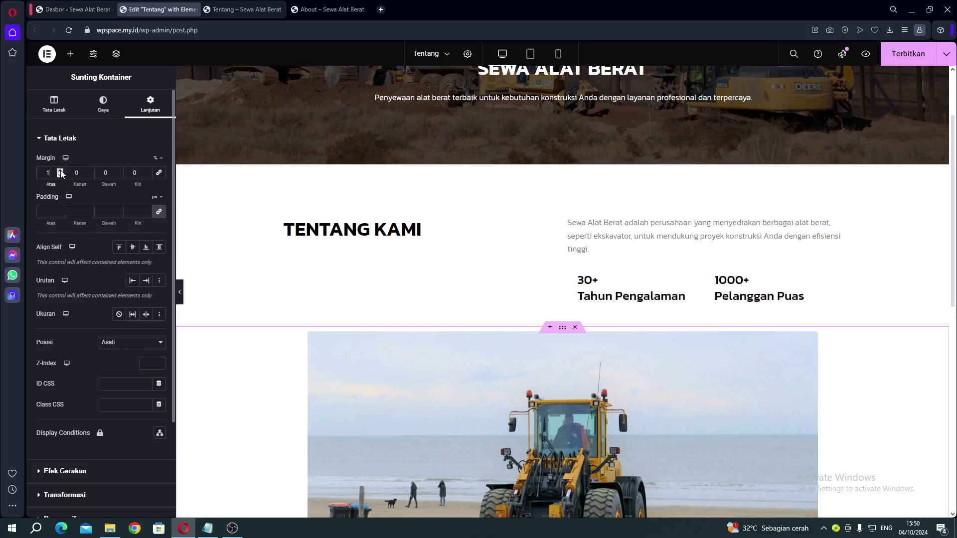
click(61, 172)
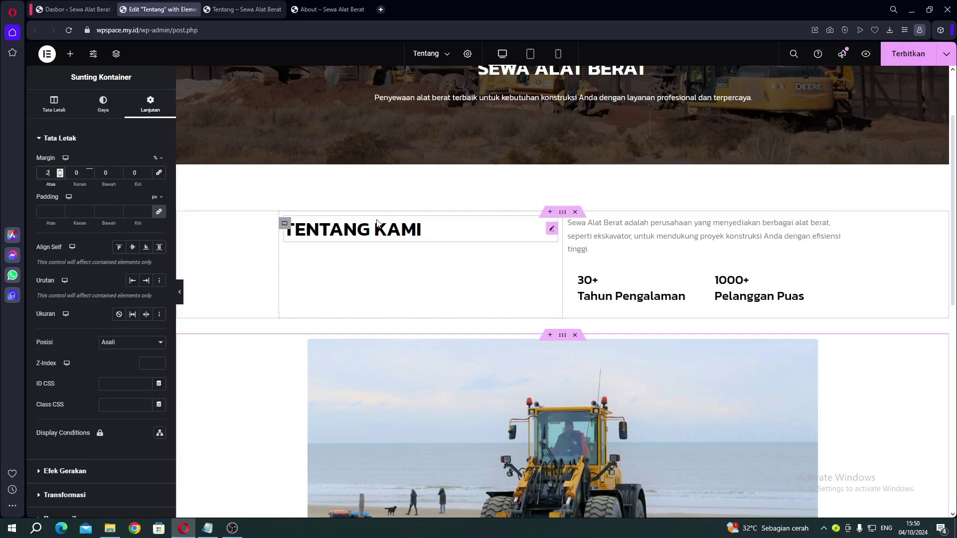
click(115, 150)
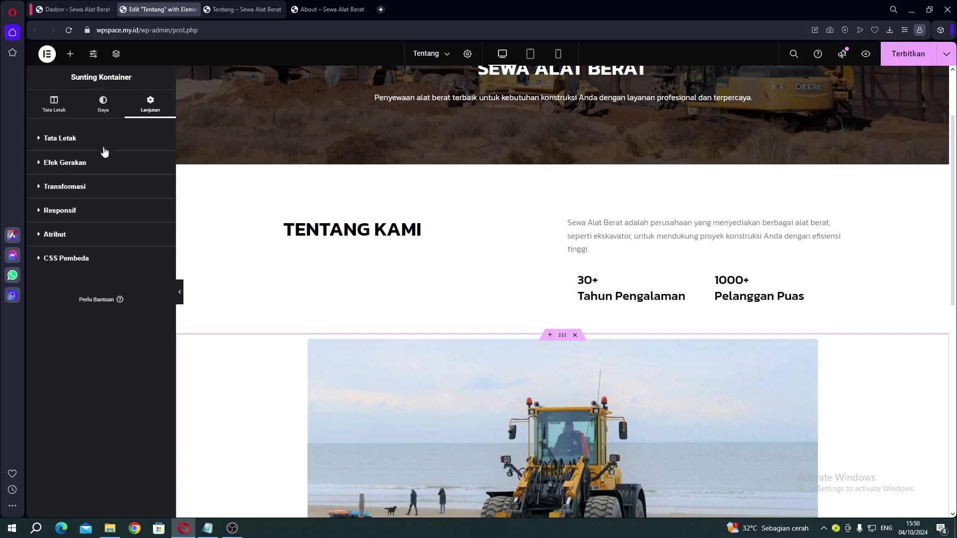
click(100, 148)
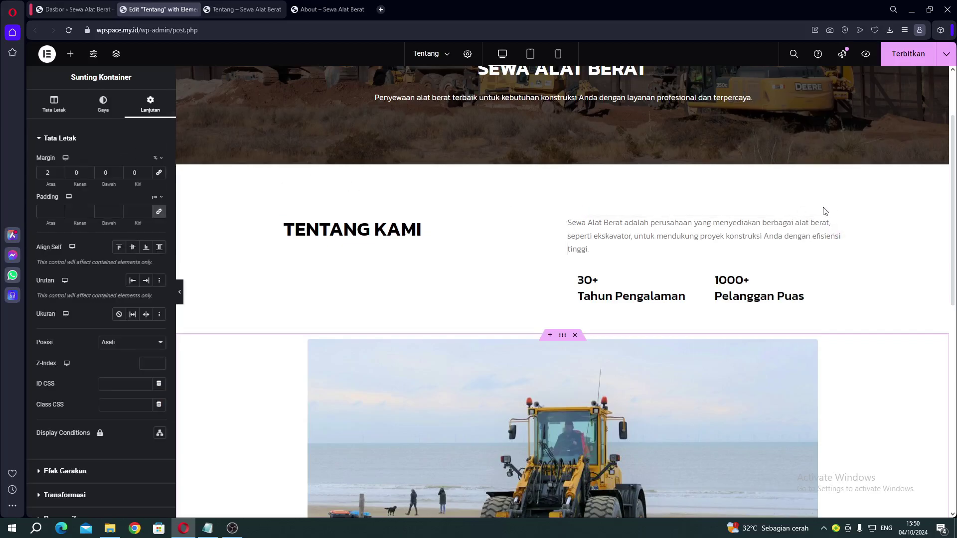
scroll(553, 160, up, 2)
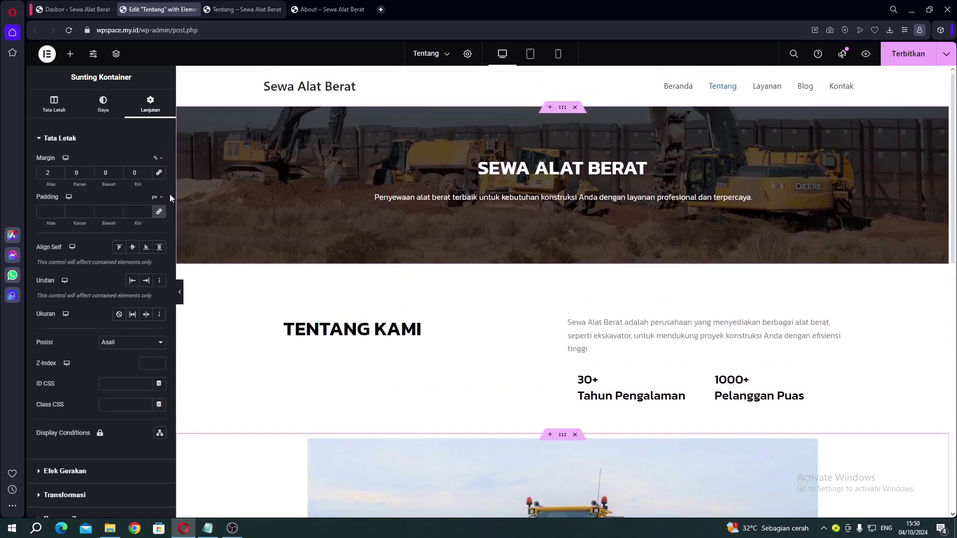
Step: Publish the Tentang page with the image container's new top margin and check the spacing on the live page
click(905, 64)
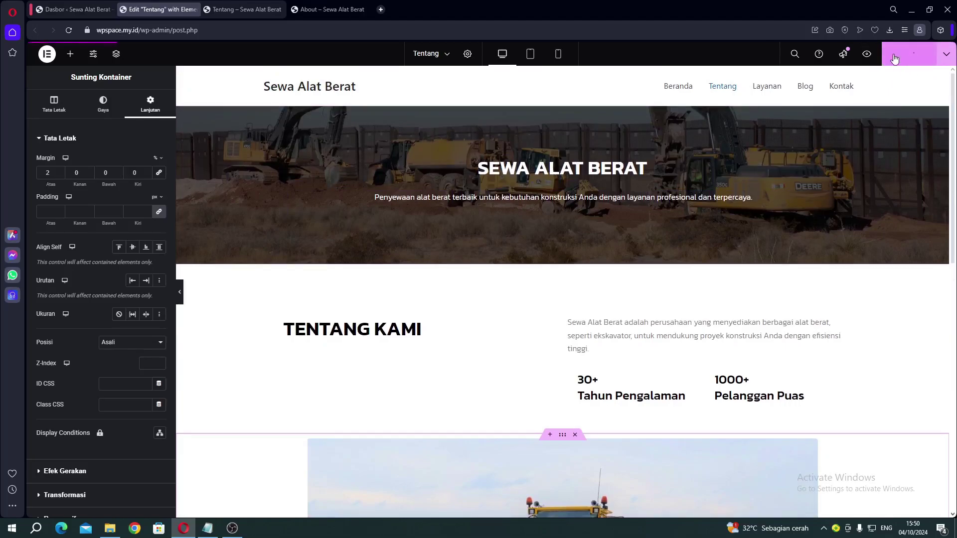
click(229, 7)
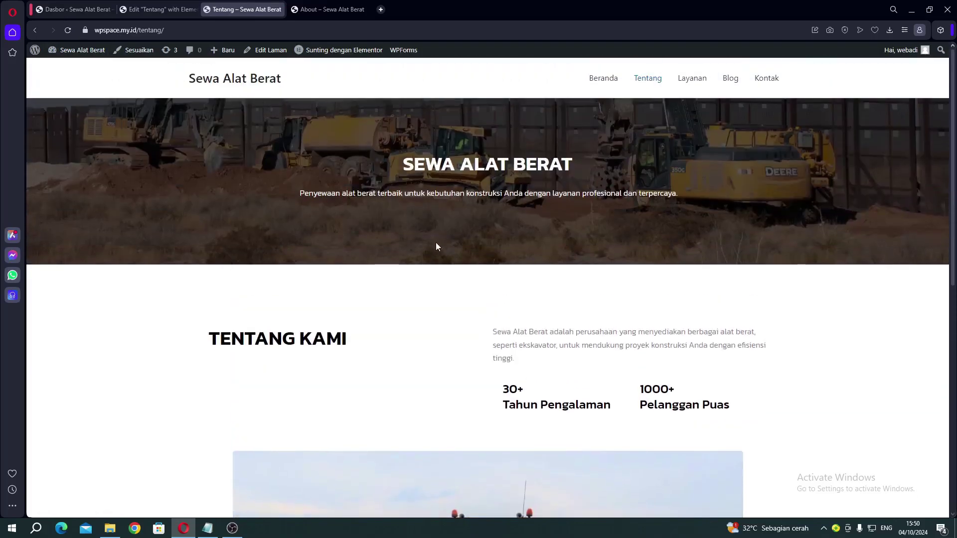
scroll(528, 210, down, 4)
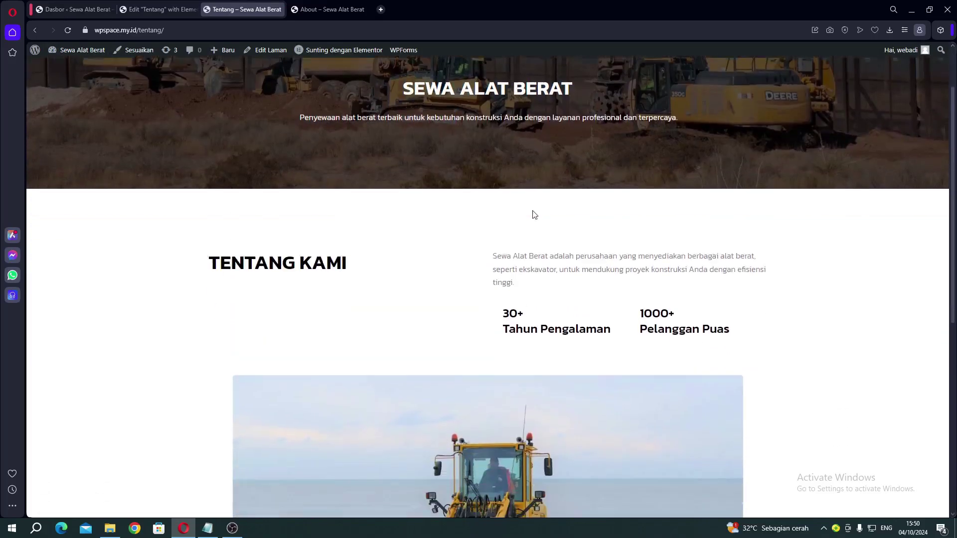
scroll(632, 194, down, 5)
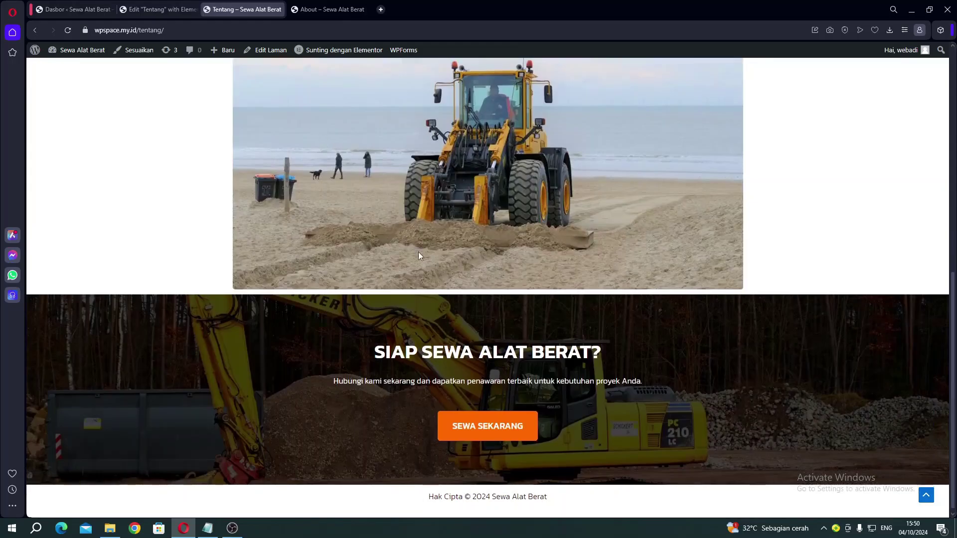
scroll(430, 268, up, 3)
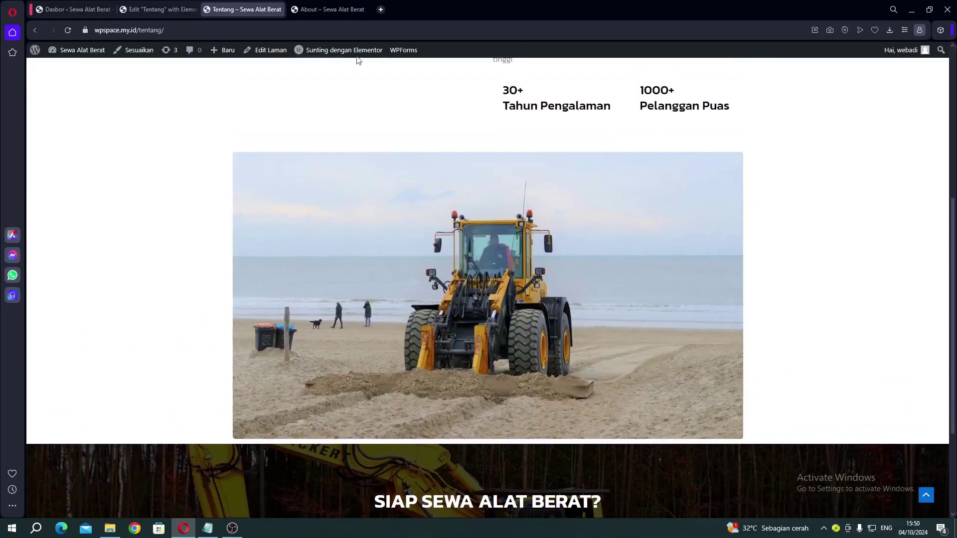
Step: Review the mission and values section on the reference page and add a two-column flexbox container below the wheel loader image
click(325, 10)
scroll(445, 268, down, 5)
scroll(445, 269, down, 2)
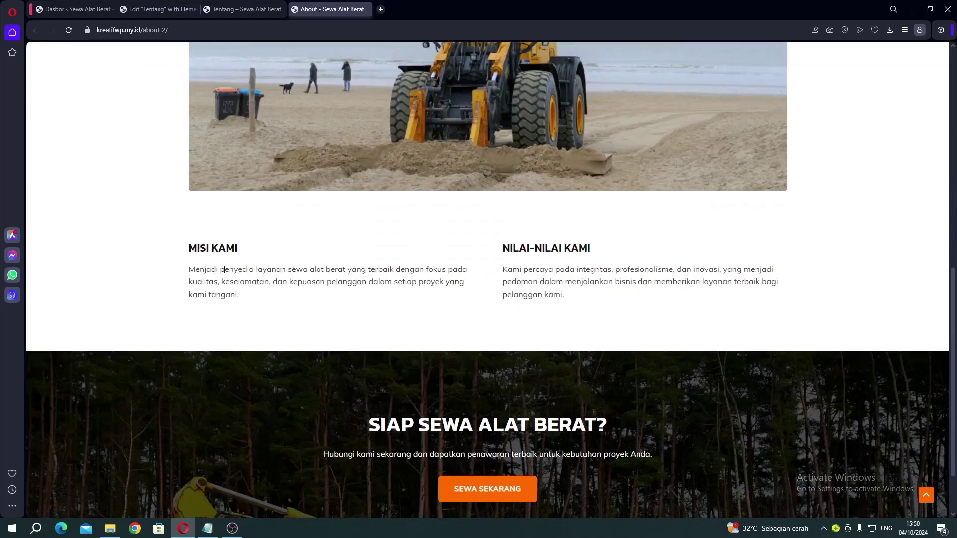
drag(224, 269, 369, 270)
click(549, 282)
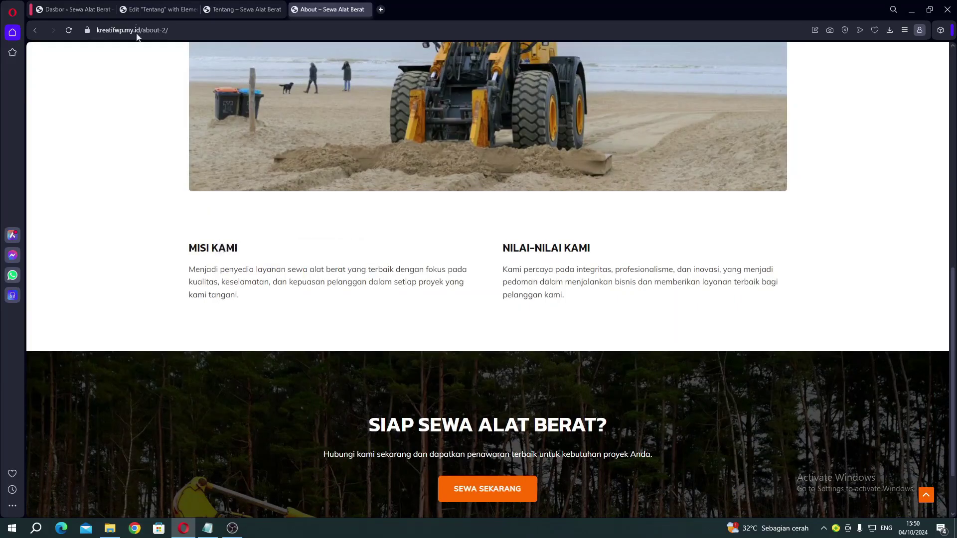
click(147, 10)
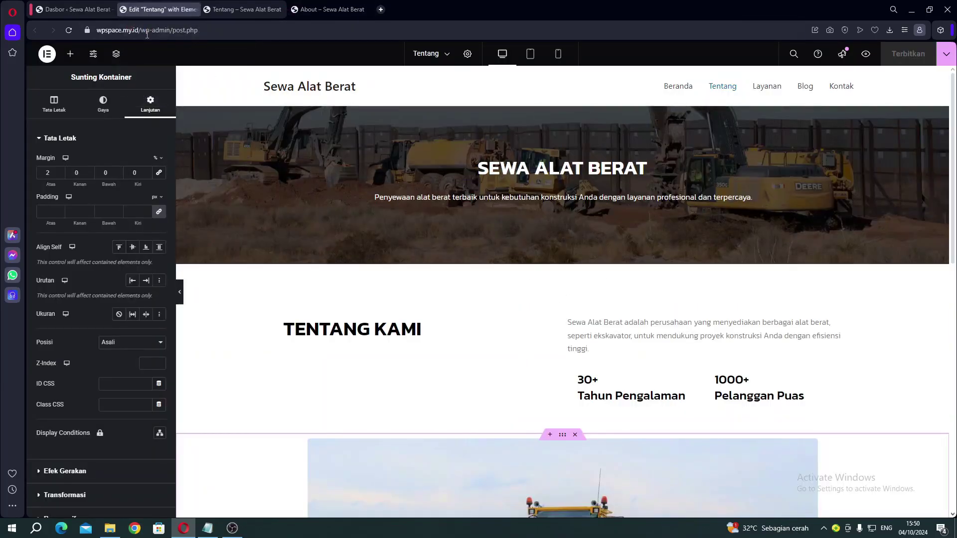
scroll(544, 369, down, 9)
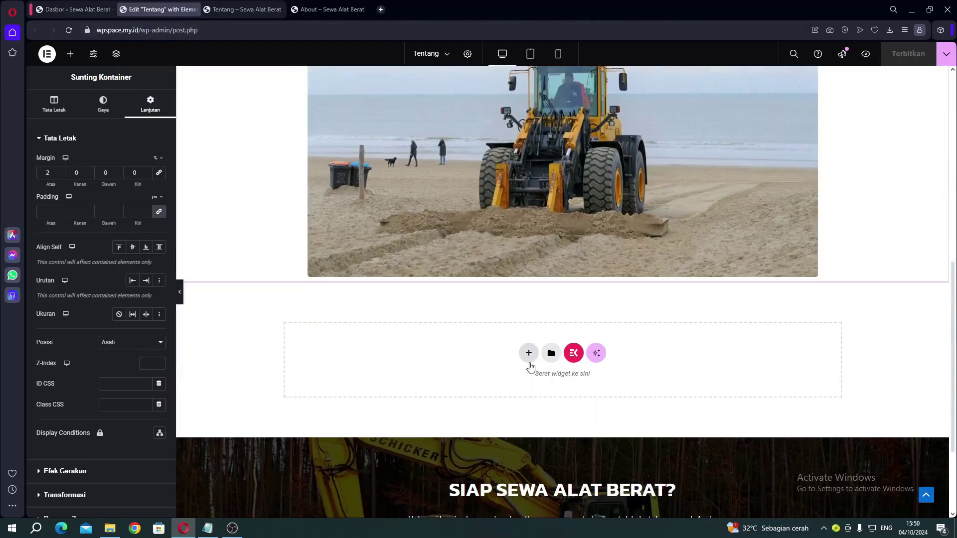
click(528, 359)
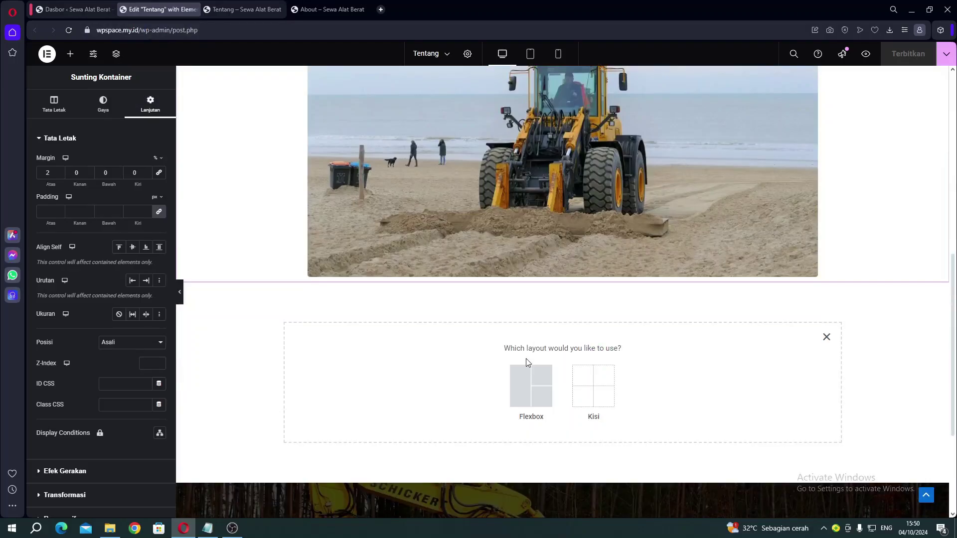
click(520, 393)
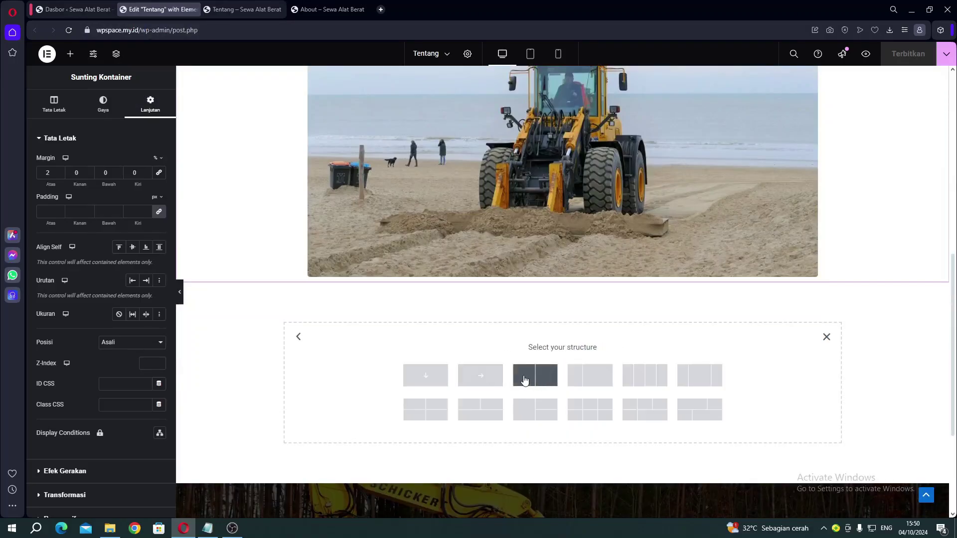
click(524, 381)
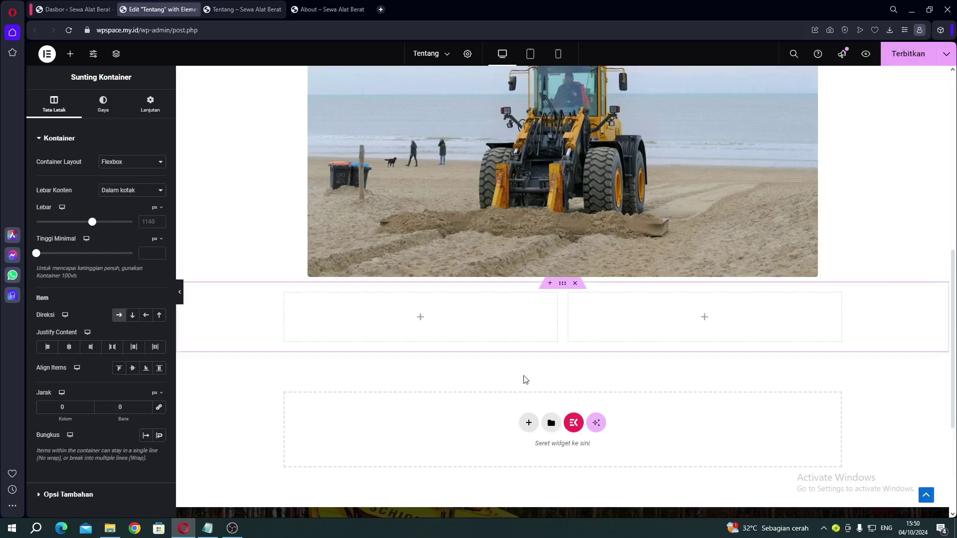
Step: Compare with the reference page and set the two-column container's margin to 5% top and 6% bottom, leaving the sides at 0
click(142, 105)
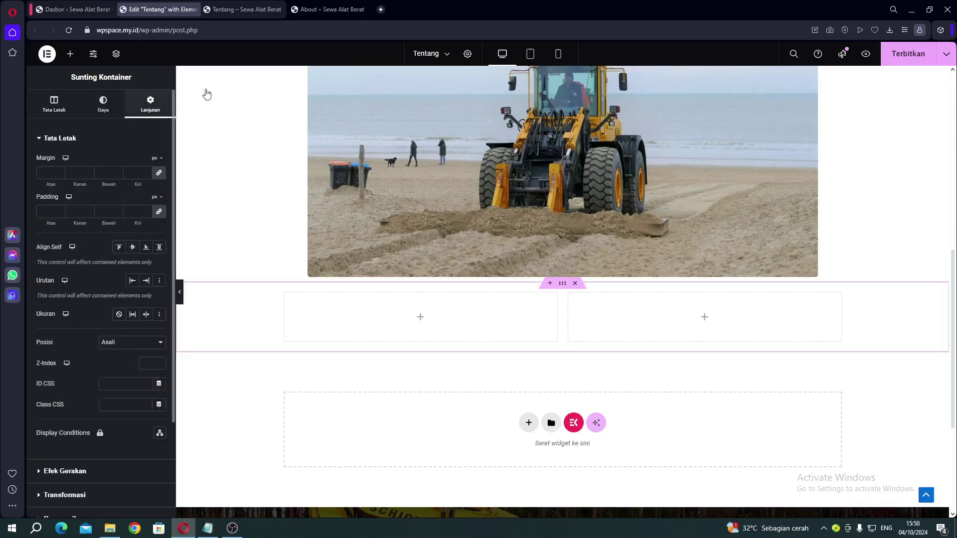
click(319, 8)
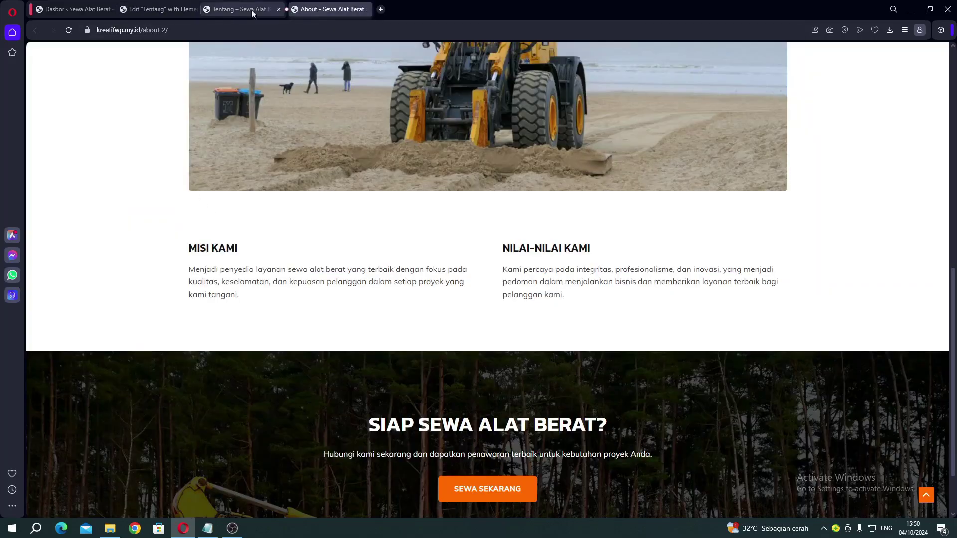
click(160, 7)
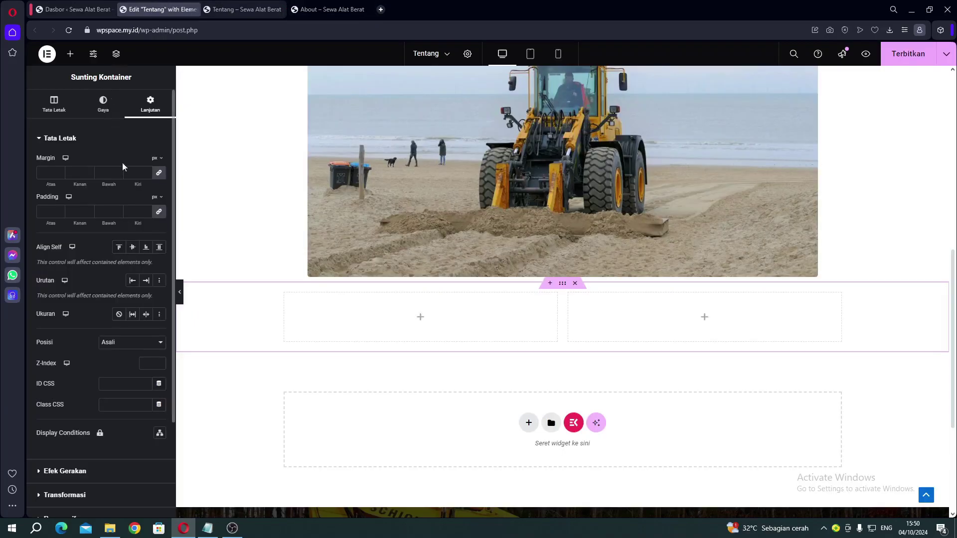
click(158, 174)
click(156, 158)
click(156, 175)
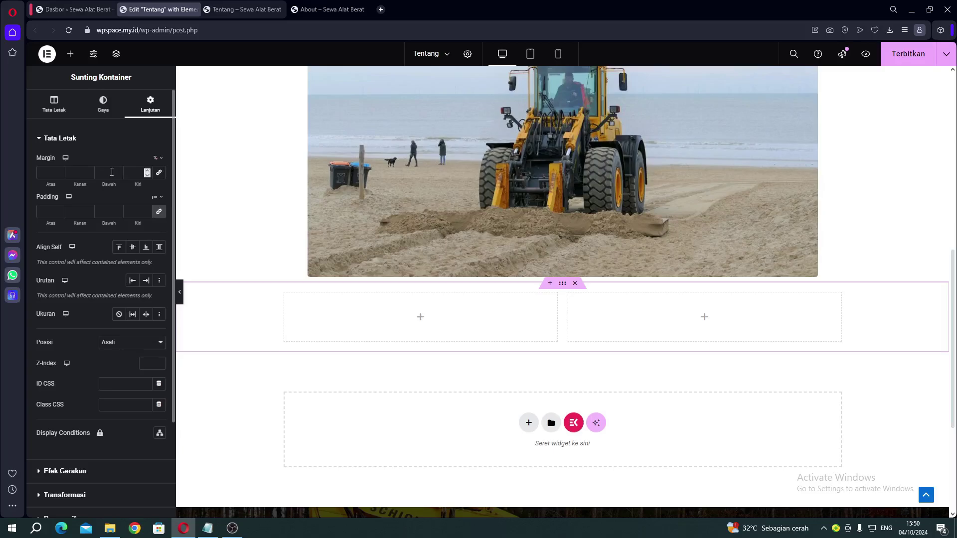
click(46, 172)
text(5)
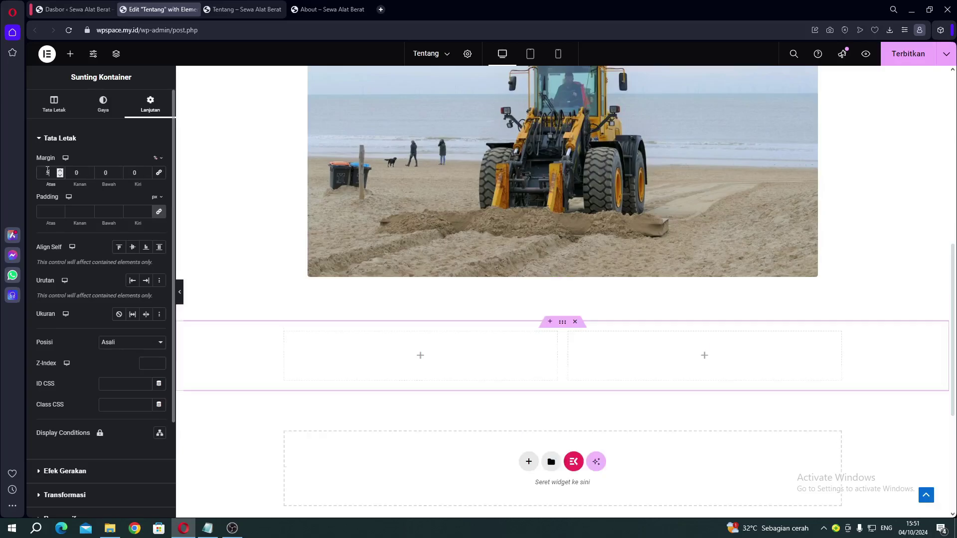
click(106, 172)
text(6)
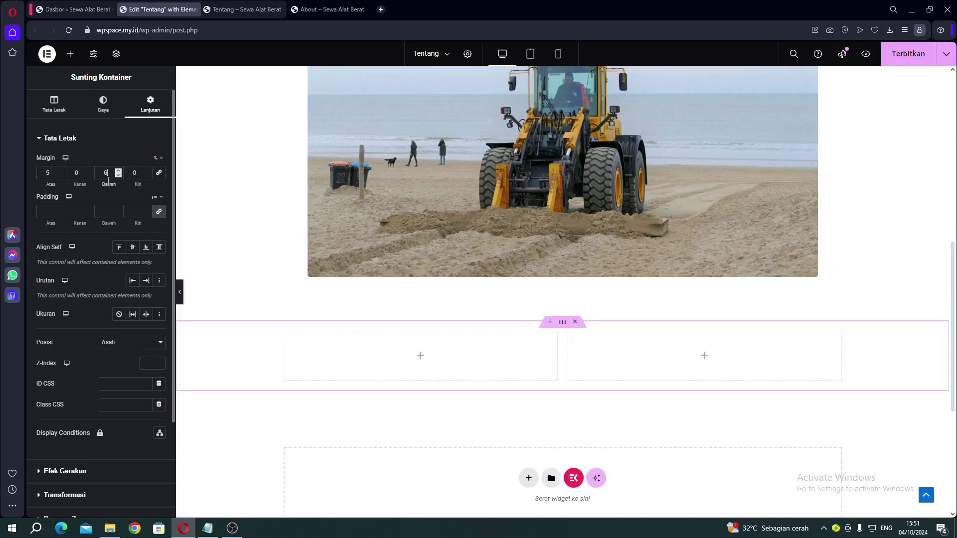
Step: Publish the Tentang page with the new two-column container and look over its layout in the editor
click(897, 56)
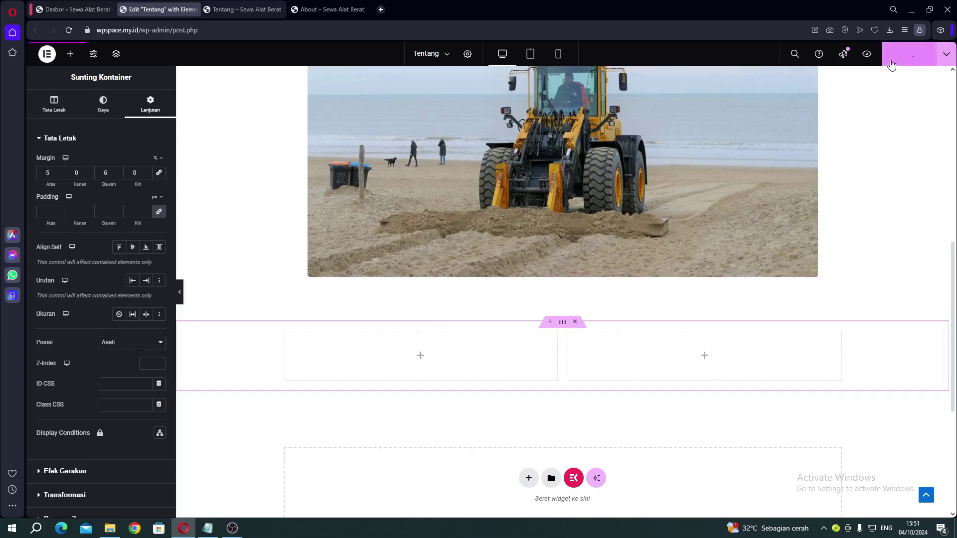
scroll(770, 177, up, 4)
scroll(768, 173, up, 5)
scroll(768, 172, down, 6)
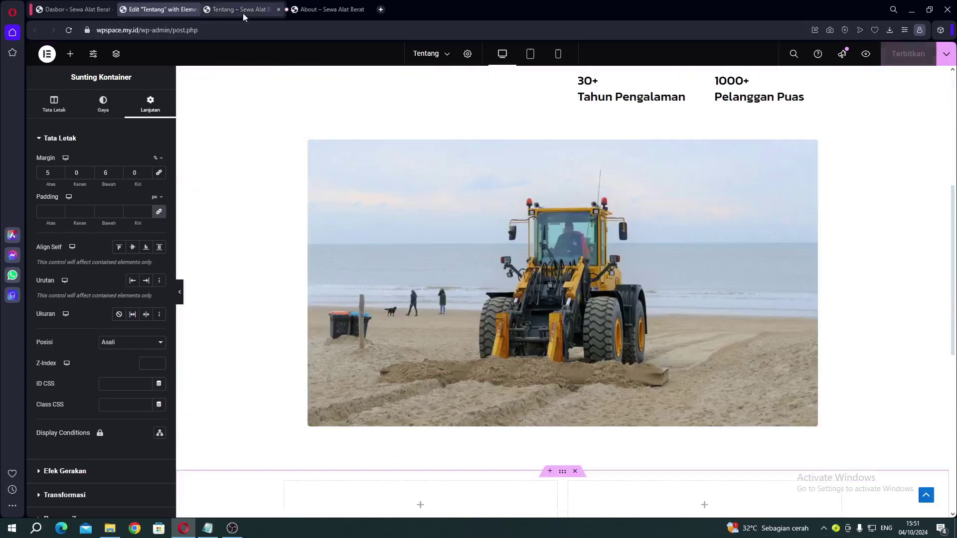
Step: Check the reference page's "MISI KAMI" heading and paste a copy of the "Tahun Pengalaman" heading into the new container's left column
click(304, 10)
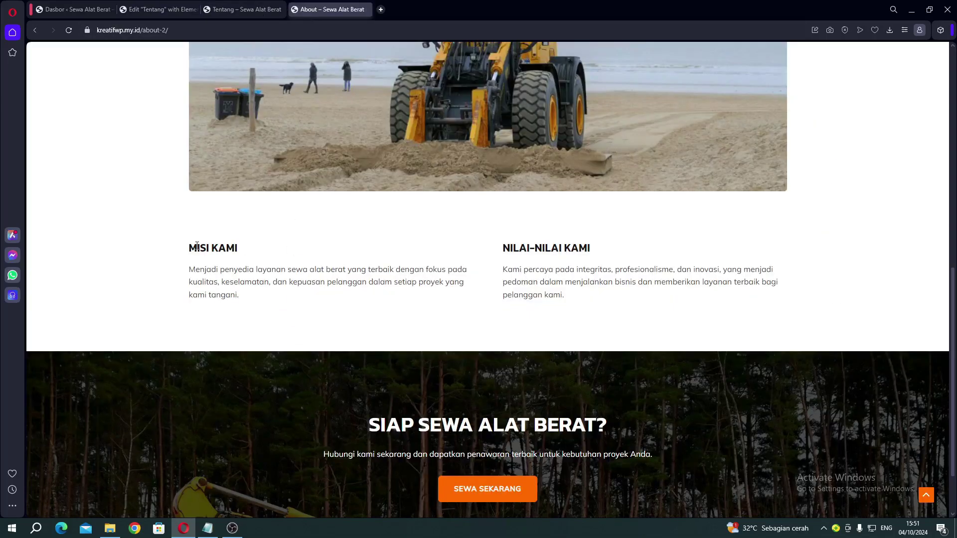
drag(197, 246, 243, 247)
click(249, 249)
click(159, 9)
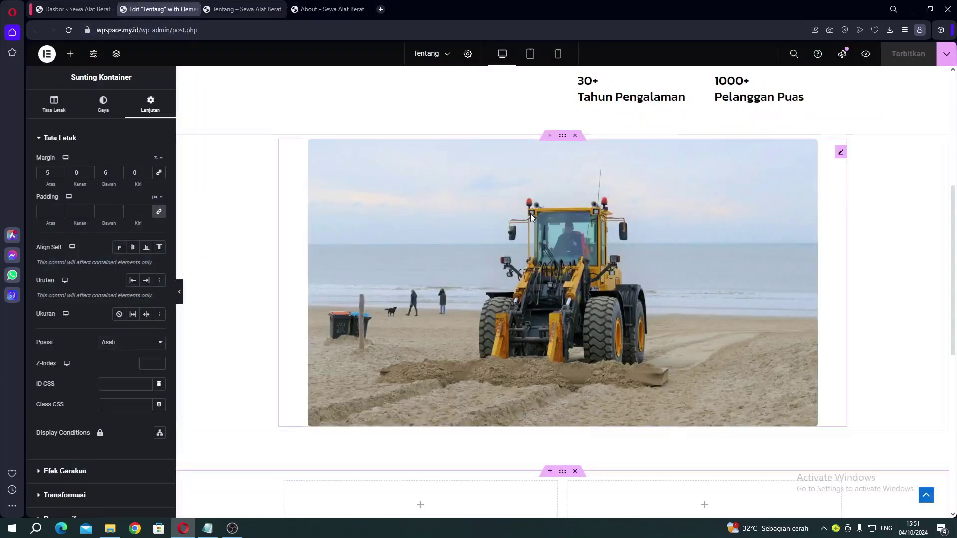
scroll(597, 225, up, 2)
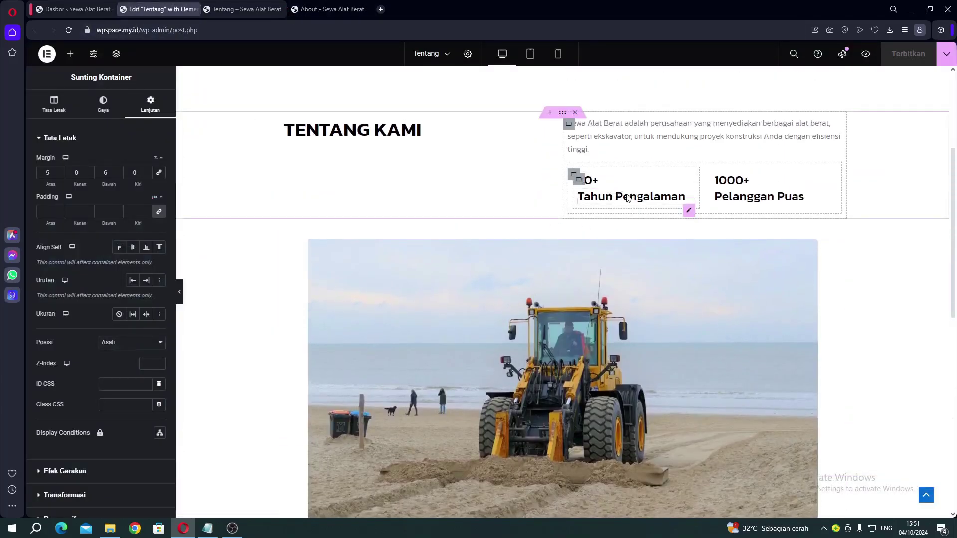
right_click(666, 204)
click(684, 256)
scroll(449, 277, down, 3)
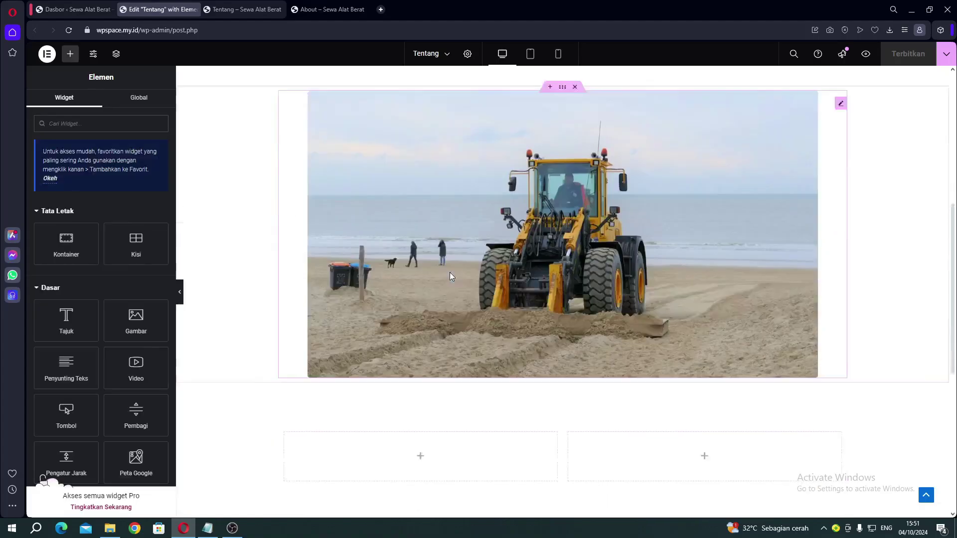
scroll(450, 277, down, 5)
right_click(371, 206)
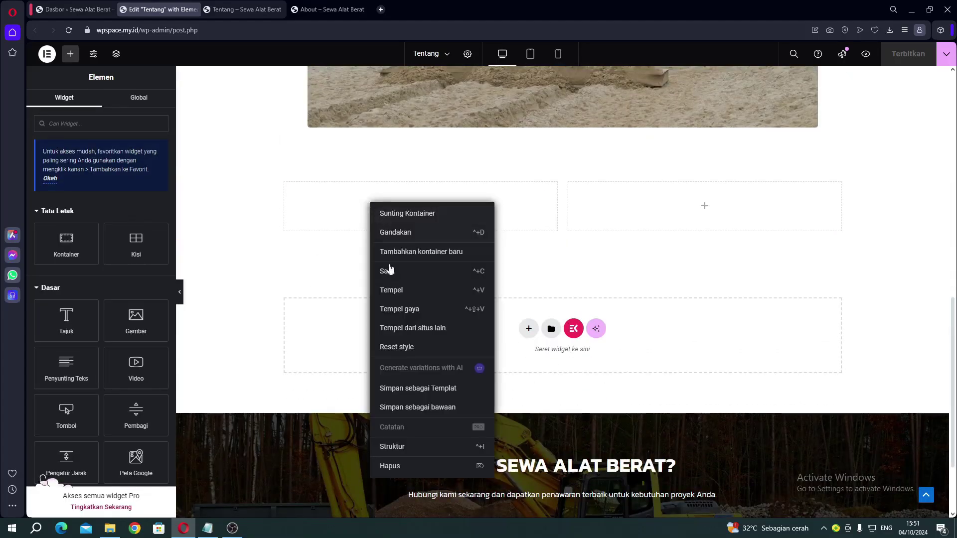
click(396, 291)
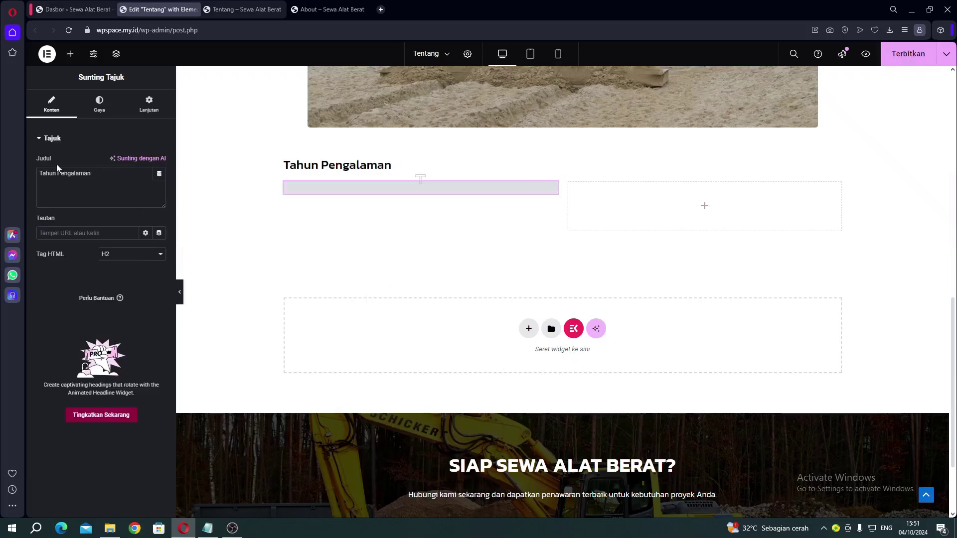
Step: Set the pasted heading's top margin to 0
click(147, 105)
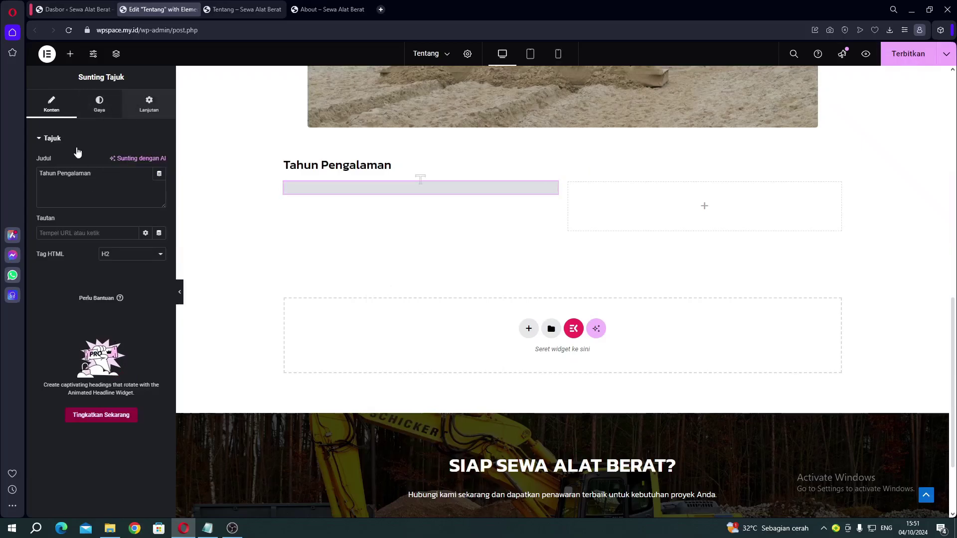
click(53, 171)
key(BackSpace)
key(BackSpace)
text(0)
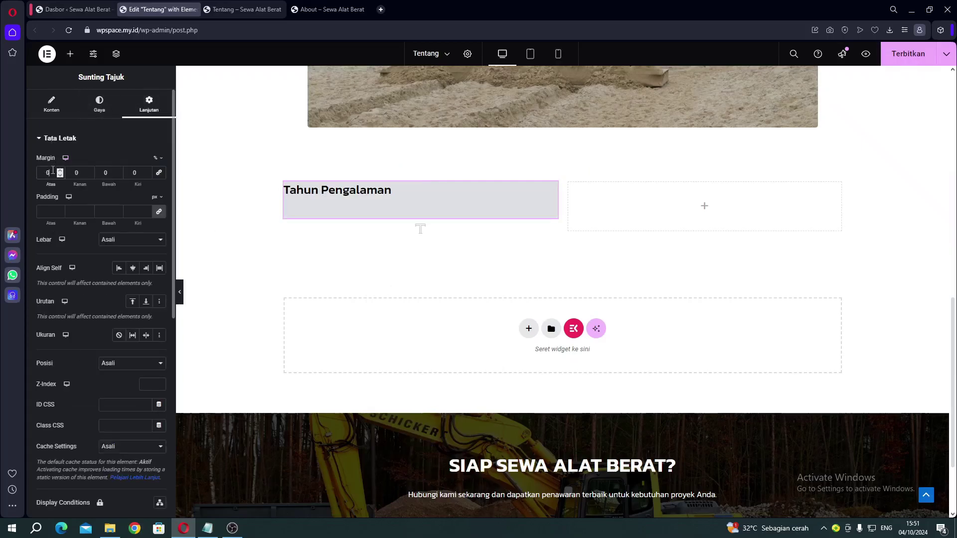
Step: Change the pasted heading's title to "Misi Kami"
click(47, 111)
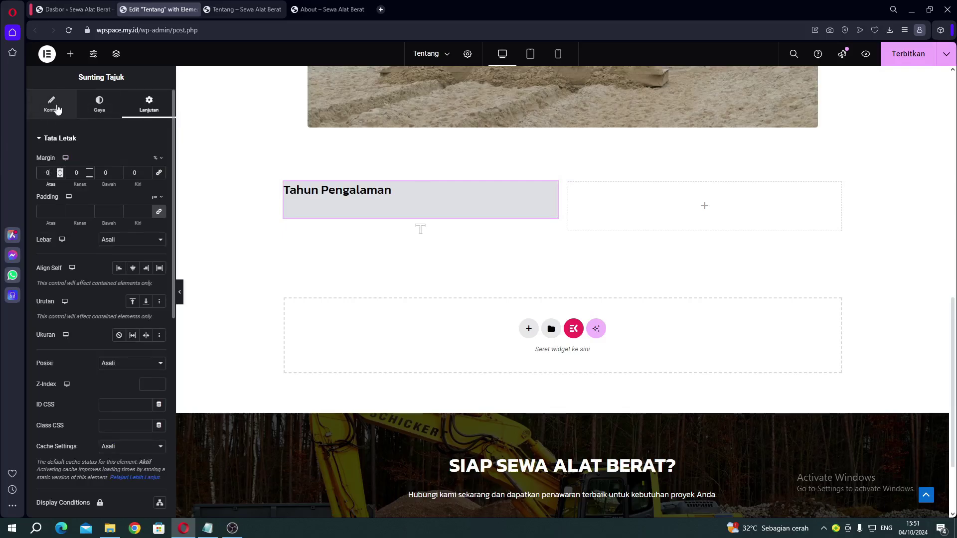
key(ctrl+a)
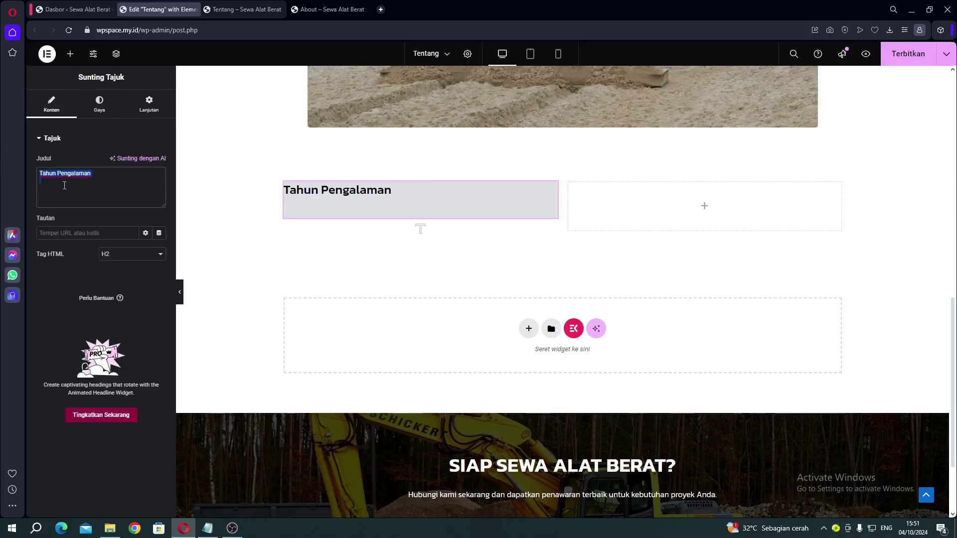
text(Mis)
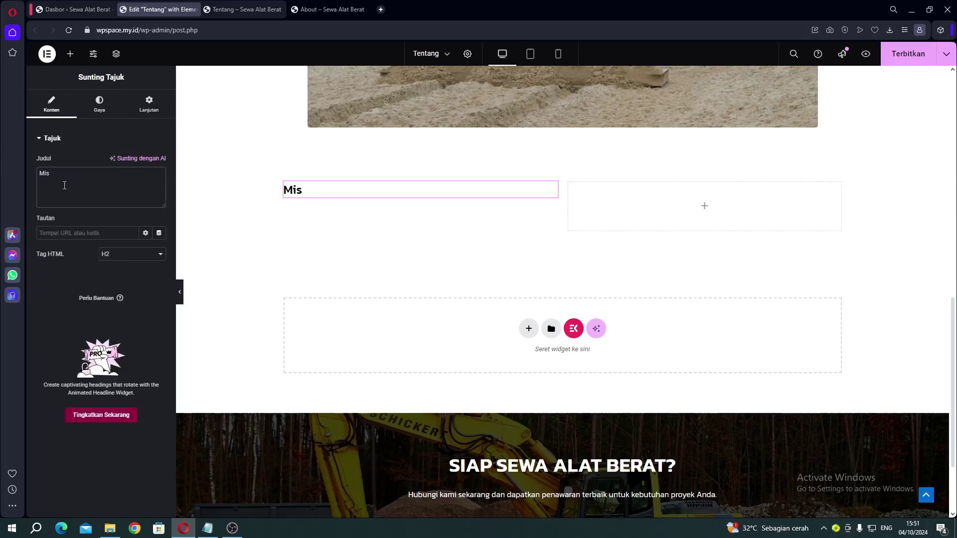
text(i Kami)
Step: Compare with the reference page's mission heading and set the "Misi Kami" heading's text transform to uppercase (Huruf Kapital)
click(331, 9)
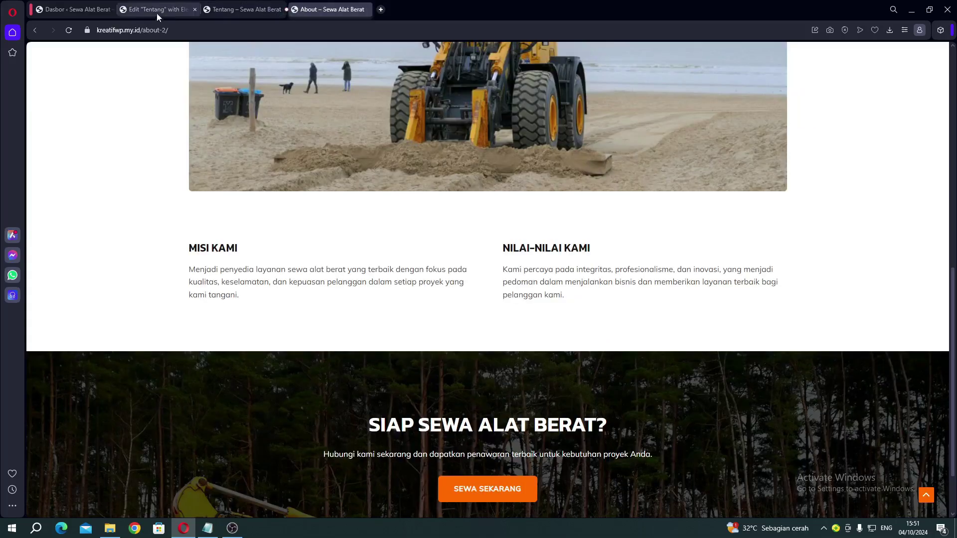
click(144, 10)
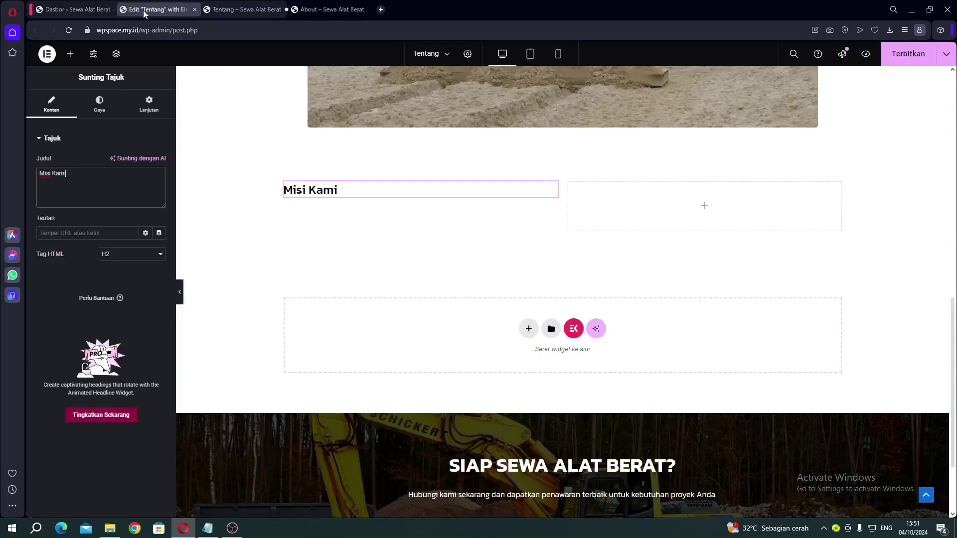
click(100, 106)
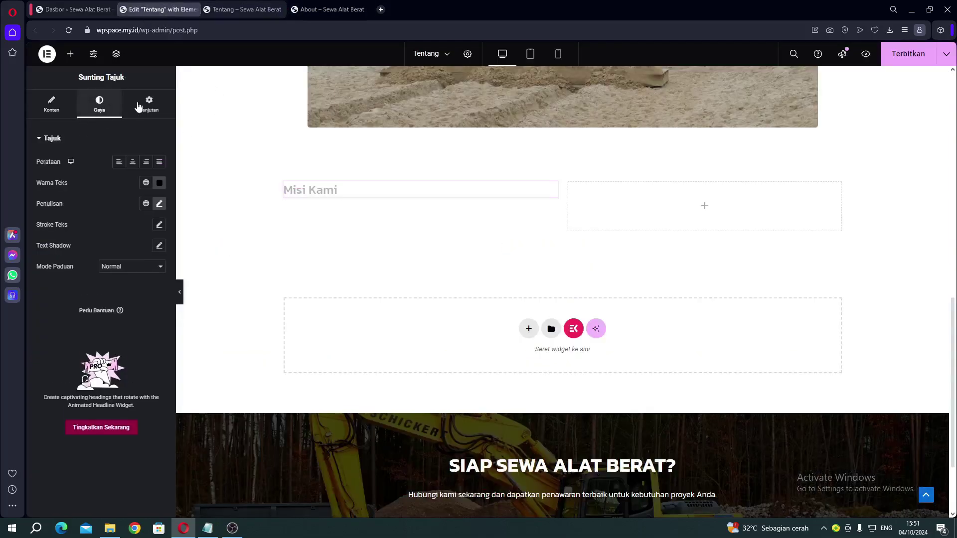
click(159, 204)
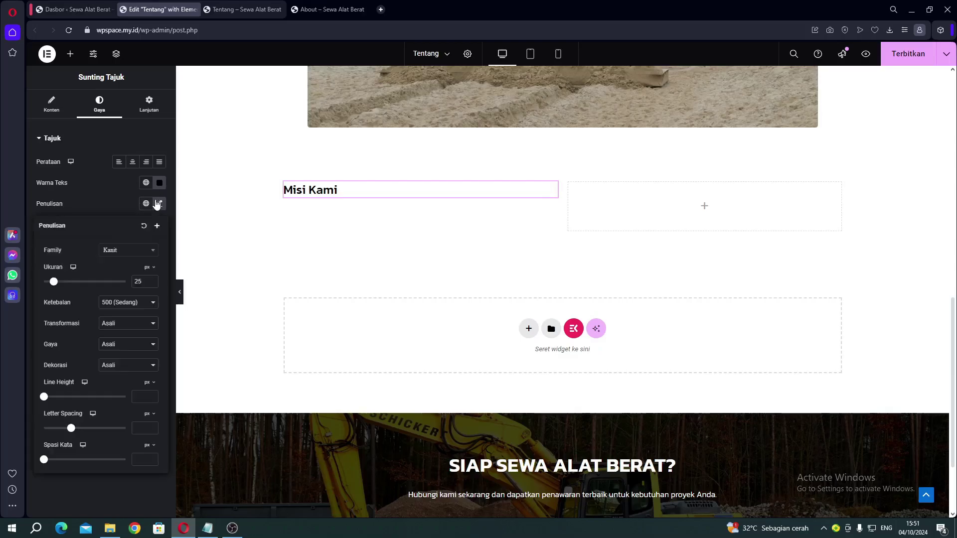
click(109, 329)
click(113, 347)
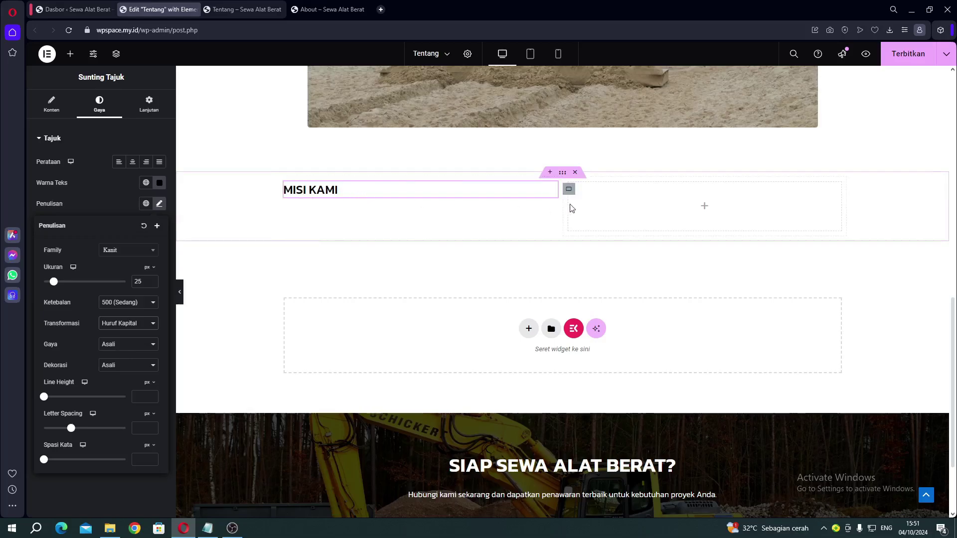
Step: Copy the "Misi Kami" heading into the empty right column and change the copy's title to "Visi Kami"
right_click(553, 191)
click(569, 249)
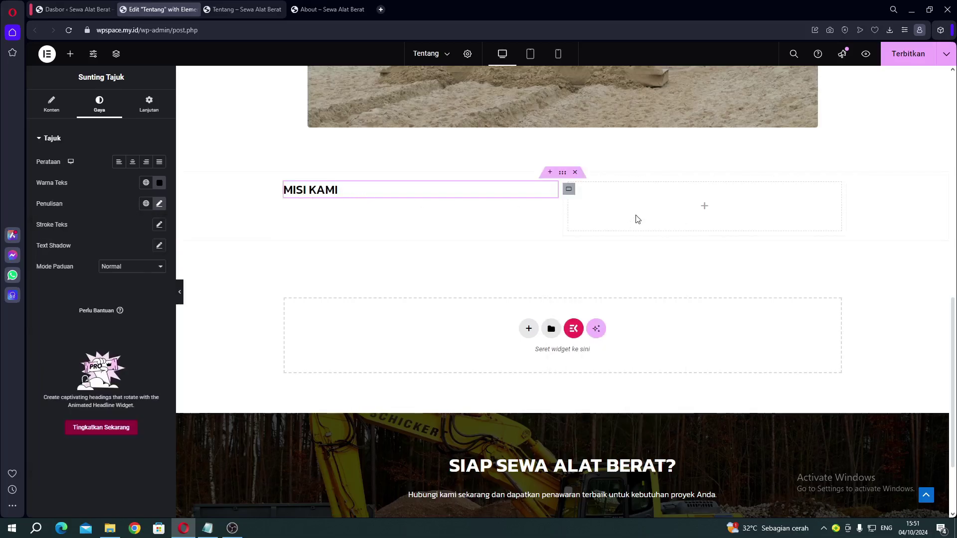
right_click(656, 240)
click(652, 300)
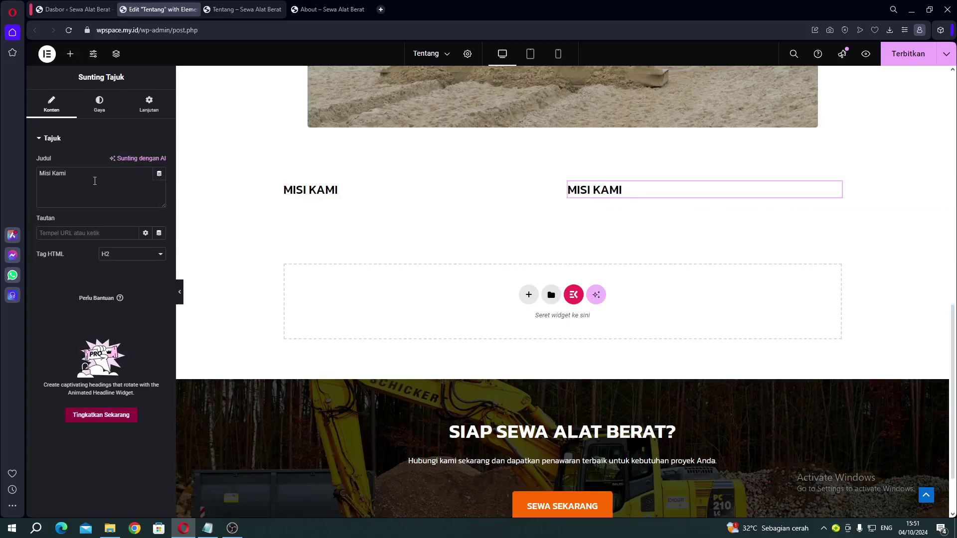
drag(95, 181, 11, 173)
text(Visi Kami)
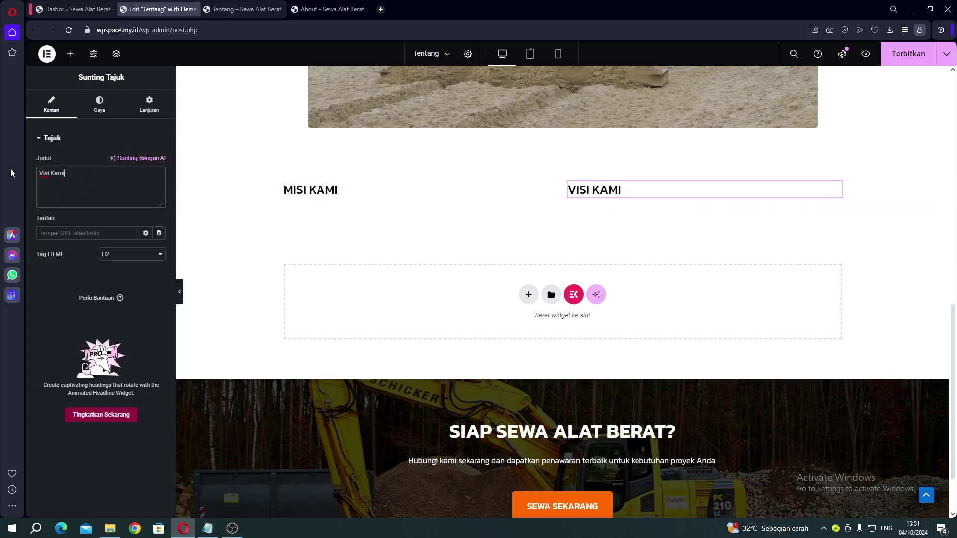
Step: Check the reference layout, then copy the "Tentang Kami" intro paragraph and paste it beneath both the "Misi Kami" and "Visi Kami" headings
click(316, 12)
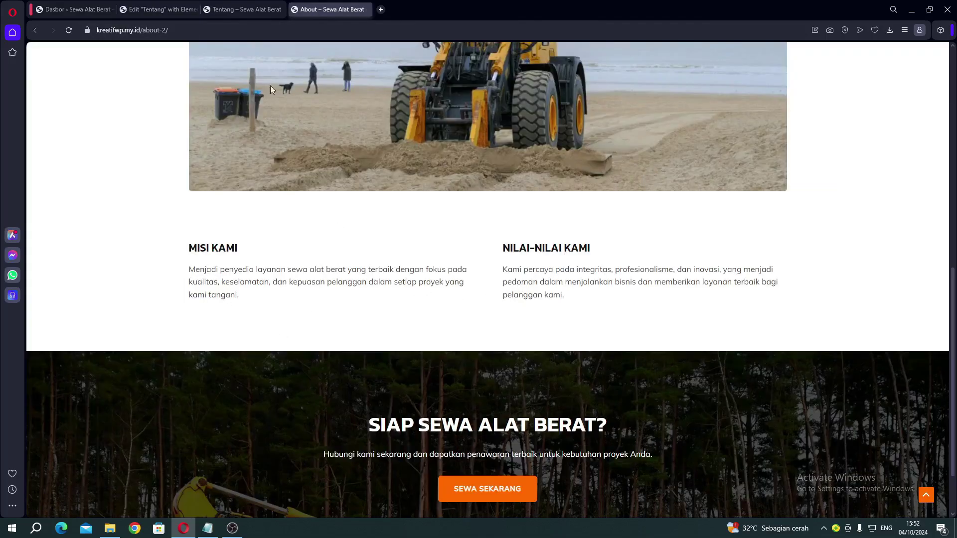
click(159, 10)
scroll(616, 214, up, 8)
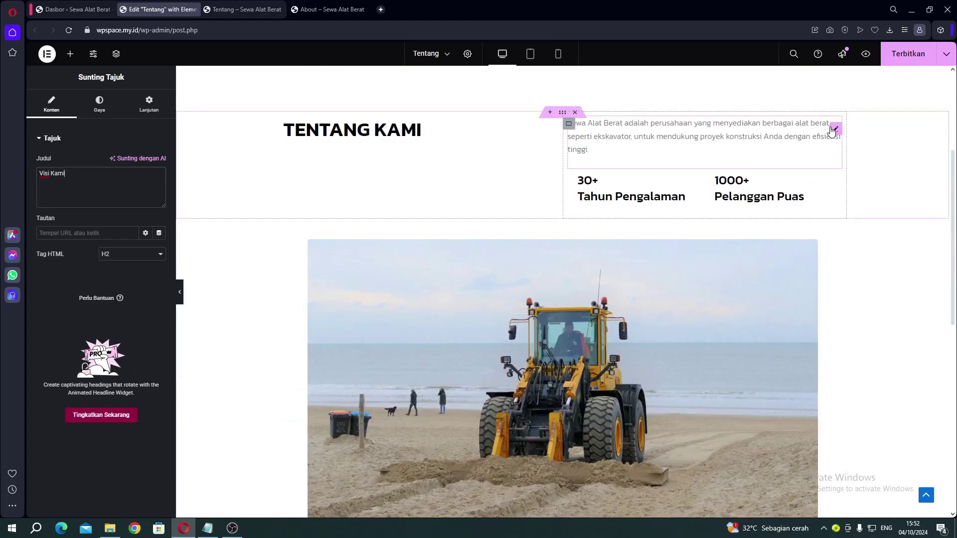
right_click(831, 128)
scroll(550, 189, down, 3)
scroll(551, 189, down, 5)
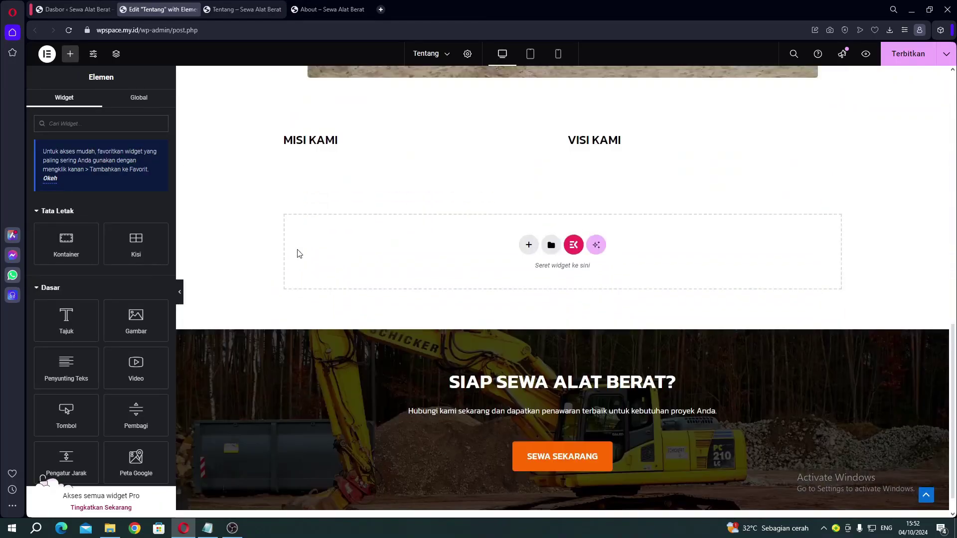
right_click(310, 141)
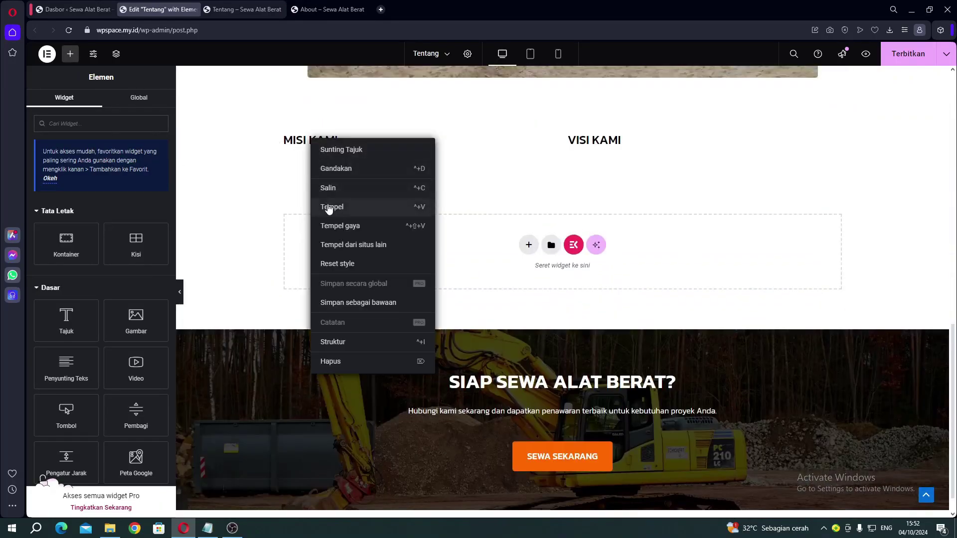
click(329, 208)
right_click(592, 145)
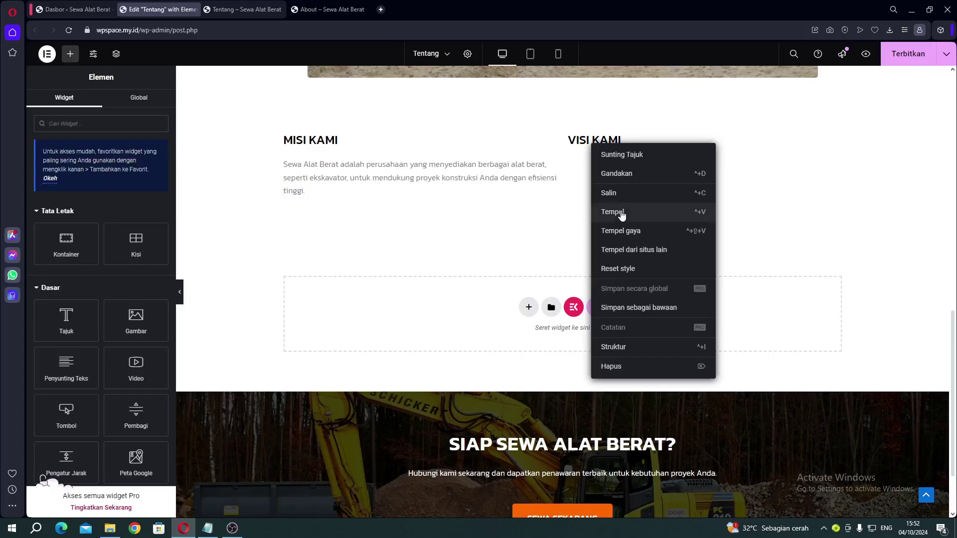
click(621, 216)
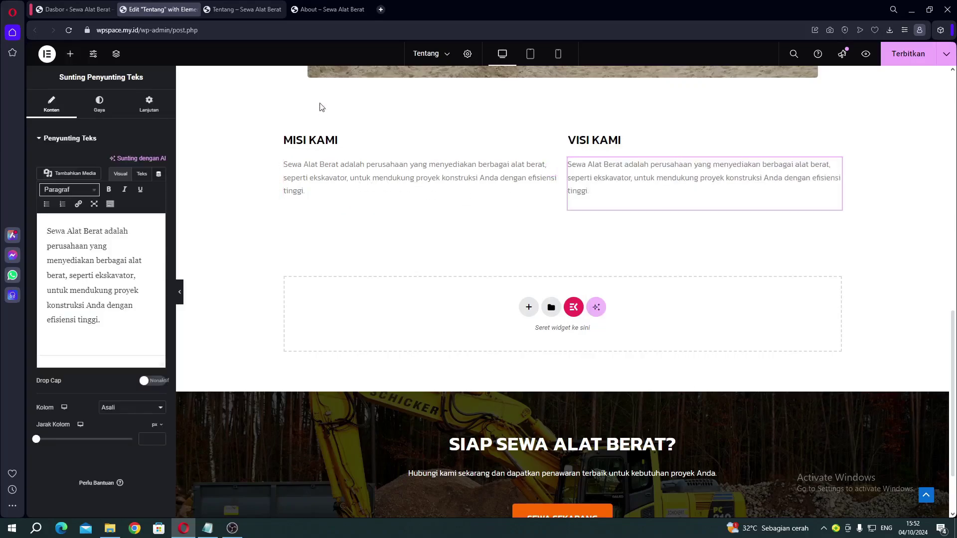
Step: Replace the paragraph under "Misi Kami" with the mission text copied from the reference About page
click(312, 10)
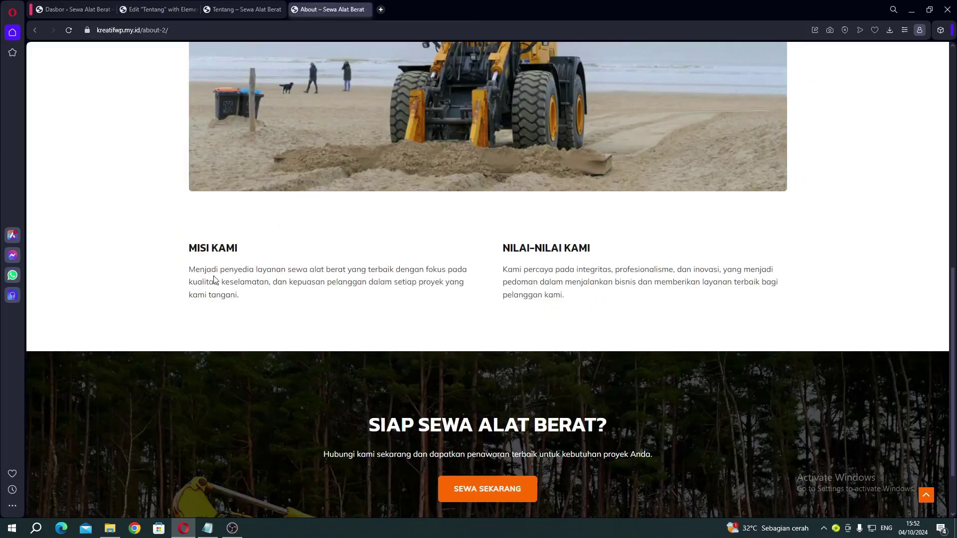
drag(189, 274, 254, 301)
key(ctrl+c)
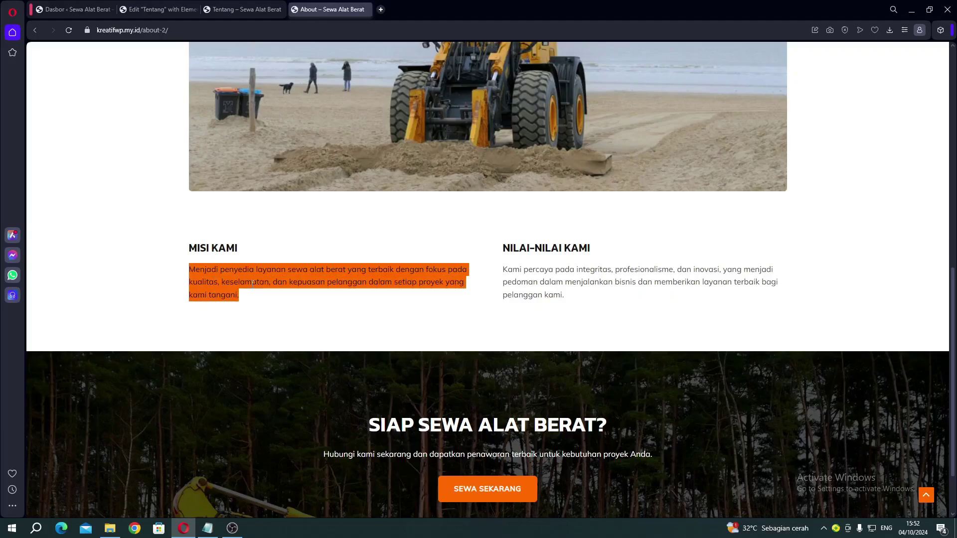
click(148, 9)
click(351, 179)
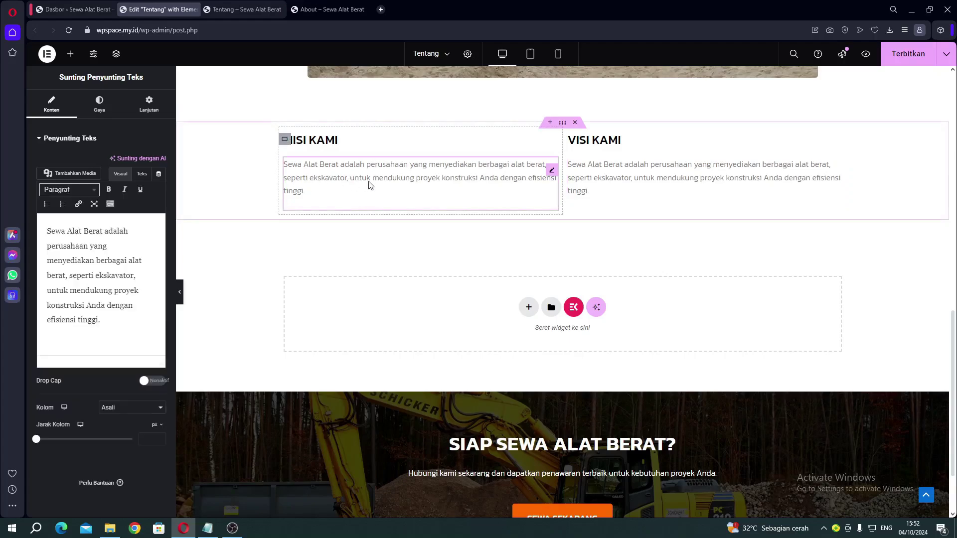
click(120, 231)
key(ctrl+a)
key(ctrl+v)
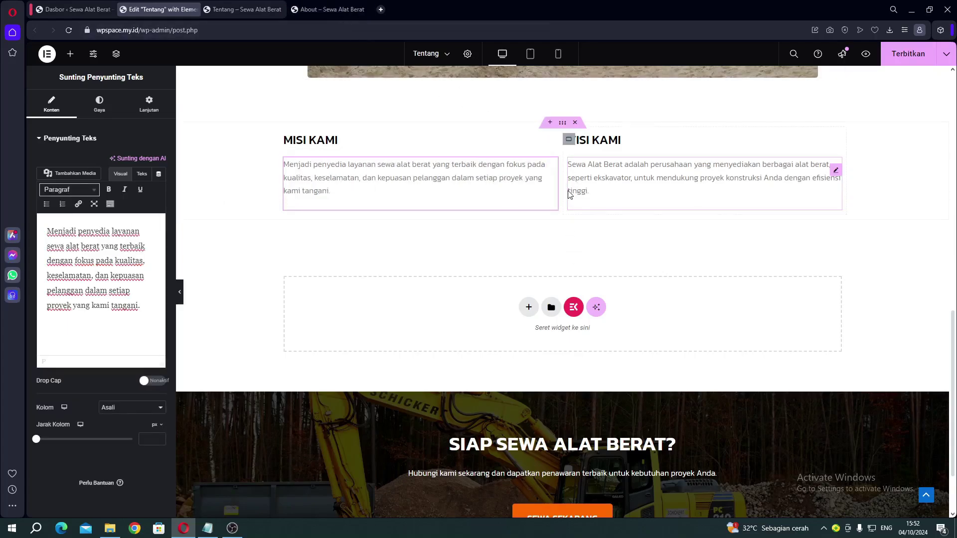
Step: Replace the paragraph under "Visi Kami" with the "Nilai-Nilai Kami" text copied from the reference About page
click(346, 9)
drag(500, 271, 586, 297)
key(ctrl+c)
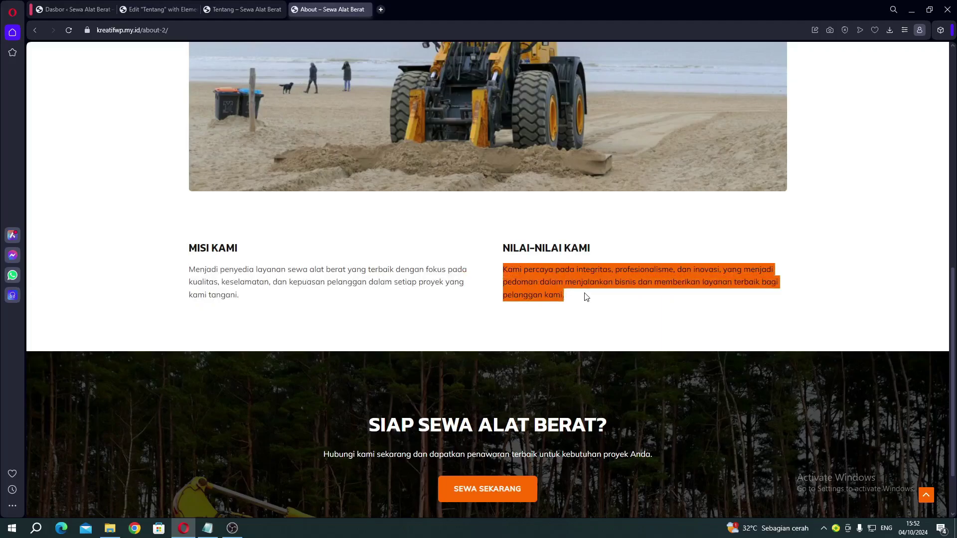
click(133, 9)
click(679, 188)
click(150, 259)
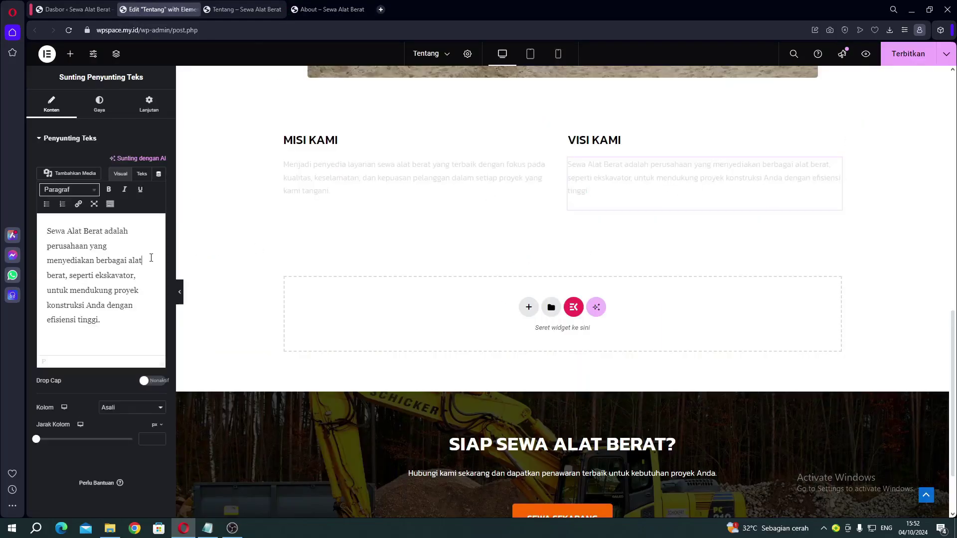
key(ctrl+a)
key(ctrl+v)
Step: Publish the Tentang page and review its reloaded live version, including the mission and vision section
scroll(429, 271, up, 1)
scroll(617, 242, up, 1)
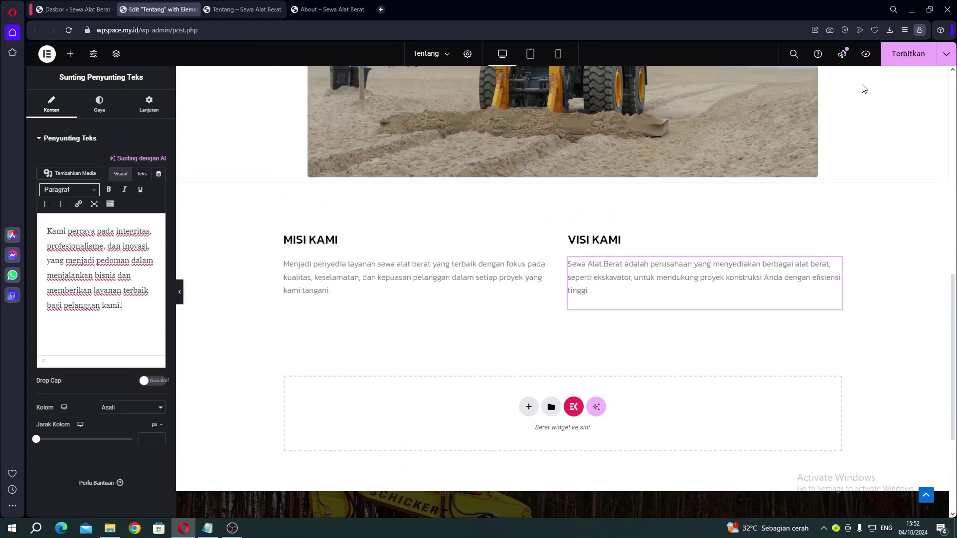
click(885, 60)
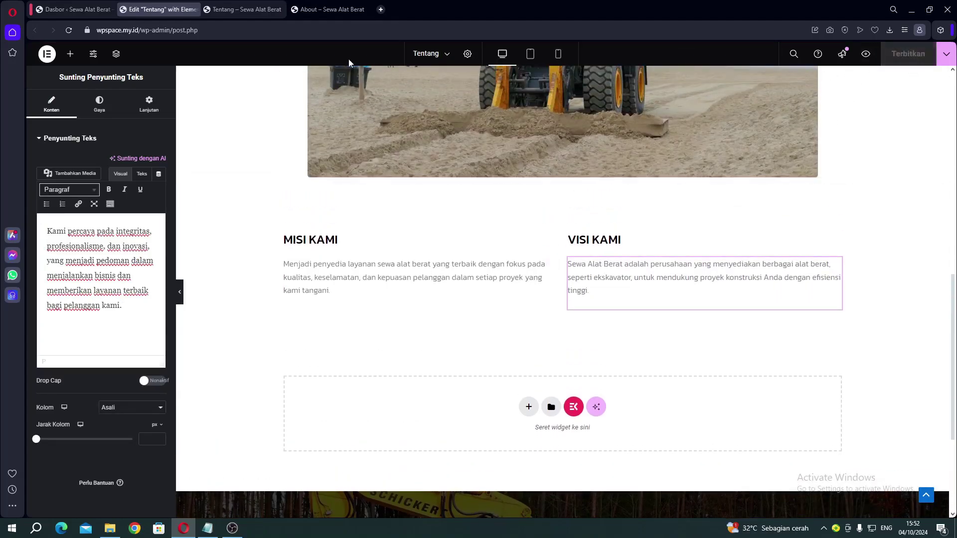
click(209, 11)
scroll(433, 145, up, 6)
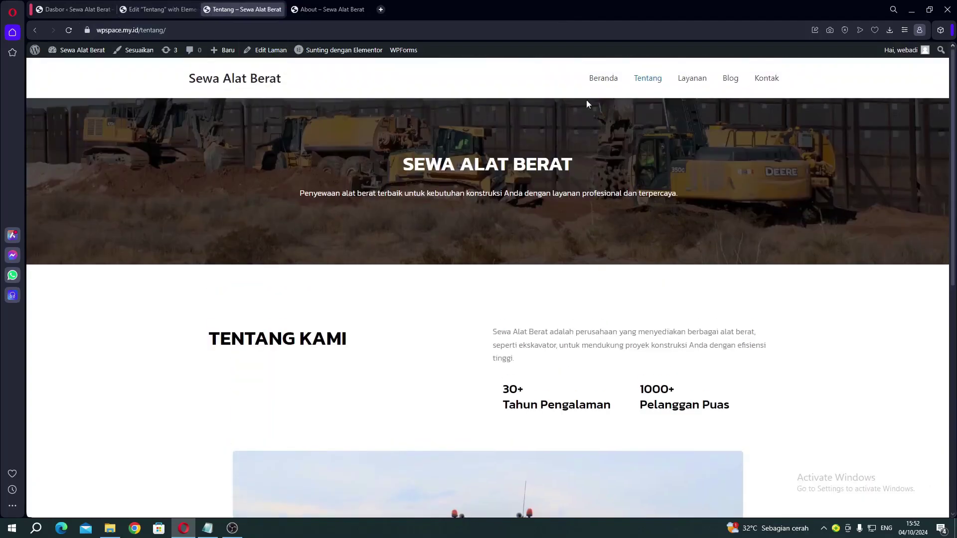
click(654, 85)
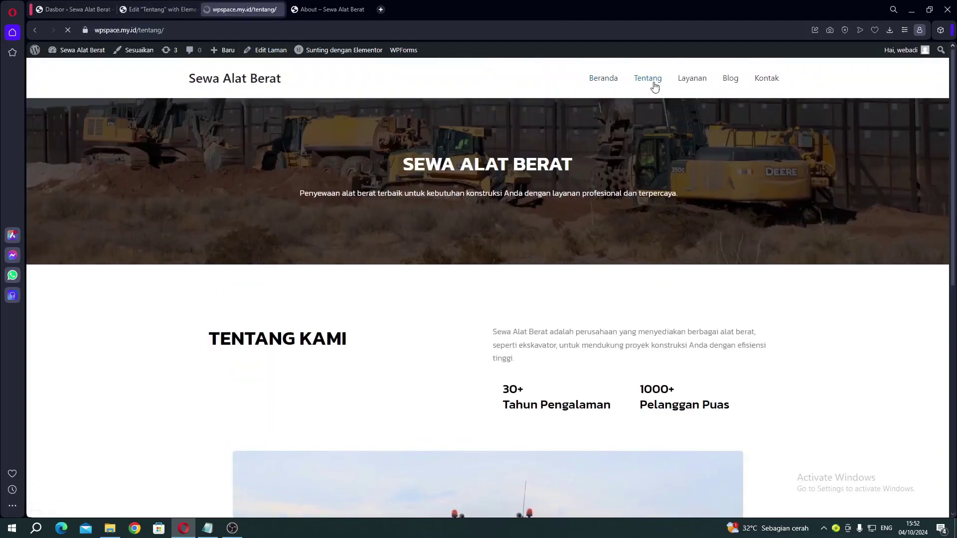
scroll(438, 244, down, 5)
scroll(608, 179, down, 7)
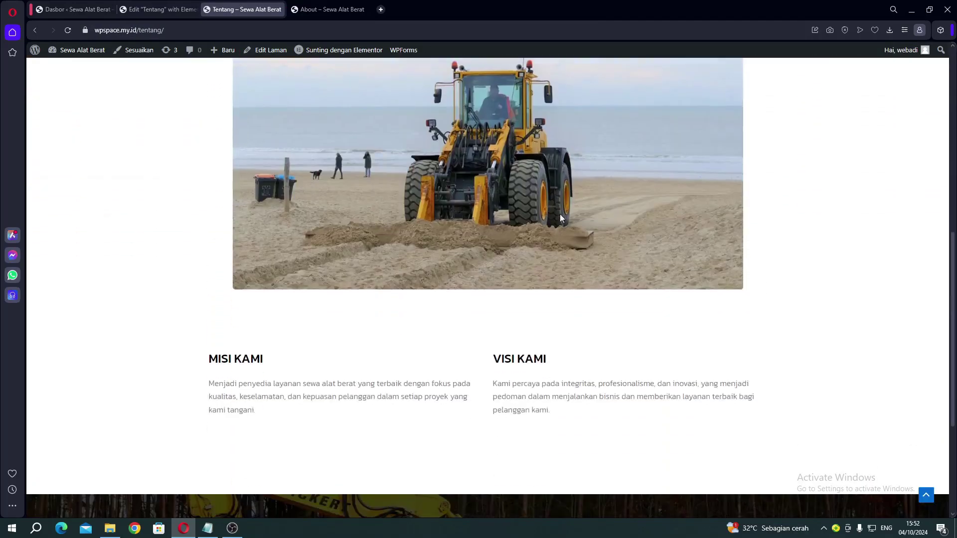
drag(492, 207, 521, 288)
scroll(631, 283, down, 1)
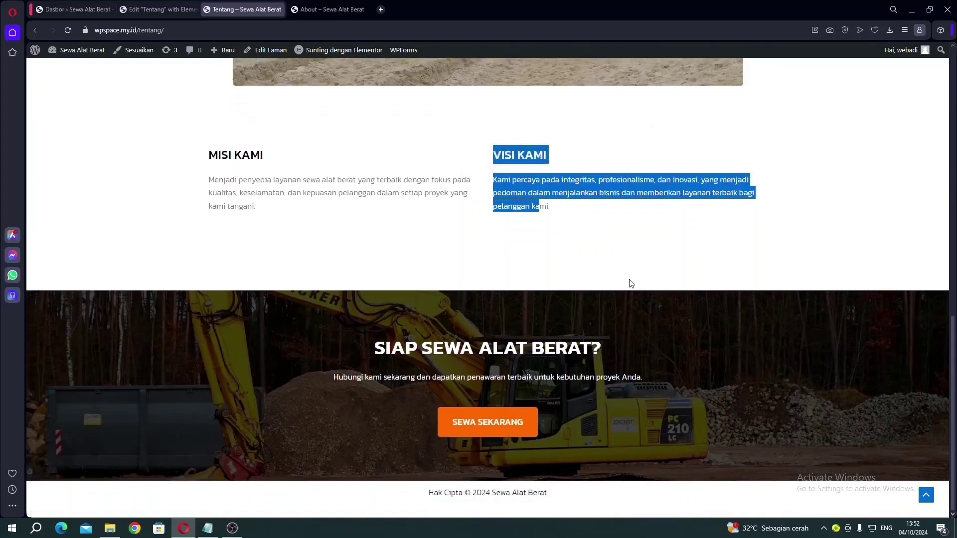
scroll(630, 281, up, 10)
scroll(454, 261, up, 3)
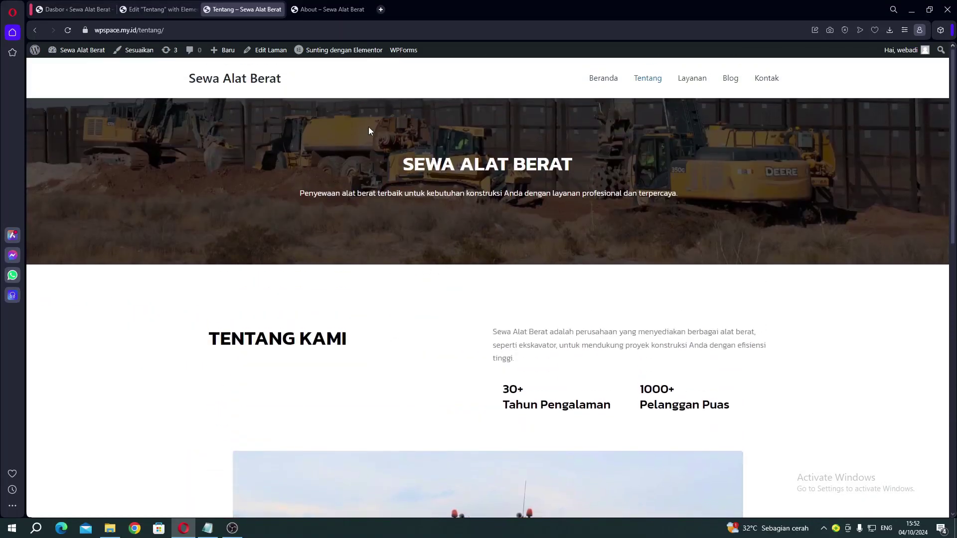
Step: Examine the site's Layanan page and the reference Layanan page's hero banner and equipment service cards
click(698, 82)
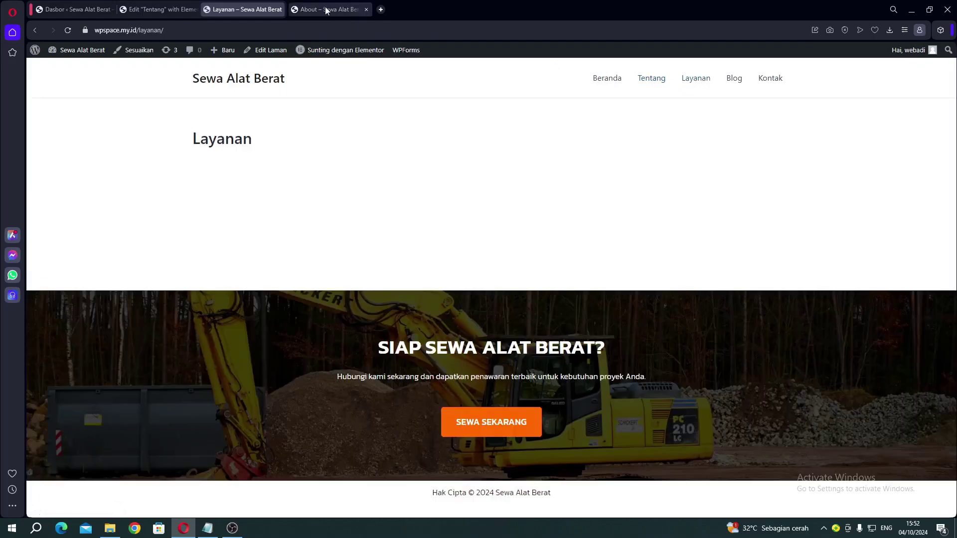
click(325, 7)
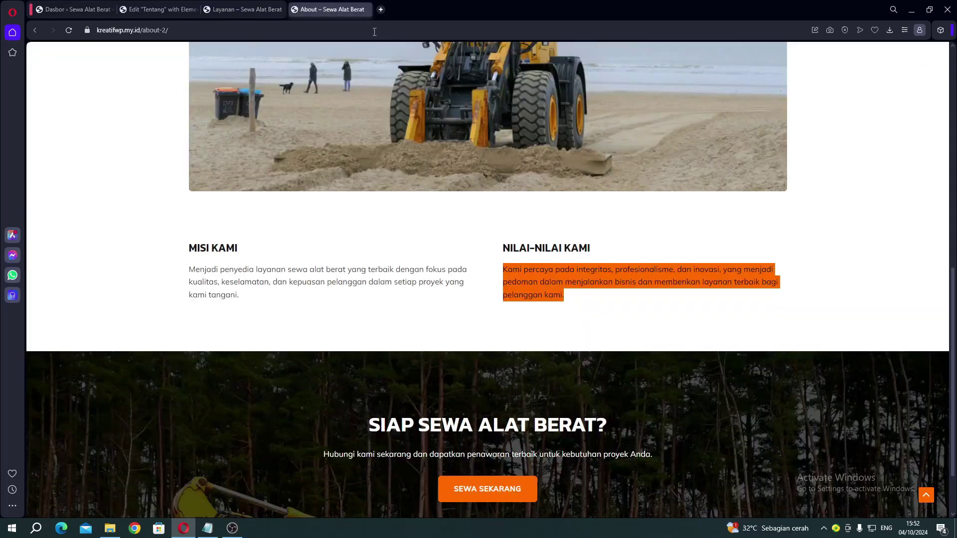
scroll(532, 114, up, 4)
scroll(532, 114, up, 6)
click(497, 67)
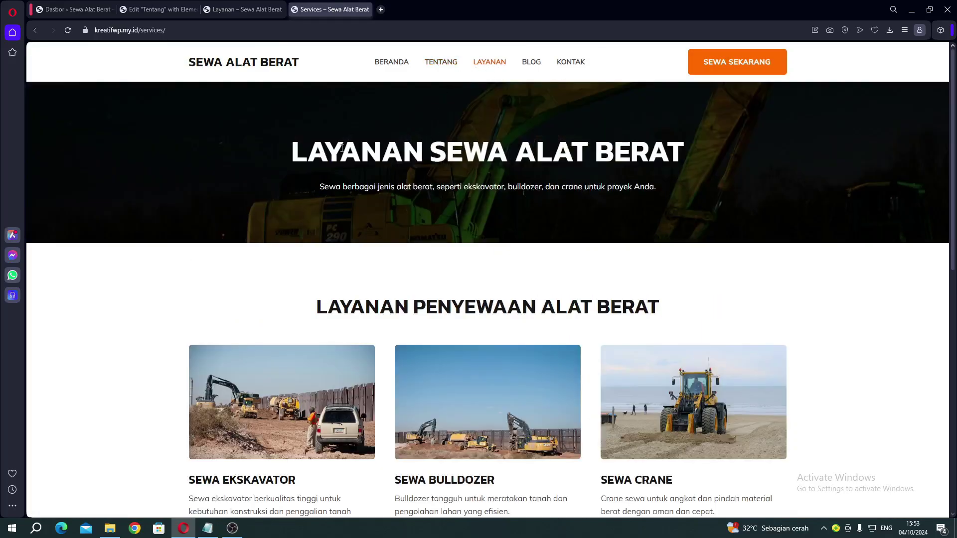
drag(342, 148, 487, 150)
click(487, 149)
scroll(543, 155, down, 10)
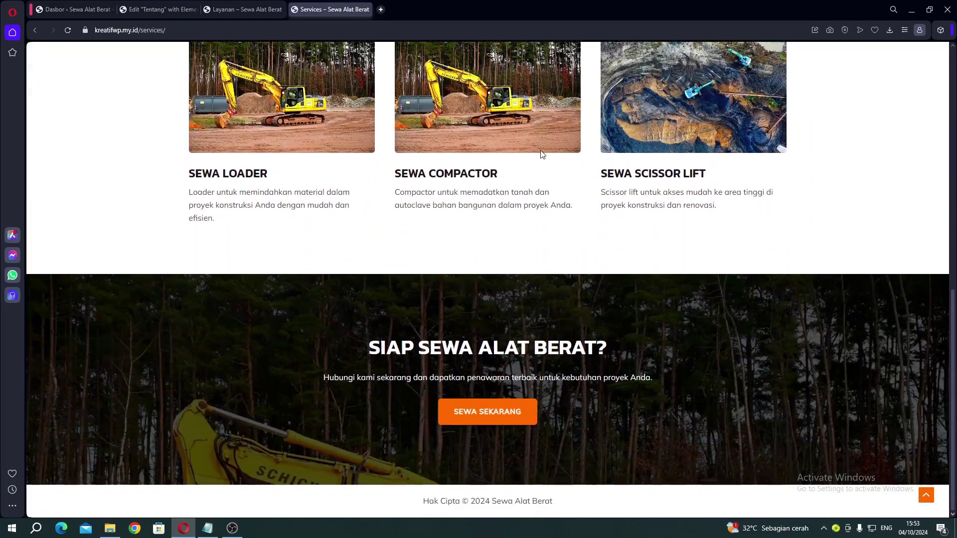
scroll(542, 152, up, 10)
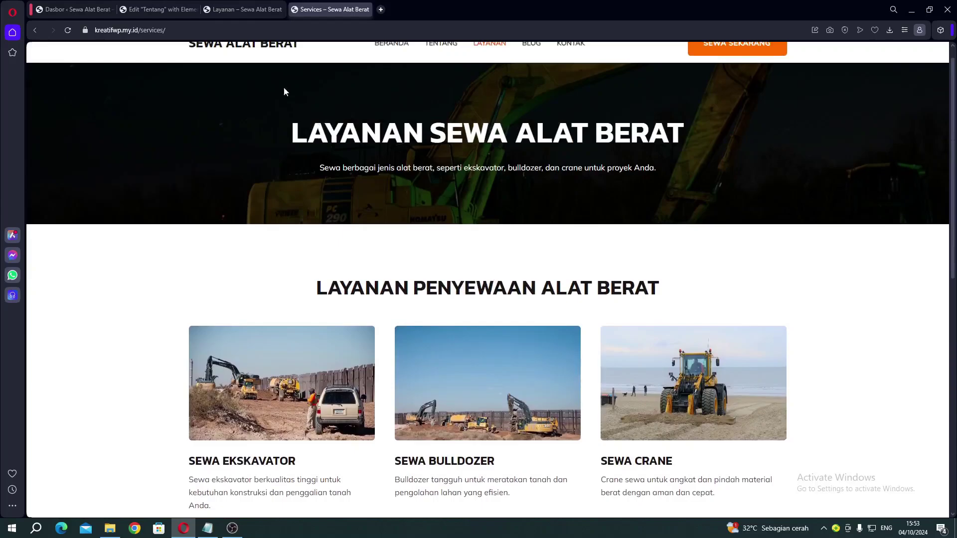
Step: Save the Tentang page's hero banner container to the Elementor library as a template named "template 1"
click(154, 11)
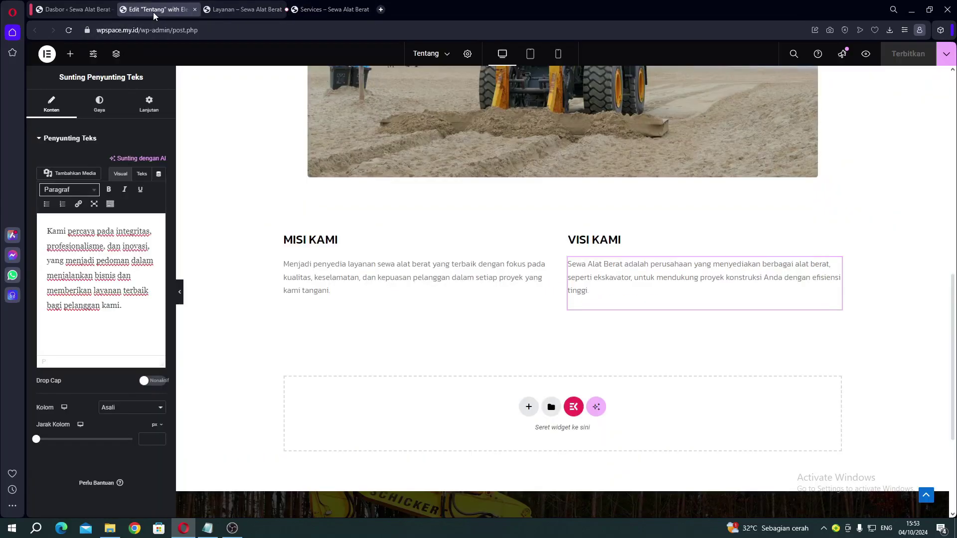
scroll(442, 163, up, 10)
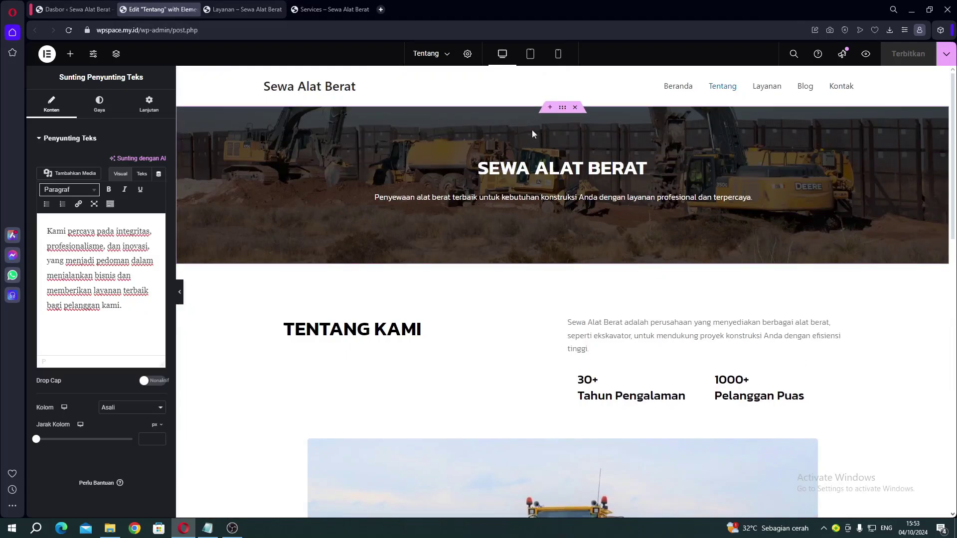
right_click(561, 110)
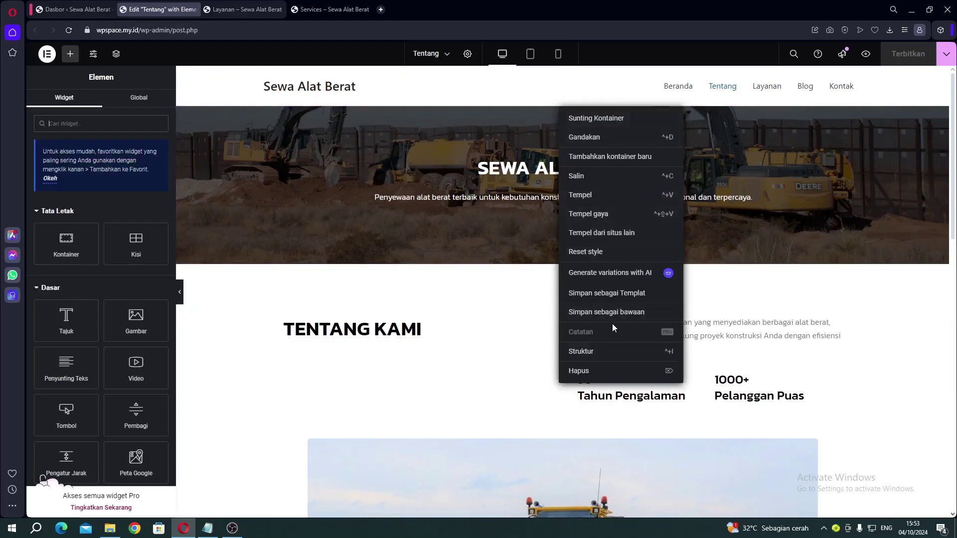
click(621, 295)
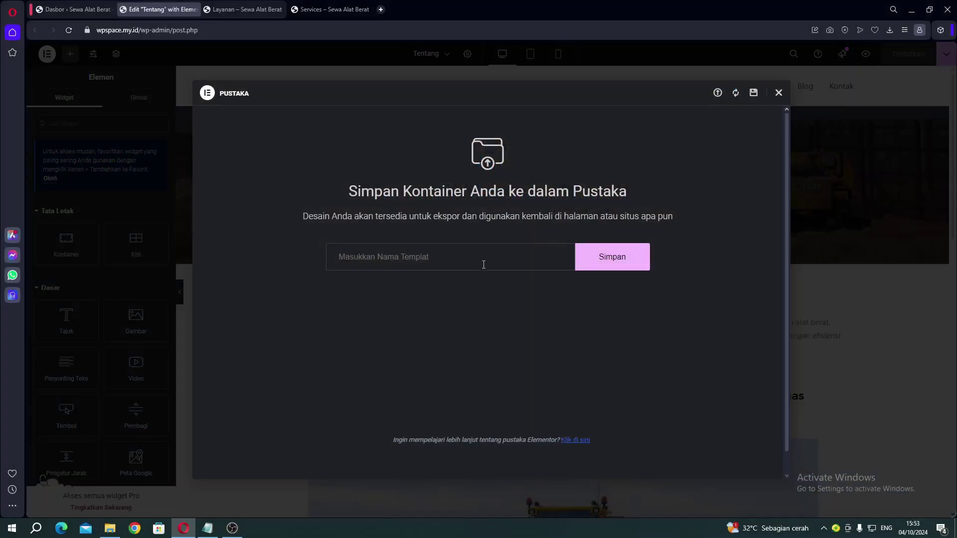
text(template 1)
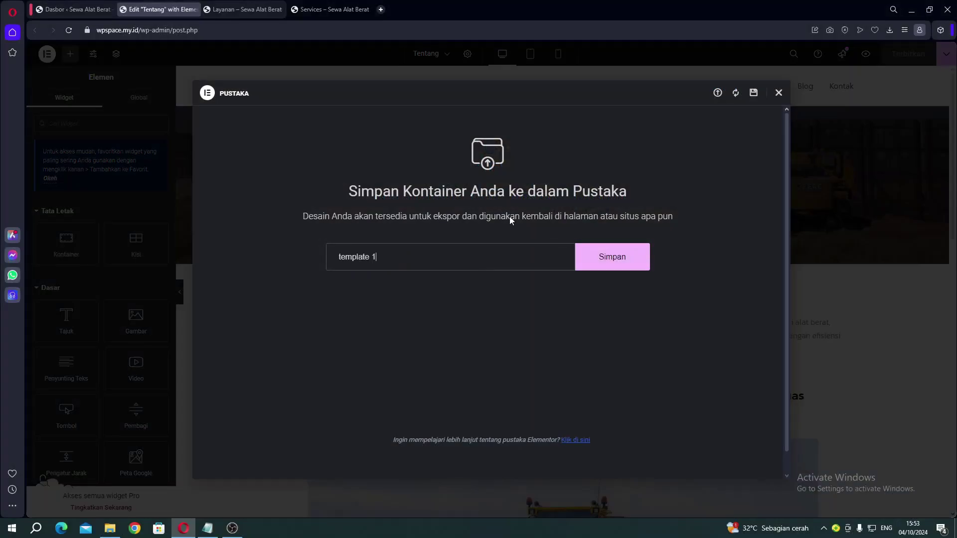
click(602, 264)
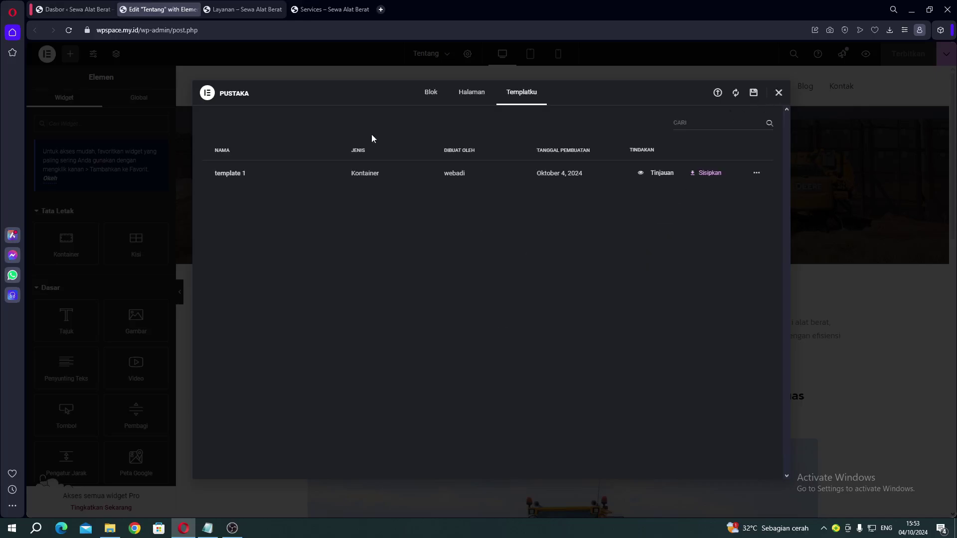
click(778, 93)
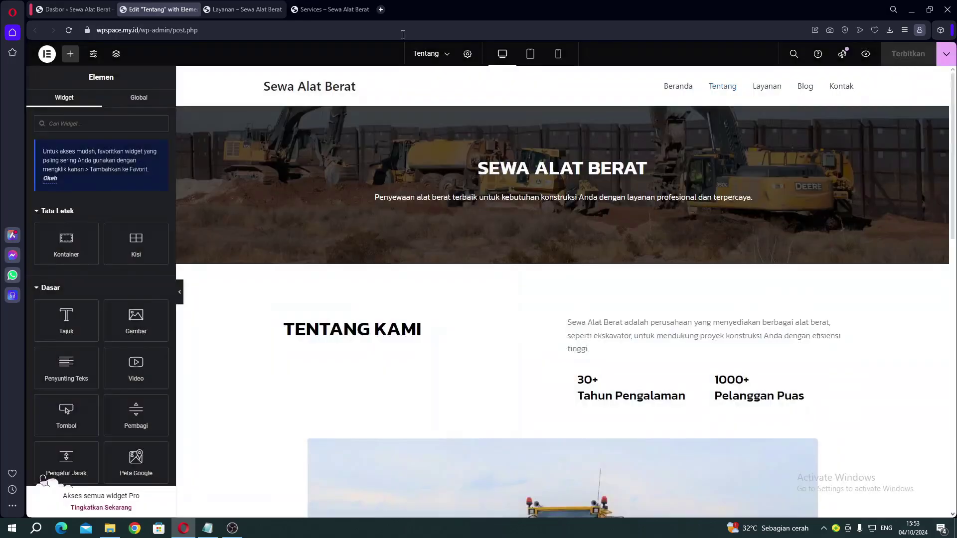
Step: Compare the reference page's equipment service cards with the "Layanan Penyewaan Alat Berat" section on the site's Beranda page
click(333, 10)
scroll(364, 267, down, 3)
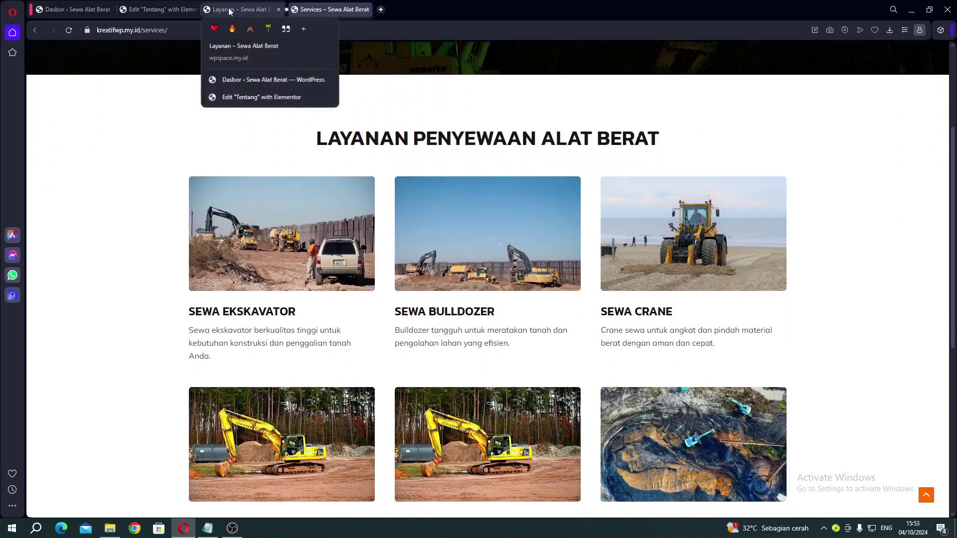
click(244, 9)
click(596, 79)
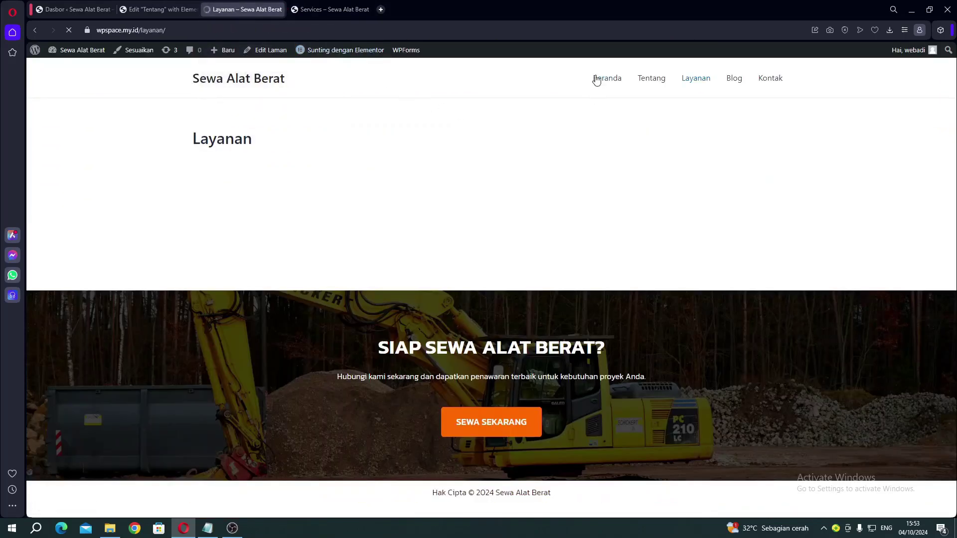
scroll(432, 245, down, 8)
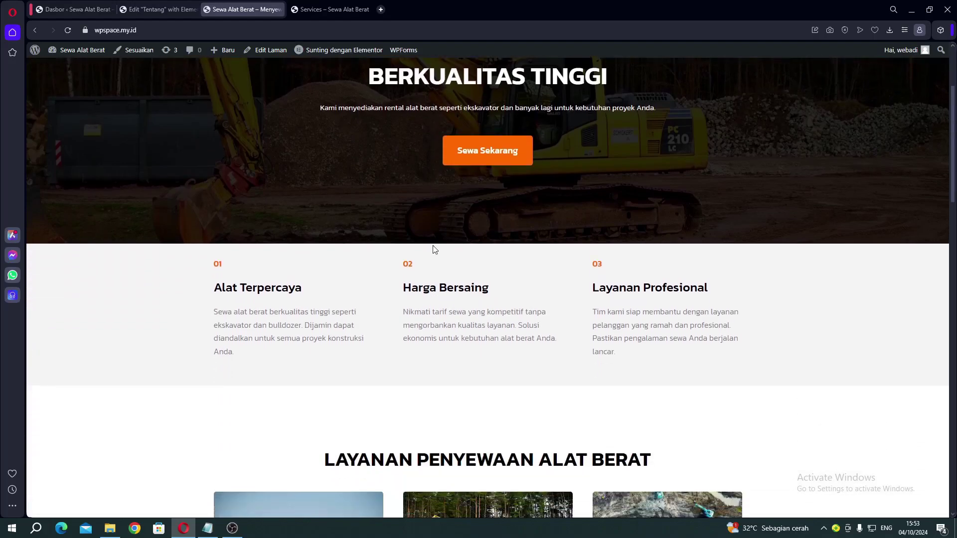
scroll(449, 244, down, 2)
scroll(463, 242, up, 2)
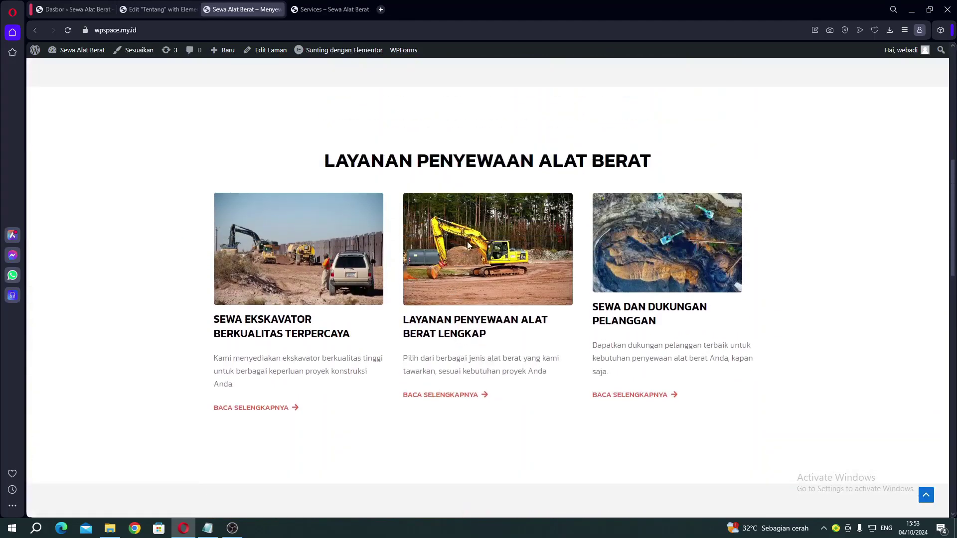
scroll(455, 244, up, 2)
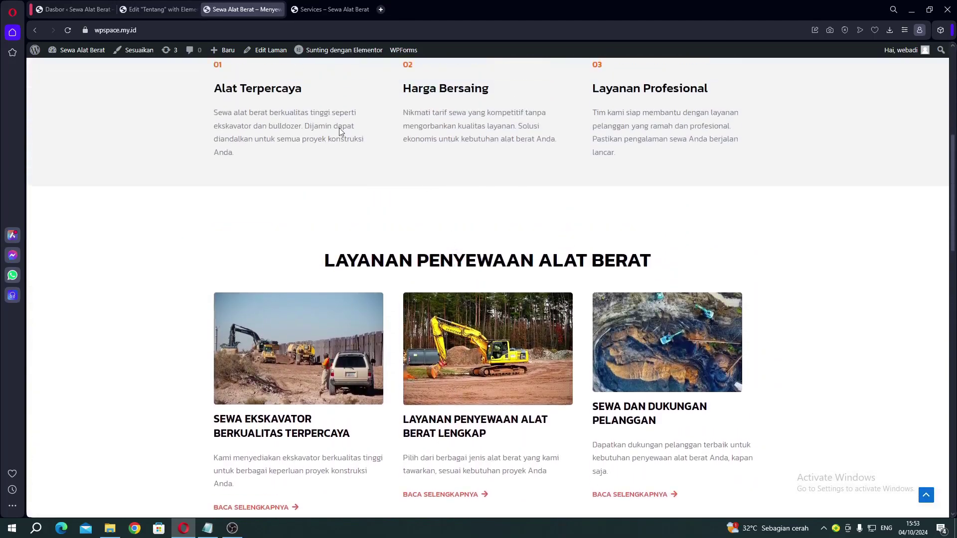
Step: Close the Tentang editor and open the Beranda page for editing in Elementor in a separate browser tab
click(159, 9)
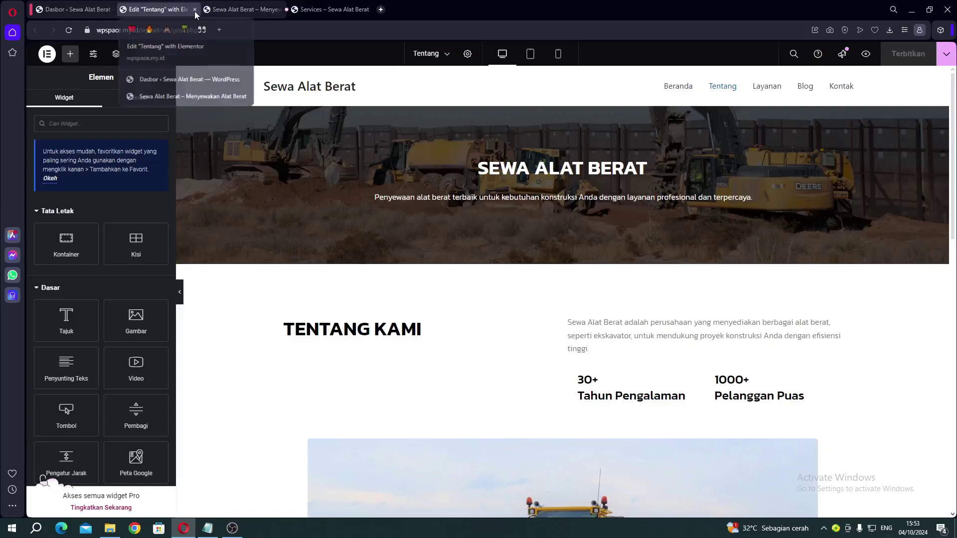
click(194, 9)
scroll(294, 108, up, 7)
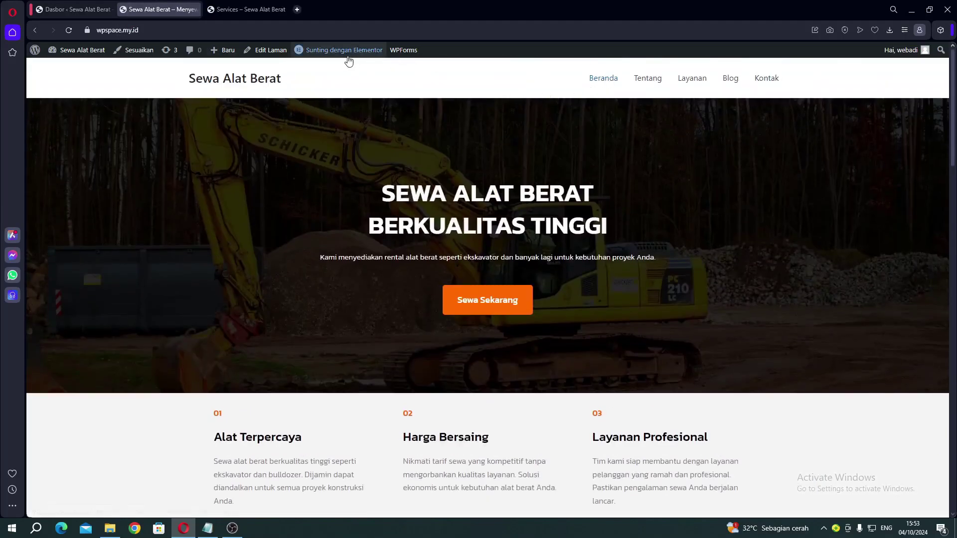
mouse_move(342, 51)
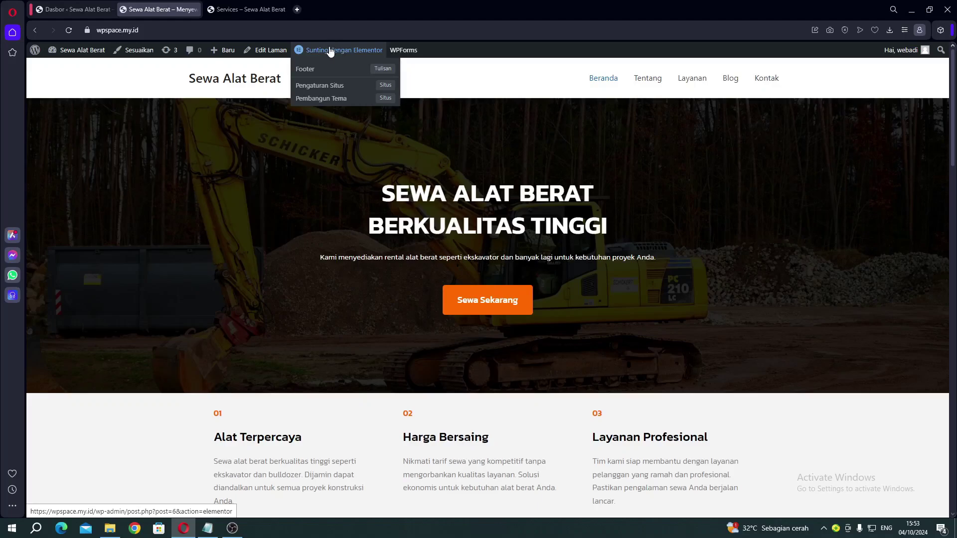
right_click(330, 52)
click(363, 58)
click(228, 10)
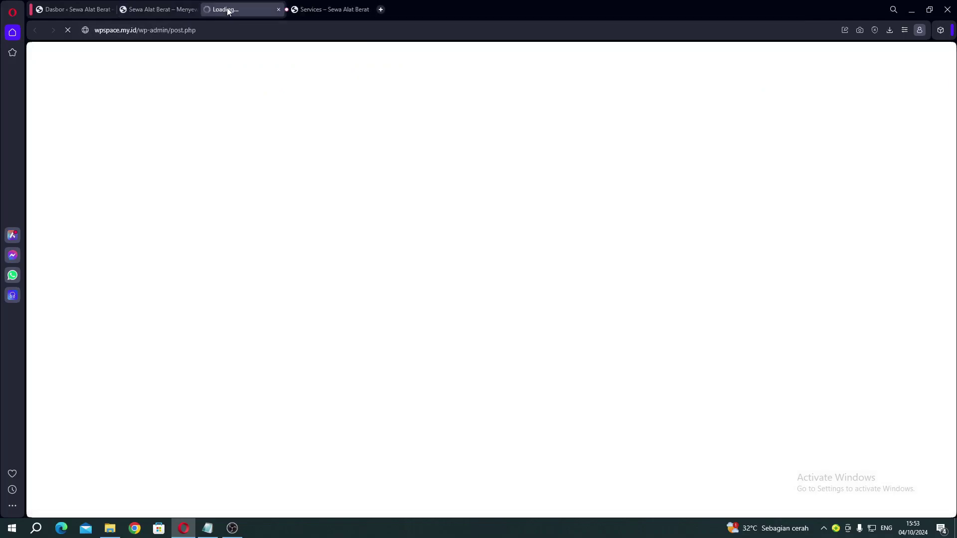
drag(228, 10, 175, 10)
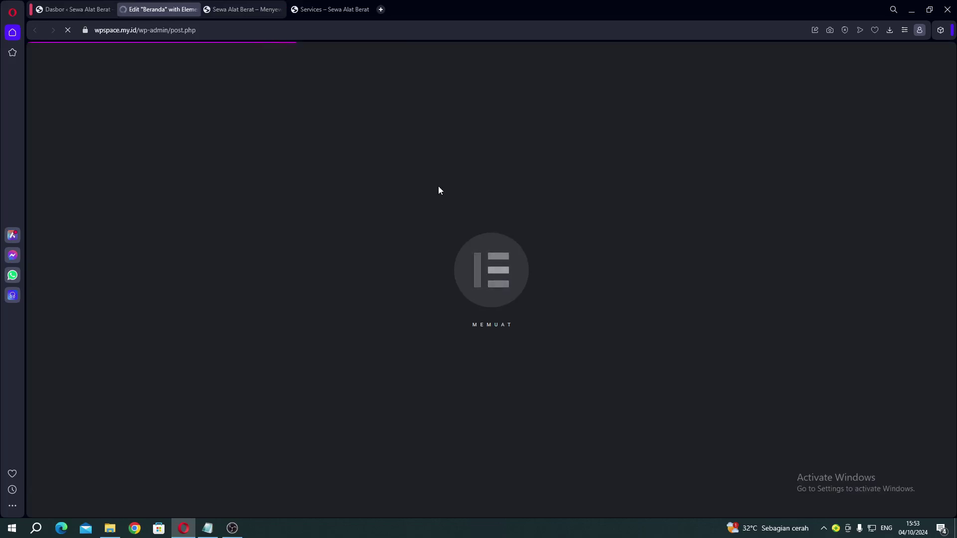
Step: Examine the "Layanan Penyewaan Alat Berat" heading and both rows of equipment cards on the reference services page
click(349, 10)
scroll(385, 180, up, 2)
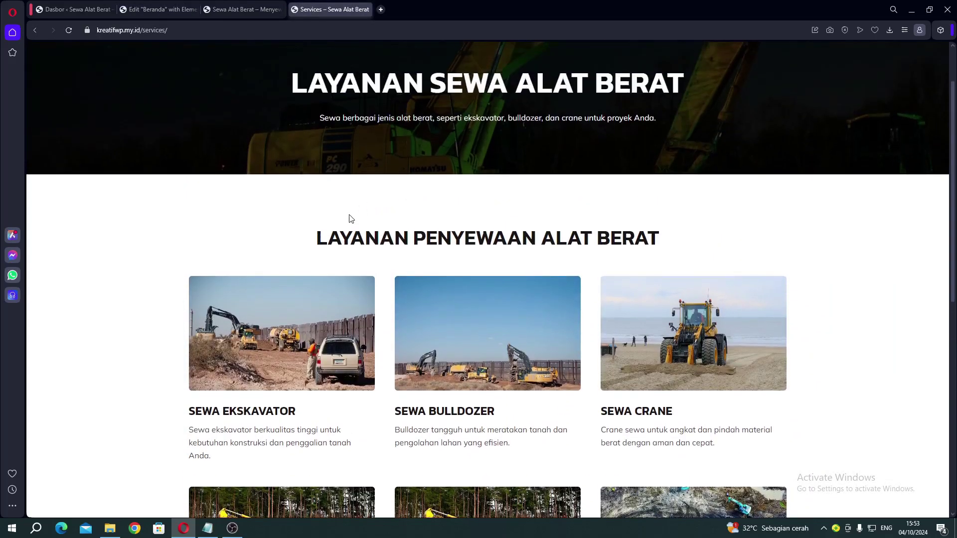
drag(351, 230, 465, 239)
click(500, 236)
scroll(506, 247, down, 9)
scroll(485, 273, up, 4)
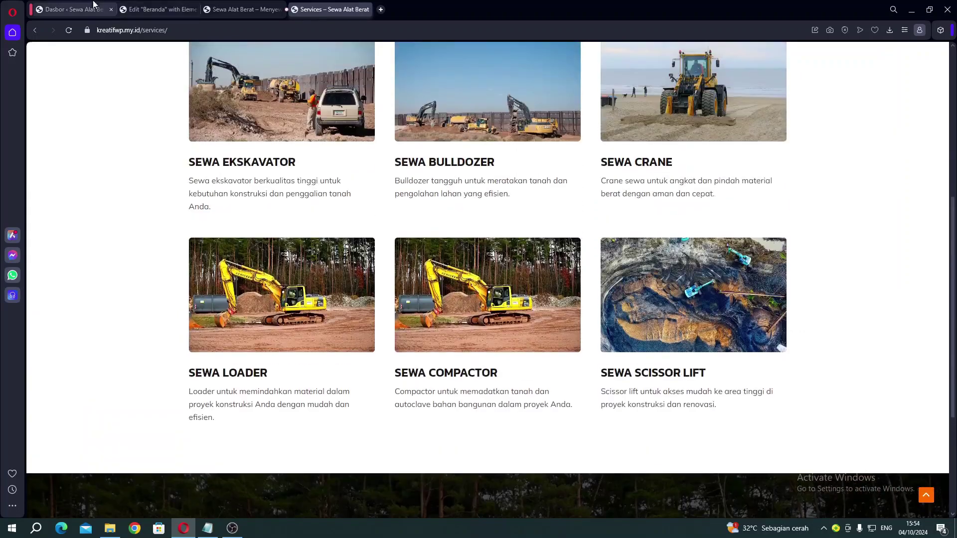
Step: Save the Beranda page's "Layanan Penyewaan Alat Berat" section container to the library as a template named "template 2"
click(159, 11)
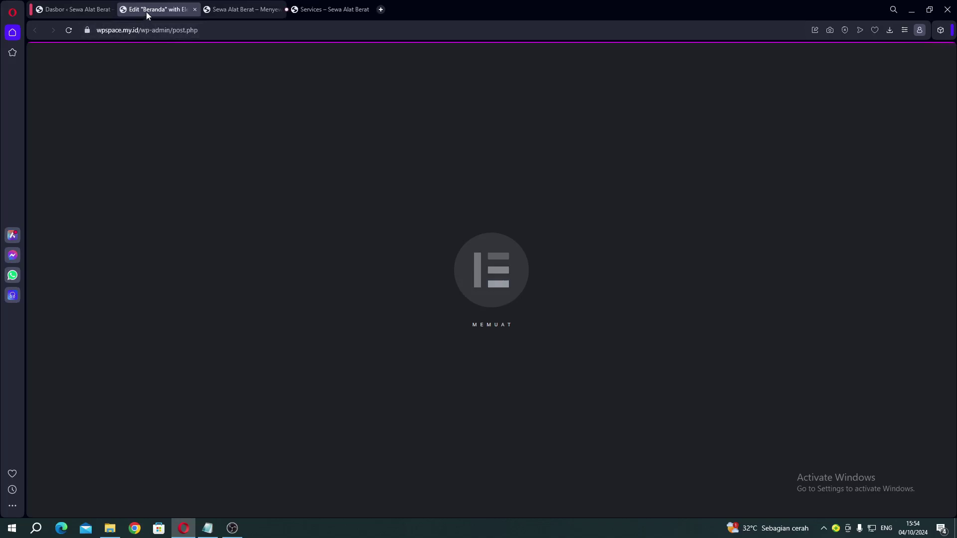
drag(149, 9, 60, 14)
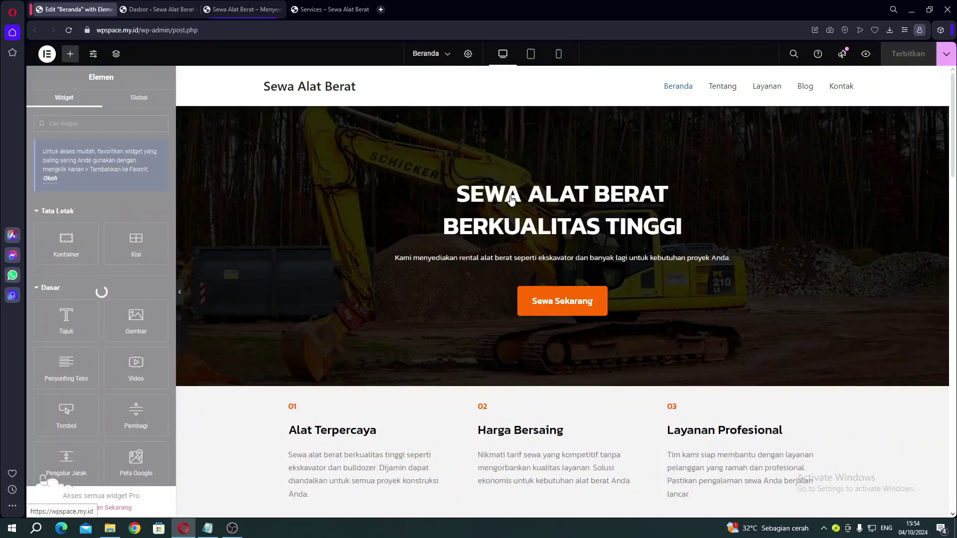
scroll(513, 197, down, 7)
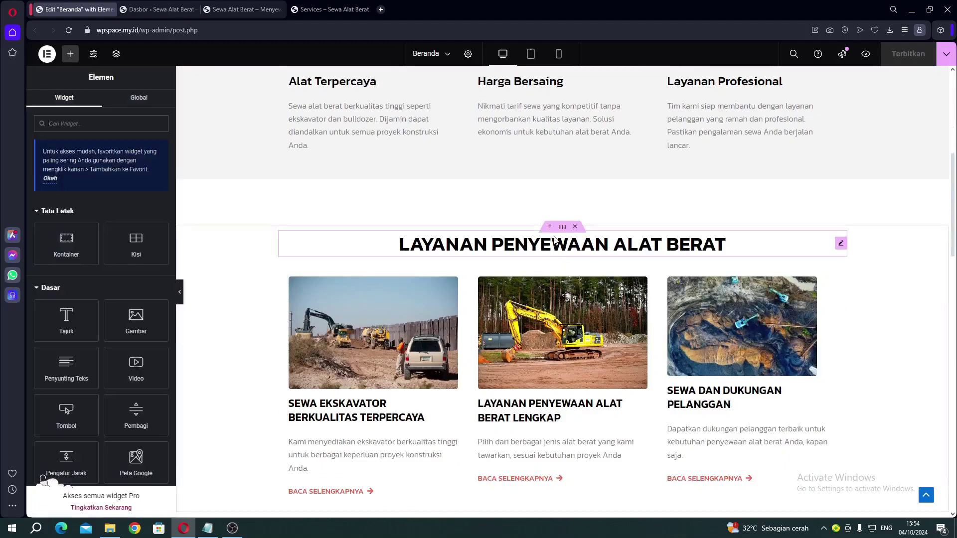
right_click(561, 229)
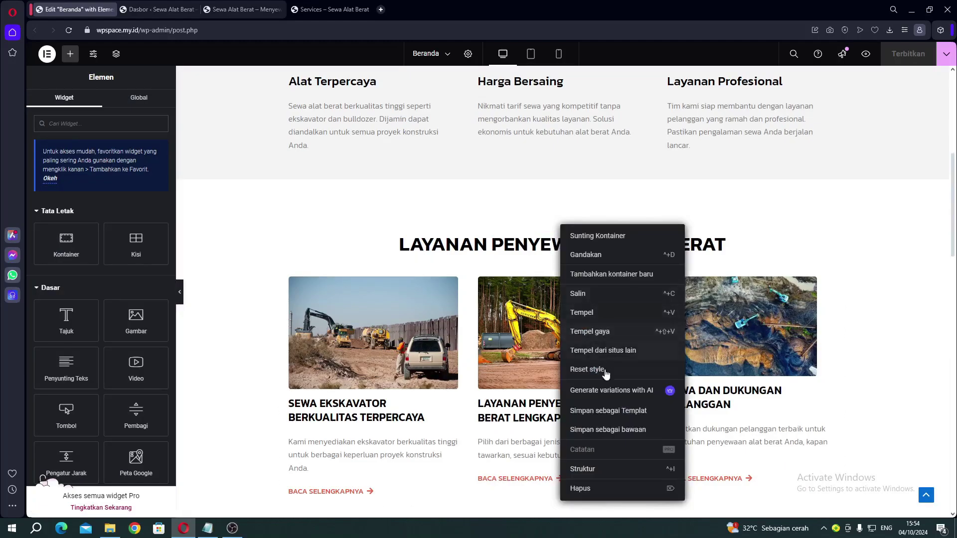
click(593, 406)
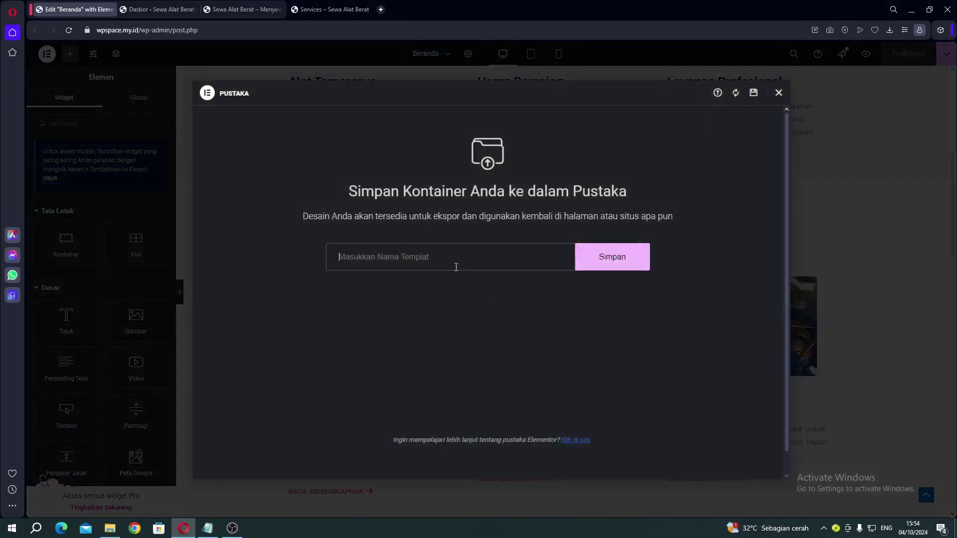
text(s)
key(BackSpace)
text(template 2)
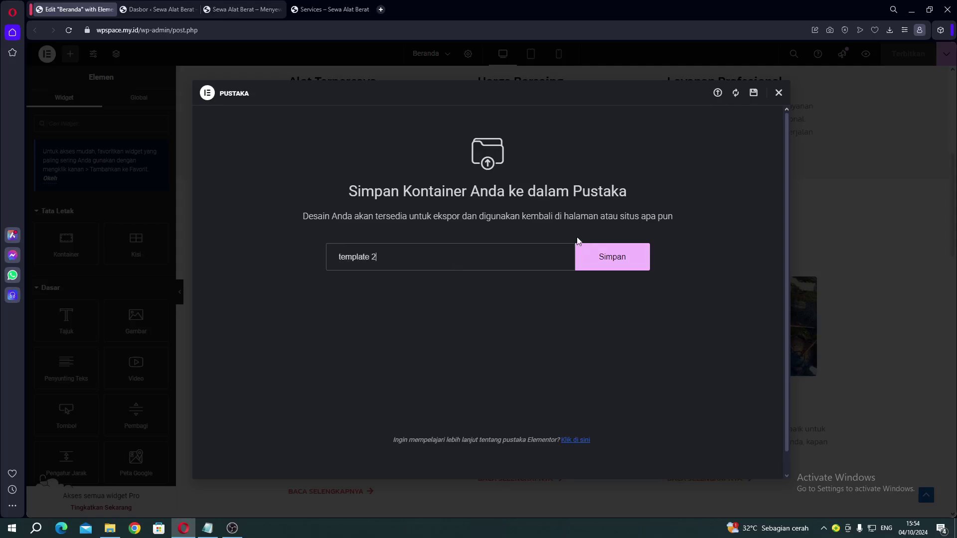
click(594, 270)
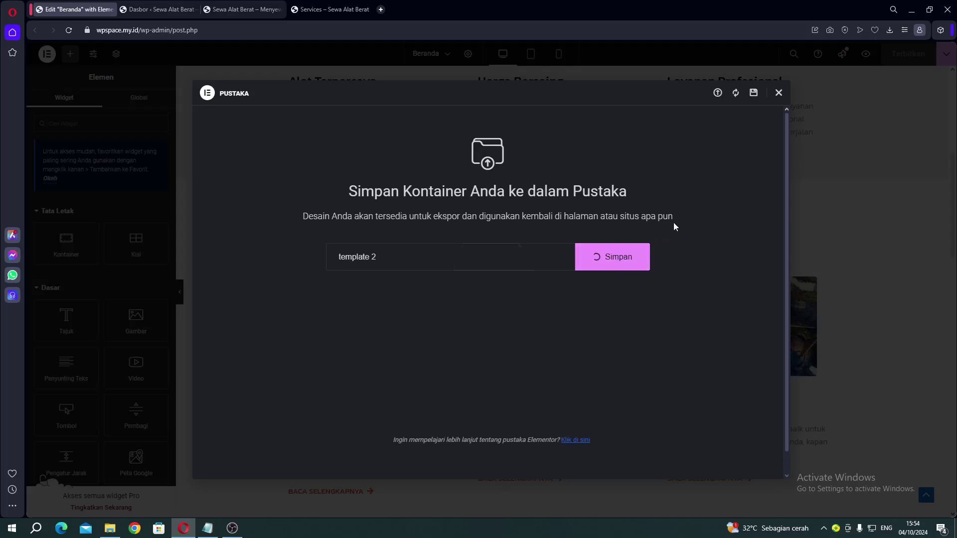
click(803, 211)
Step: Open the Layanan page from the WordPress page list and start editing it with Elementor
click(159, 9)
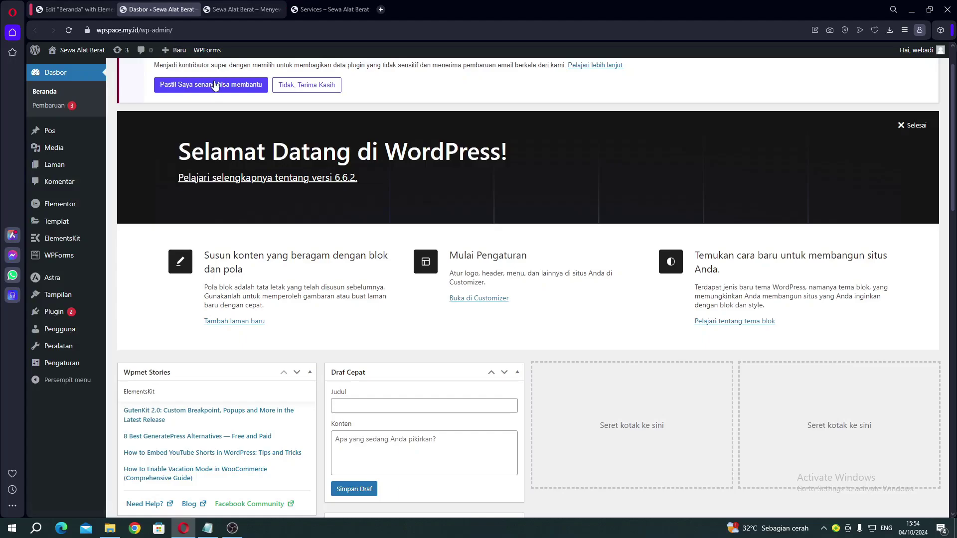
mouse_move(48, 172)
click(132, 169)
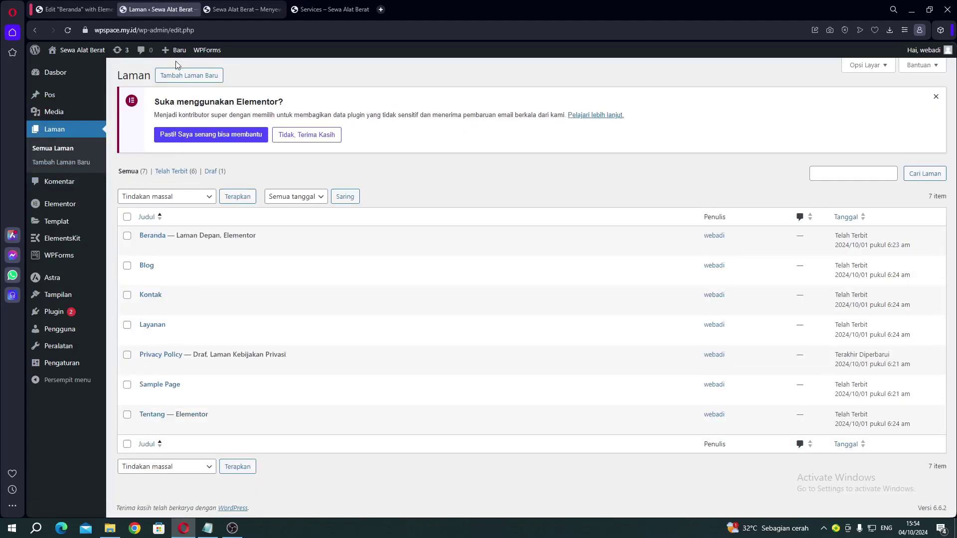
click(234, 11)
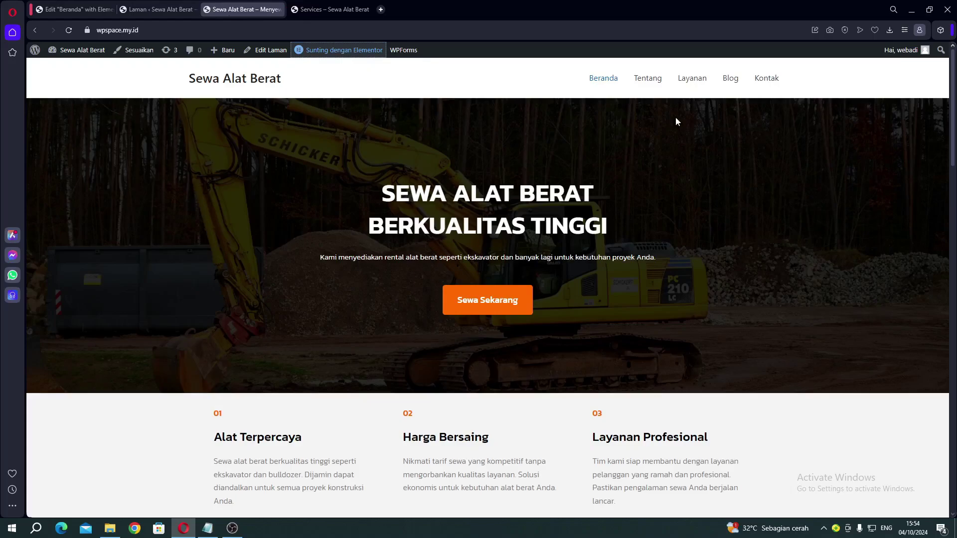
click(689, 84)
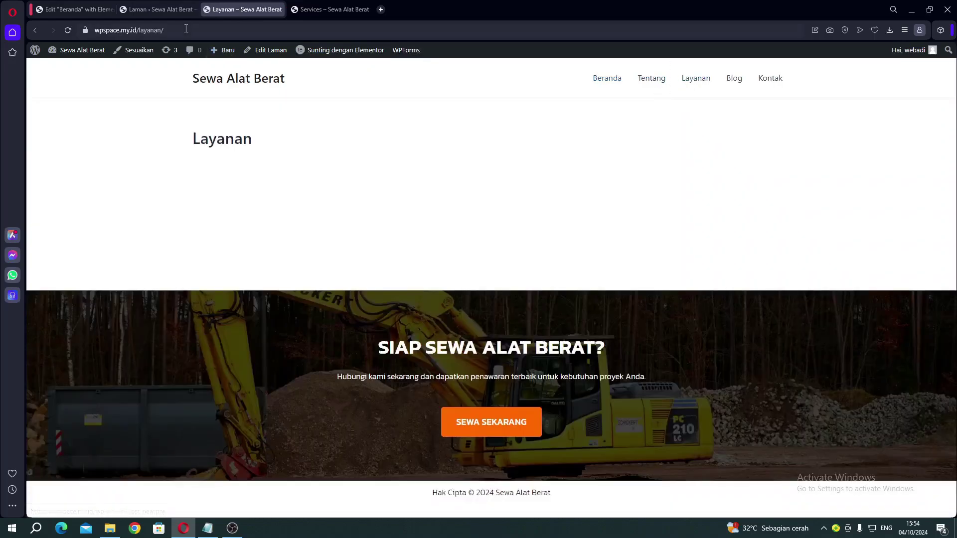
click(166, 10)
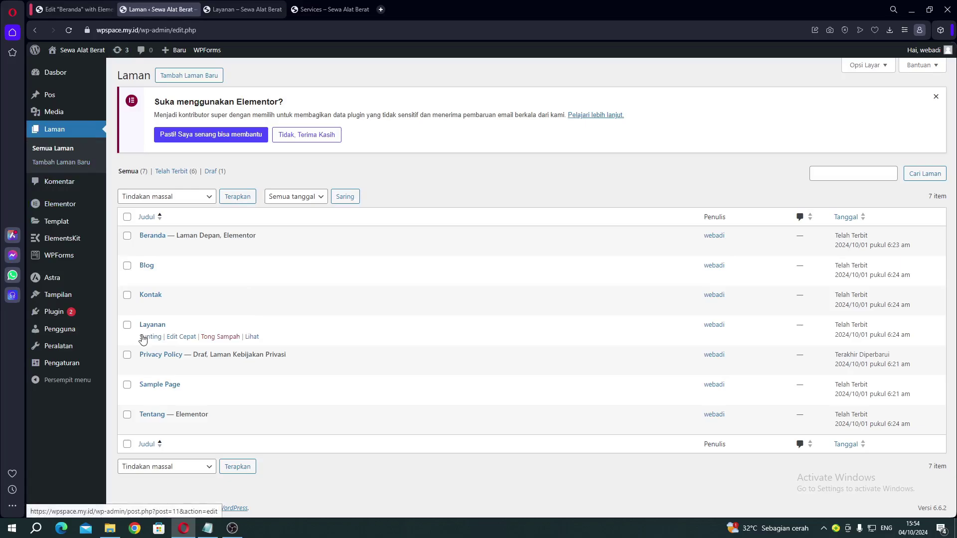
click(232, 529)
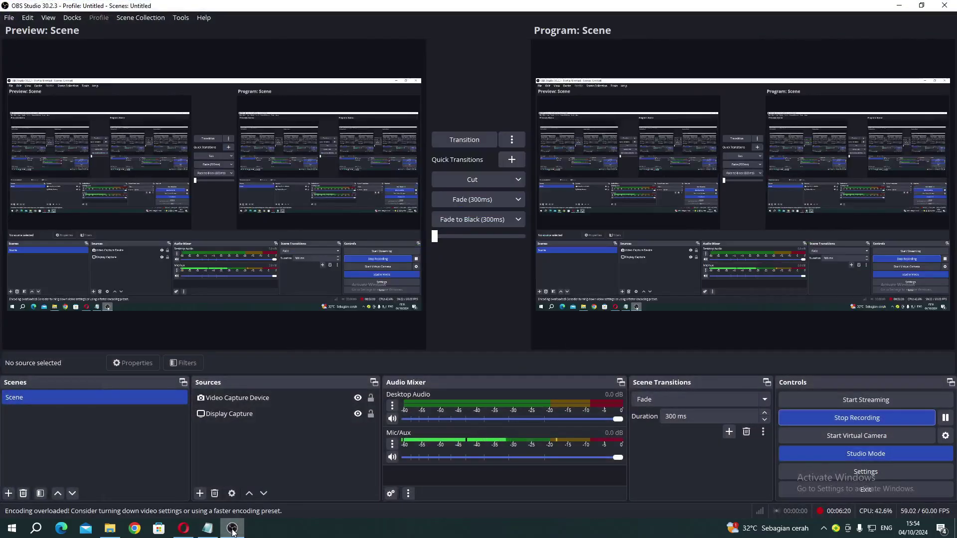
click(232, 530)
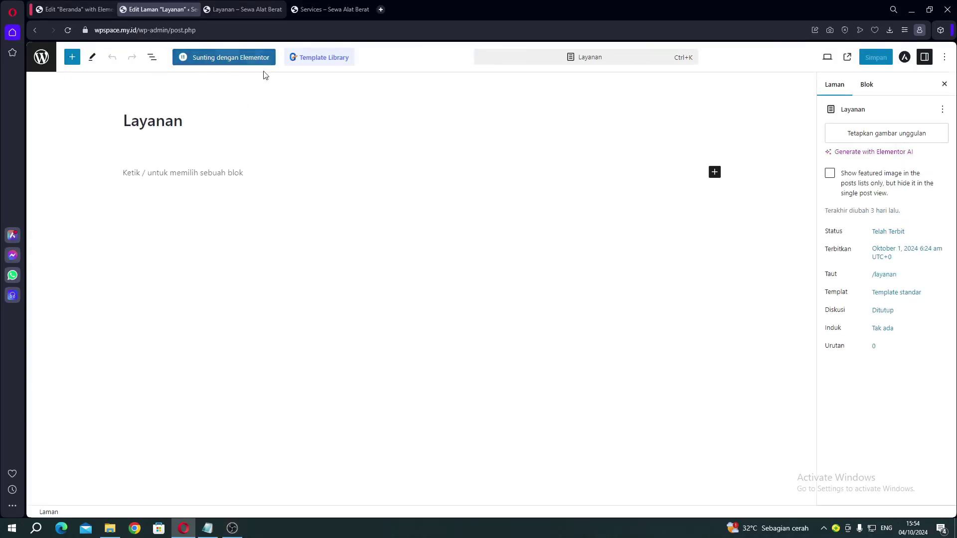
click(202, 58)
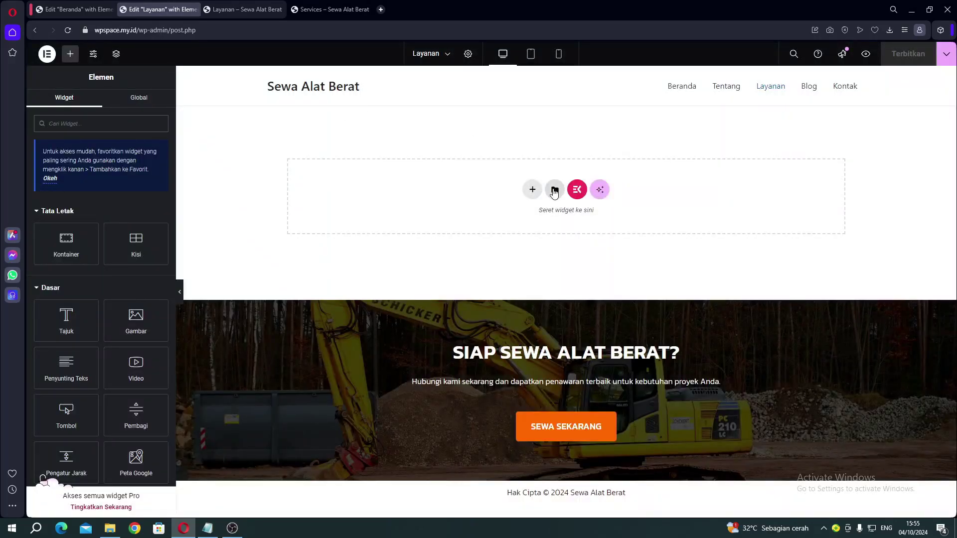
Step: Insert the saved "template 1" banner into the empty Layanan page without applying the container's page settings
click(554, 194)
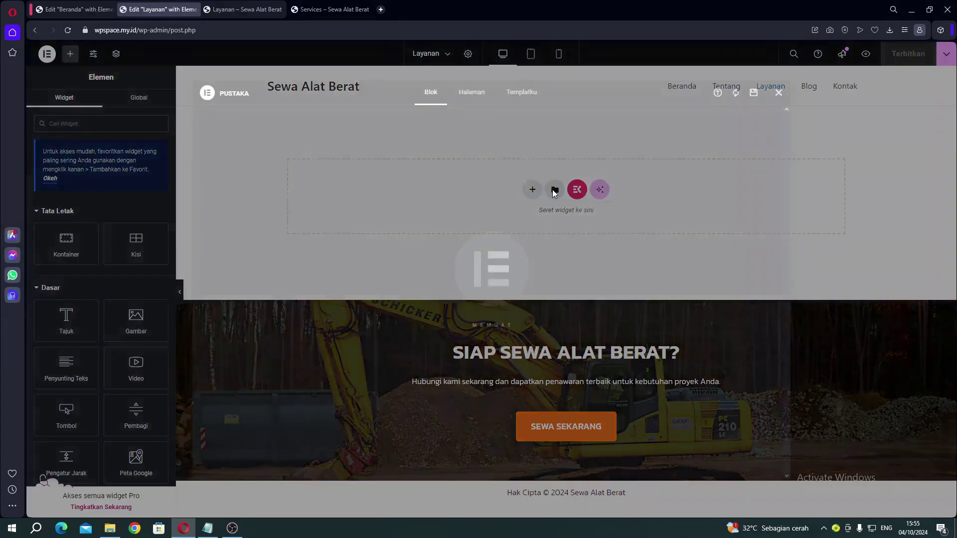
click(520, 98)
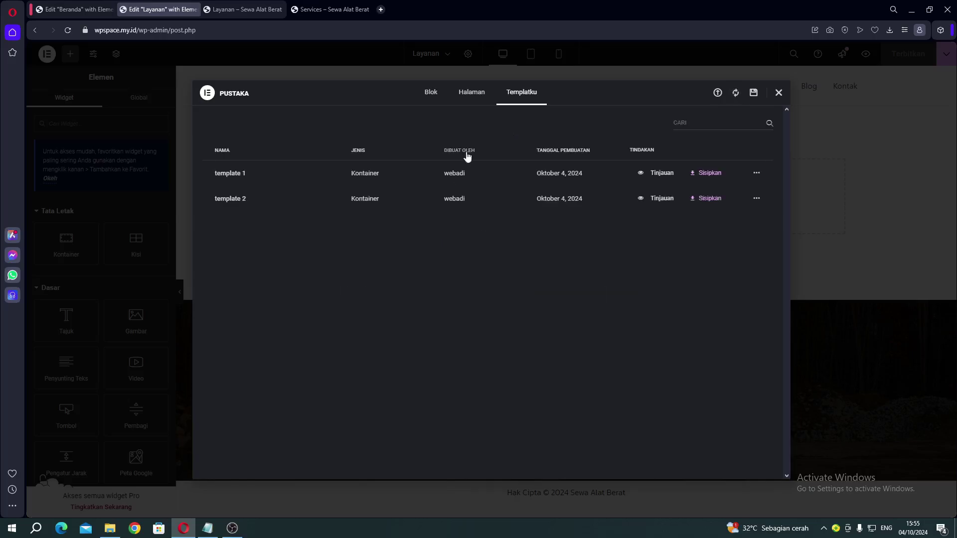
click(691, 172)
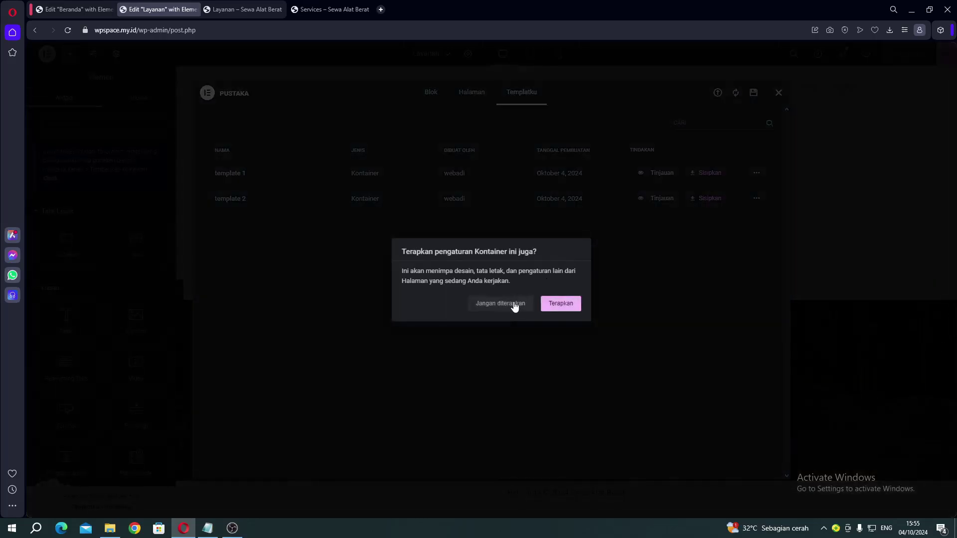
click(514, 304)
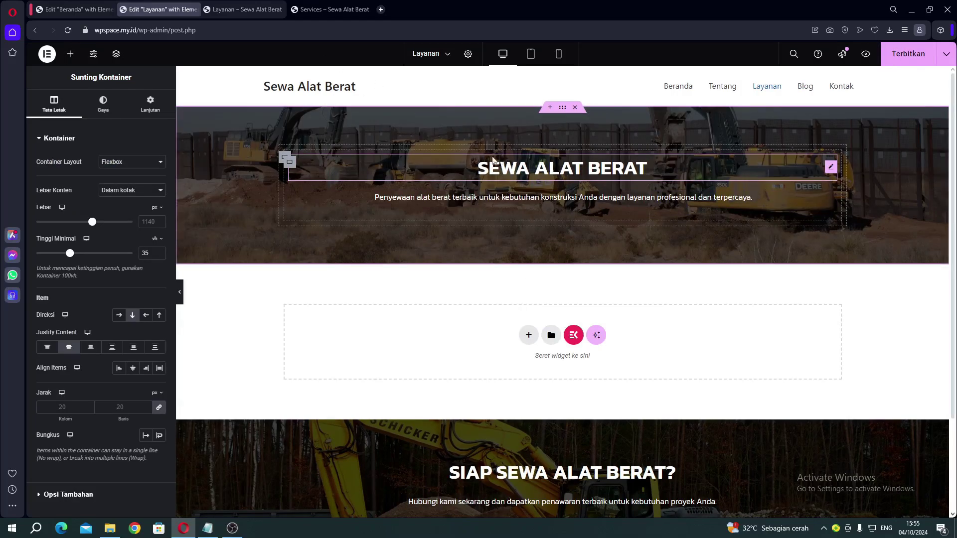
Step: Change the banner heading to the reference services page's title, "Layanan Sewa Alat Berat"
click(344, 10)
scroll(429, 159, up, 6)
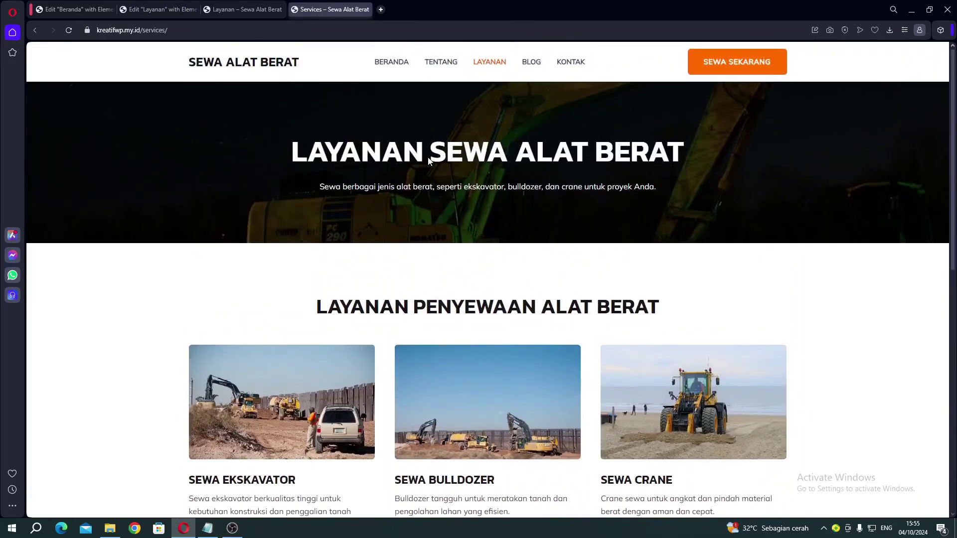
drag(297, 151, 686, 142)
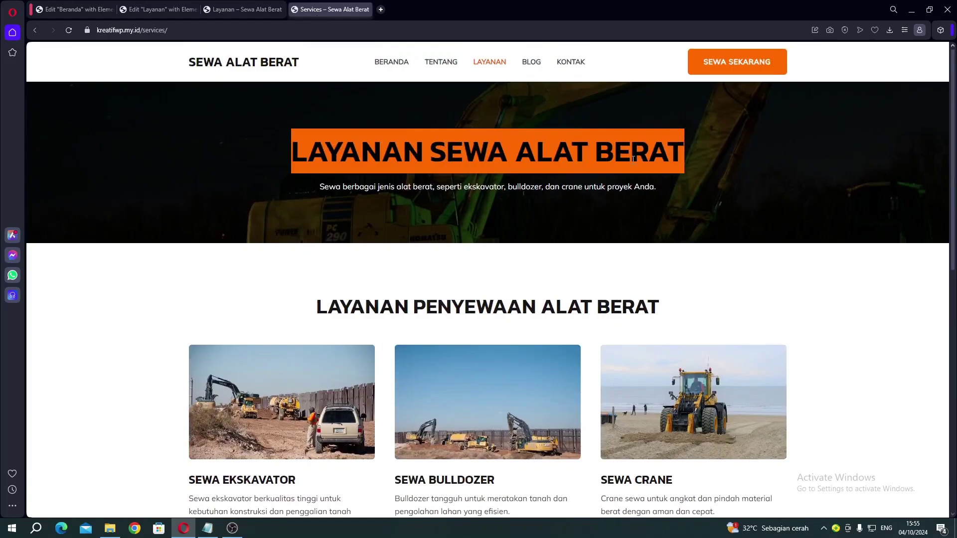
click(151, 10)
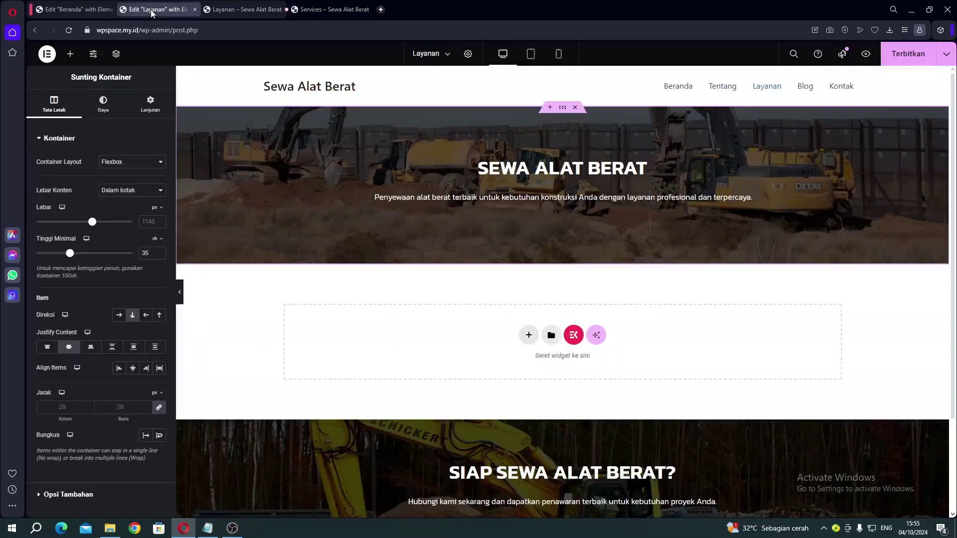
click(563, 174)
triple_click(114, 172)
text(Layanan Sewa Alat Berat)
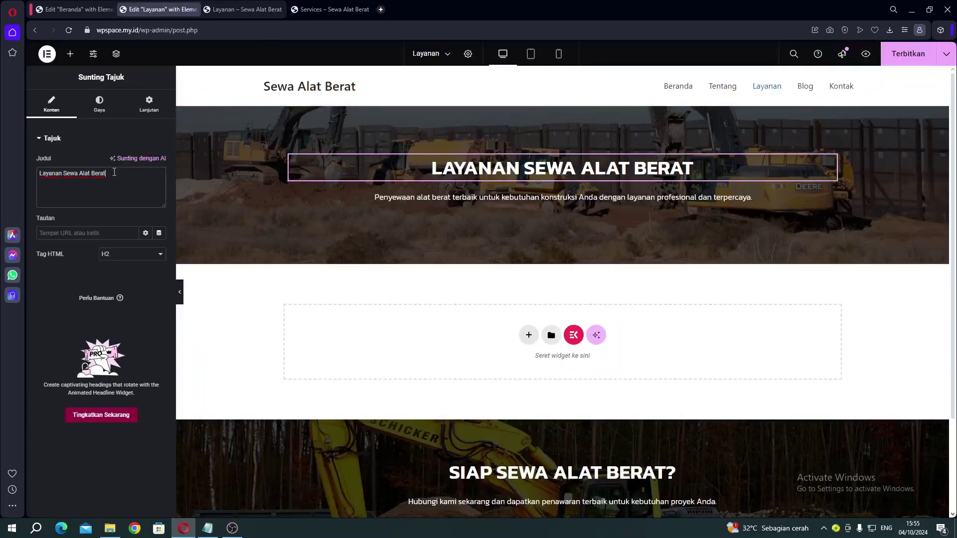
Step: Replace the banner paragraph with the reference page's "Sewa berbagai jenis alat berat, seperti ekskavator, bulldozer, dan crane untuk proyek Anda."
key(ctrl+Tab)
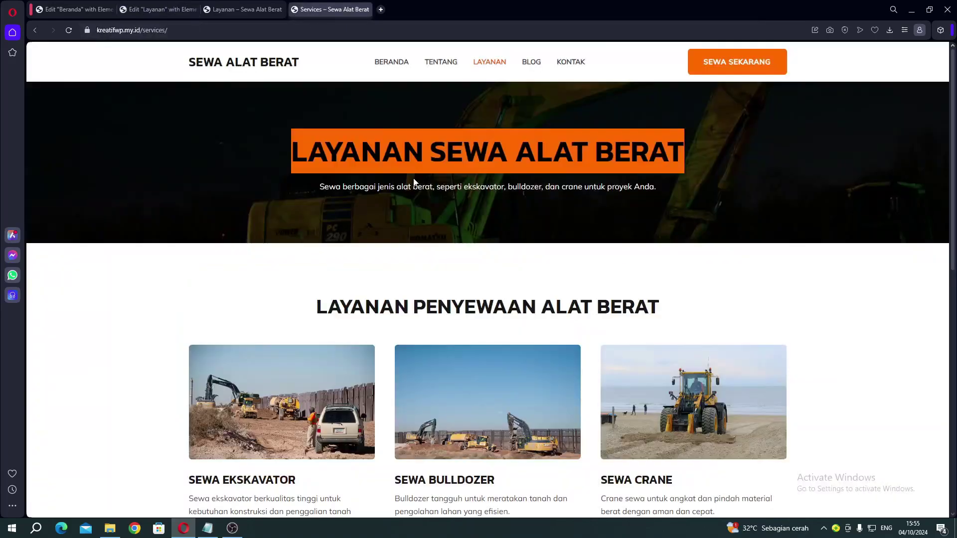
drag(319, 187, 698, 184)
key(ctrl+c)
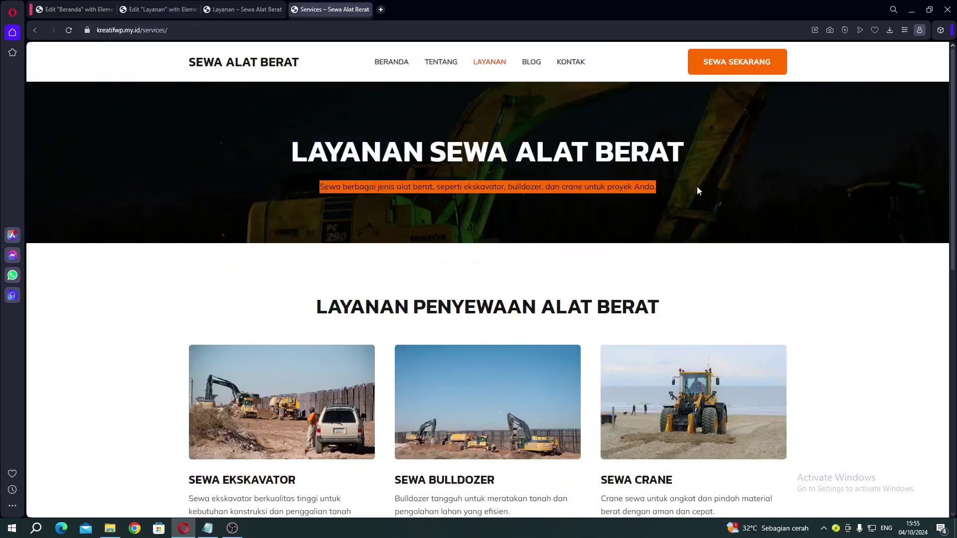
click(149, 9)
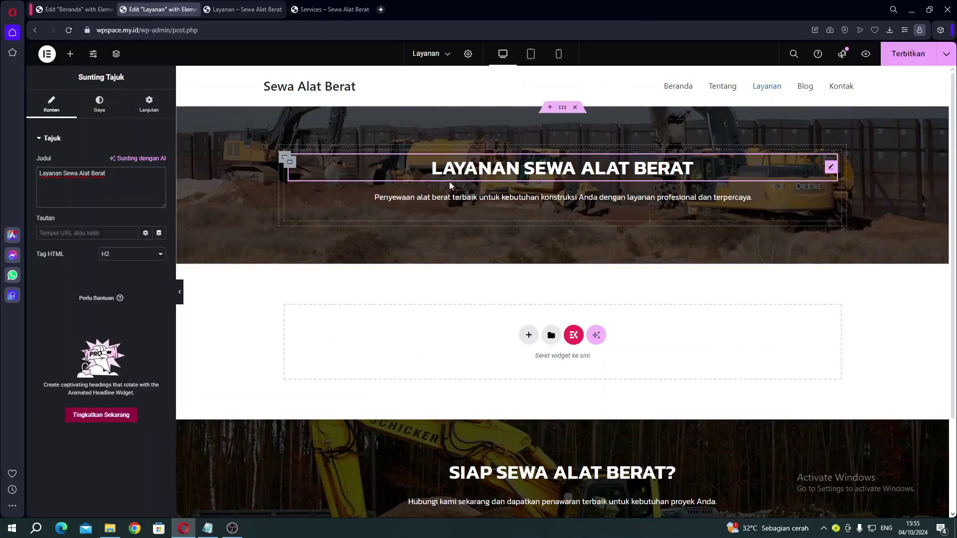
click(548, 202)
key(ctrl+a)
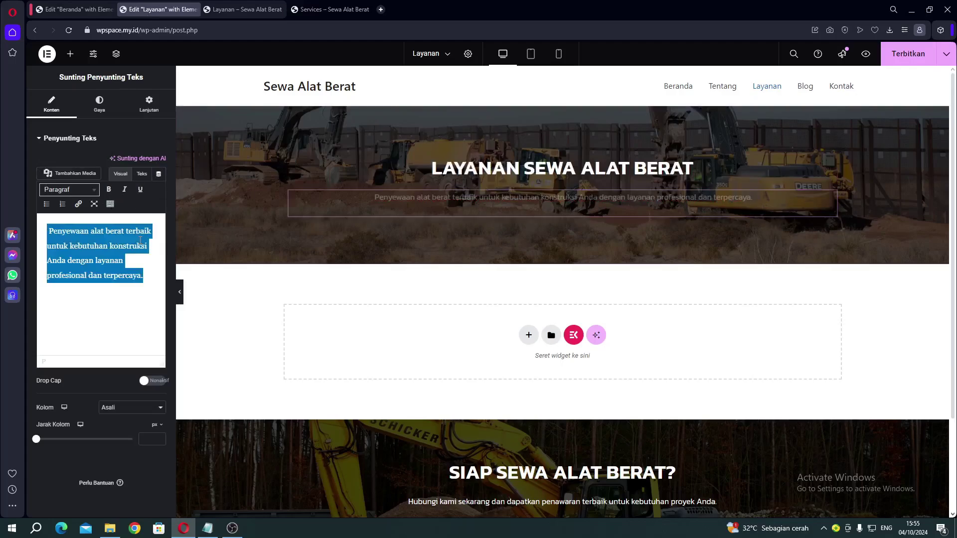
key(ctrl+v)
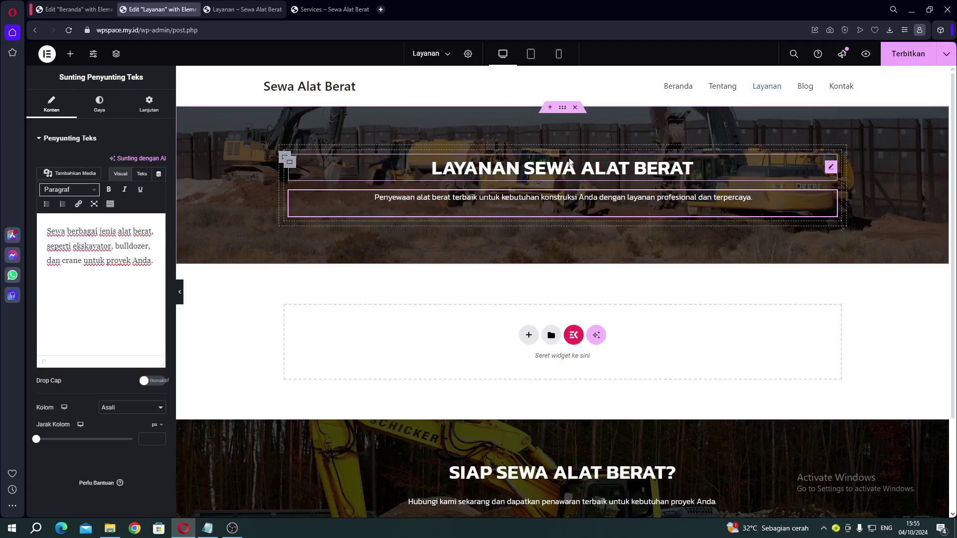
click(563, 108)
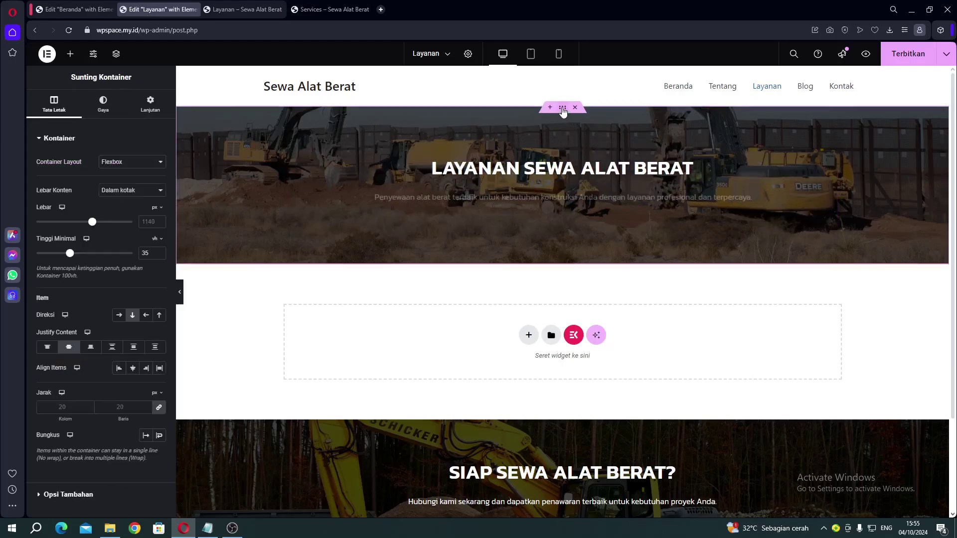
click(105, 111)
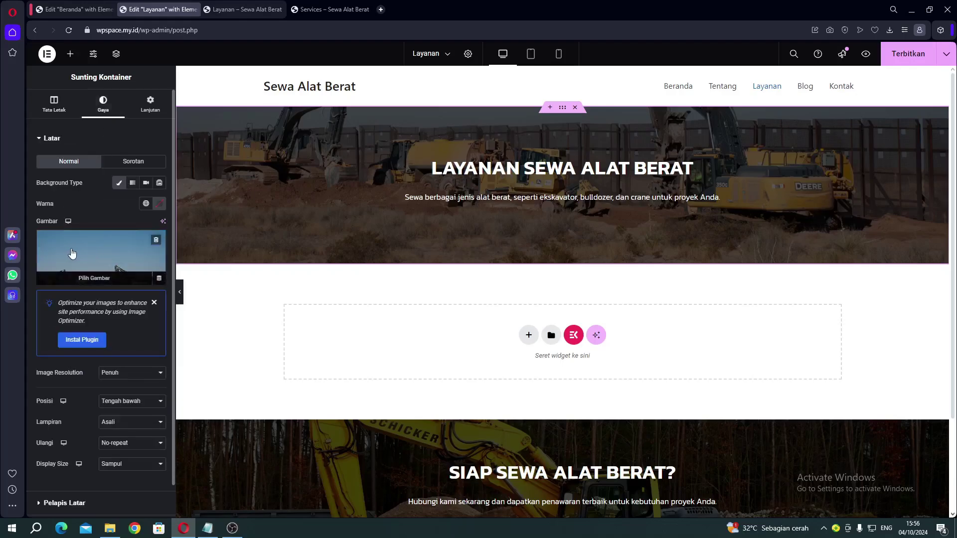
click(72, 254)
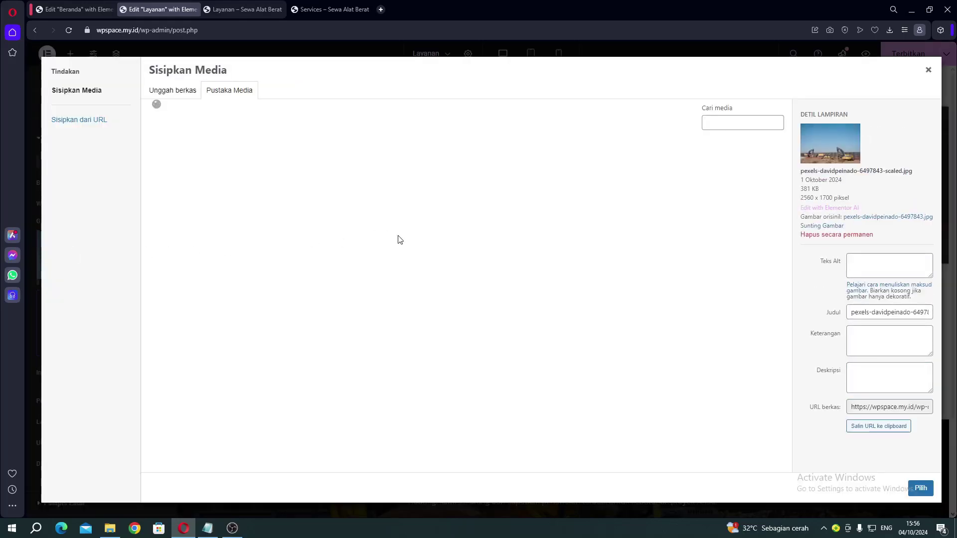
click(538, 183)
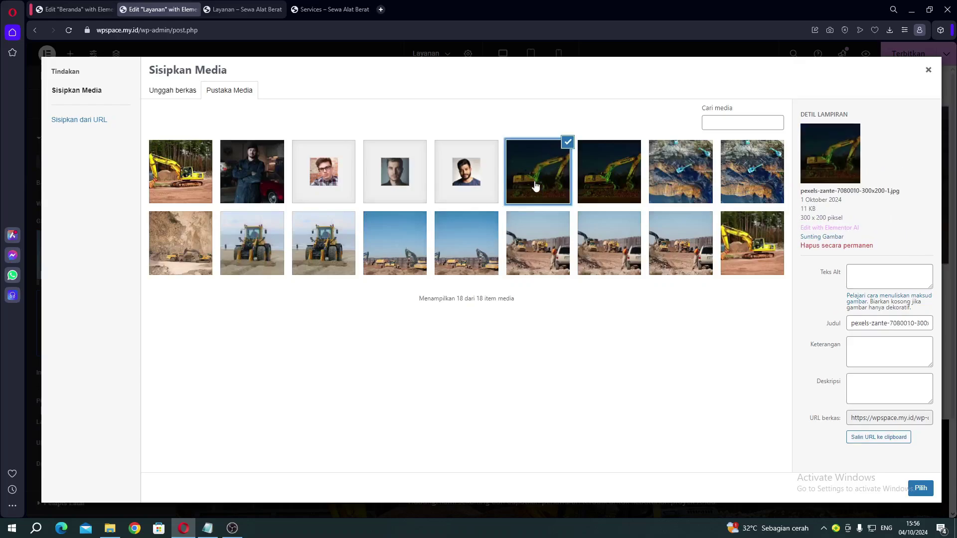
Step: Set the hero container's background image to the wheel loader on the beach, pexels-ereemst-6678339-scaled.jpg
click(521, 240)
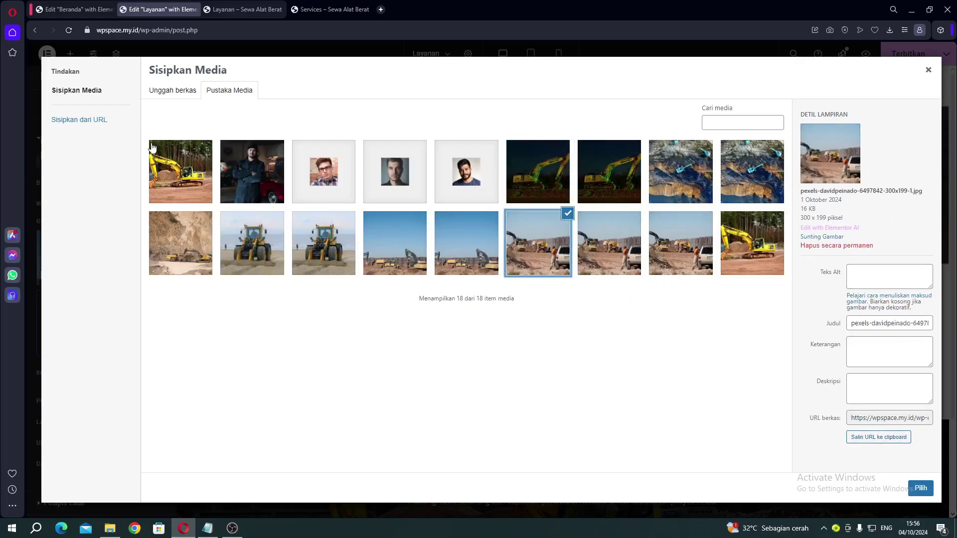
click(922, 488)
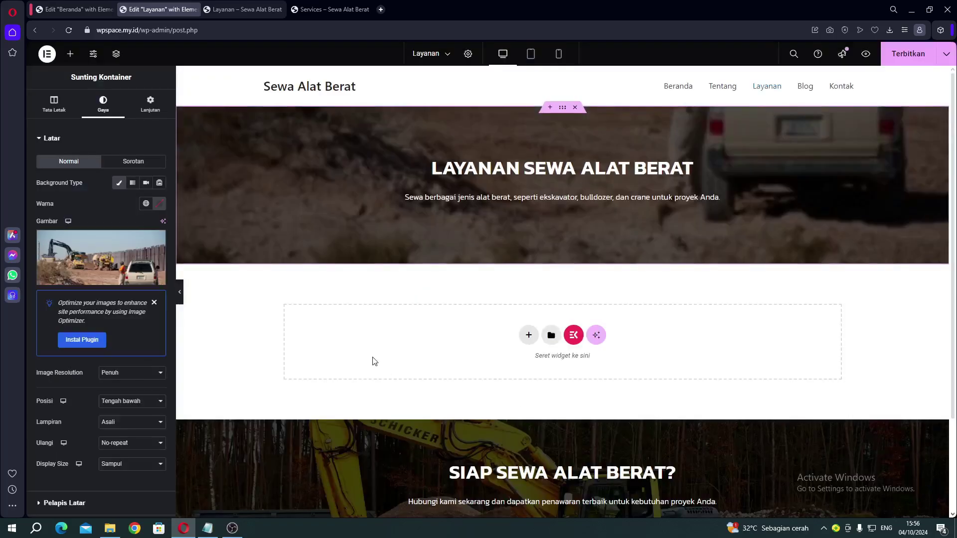
click(77, 259)
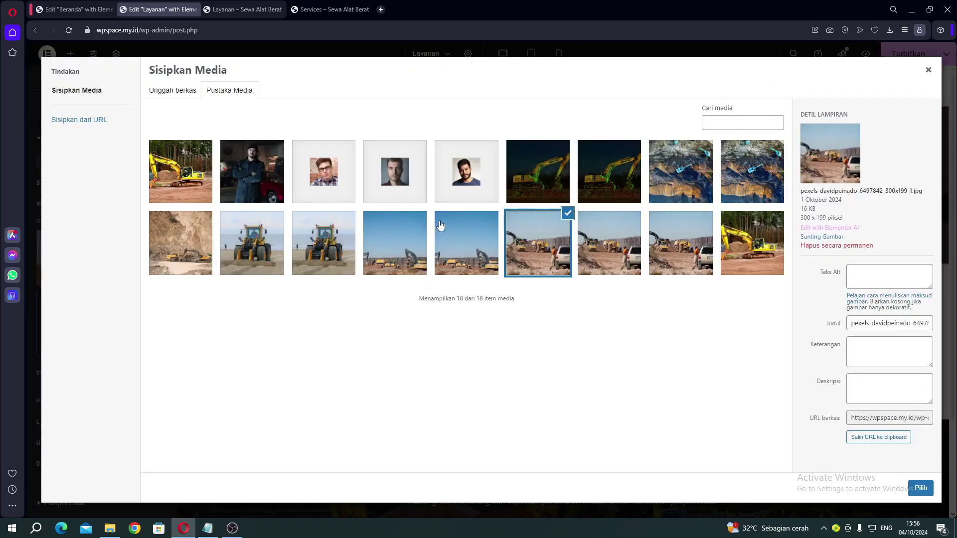
click(308, 263)
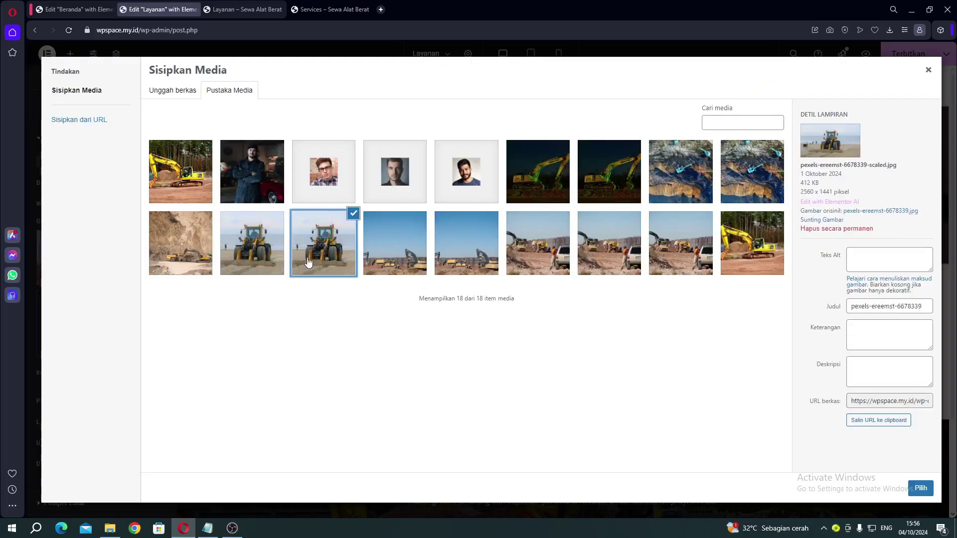
click(924, 490)
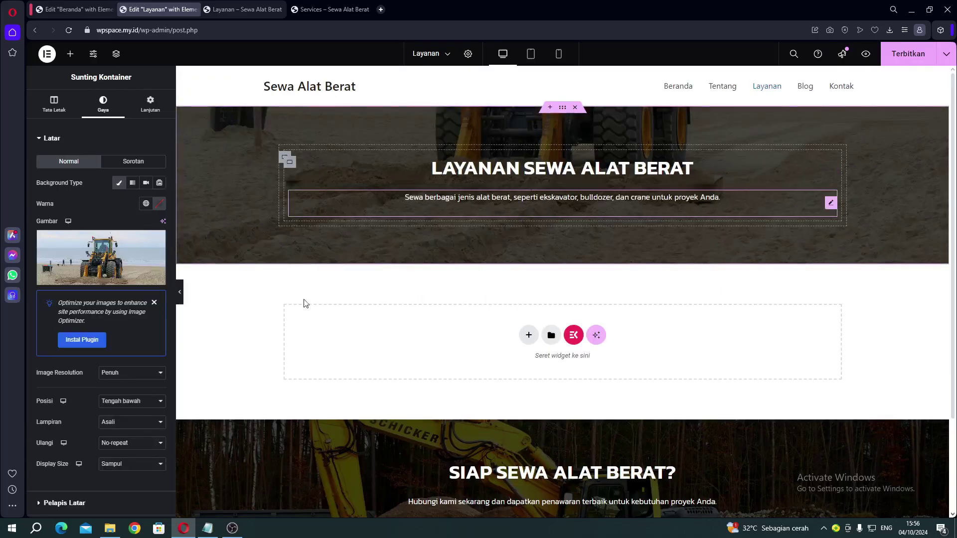
Step: Set the hero background image position to Tengah Tengah and publish the page changes
scroll(121, 298, down, 2)
click(121, 307)
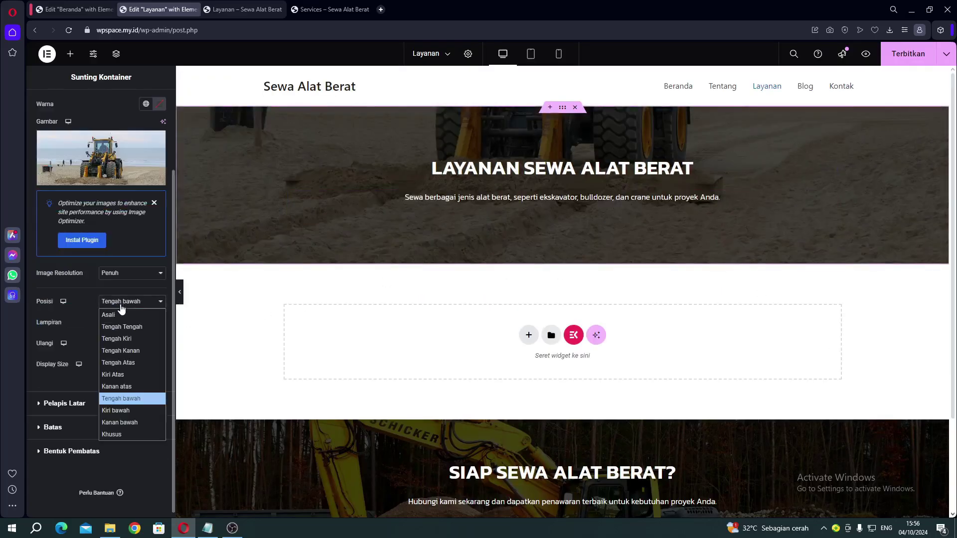
click(121, 316)
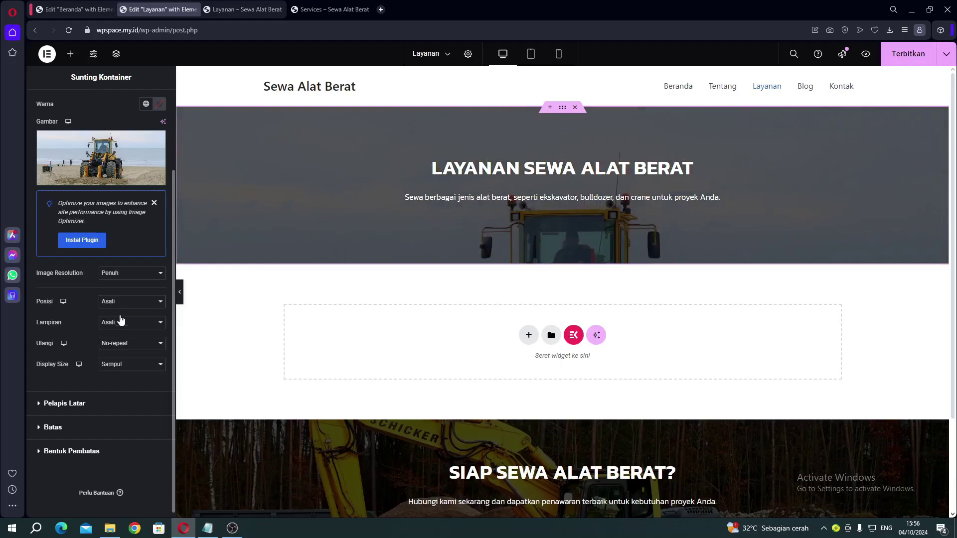
click(119, 305)
click(117, 327)
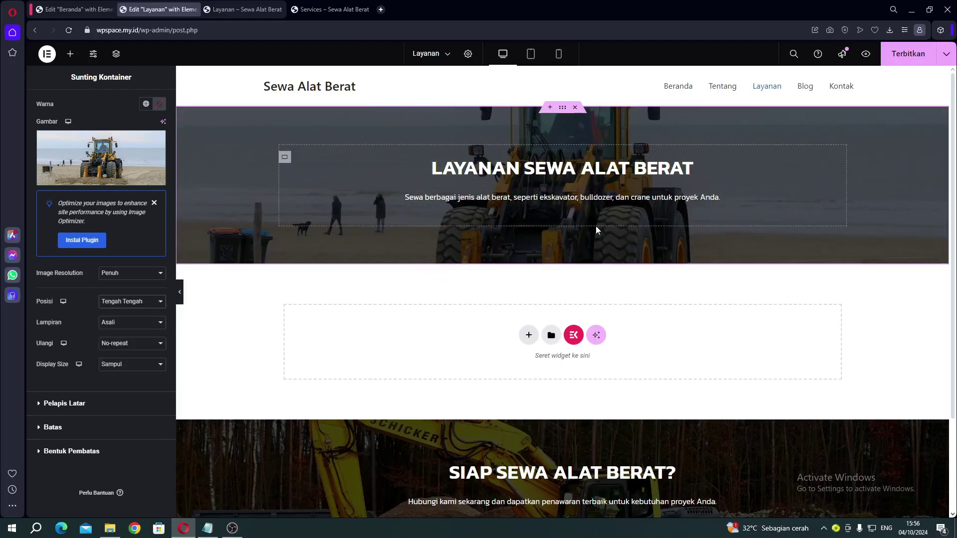
click(902, 59)
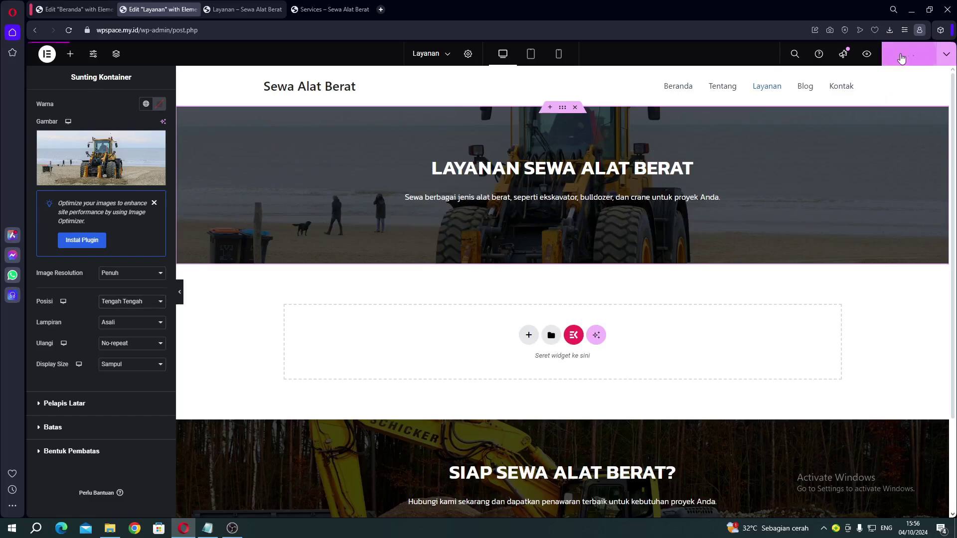
Step: Insert the saved template 2 into the empty area below the hero without applying its container settings
click(551, 336)
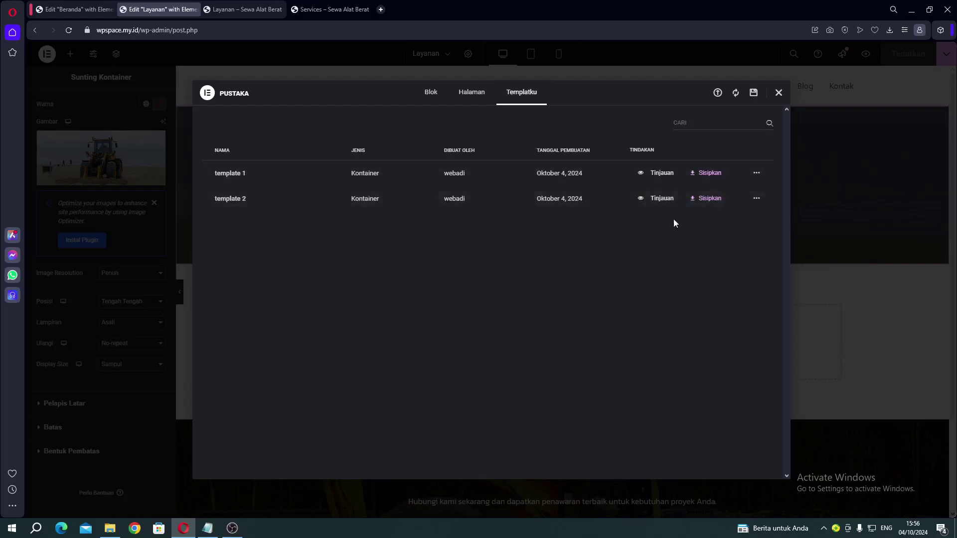
click(696, 199)
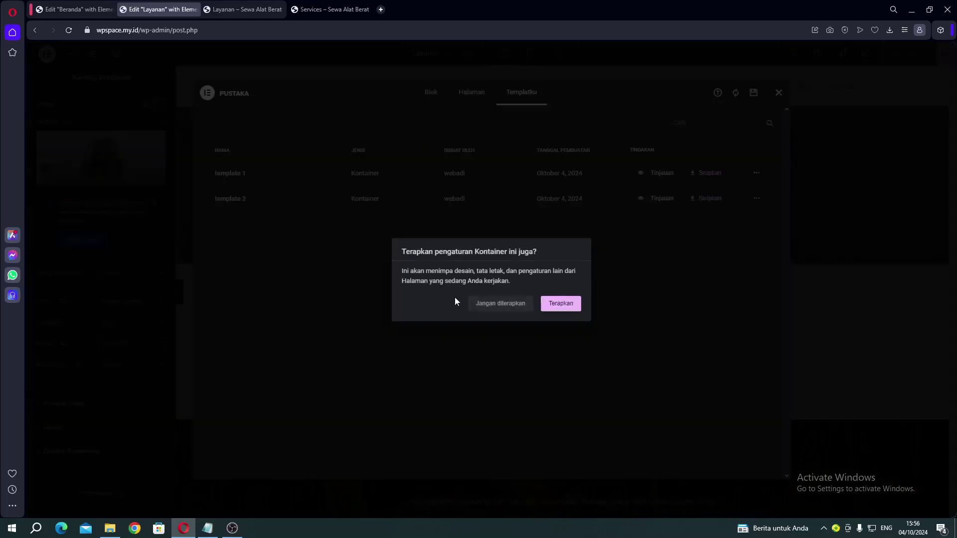
click(501, 303)
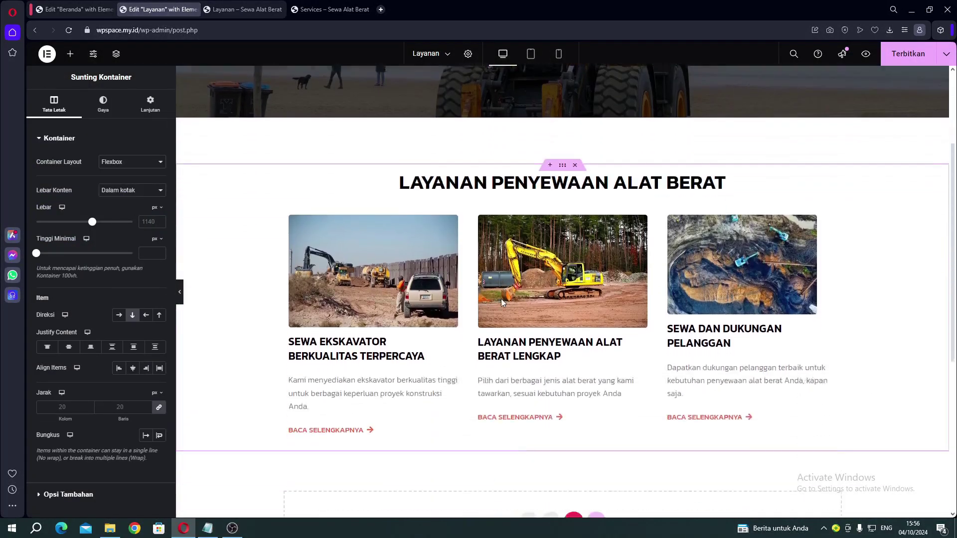
scroll(503, 303, up, 2)
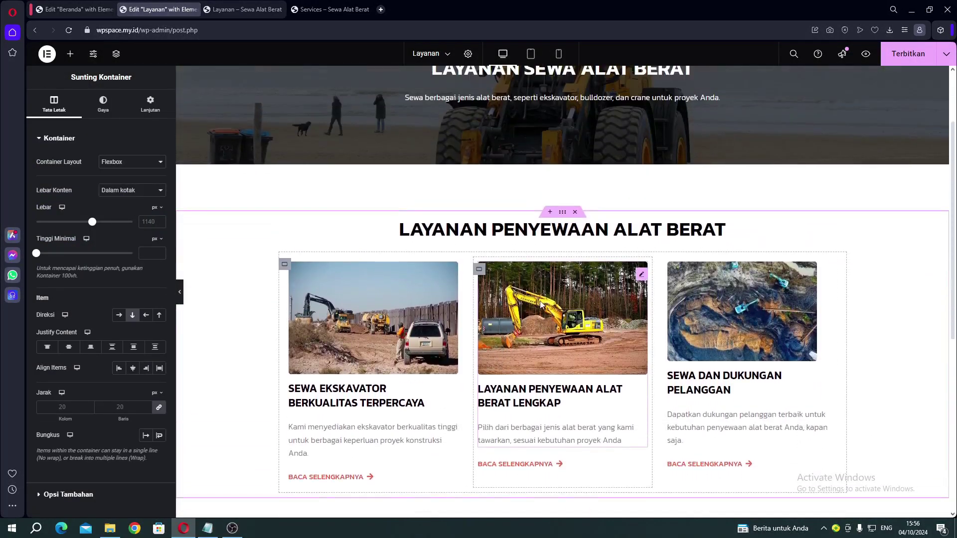
Step: Check the card layout on the reference Services page and duplicate the inner container holding the three service cards
click(337, 13)
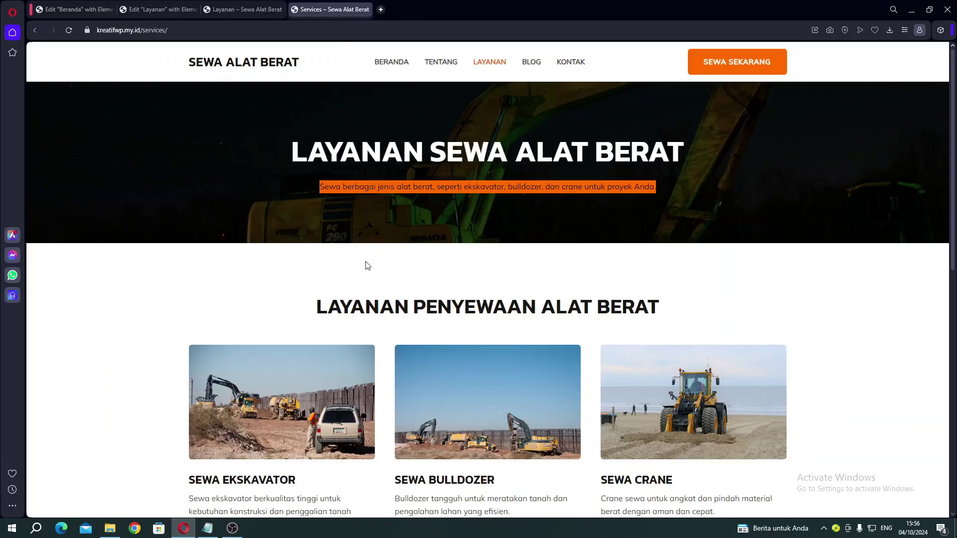
scroll(368, 265, down, 8)
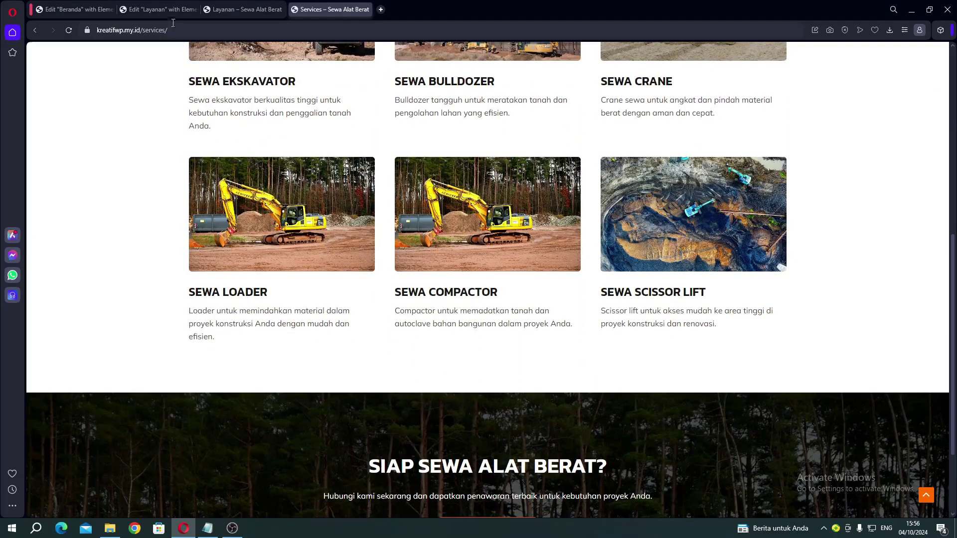
click(152, 10)
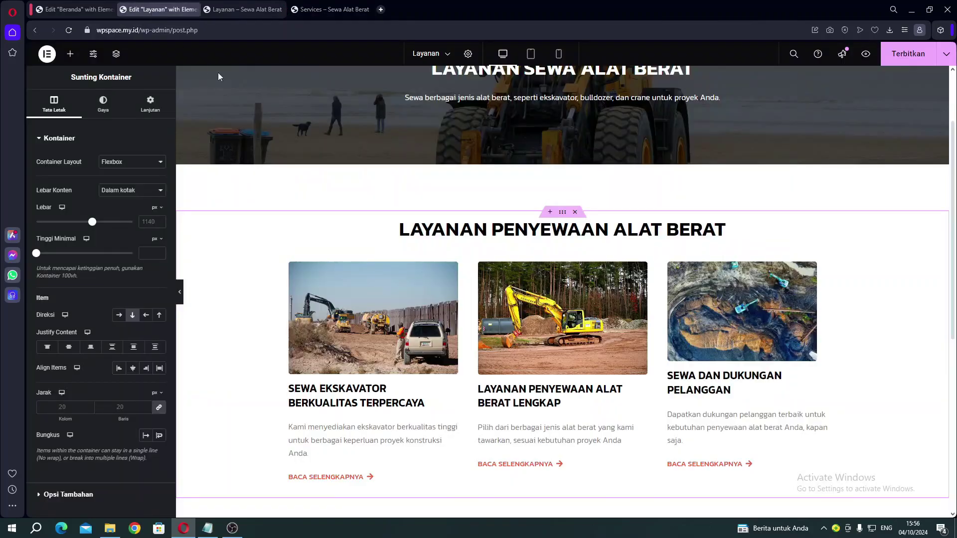
scroll(218, 76, down, 2)
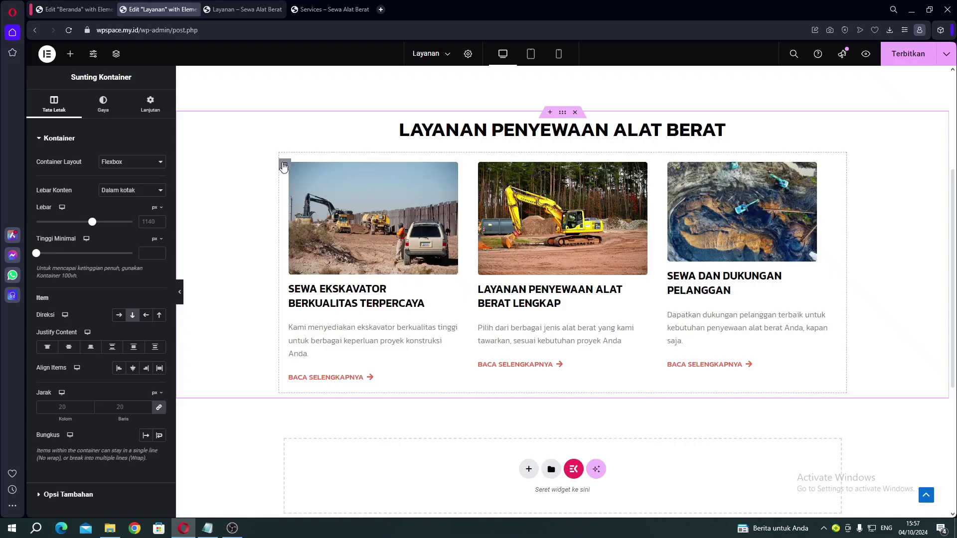
click(284, 167)
right_click(284, 165)
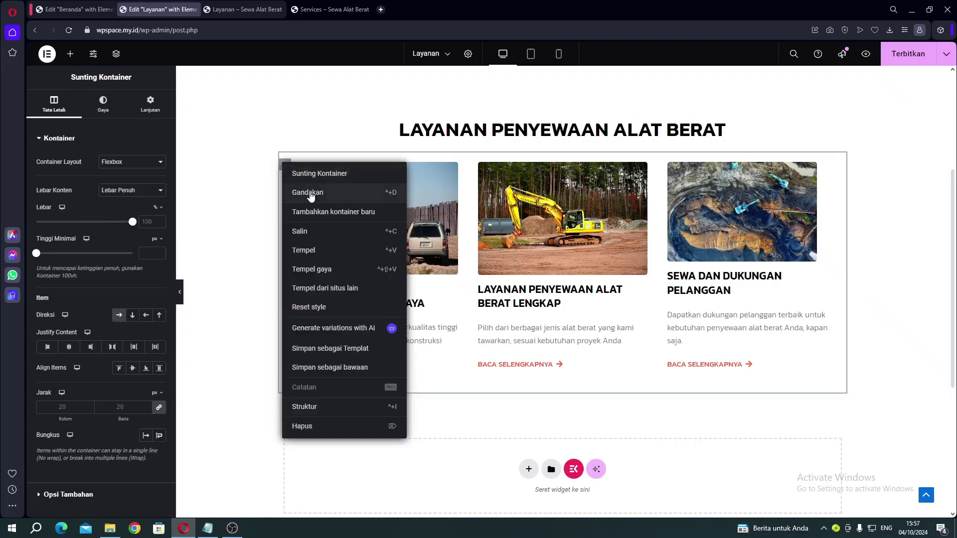
click(310, 195)
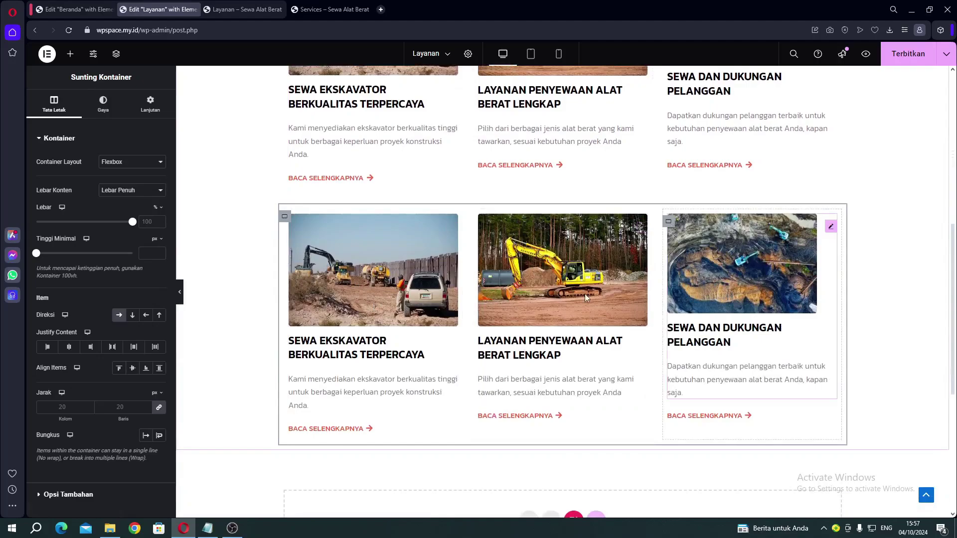
Step: Examine the title and description fields of the first image box in the duplicated row
click(369, 283)
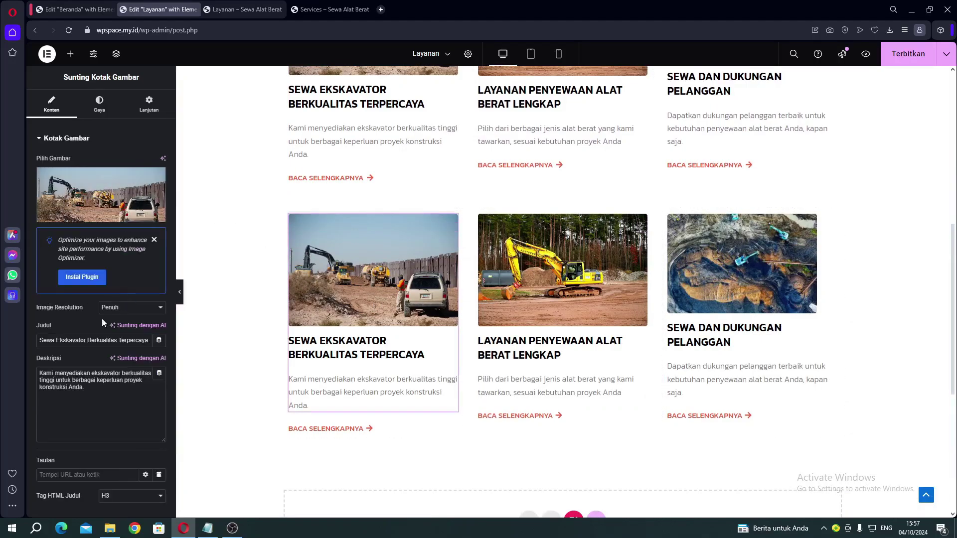
drag(72, 340, 130, 340)
drag(92, 392, 46, 367)
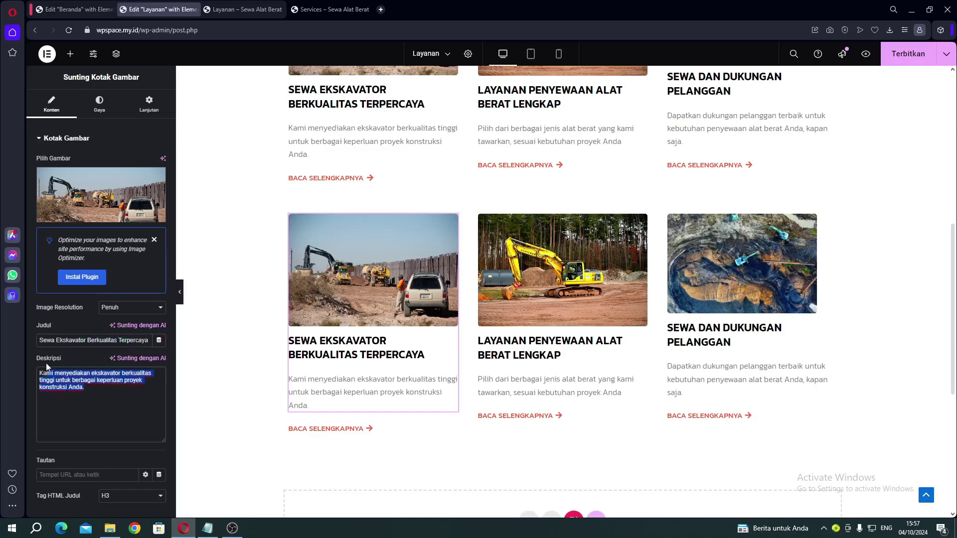
scroll(497, 224, up, 5)
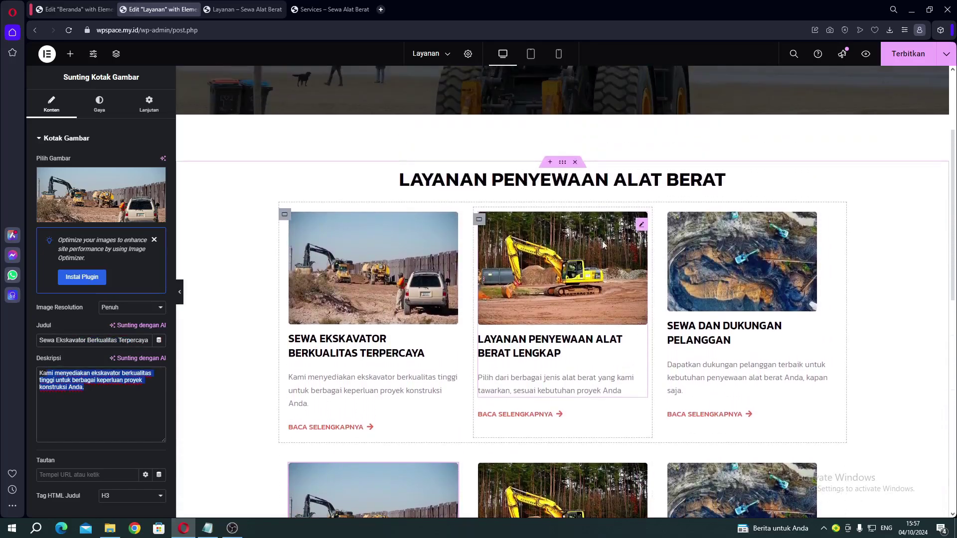
Step: Set the bottom margin of the Layanan Penyewaan Alat Berat container to 6% and publish the page
click(562, 163)
click(150, 104)
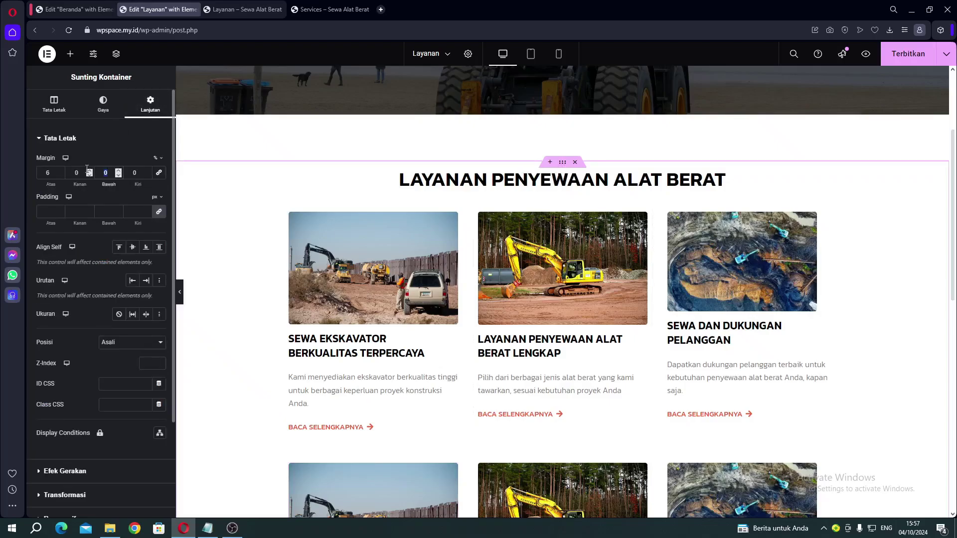
click(895, 54)
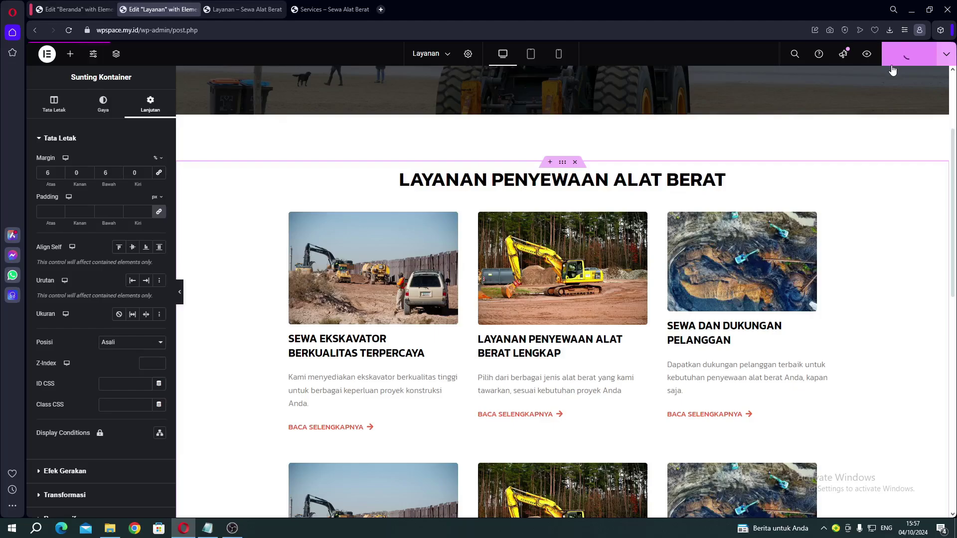
Step: Load the live Layanan page and review its hero, service cards and closing call-to-action section
click(229, 10)
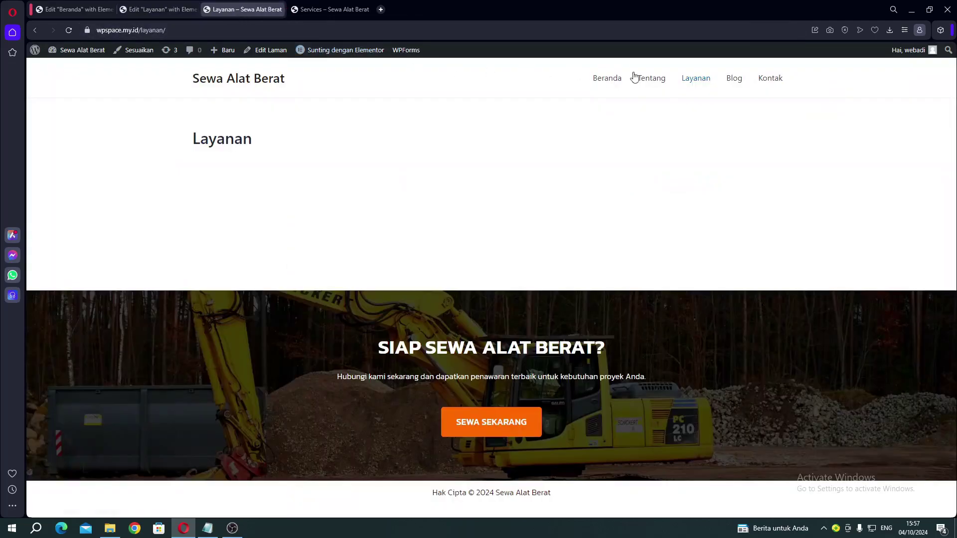
click(691, 82)
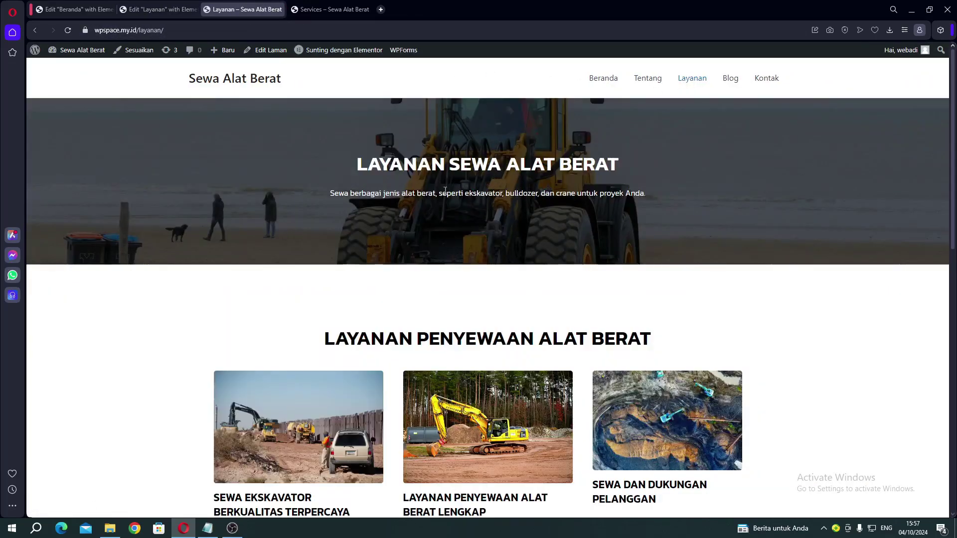
drag(349, 161, 512, 207)
click(512, 209)
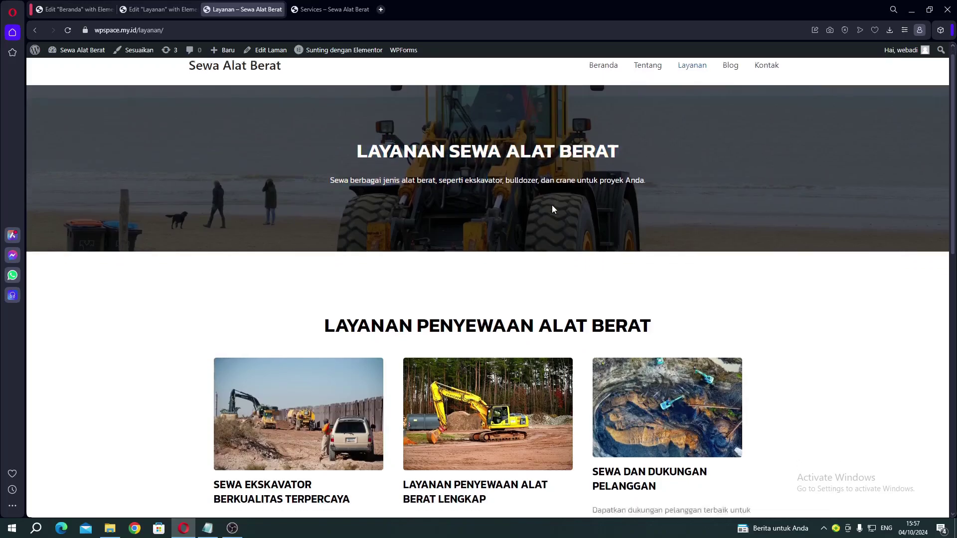
scroll(552, 205, down, 8)
scroll(551, 225, down, 3)
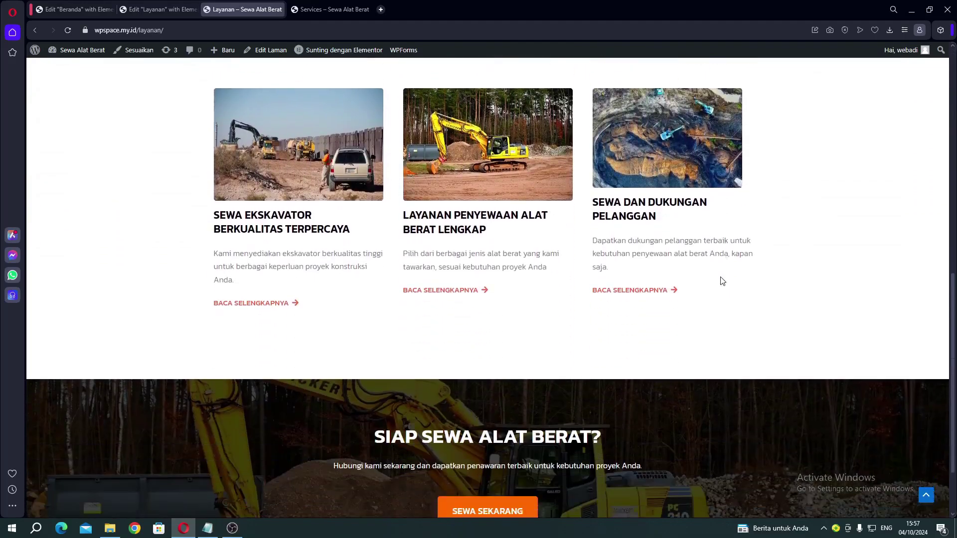
scroll(530, 203, up, 9)
scroll(532, 206, up, 2)
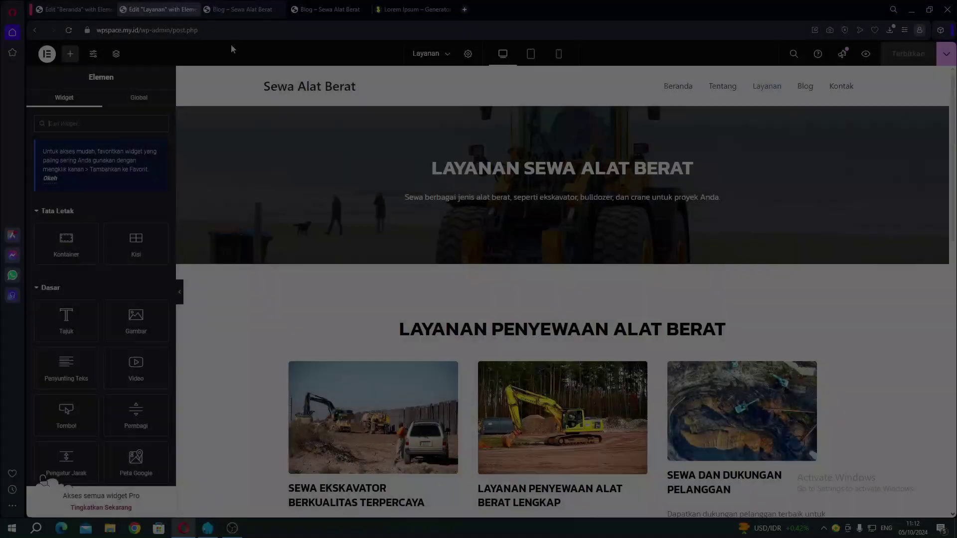
Step: Compare the site's Blog page with the reference blog and save the first post's bicycle image to the computer
click(216, 6)
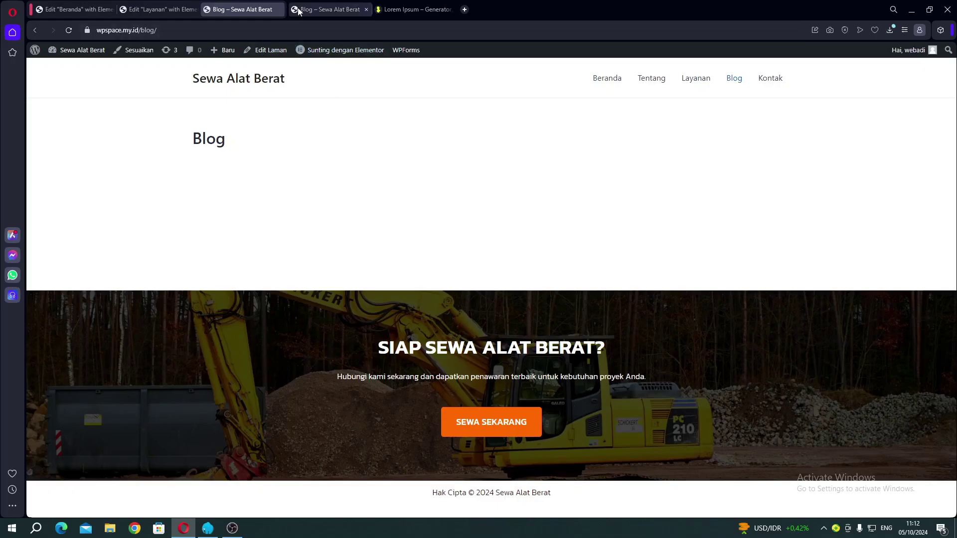
click(329, 9)
scroll(500, 105, up, 1)
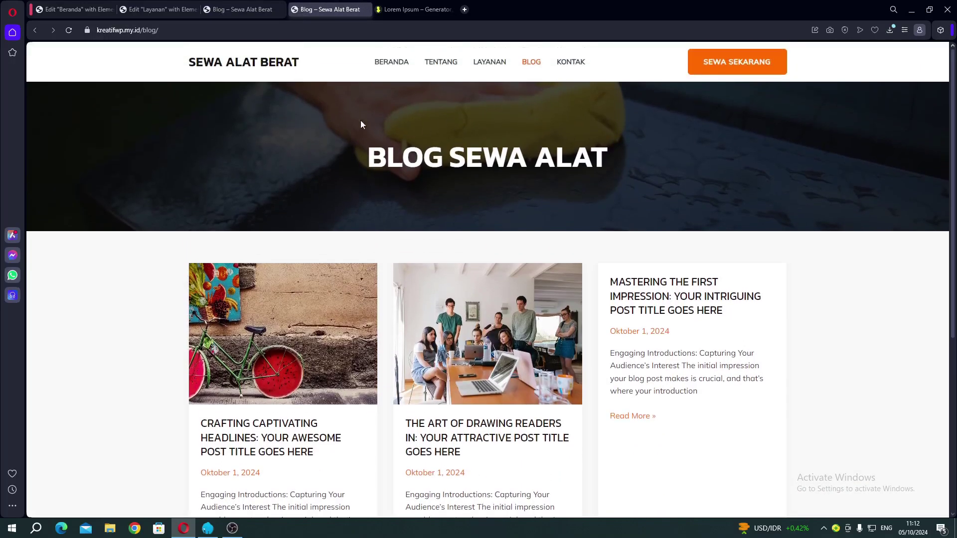
scroll(534, 137, down, 2)
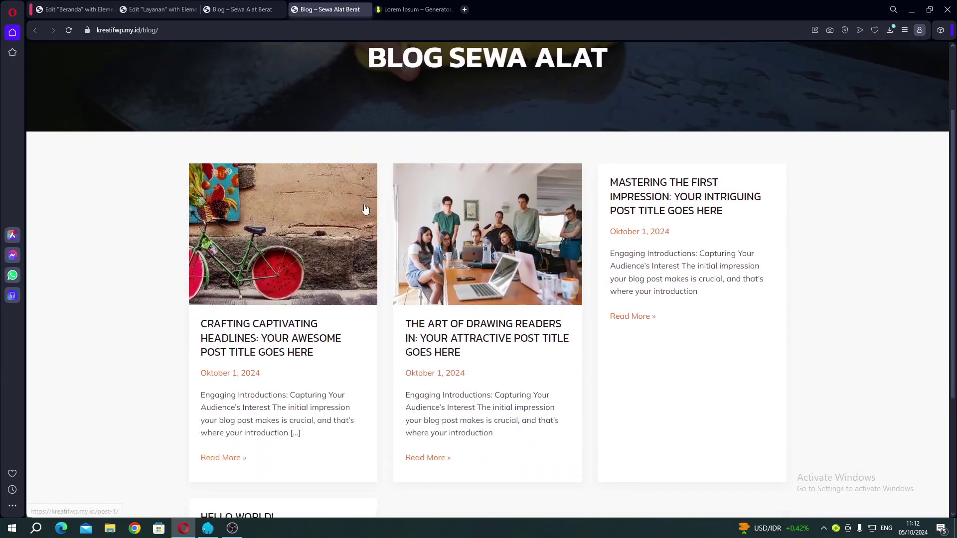
right_click(300, 198)
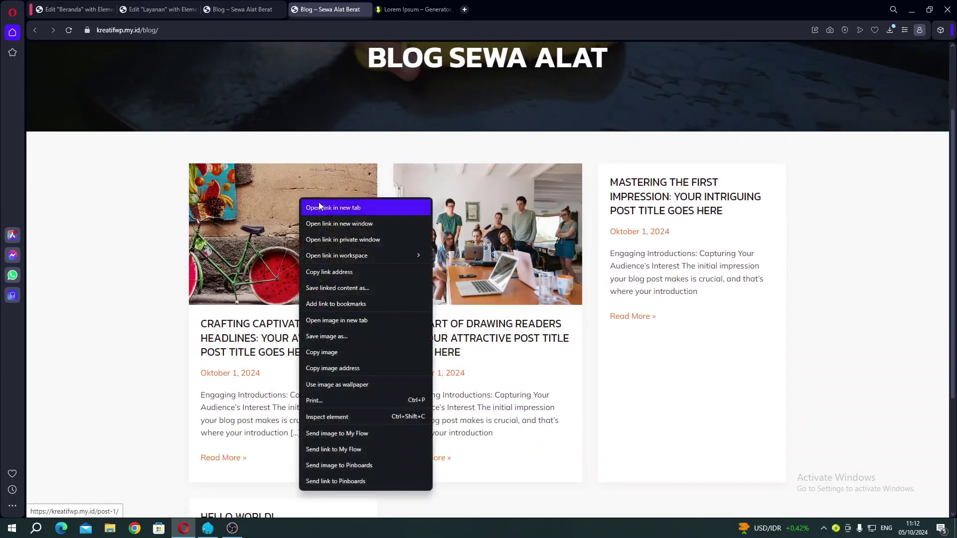
click(319, 337)
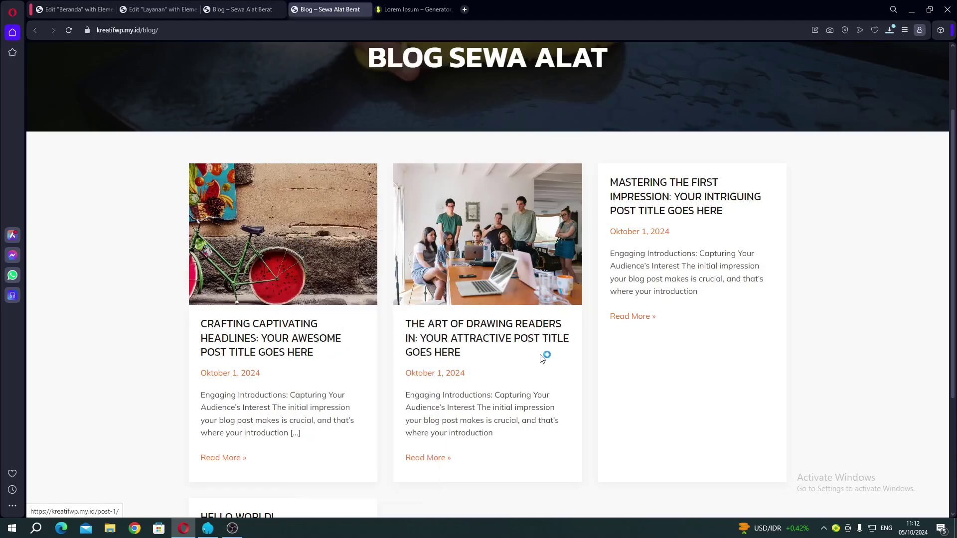
click(394, 252)
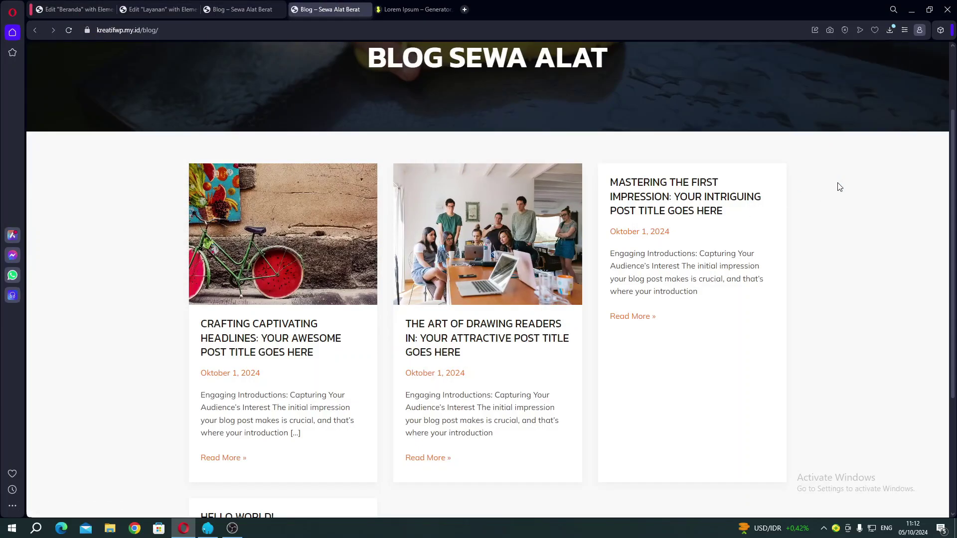
scroll(278, 260, up, 2)
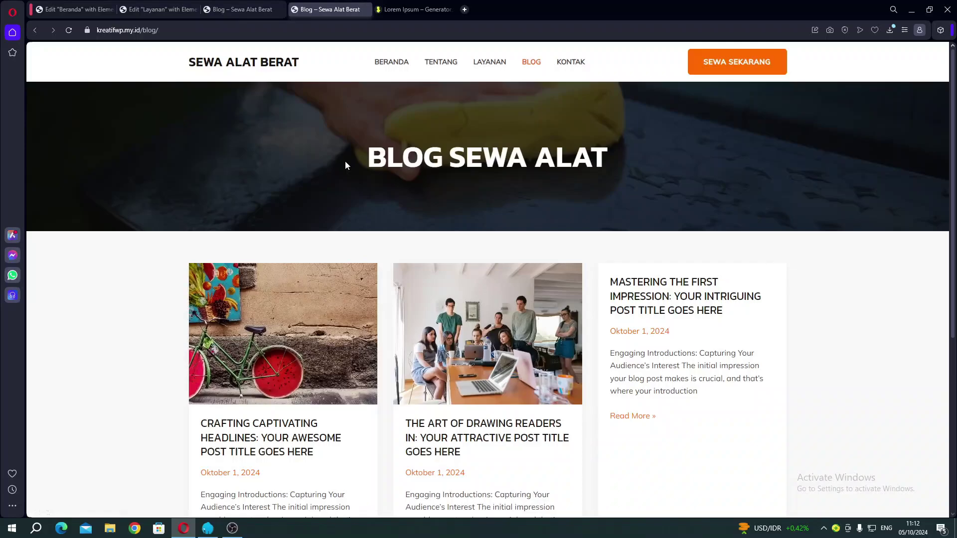
scroll(345, 160, down, 1)
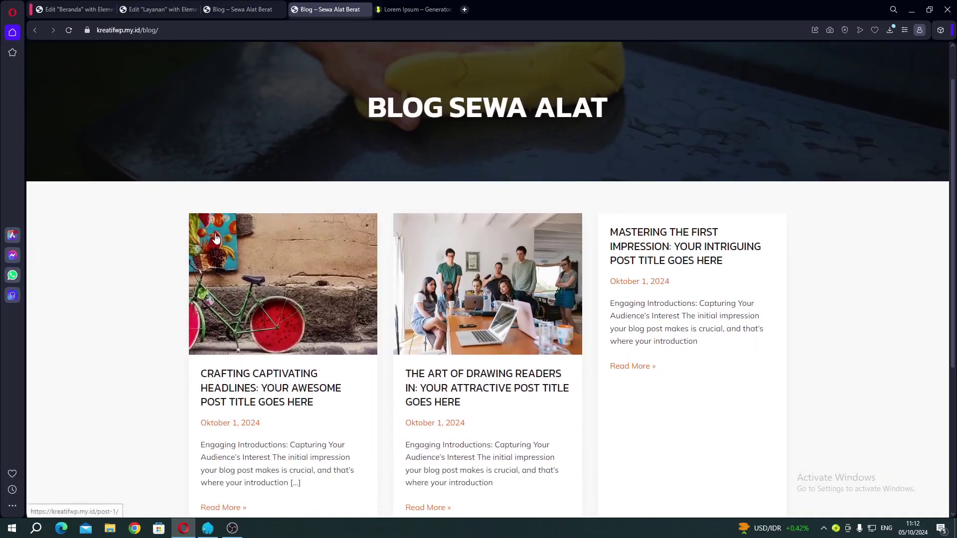
scroll(220, 240, down, 2)
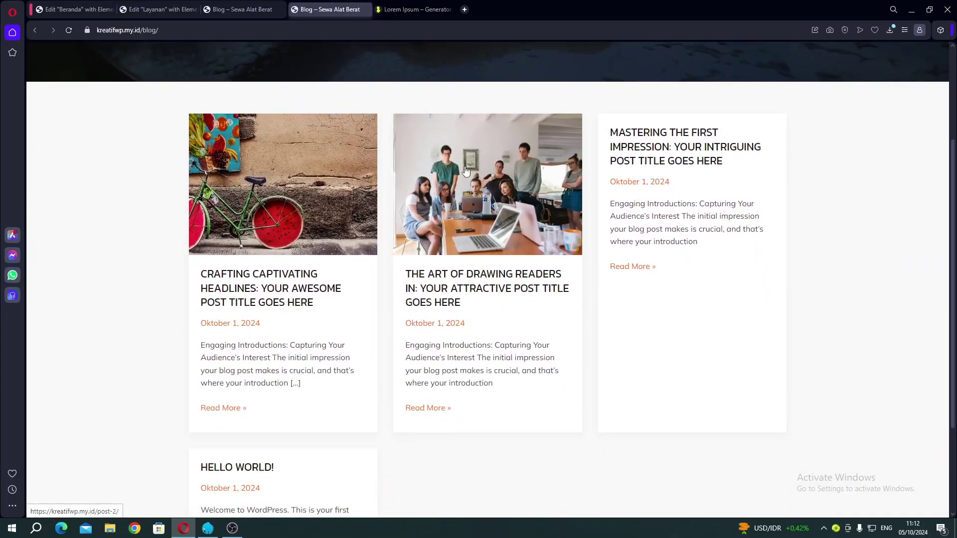
scroll(372, 151, up, 2)
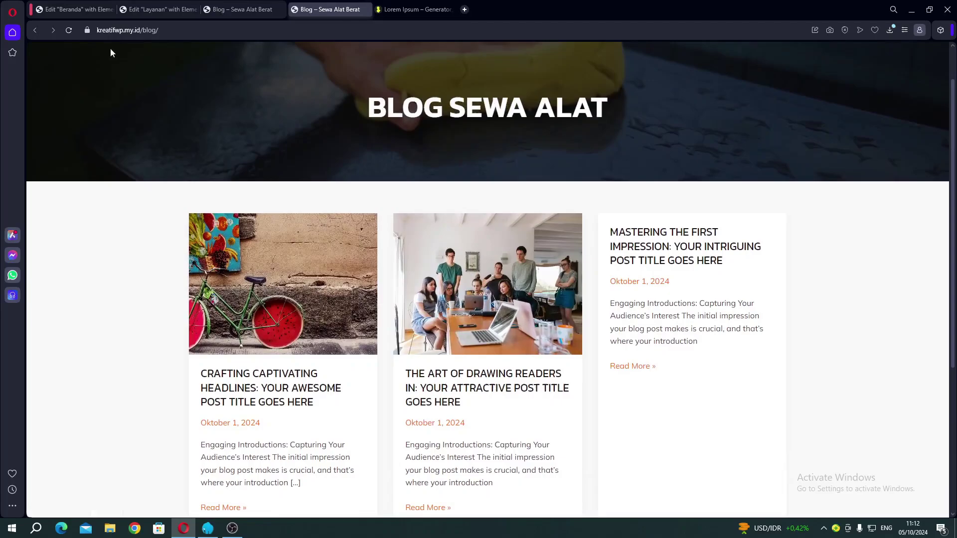
Step: Leave the Beranda page editor and open the site's admin dashboard at wpspace.my.id/wp-admin
click(74, 9)
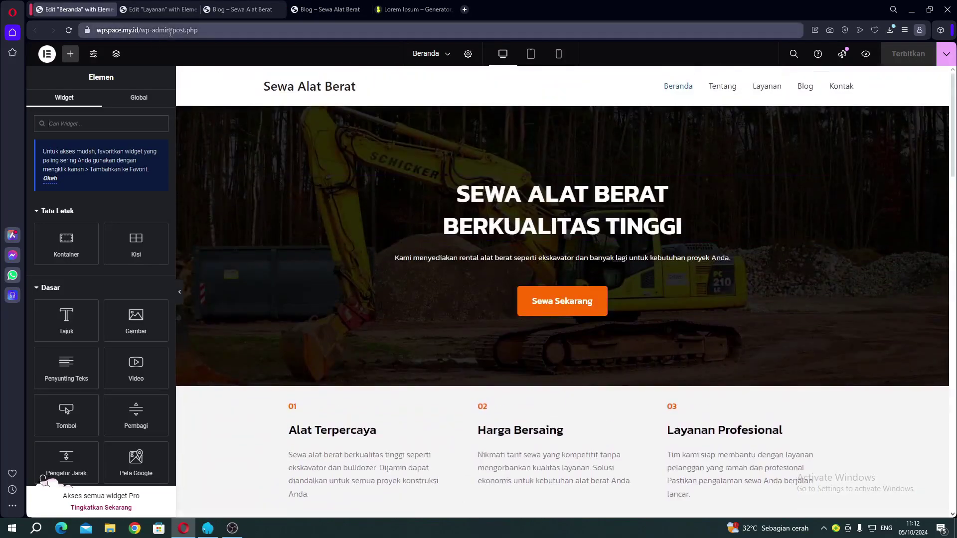
drag(172, 30, 282, 31)
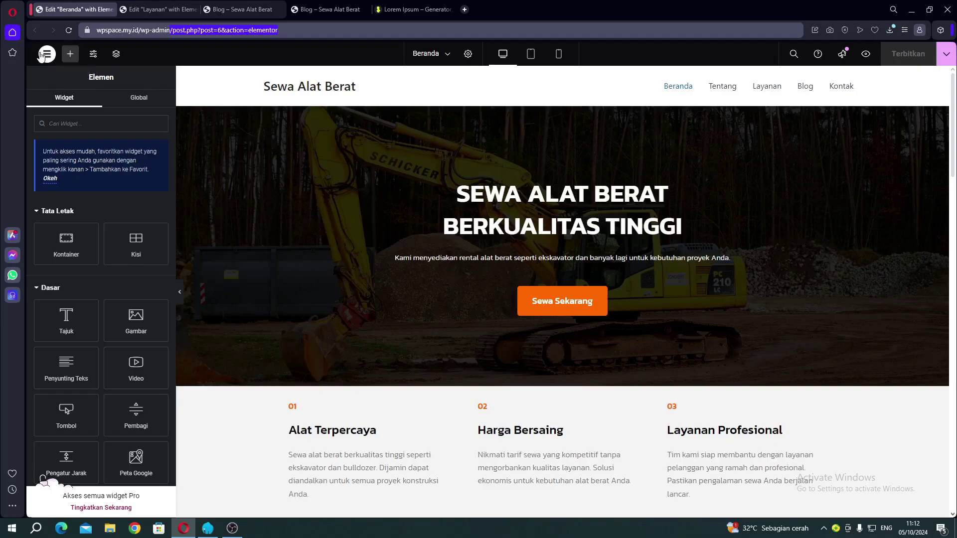
click(48, 54)
drag(171, 30, 371, 31)
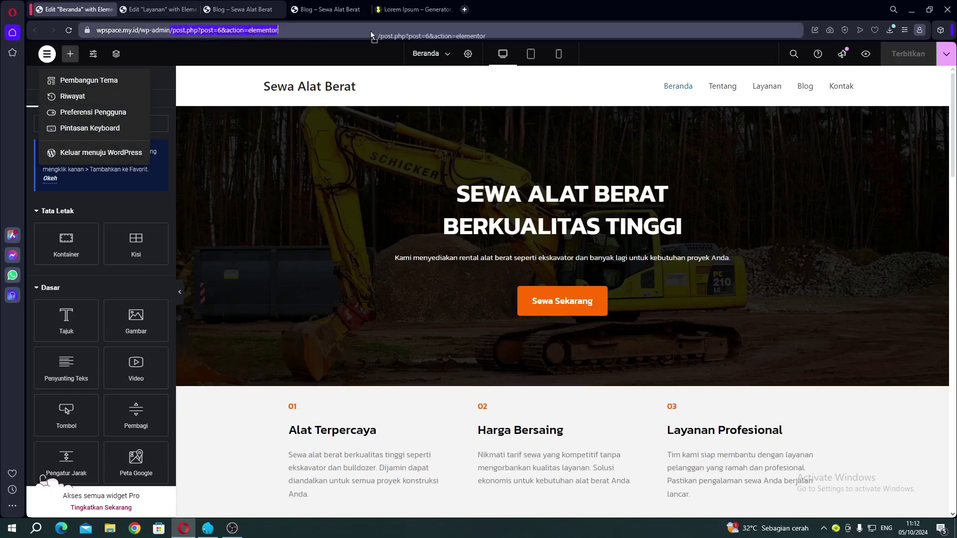
key(BackSpace)
key(BackSpace)
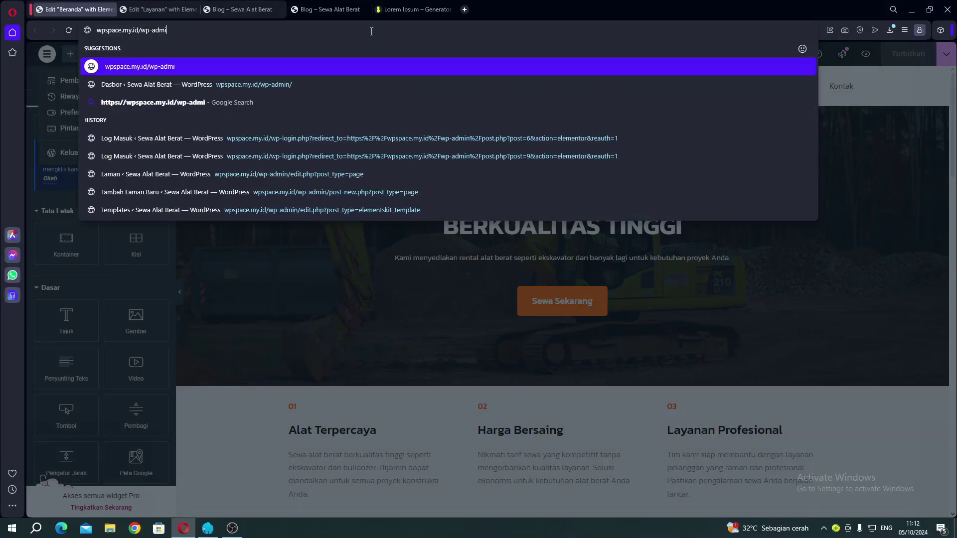
text(n)
key(Return)
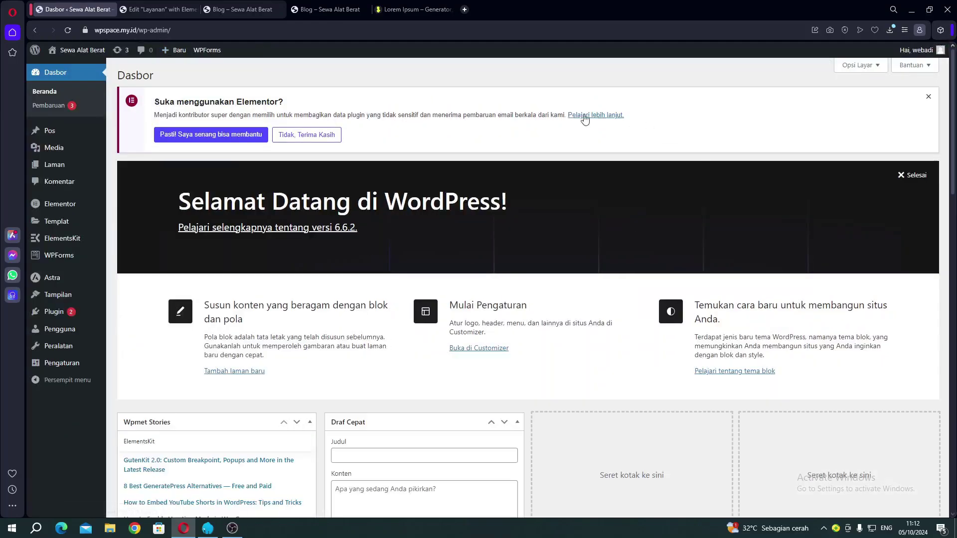
Step: Create a new blog post and give it the title "Artikel 1"
mouse_move(52, 137)
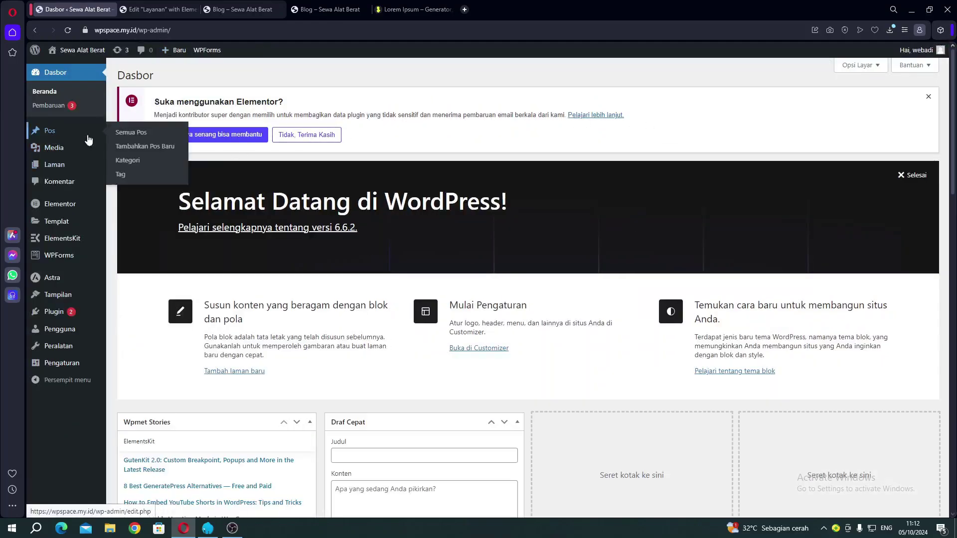
click(151, 155)
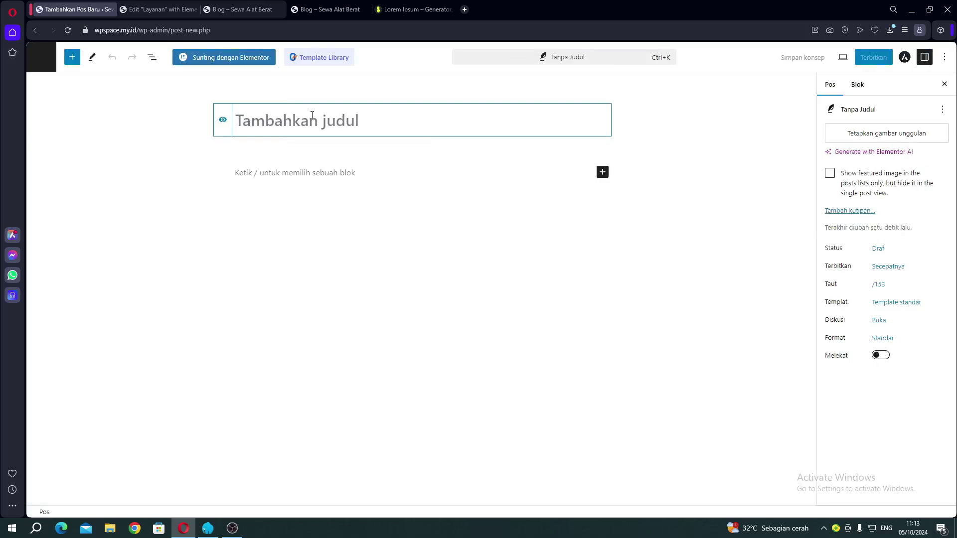
text(A)
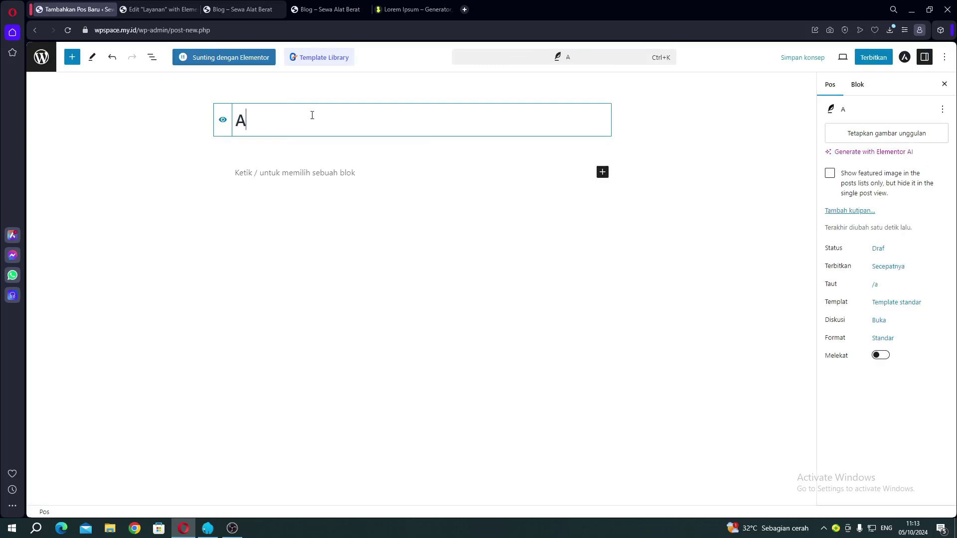
text(rtikel 1)
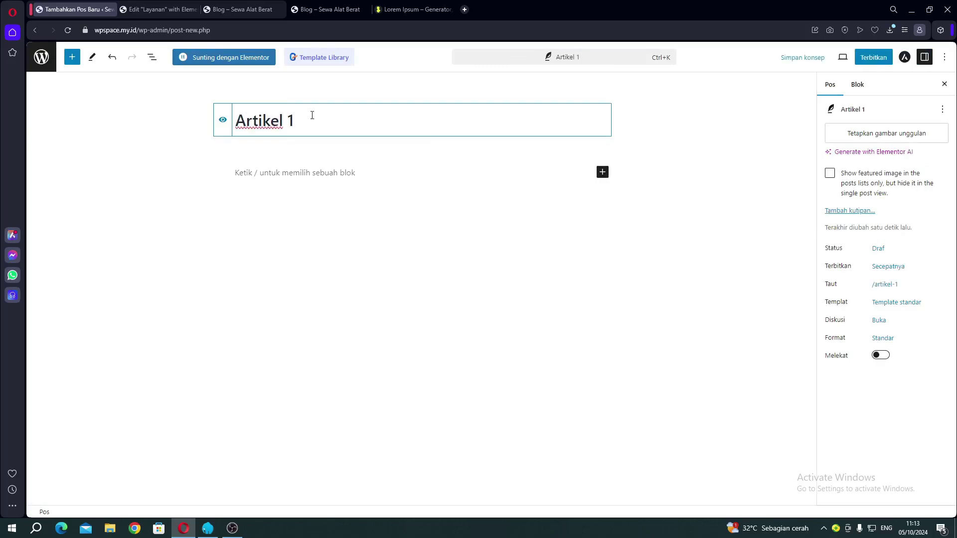
Step: Copy the generated placeholder text from the Lorem Ipsum generator site, dismissing its ad
click(294, 174)
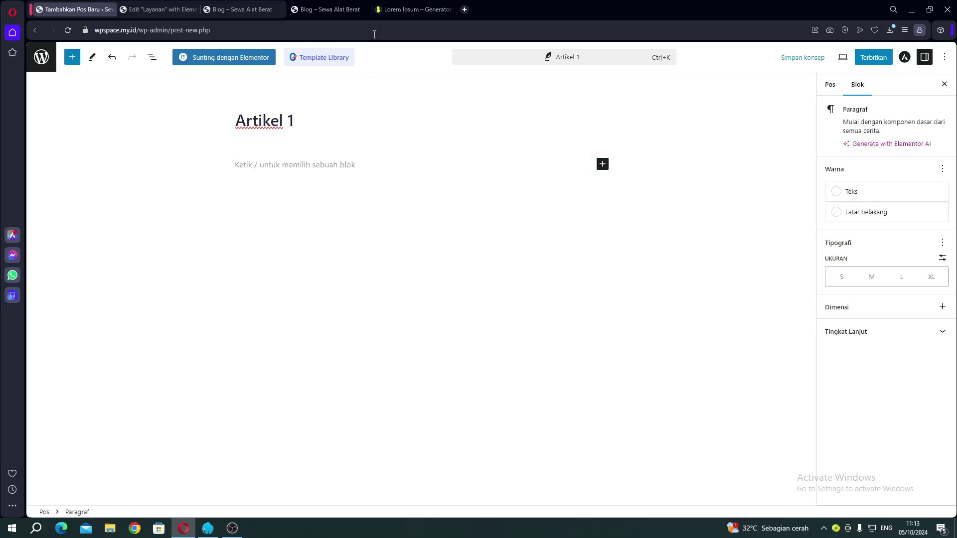
click(395, 8)
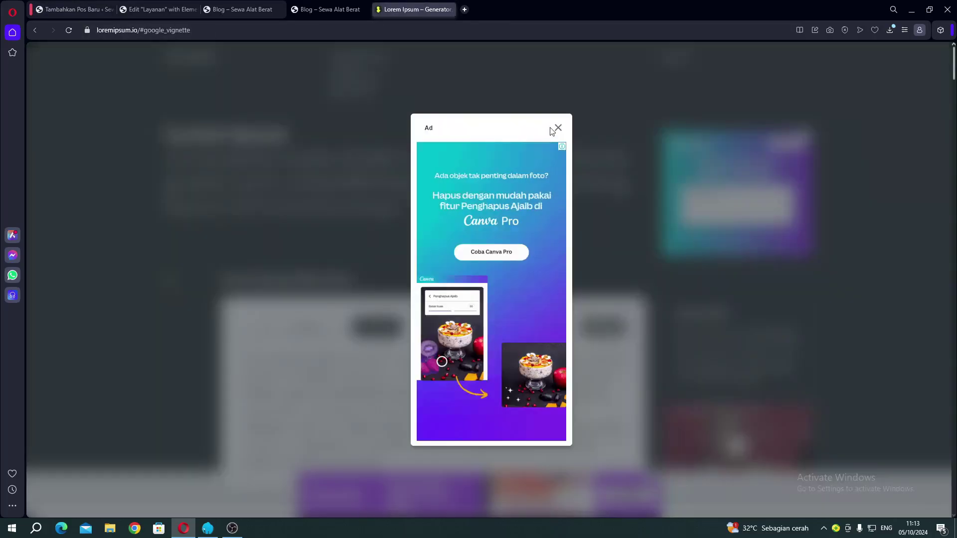
click(558, 128)
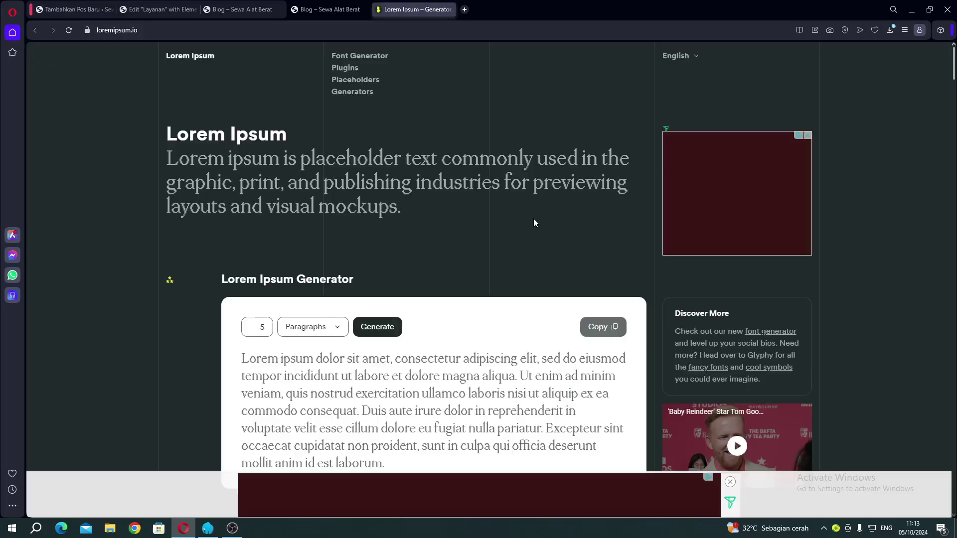
click(593, 325)
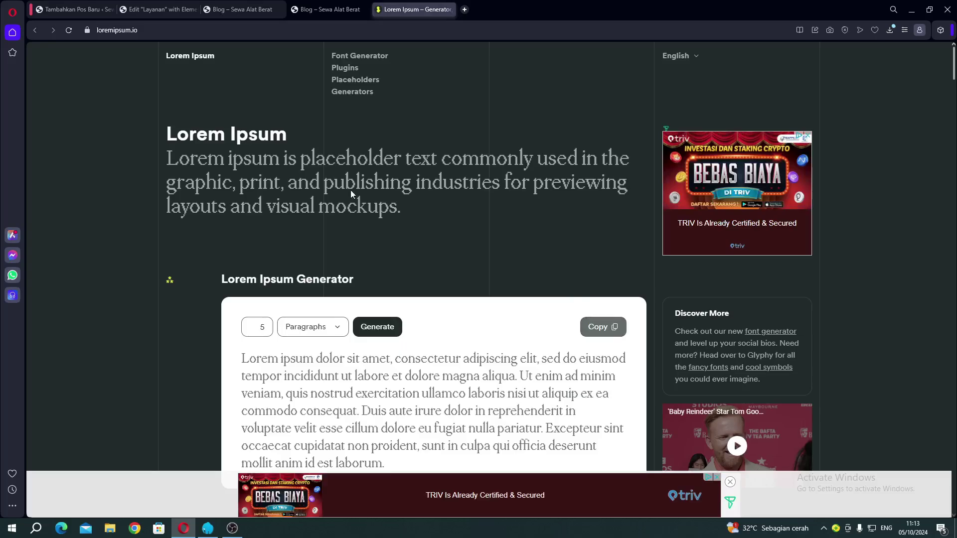
Step: Fill the body of the Artikel 1 post with four pasted Lorem Ipsum paragraphs
click(94, 13)
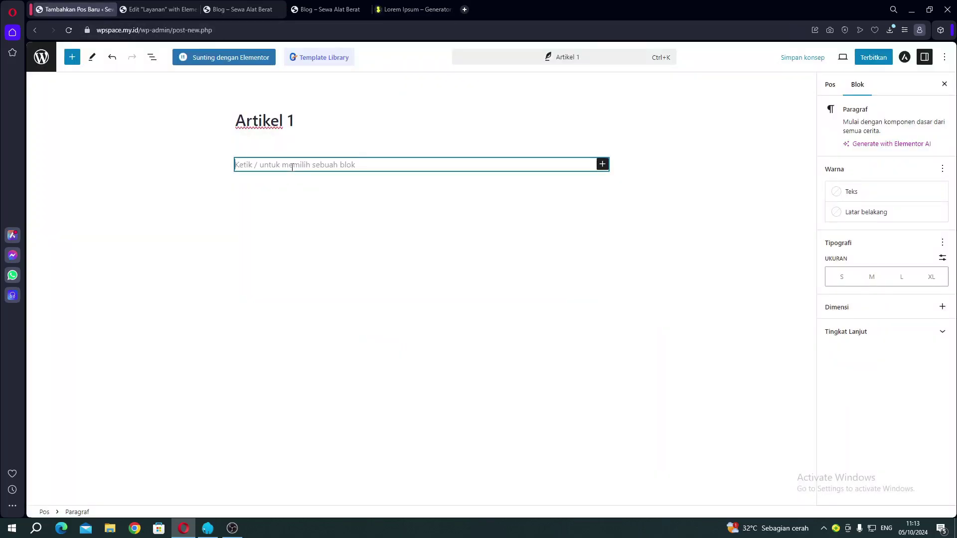
key(ctrl+v)
key(Return)
key(ctrl+v)
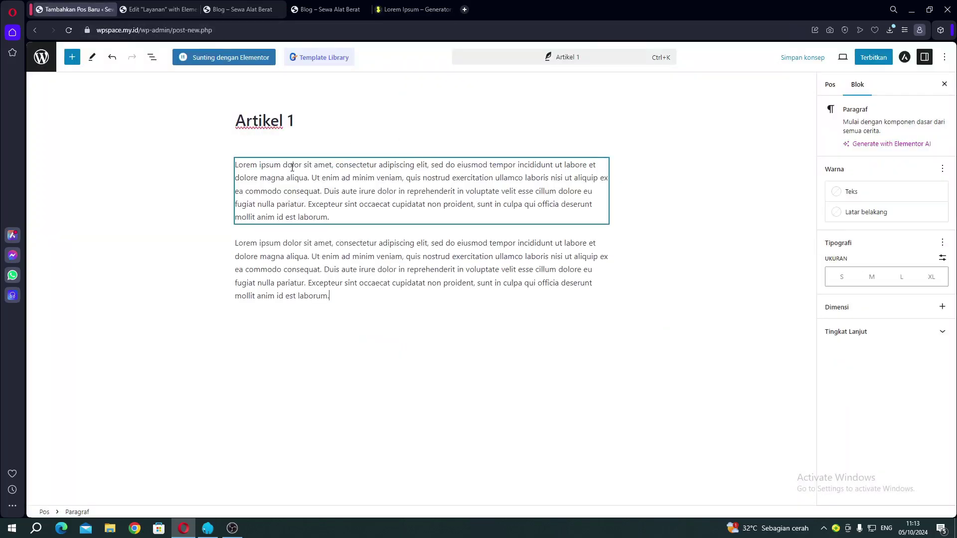
key(Return)
key(ctrl+v)
key(Return)
key(ctrl+v)
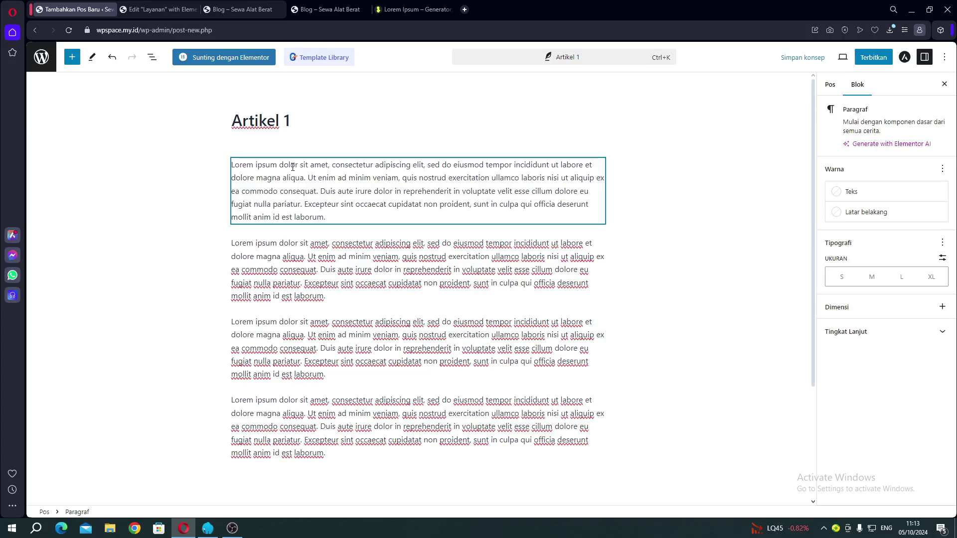
Step: Upload the downloaded post-images-01-scaled-1-2048x1154 (2).jpg bicycle picture as the Artikel 1 post's featured image and publish the post
click(200, 219)
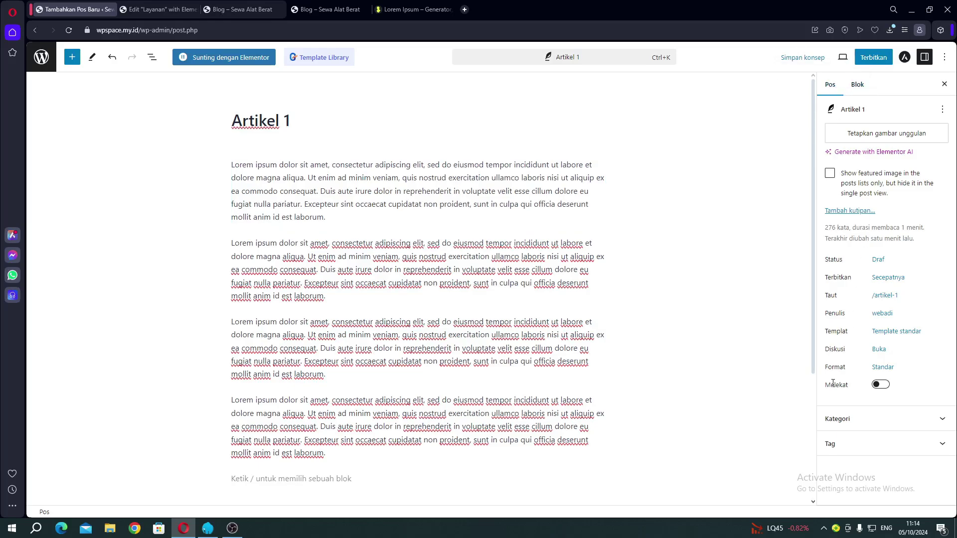
click(867, 136)
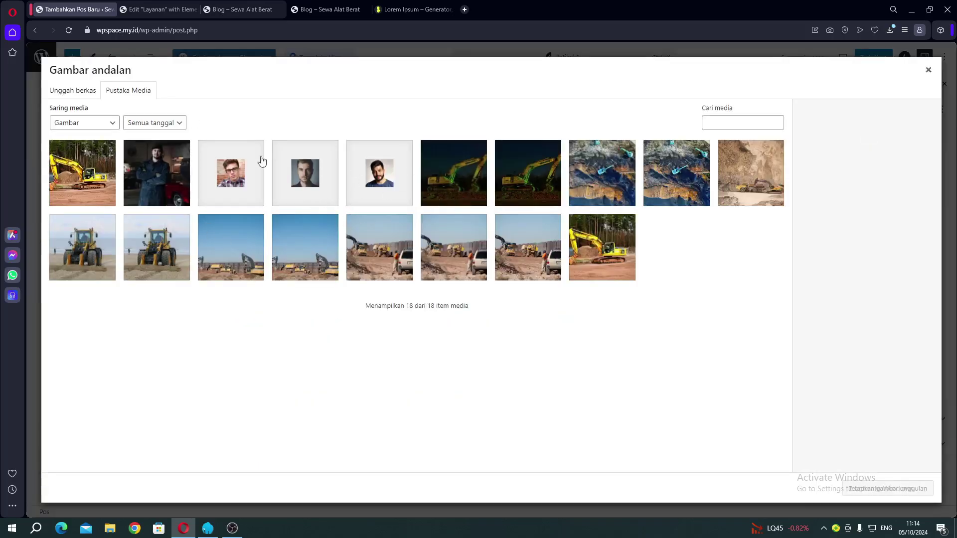
click(86, 94)
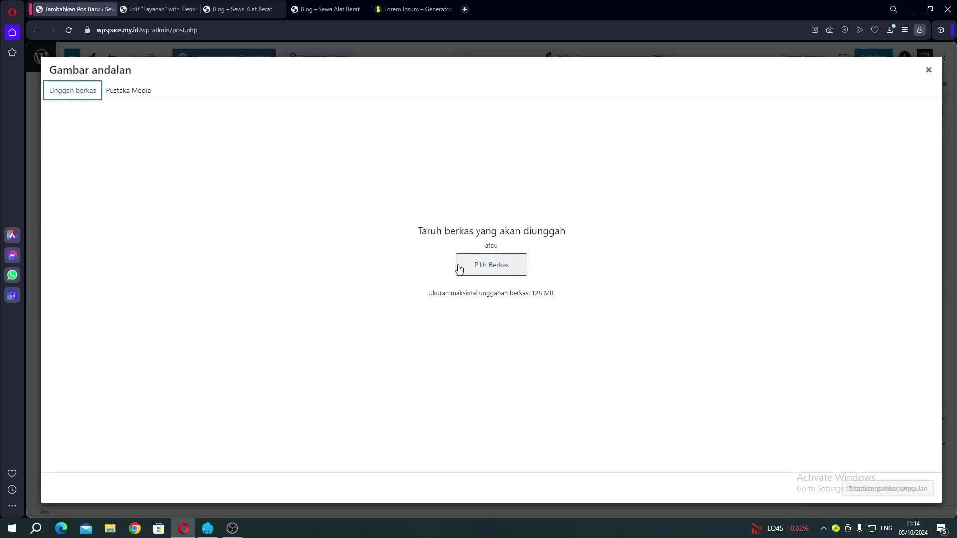
click(890, 30)
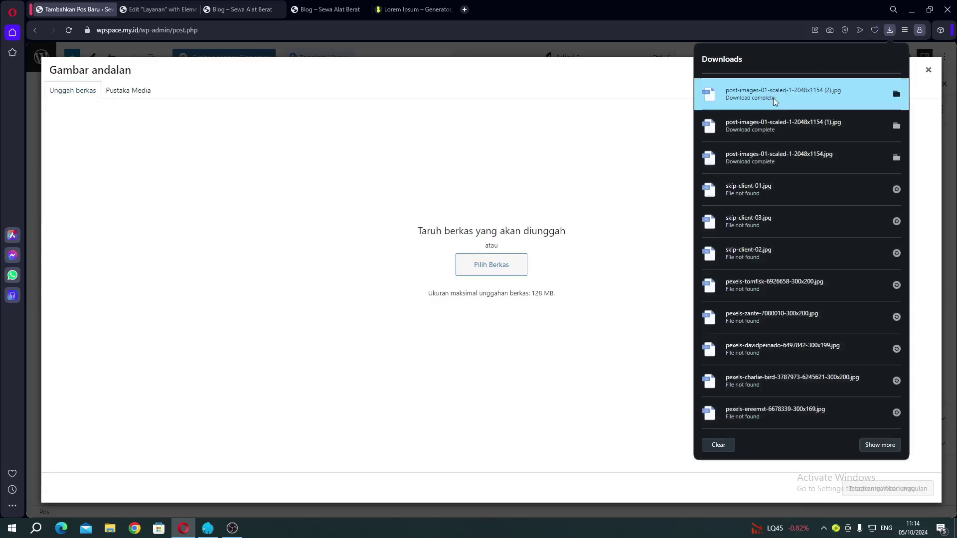
drag(773, 98, 452, 198)
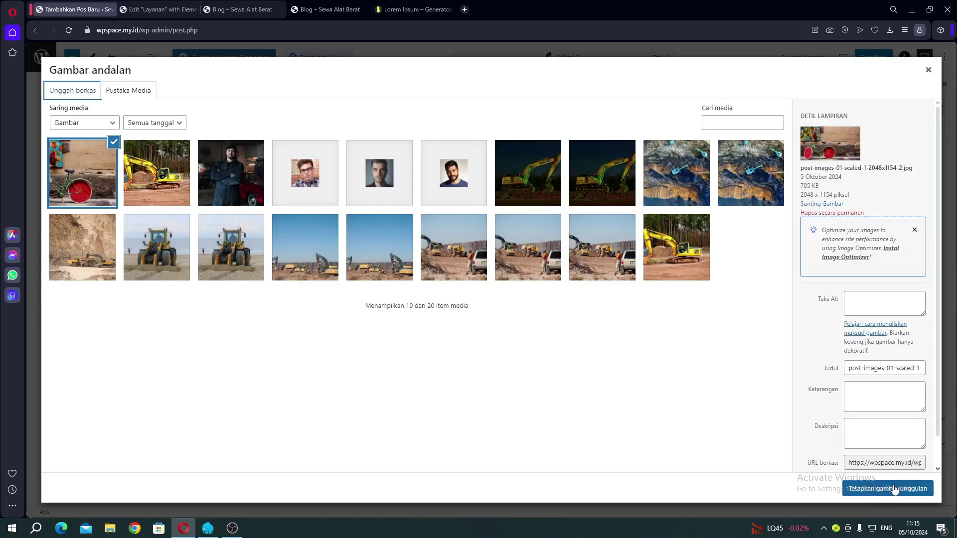
click(858, 490)
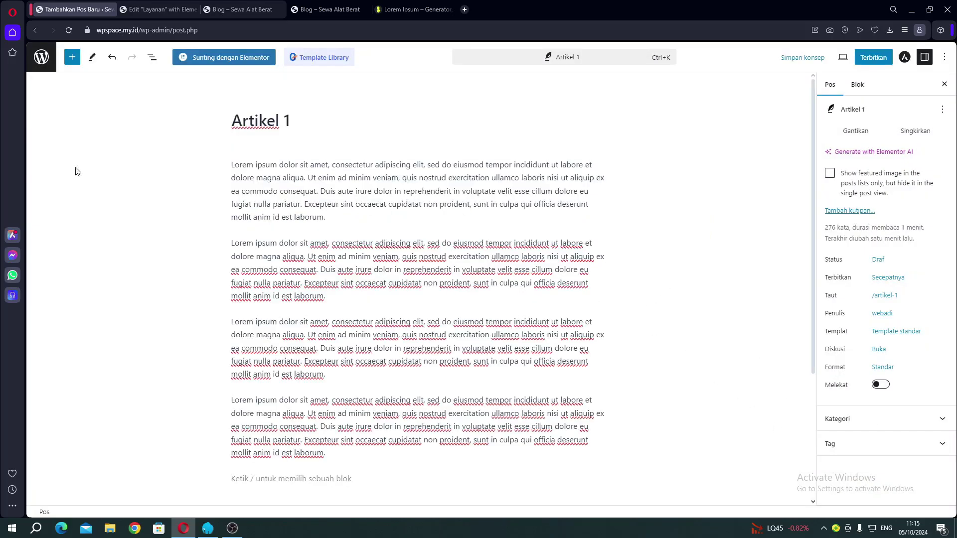
click(862, 61)
click(863, 61)
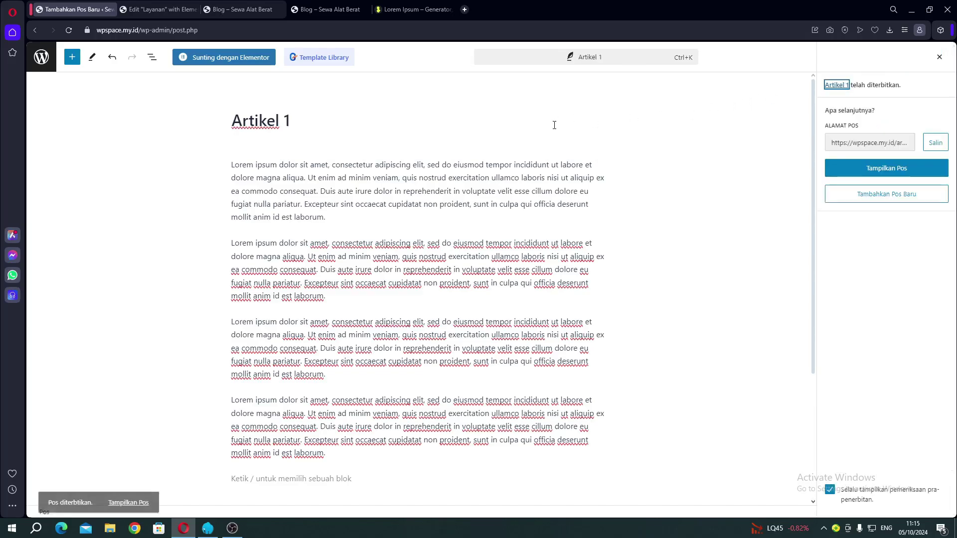
Step: Return to the list of all posts and move the Hello world! post to the trash
click(46, 69)
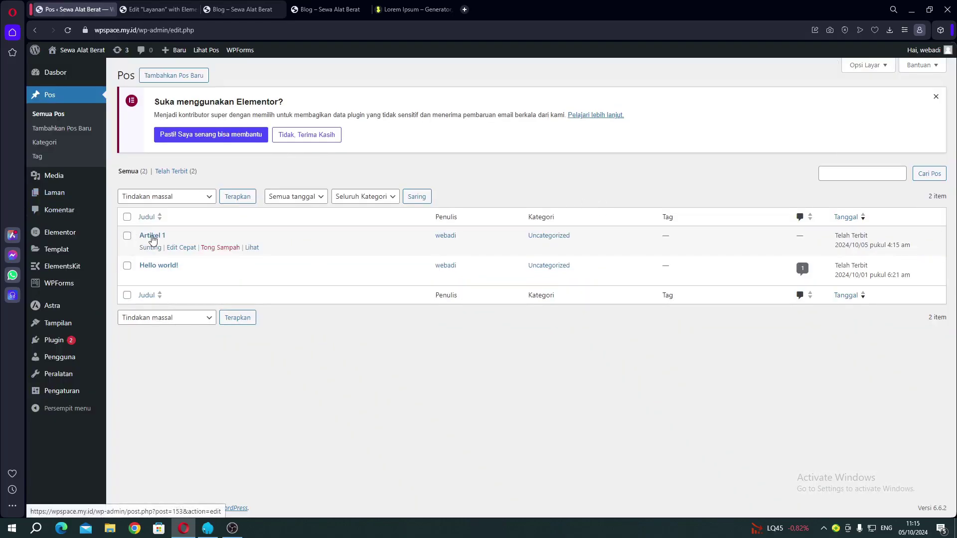
click(221, 278)
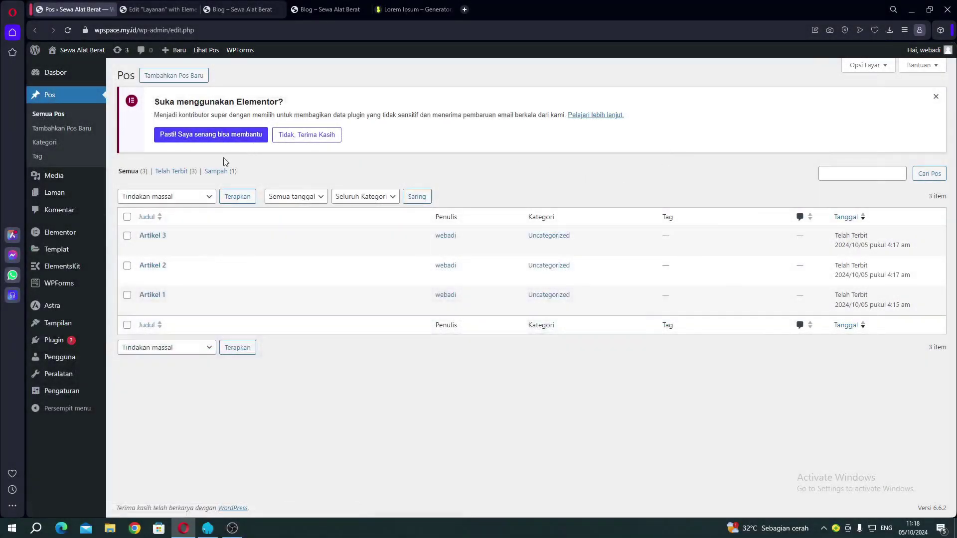
mouse_move(180, 266)
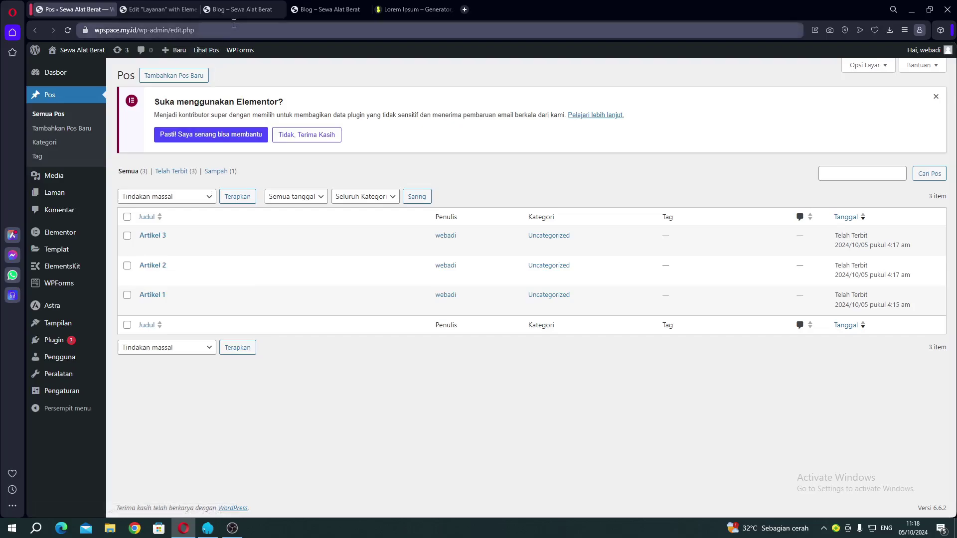
Step: Reload the site's live Blog page and check whether it lists the published articles
click(208, 11)
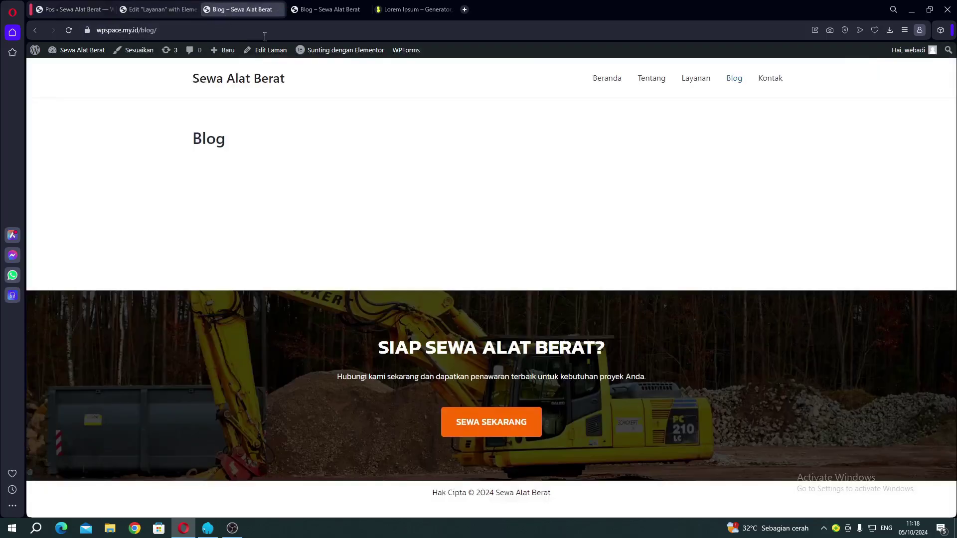
click(732, 84)
click(743, 79)
Step: Set Blog as the posts page (Laman Pos-pos) in the site's reading settings and save the changes
click(71, 15)
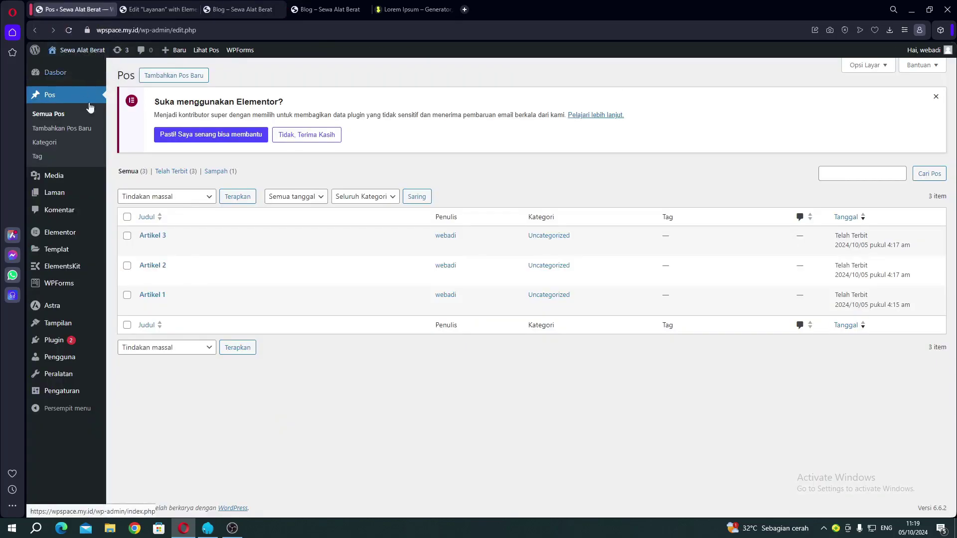
mouse_move(64, 391)
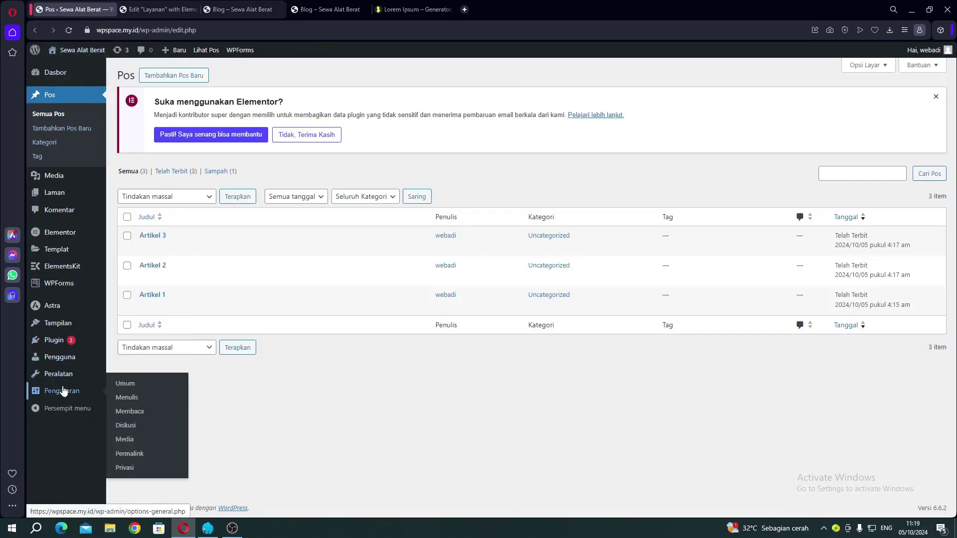
click(162, 419)
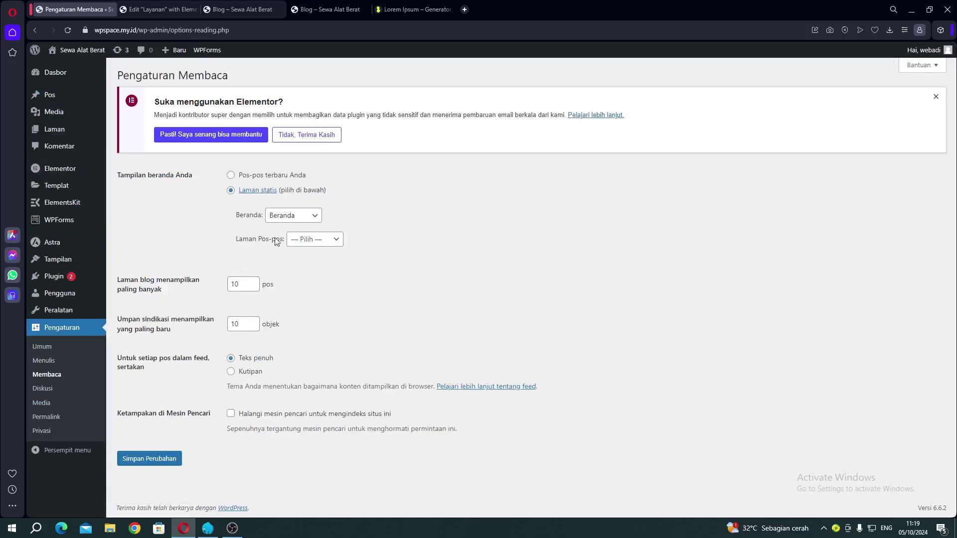
click(305, 241)
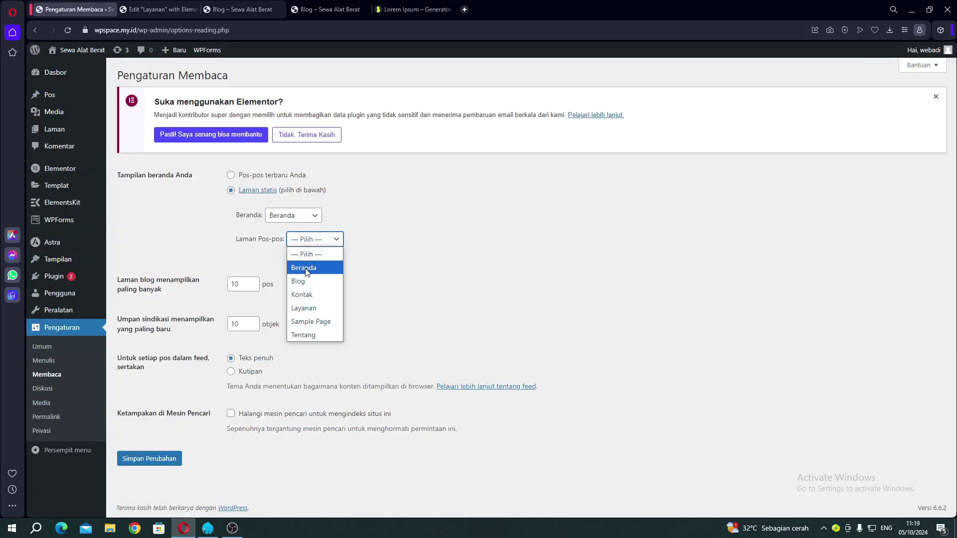
drag(239, 241, 243, 240)
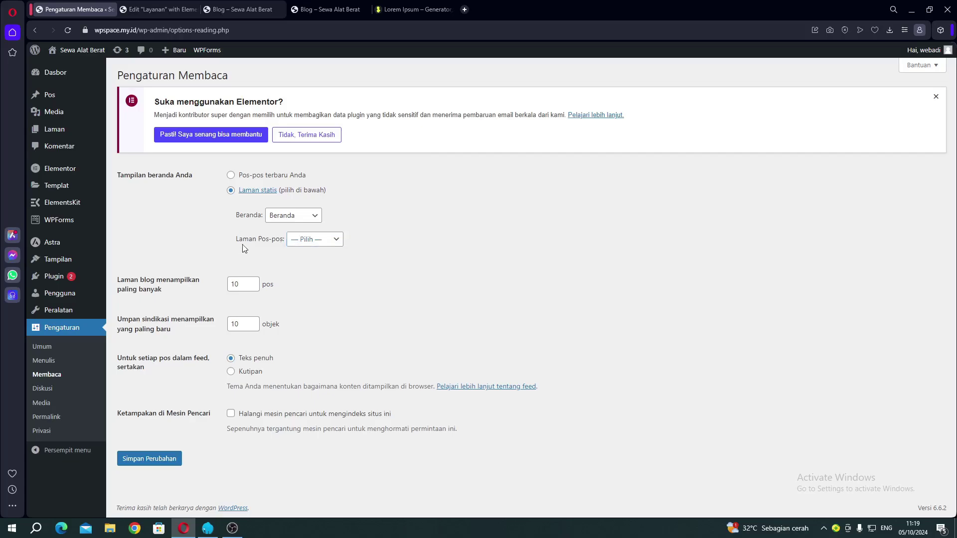
click(305, 240)
click(304, 280)
click(148, 459)
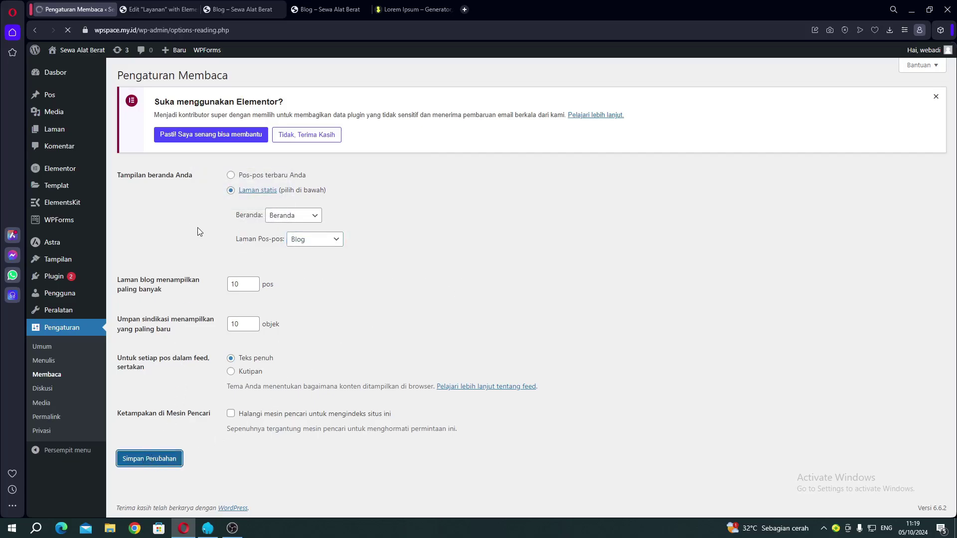
Step: Reload the site's live Blog page and compare its article layout and header with the reference site's Blog page
click(235, 9)
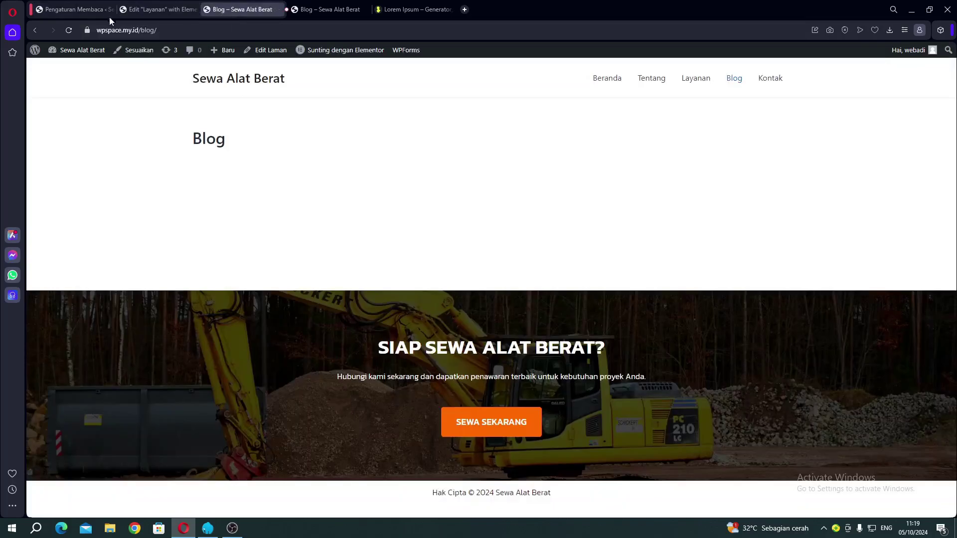
click(68, 30)
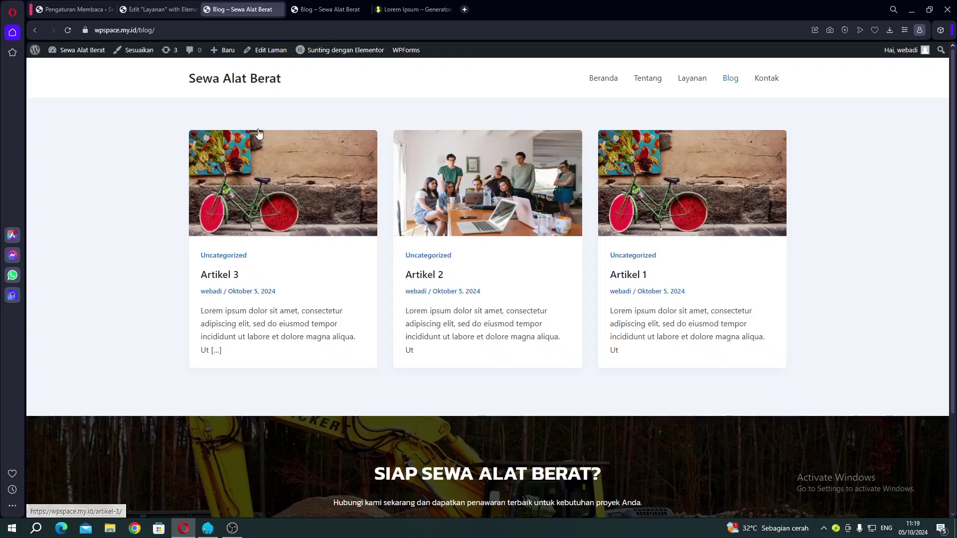
click(78, 9)
drag(235, 266, 264, 268)
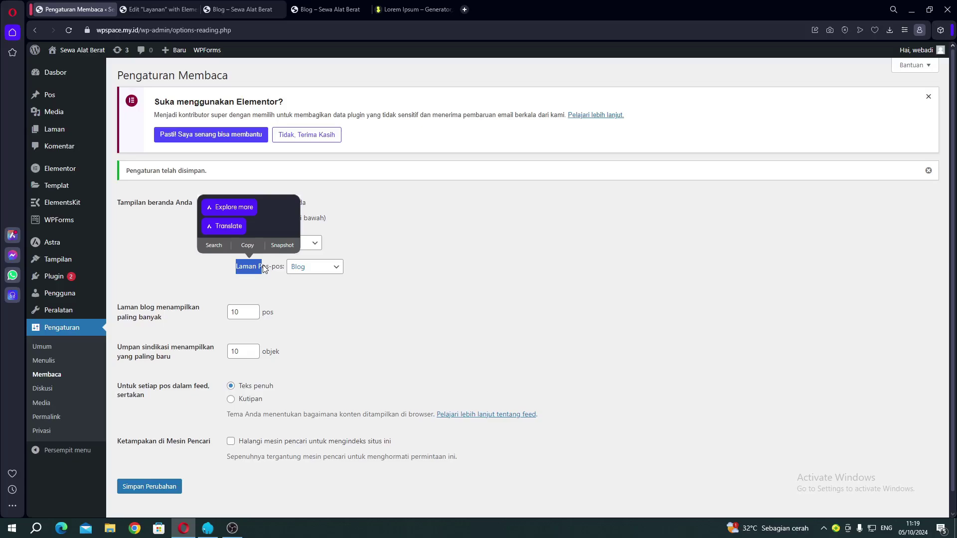
click(247, 7)
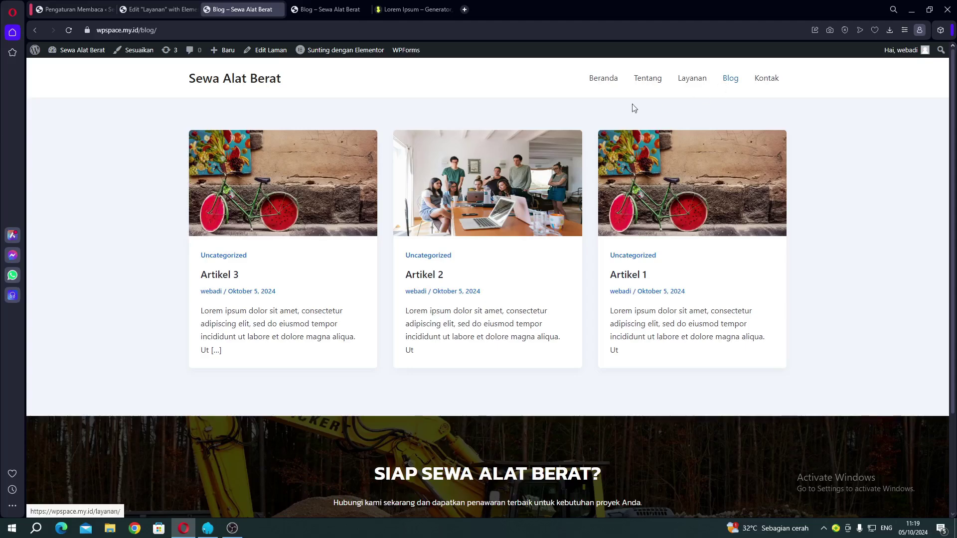
click(307, 10)
scroll(386, 174, up, 10)
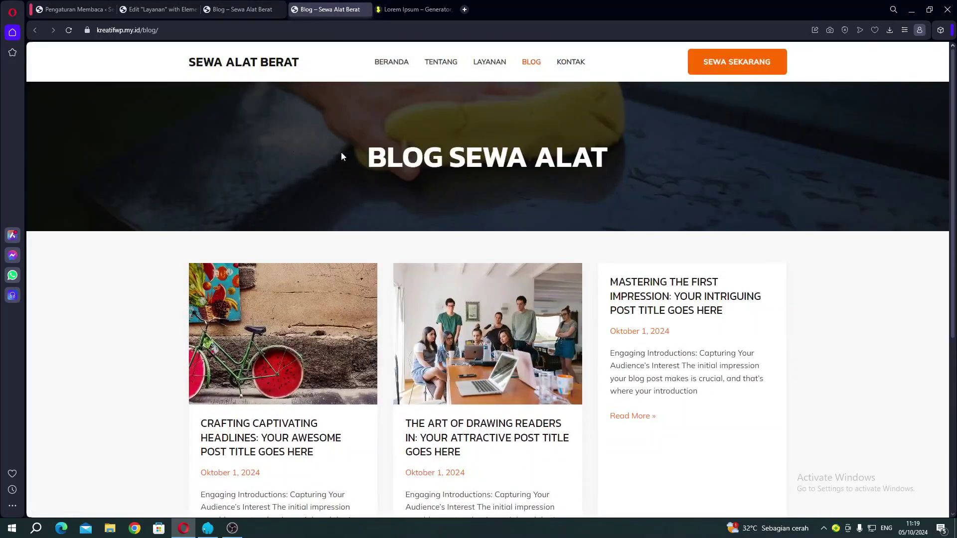
drag(403, 155, 508, 152)
click(554, 157)
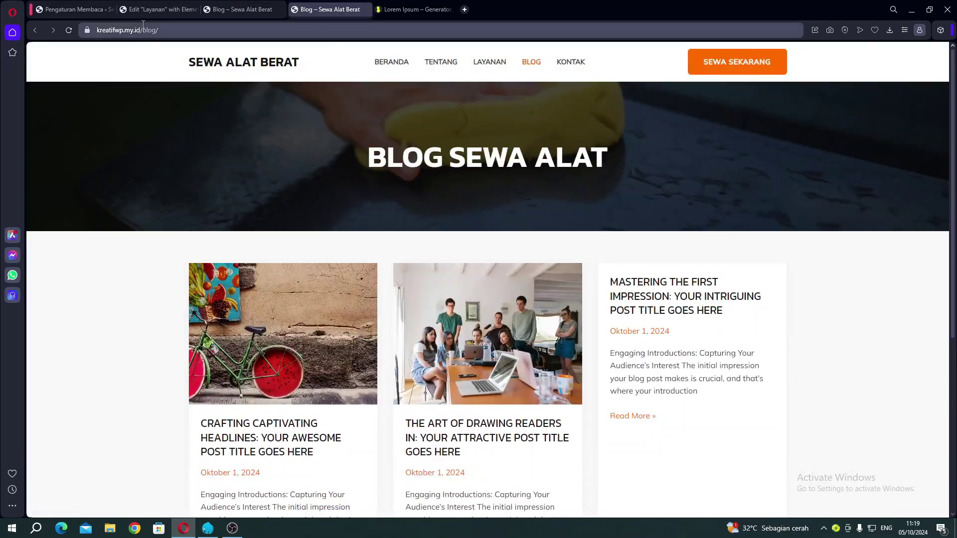
Step: Reset the posts page in the reading settings to — Pilih — and save the changes
click(56, 10)
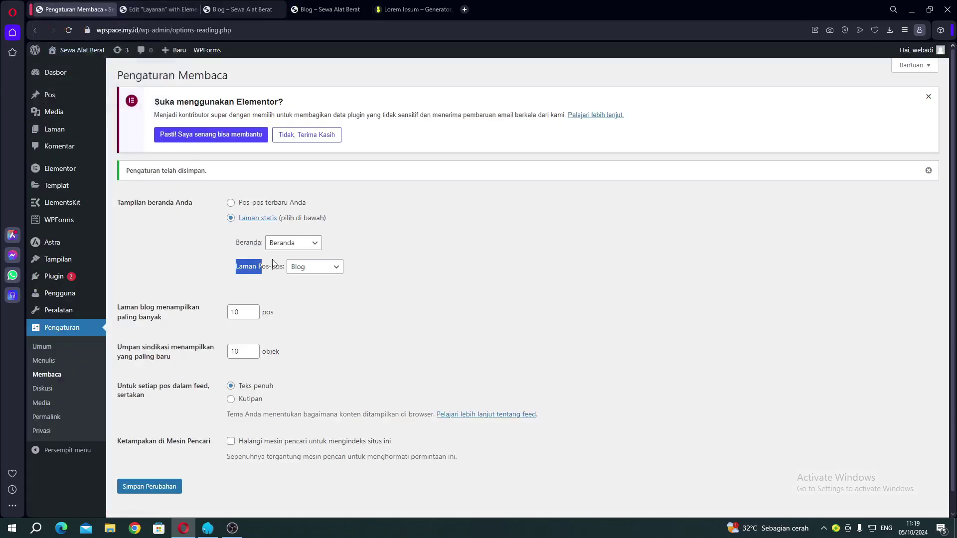
click(298, 271)
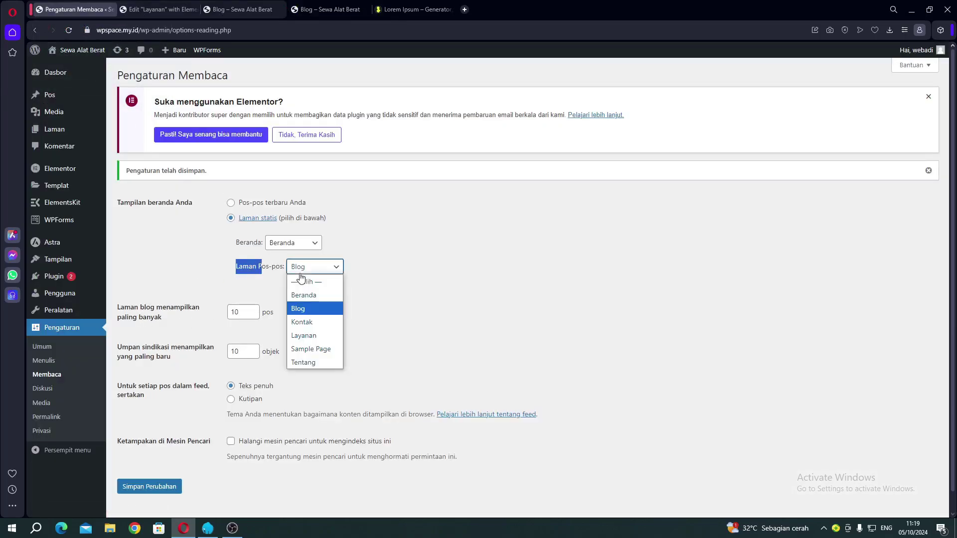
click(304, 283)
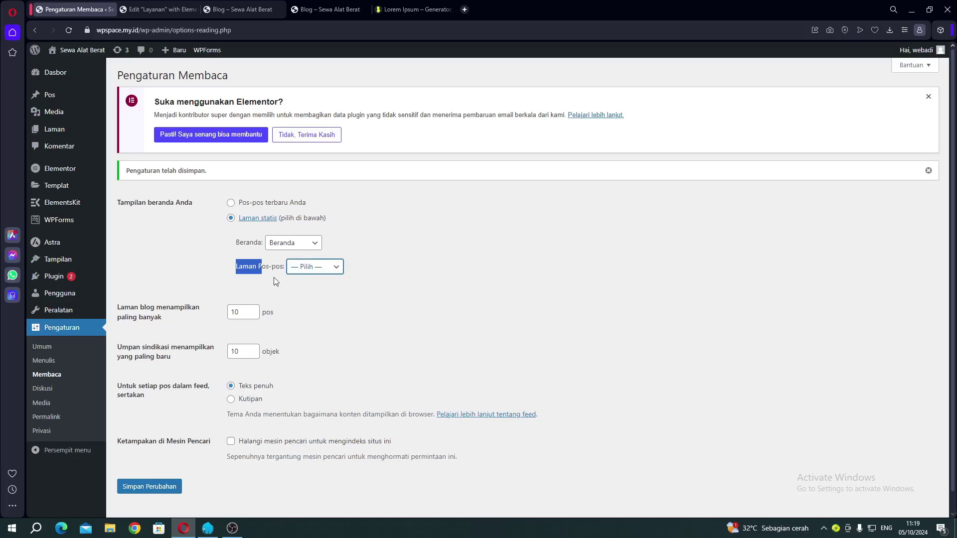
click(161, 484)
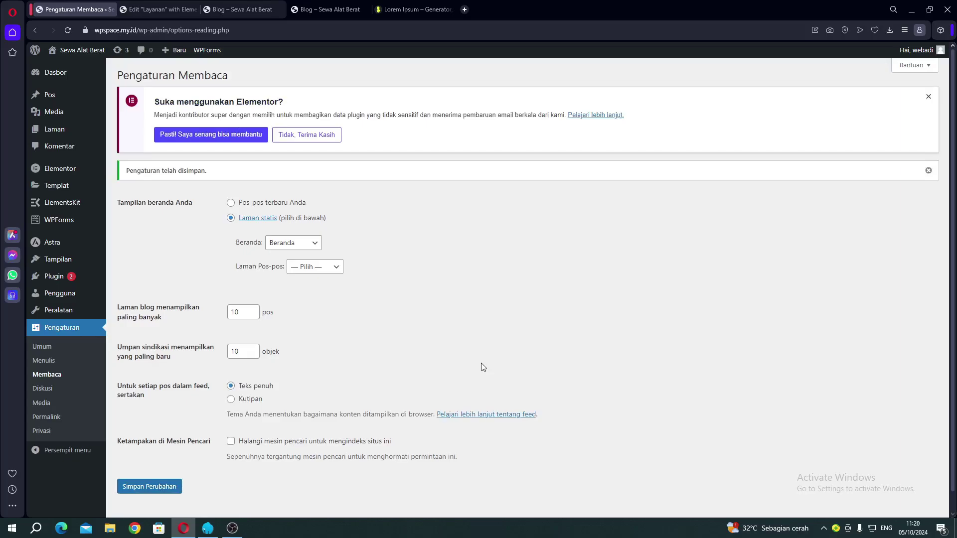
Step: Review the reference Blog page's post grid, search the plugin directory for "essential addon", and install and activate Essential Addons for Elementor
click(329, 10)
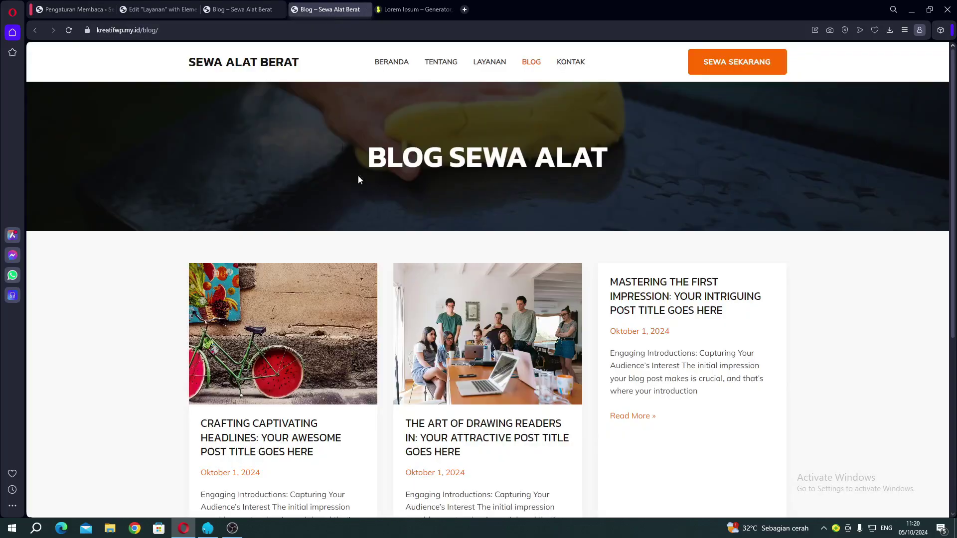
scroll(429, 358, down, 3)
scroll(429, 358, down, 1)
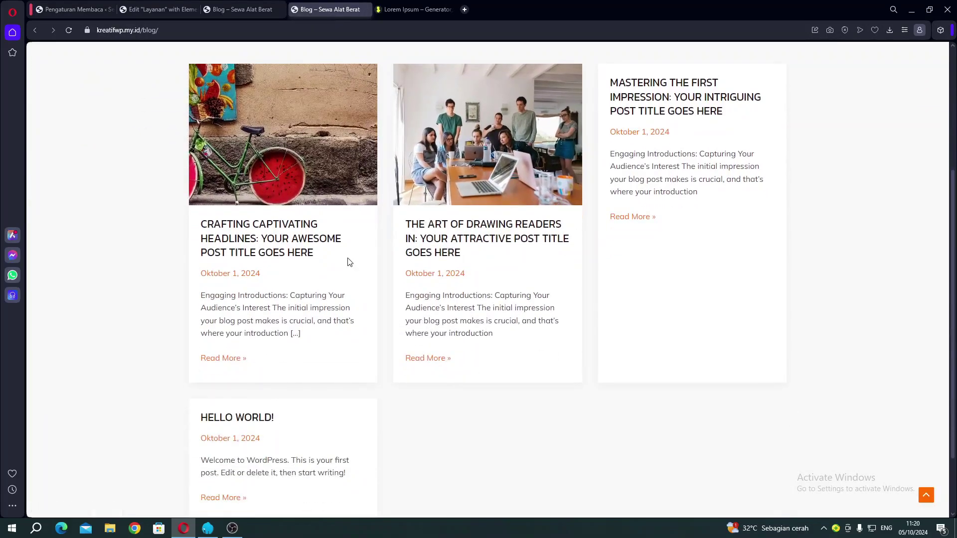
scroll(349, 262, up, 5)
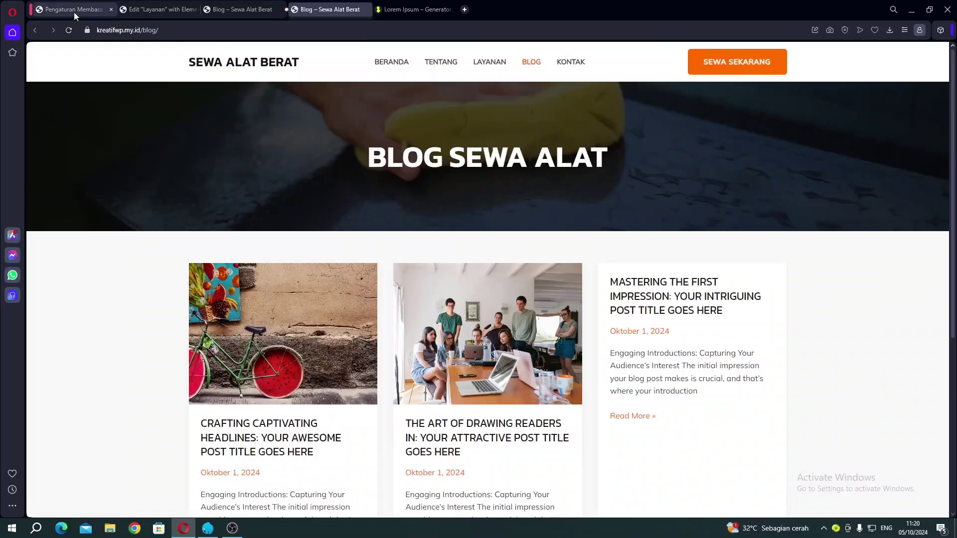
click(73, 10)
mouse_move(58, 279)
click(141, 299)
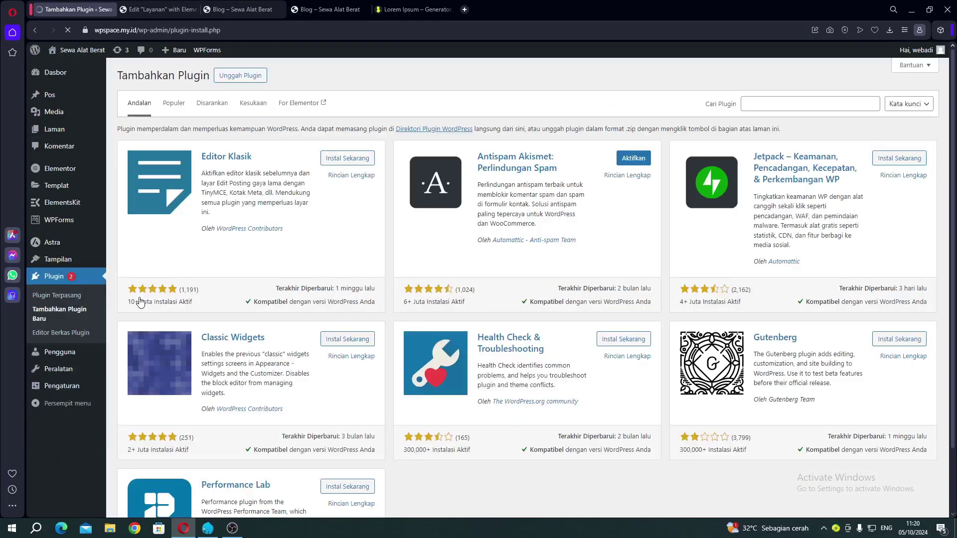
click(772, 104)
text(essential addon)
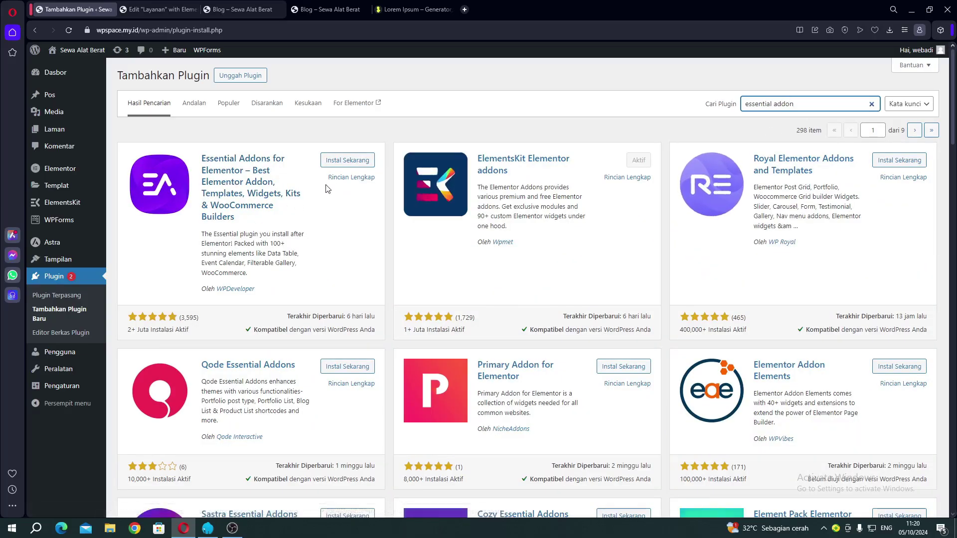
click(333, 162)
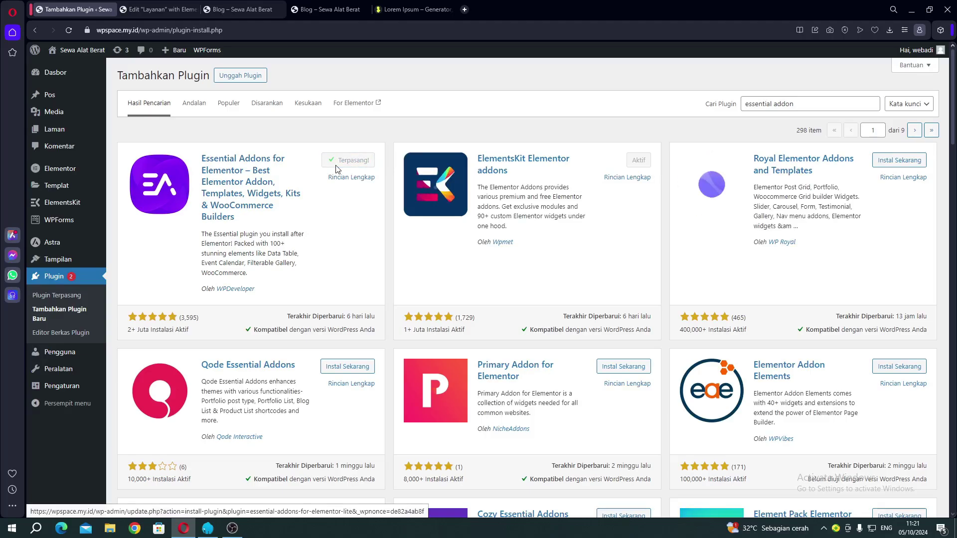
click(369, 166)
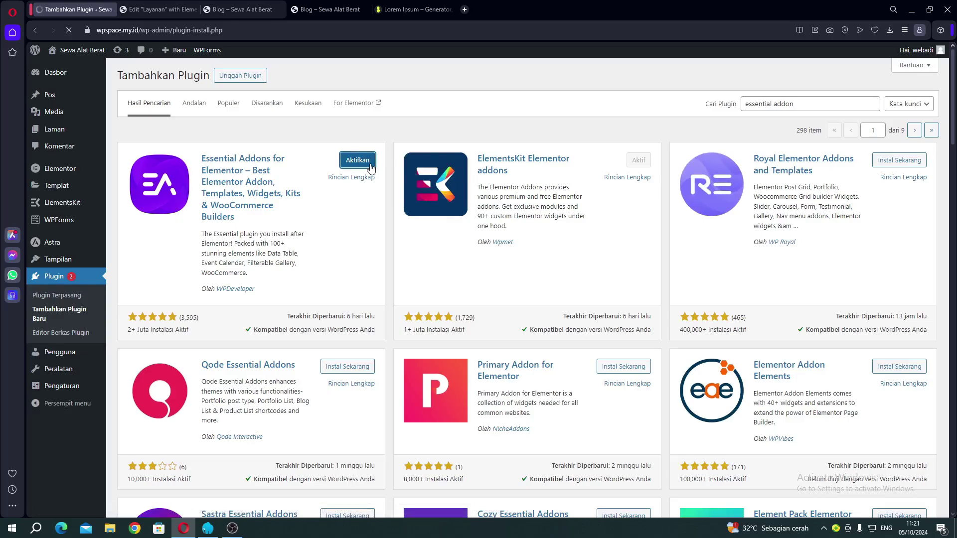
Step: Close the Layanan page's editor tab and proceed through the Essential Addons setup wizard with the Basic (Recommended) configuration
click(143, 7)
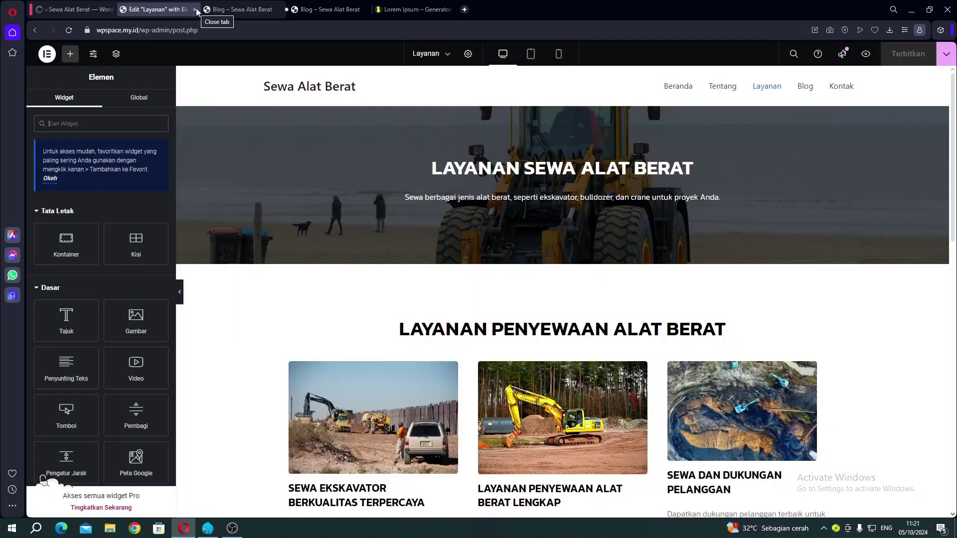
click(195, 10)
click(70, 10)
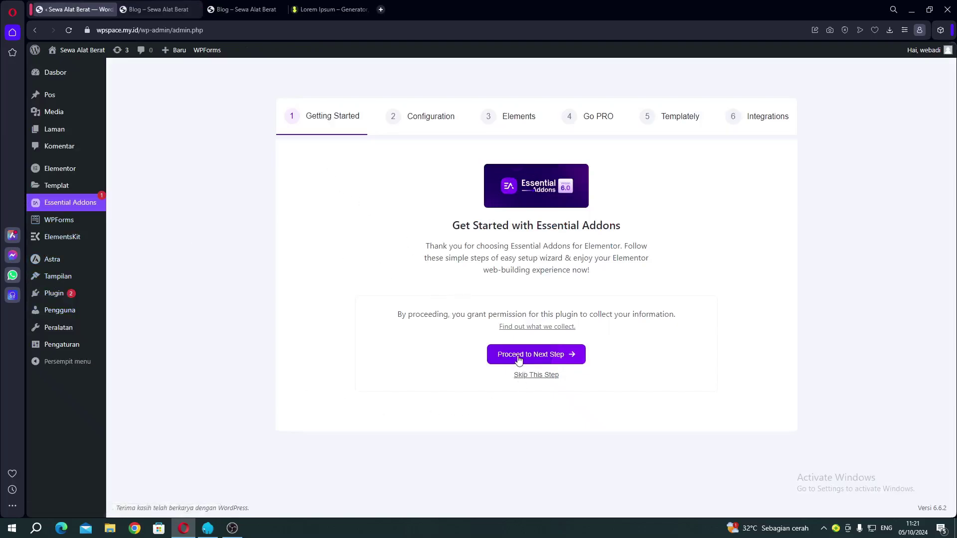
click(539, 355)
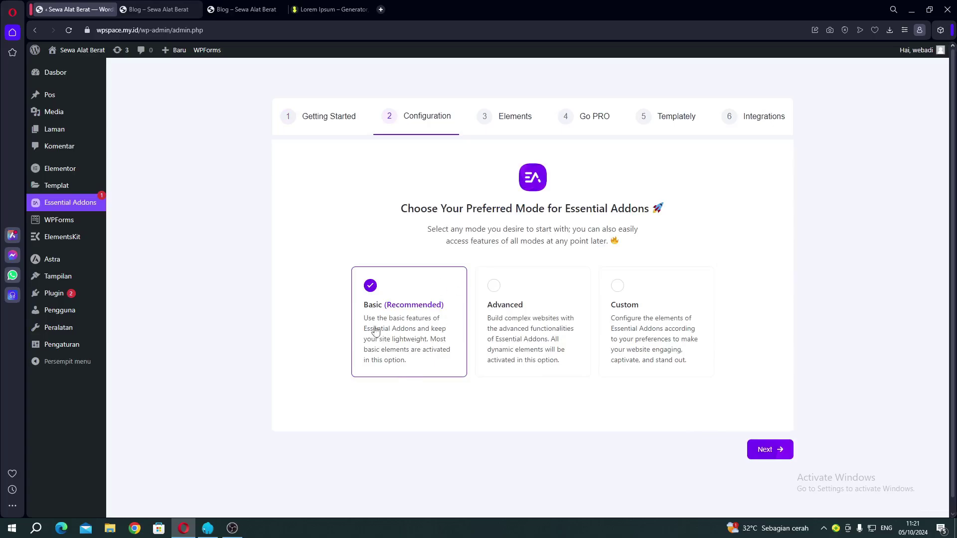
click(765, 454)
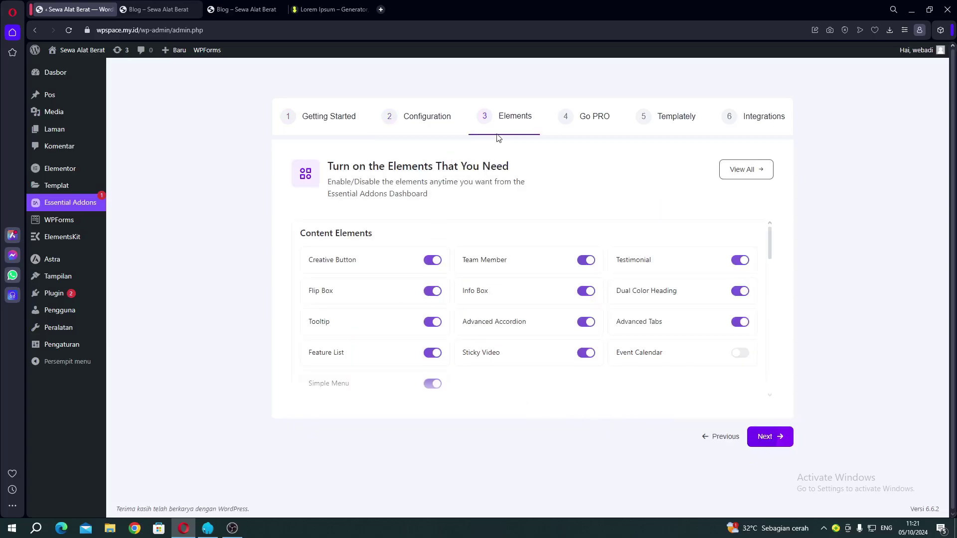
Step: Enable the Post Grid element among the Dynamic Content Elements and continue to the wizard's Go PRO stage
click(751, 181)
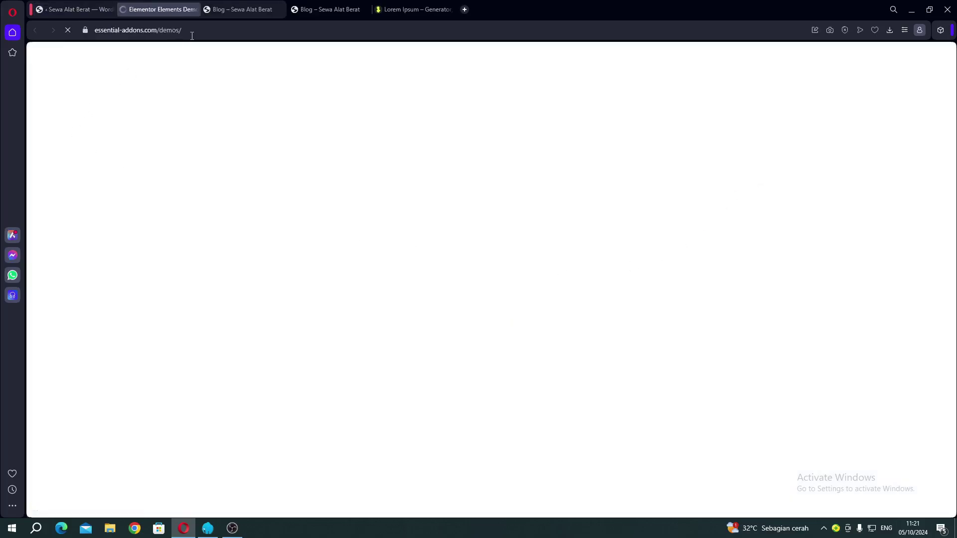
click(194, 9)
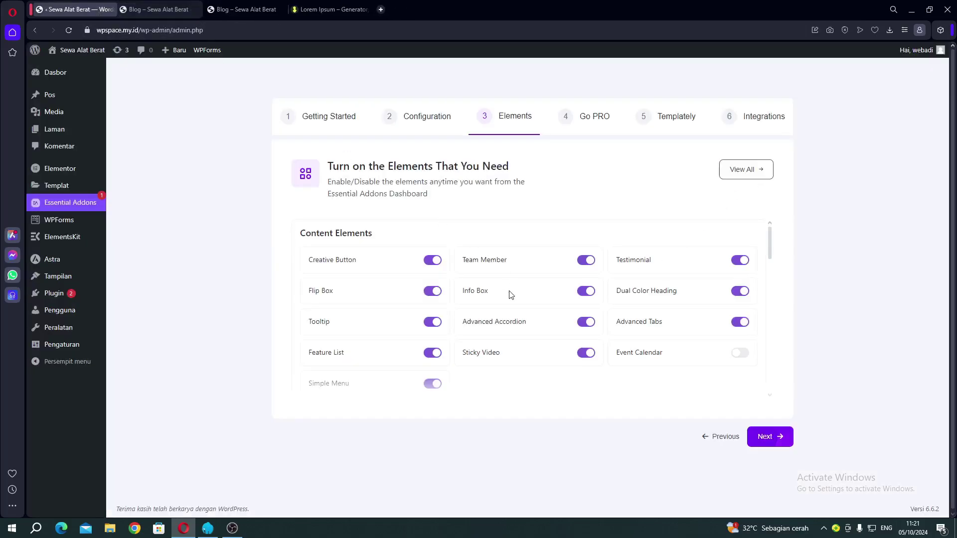
scroll(492, 313, down, 1)
scroll(448, 315, down, 3)
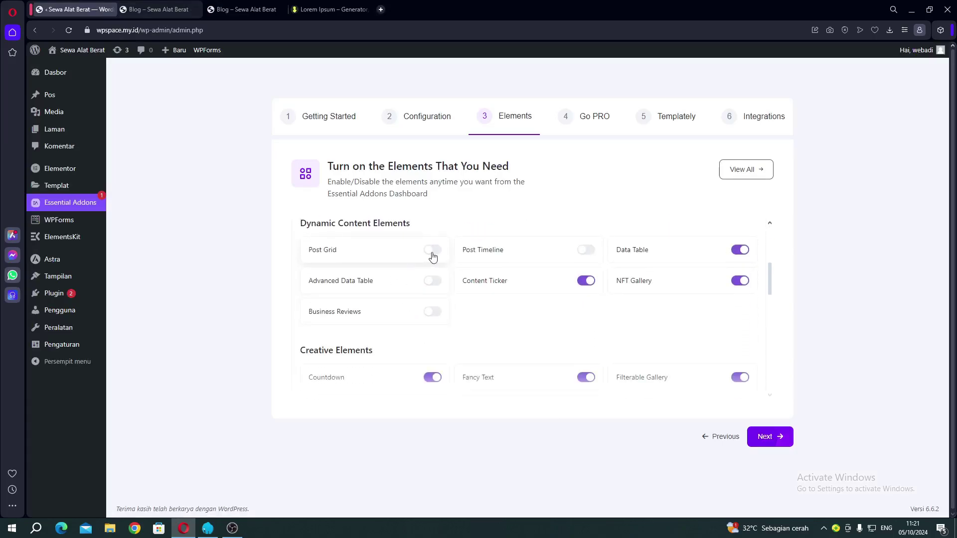
click(432, 250)
click(771, 436)
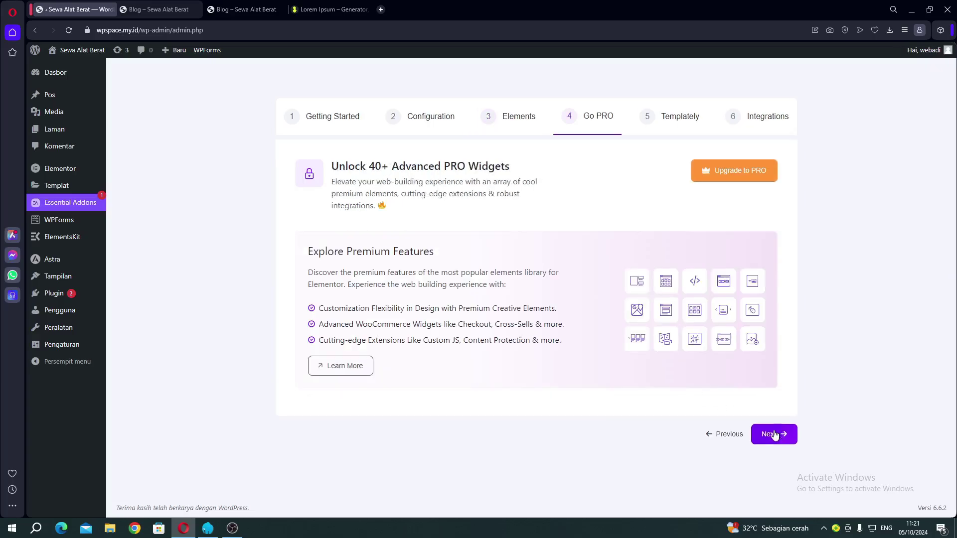
Step: Finish the Essential Addons setup without upgrading to PRO, skipping the Templately templates and activating no integrations
click(774, 435)
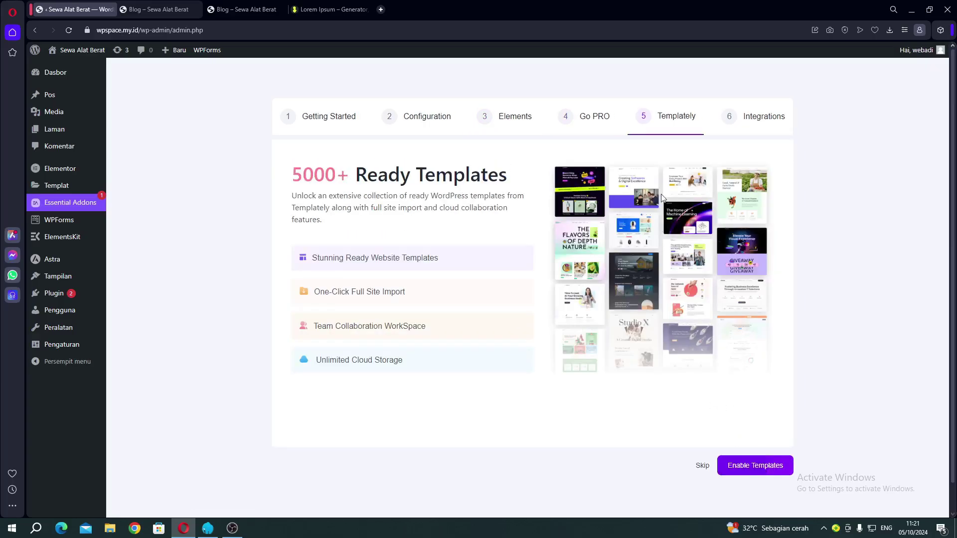
drag(666, 120, 691, 461)
click(701, 467)
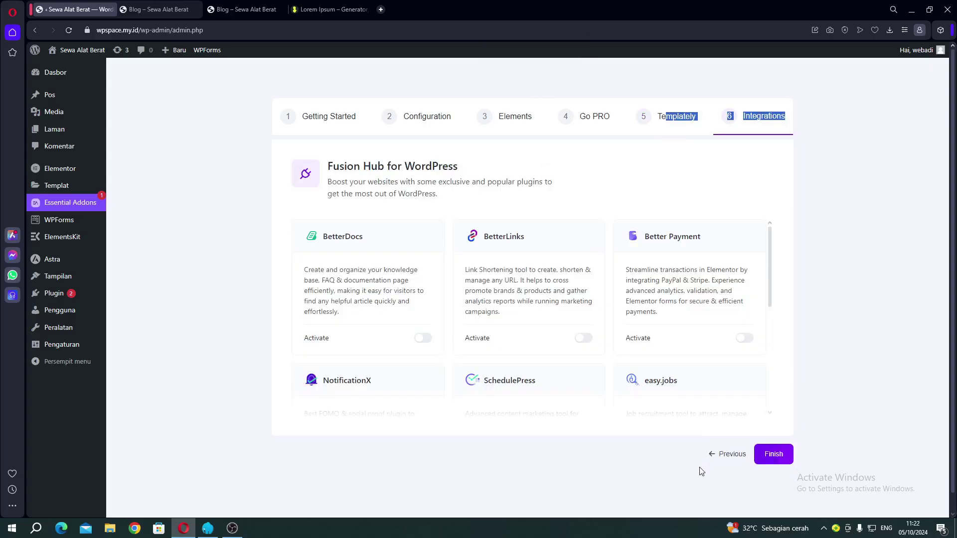
click(766, 457)
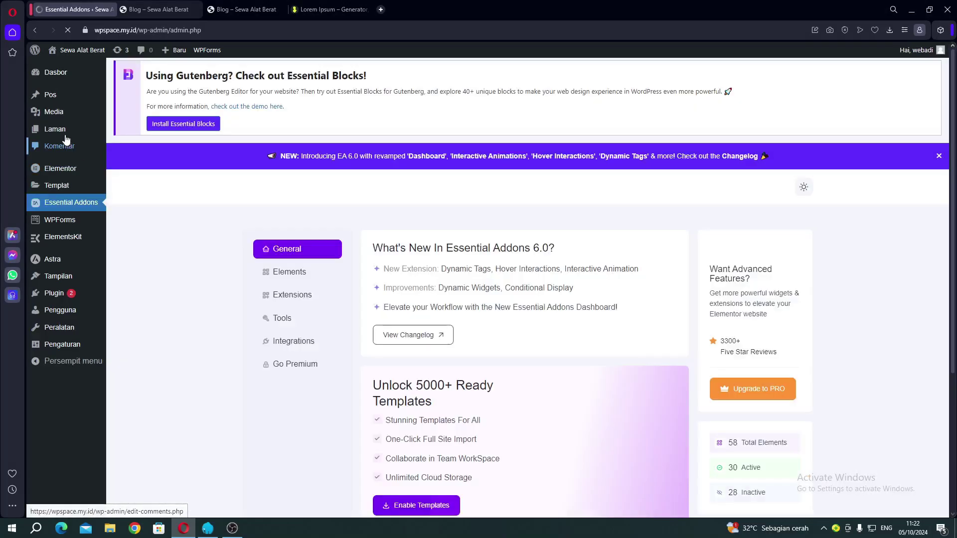
mouse_move(70, 130)
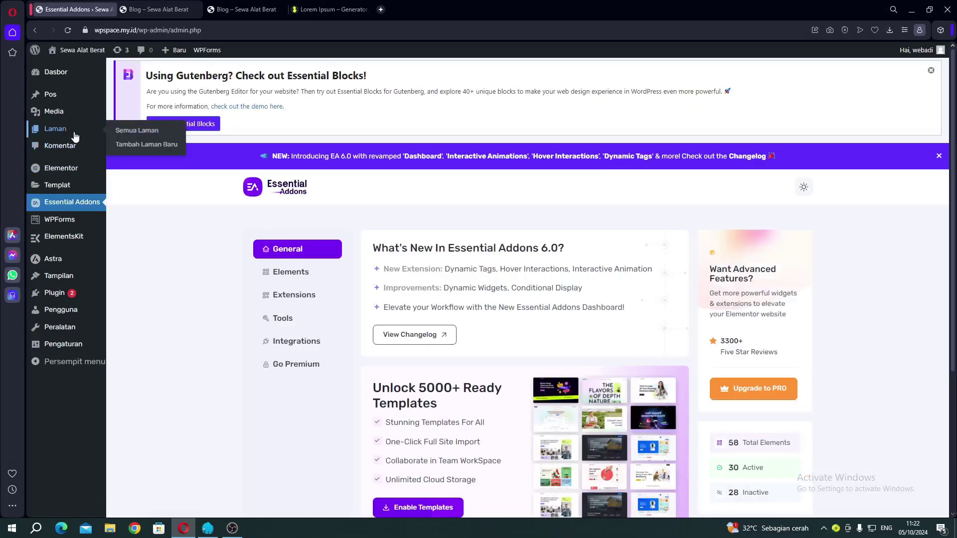
Step: Open the Blog page from the site's page list and edit it with Elementor
click(117, 134)
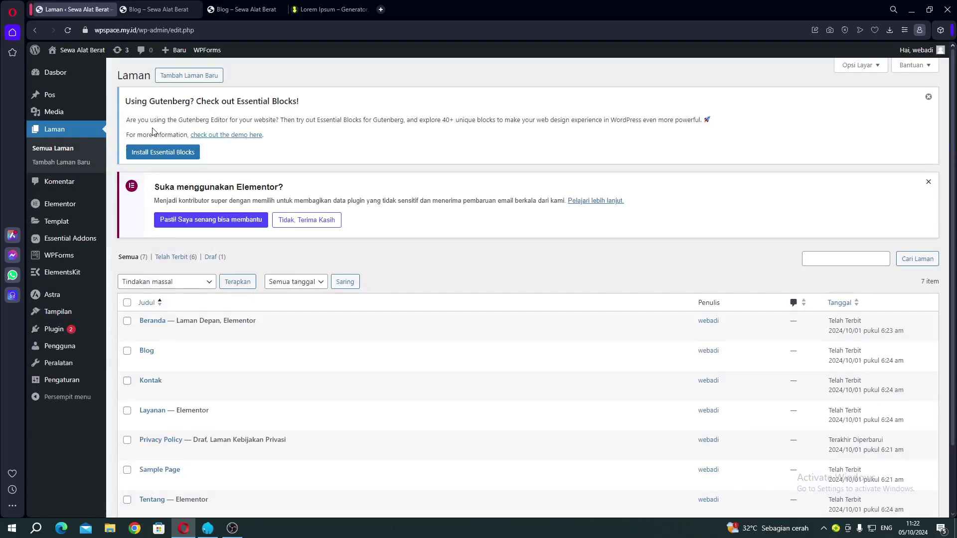
scroll(152, 275, down, 2)
click(150, 288)
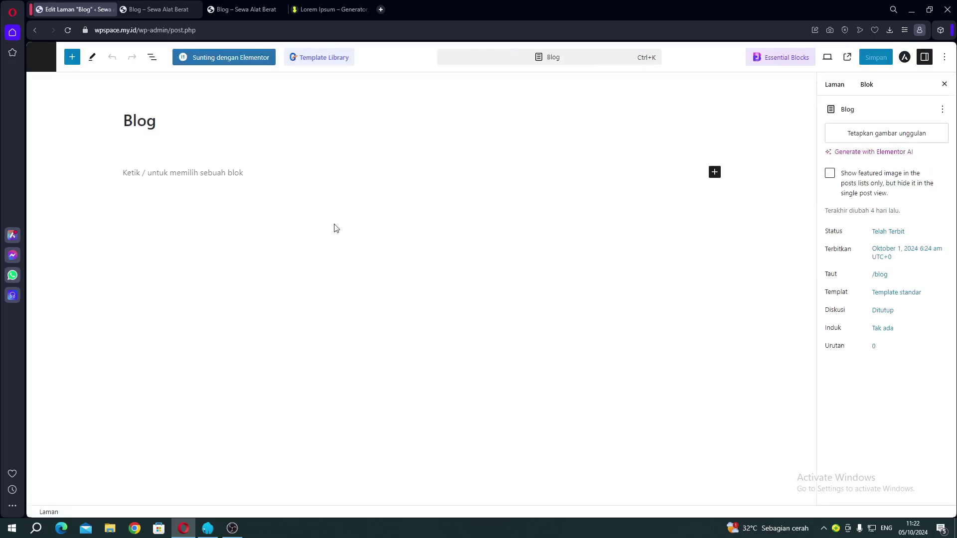
click(250, 63)
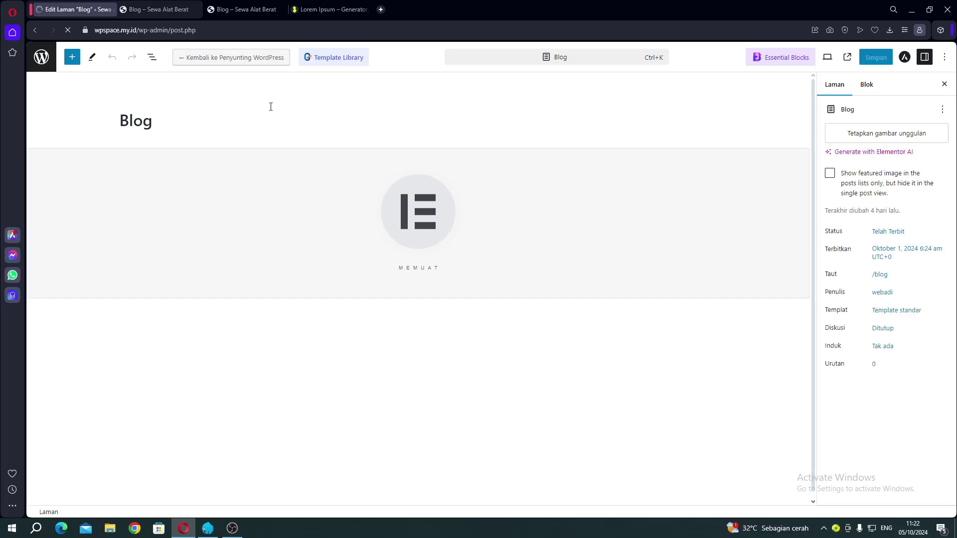
Step: Look over the reference site's Kontak page, including its hero section and contact form
click(241, 8)
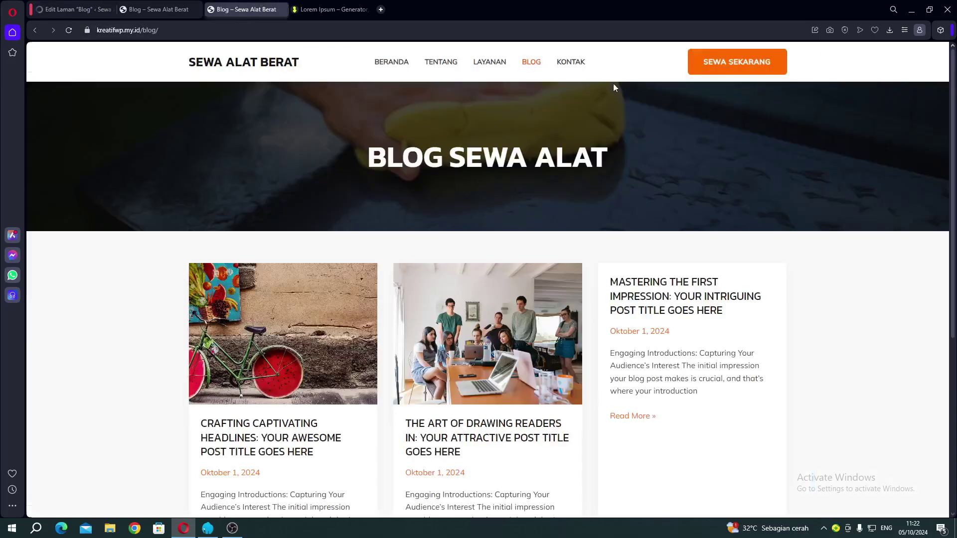
click(572, 62)
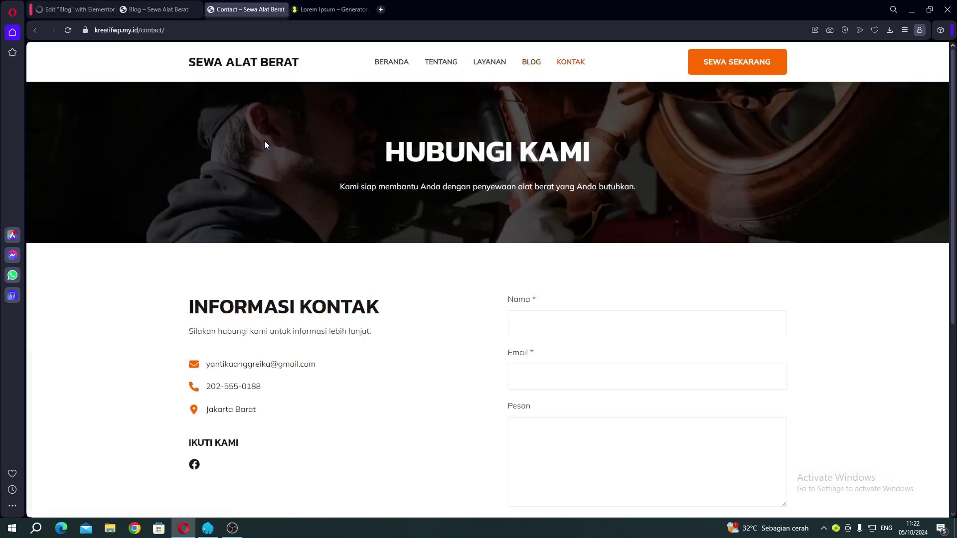
scroll(264, 142, down, 1)
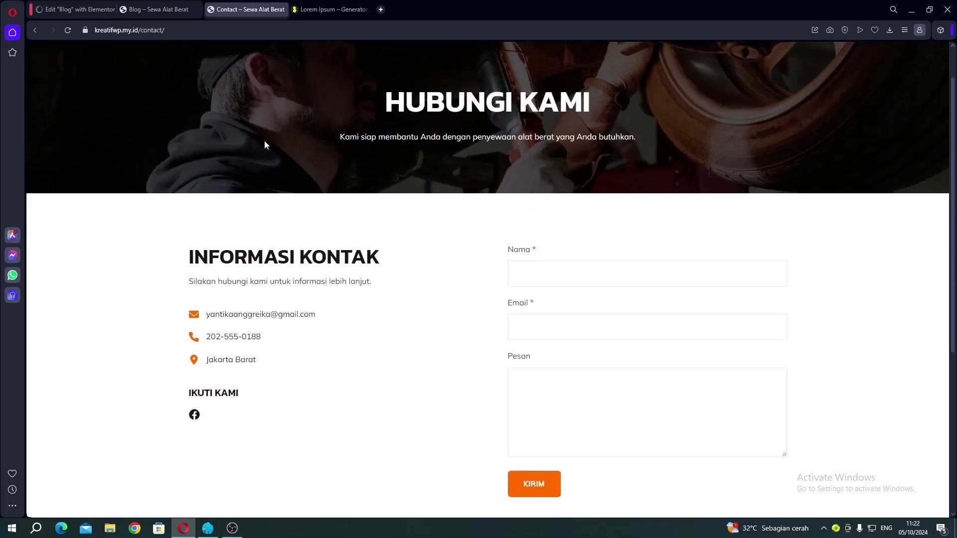
Step: Insert the saved container "template 1" into the Blog page without applying its template settings
click(100, 9)
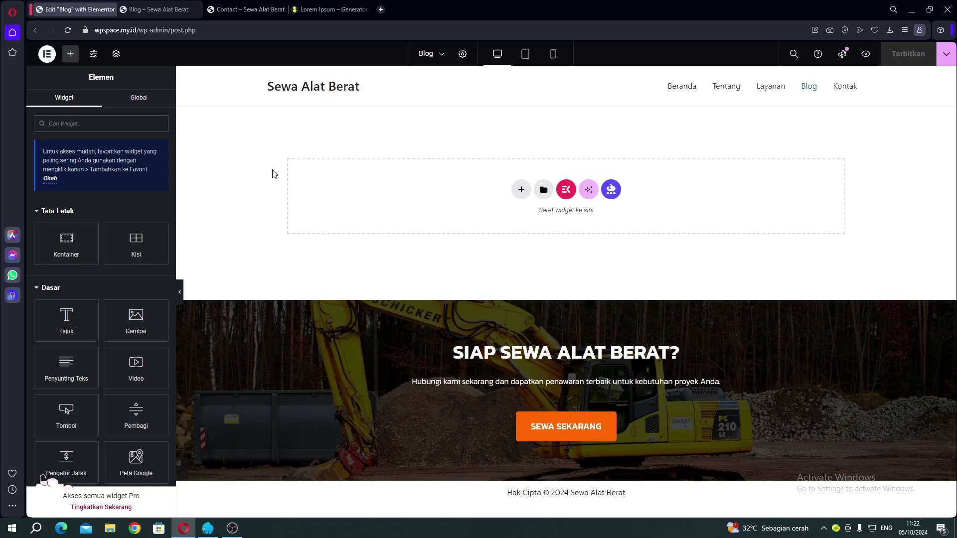
click(543, 190)
click(516, 101)
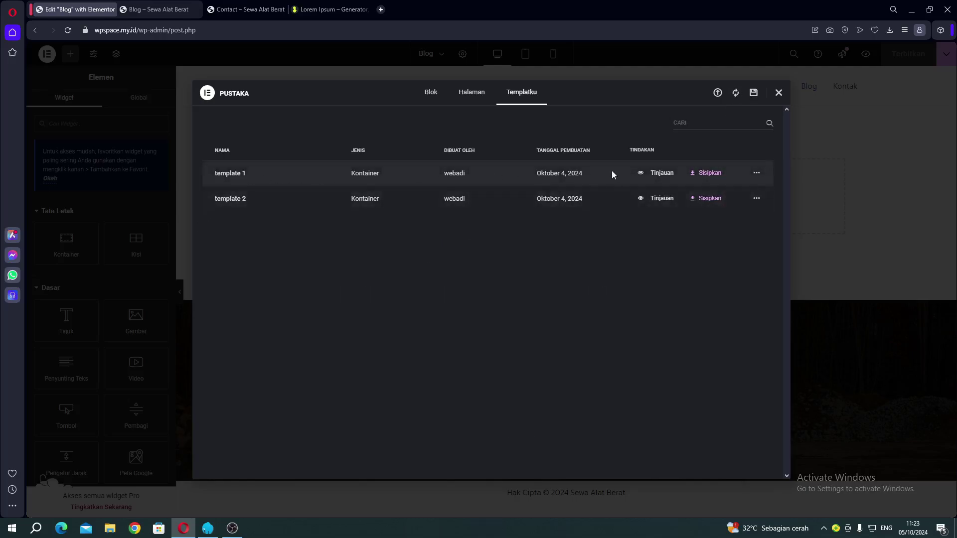
click(722, 174)
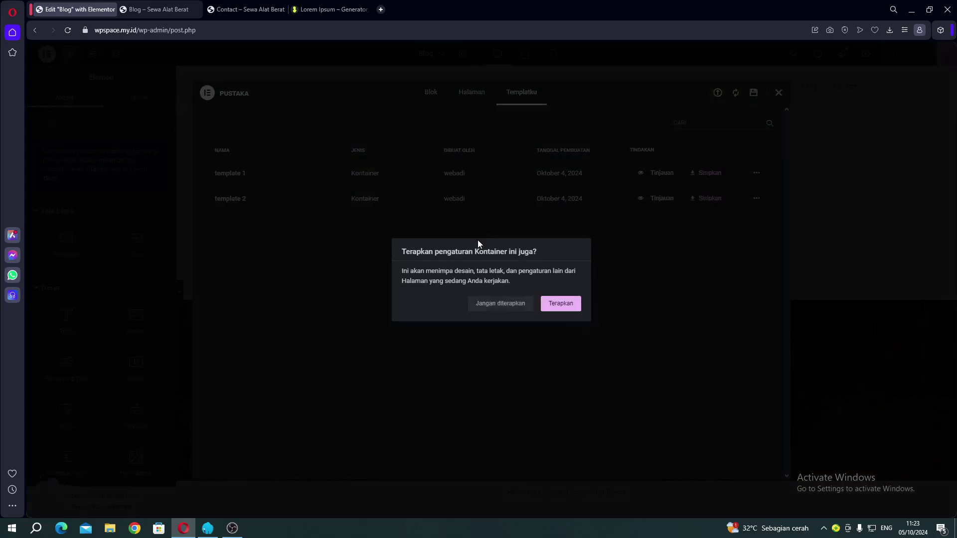
click(488, 306)
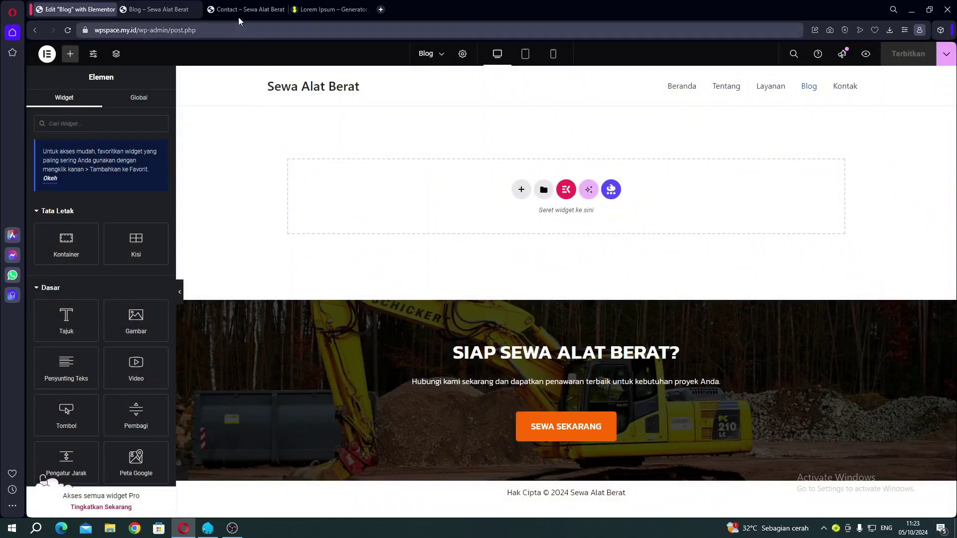
Step: Review the hero heading on the reference site's Blog page
click(223, 11)
scroll(675, 104, up, 1)
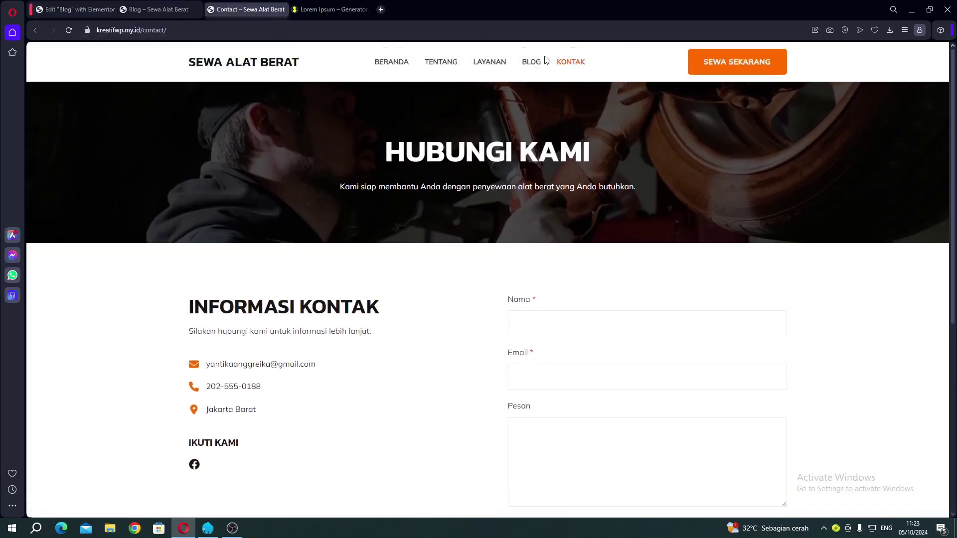
click(532, 62)
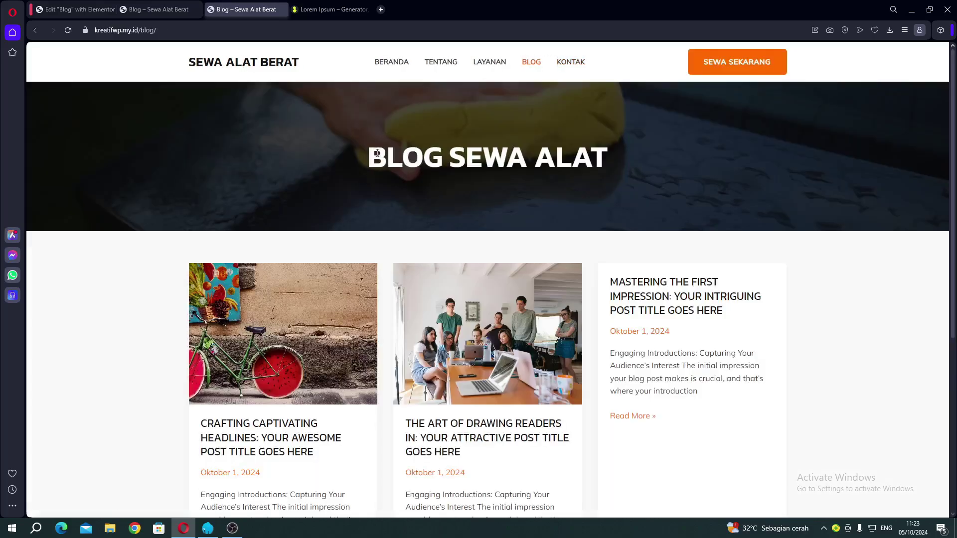
drag(377, 153, 514, 130)
click(514, 130)
Step: Change the hero heading to "Blog Sewa Alat" to match the reference page, and delete the description text beneath it
click(92, 11)
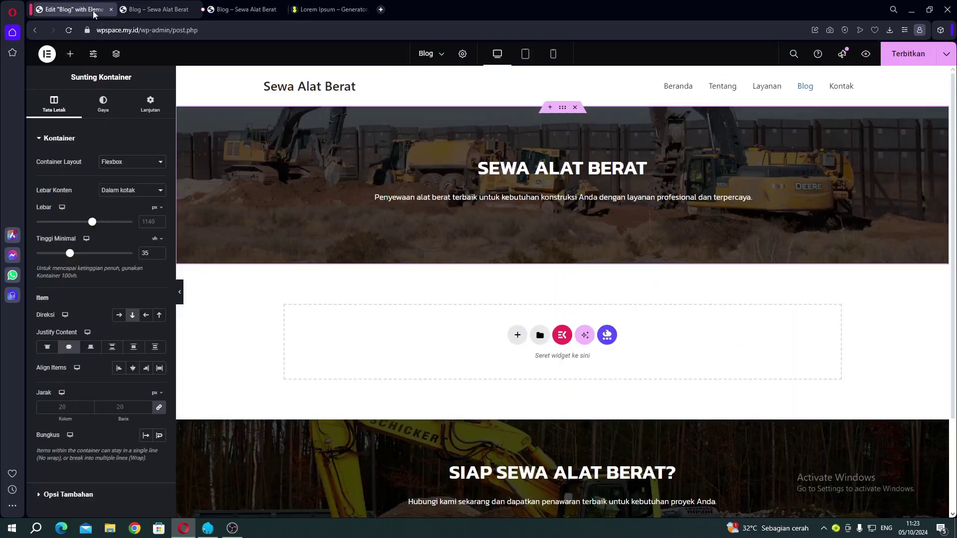
click(502, 170)
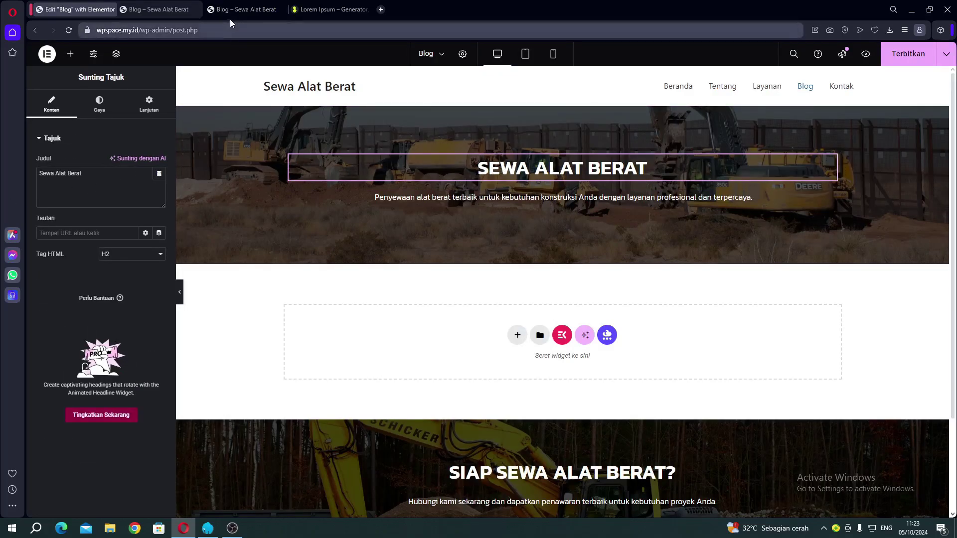
click(256, 14)
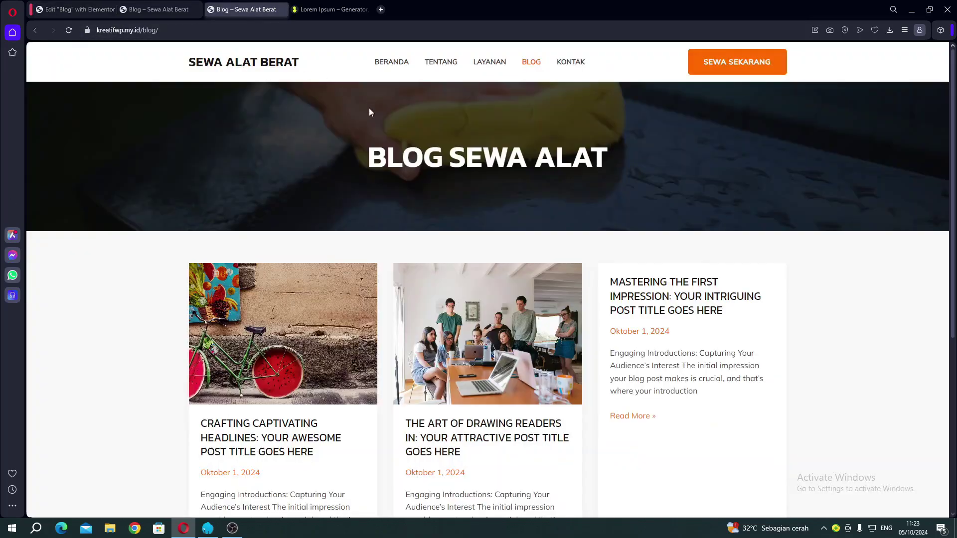
drag(368, 157, 631, 163)
click(74, 9)
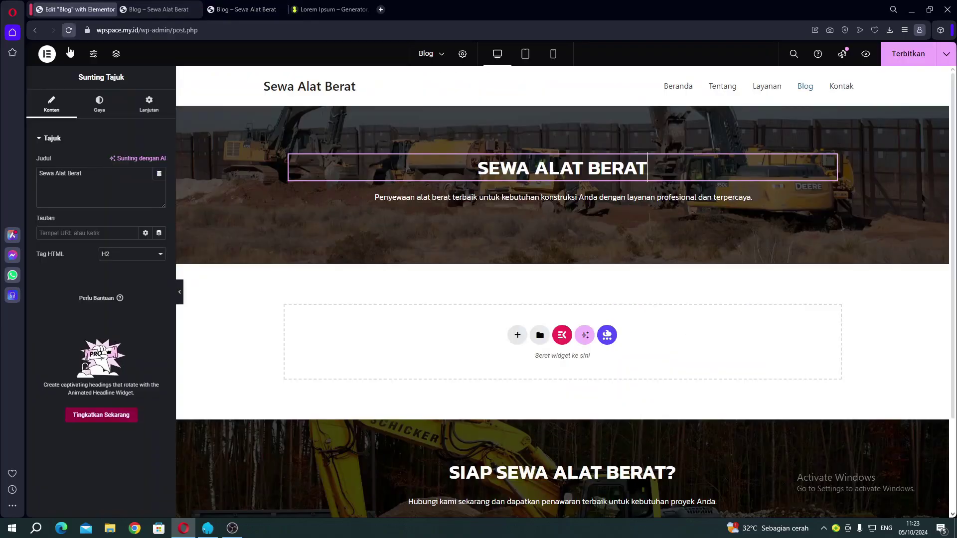
triple_click(97, 175)
text(Blog Sewa Alat)
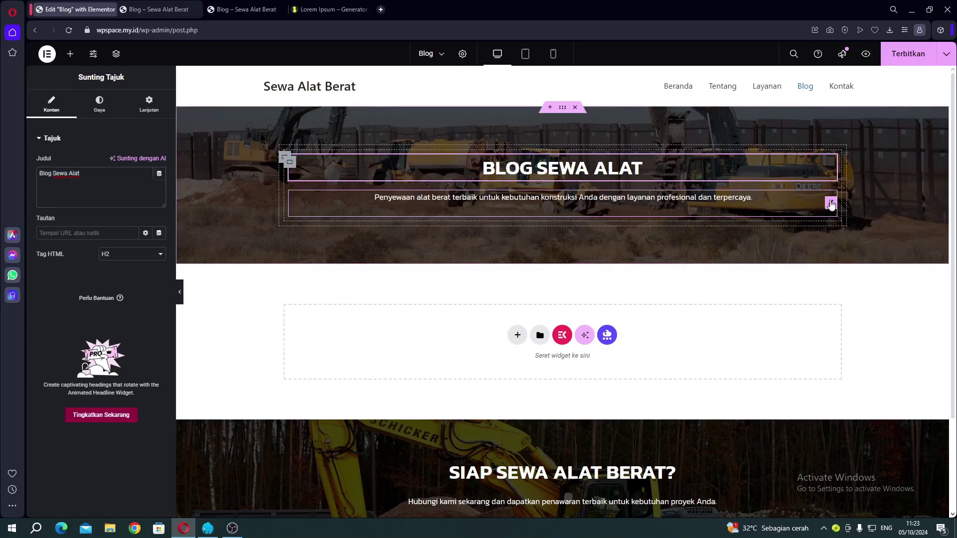
right_click(831, 204)
click(841, 420)
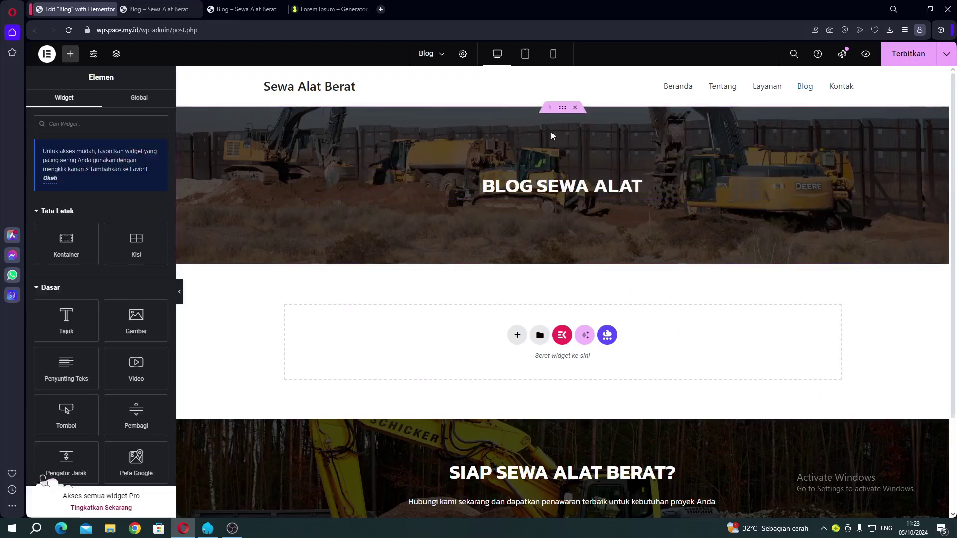
Step: Replace the hero container's background image with the quarry cliff photo from the media library
click(562, 108)
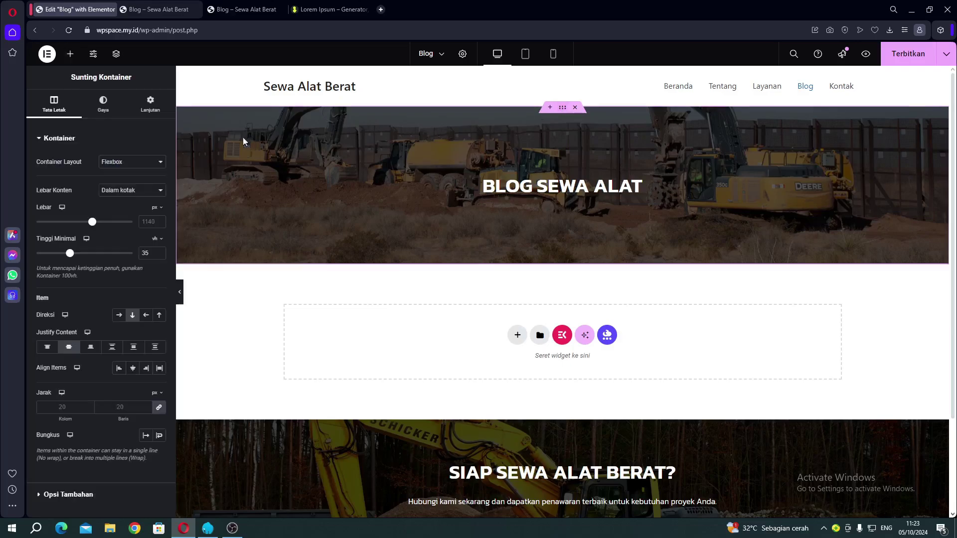
click(98, 111)
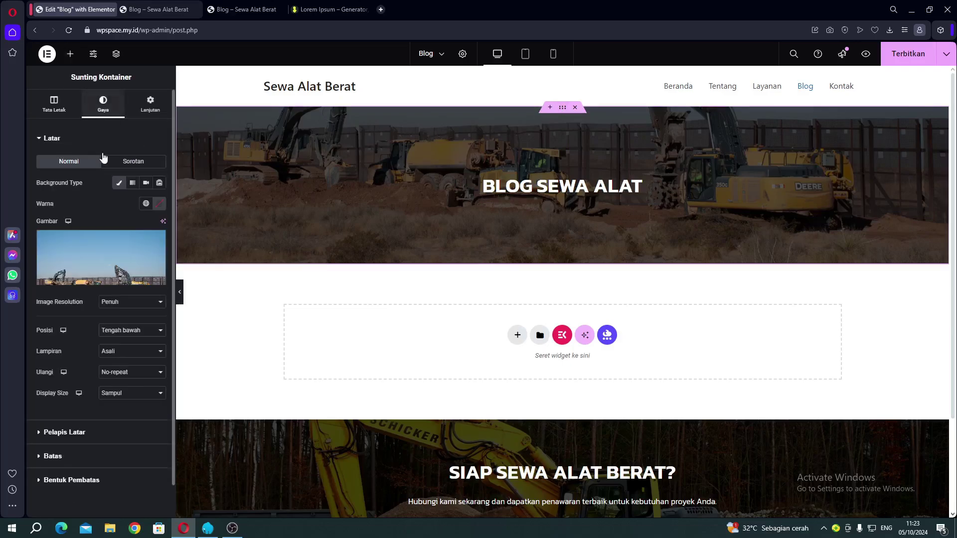
click(105, 254)
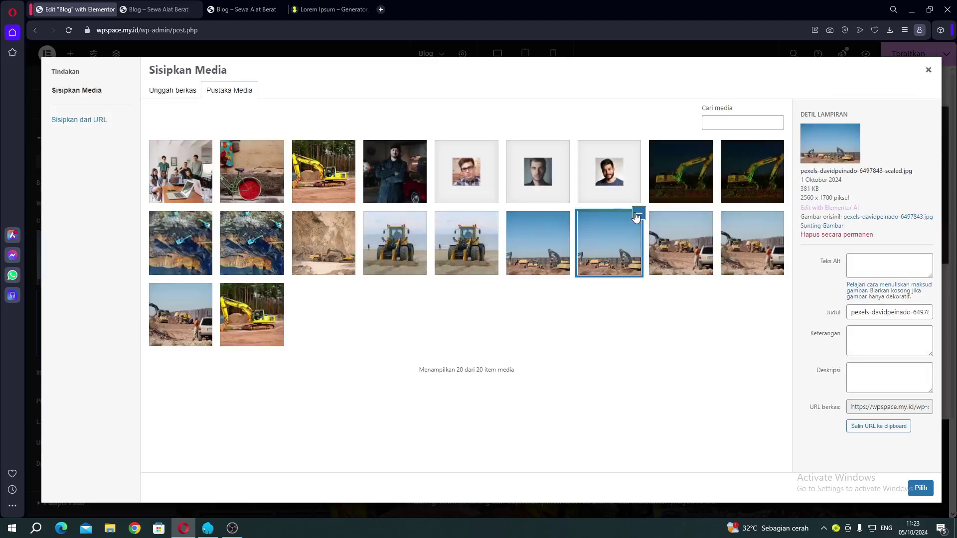
click(171, 91)
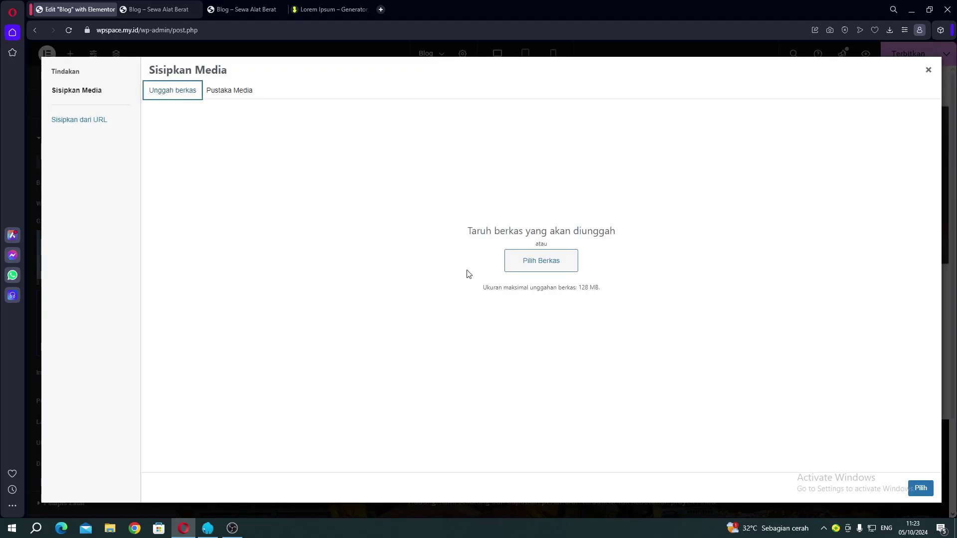
click(209, 92)
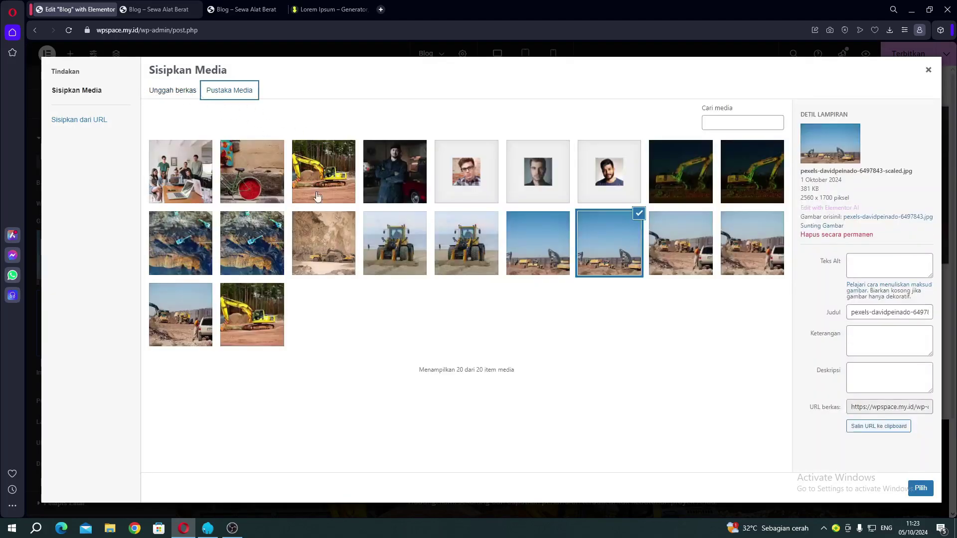
click(330, 263)
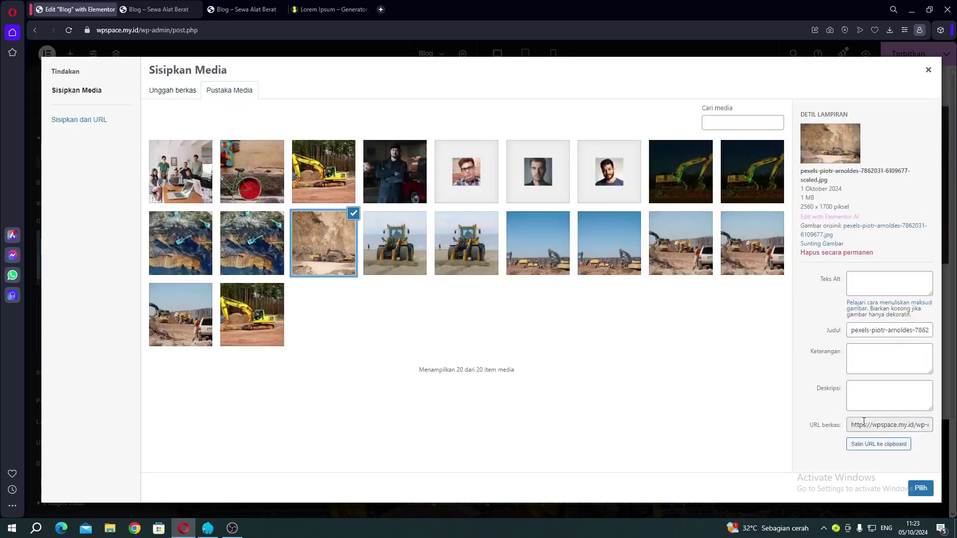
click(927, 490)
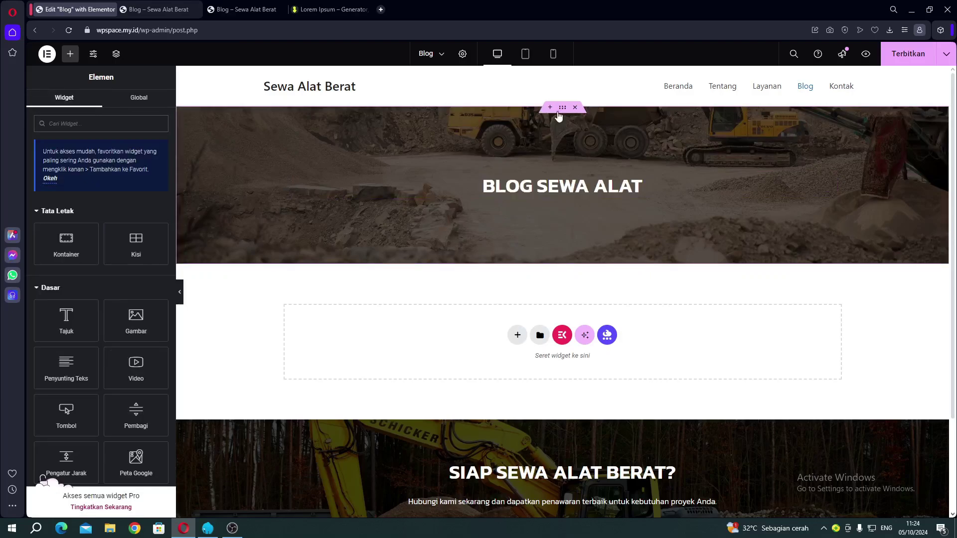
Step: Try the Tengah Tengah position for the hero background image and return it to Tengah bawah
click(321, 118)
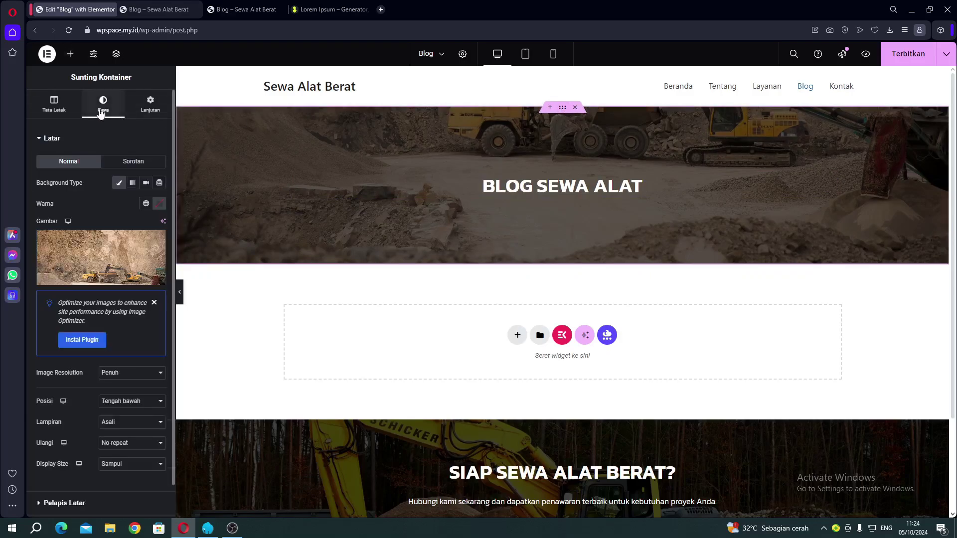
scroll(115, 346, down, 2)
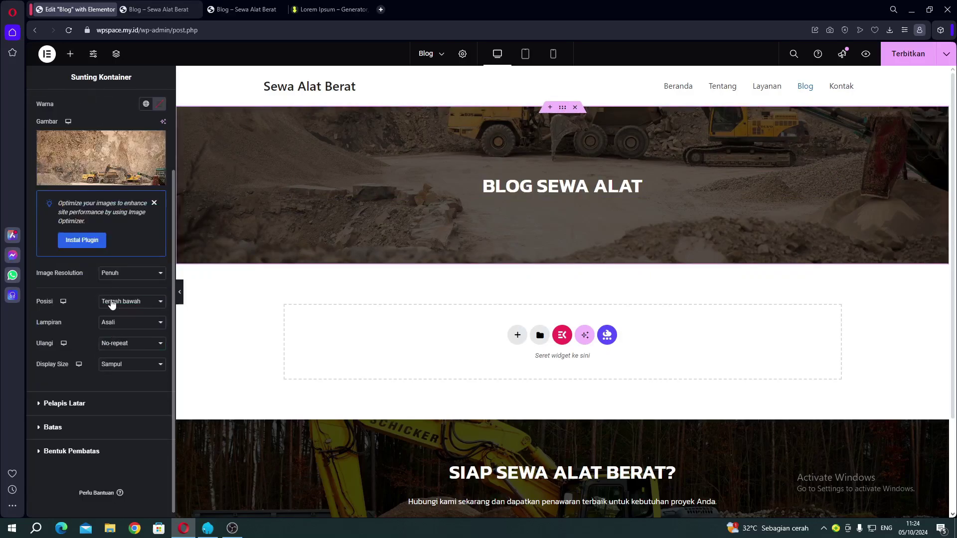
click(112, 304)
click(119, 322)
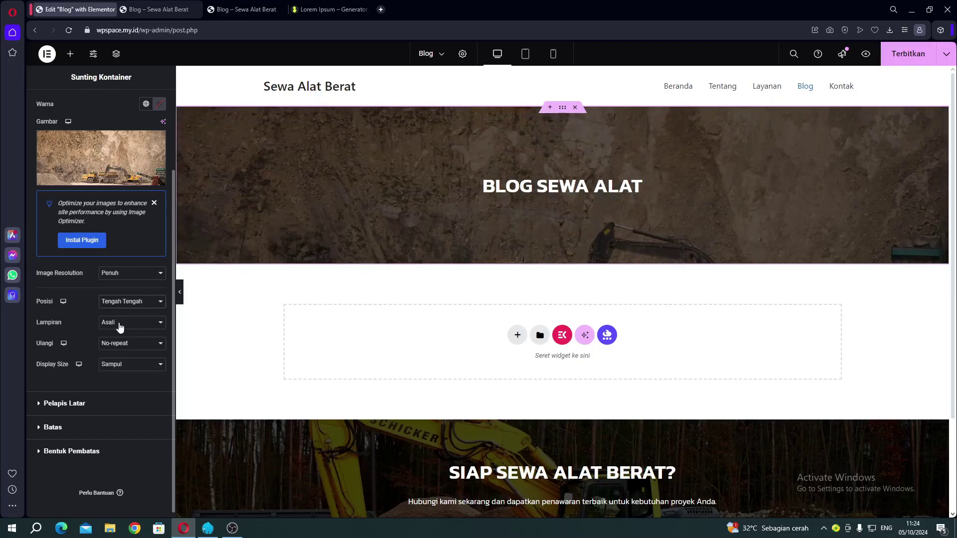
click(120, 304)
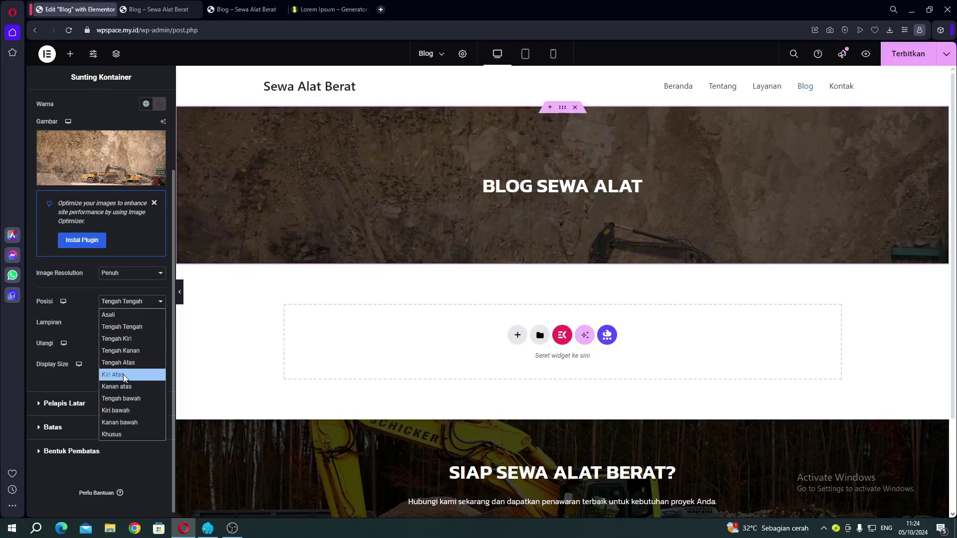
click(120, 399)
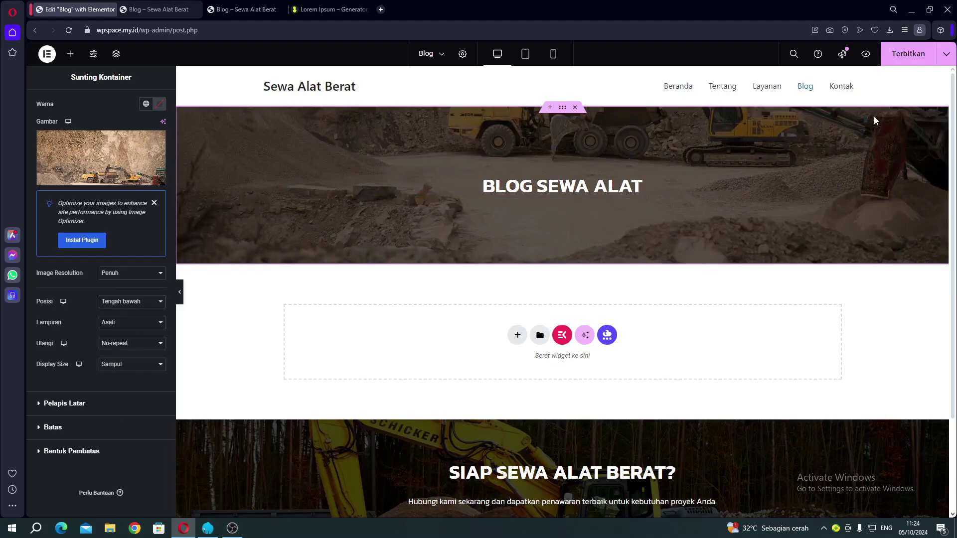
Step: Publish the Blog page, search the widgets for "post", and place a Post Grid below the hero section
click(902, 58)
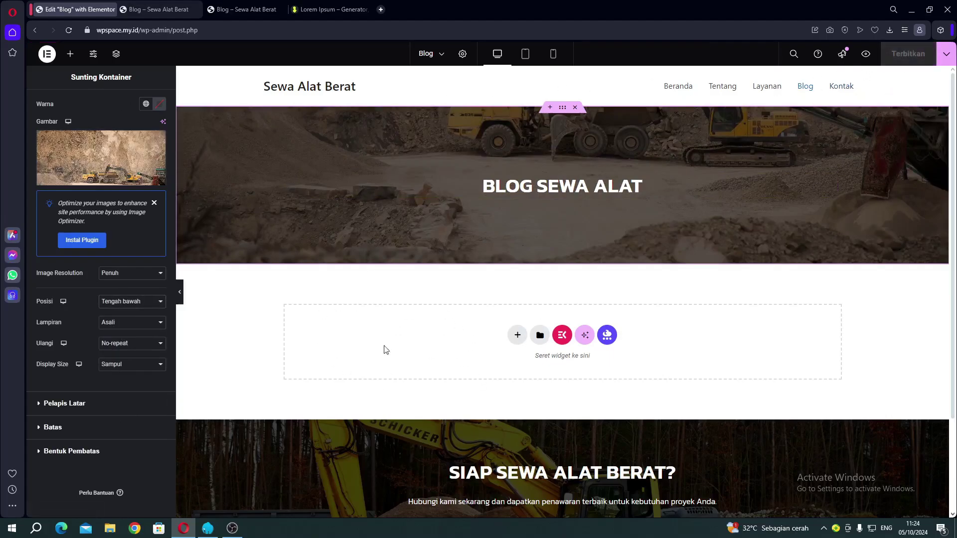
click(64, 58)
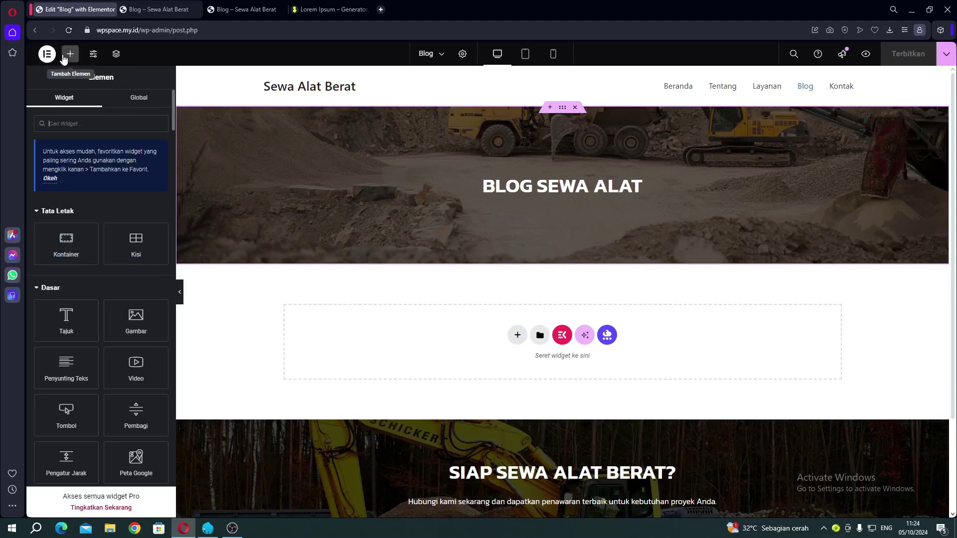
click(91, 118)
text(post)
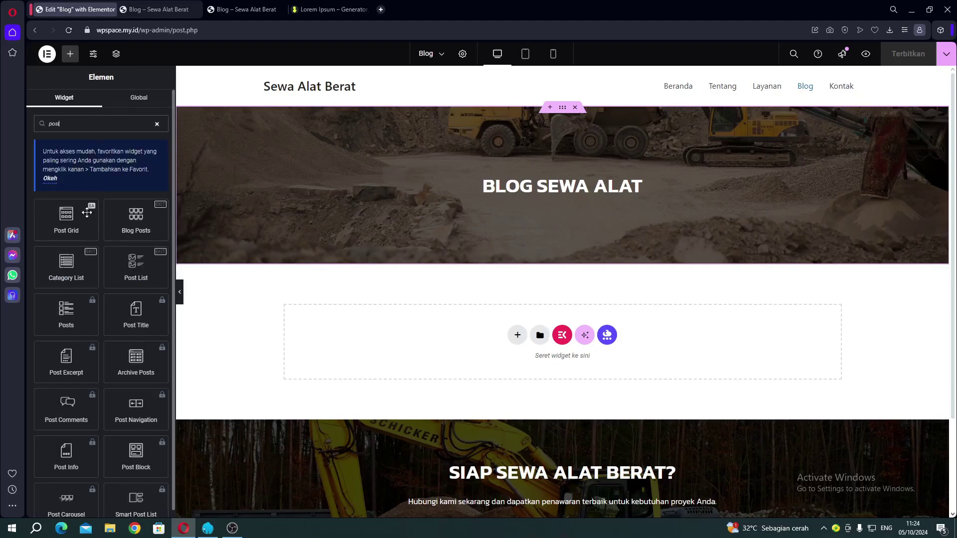
drag(65, 214, 401, 335)
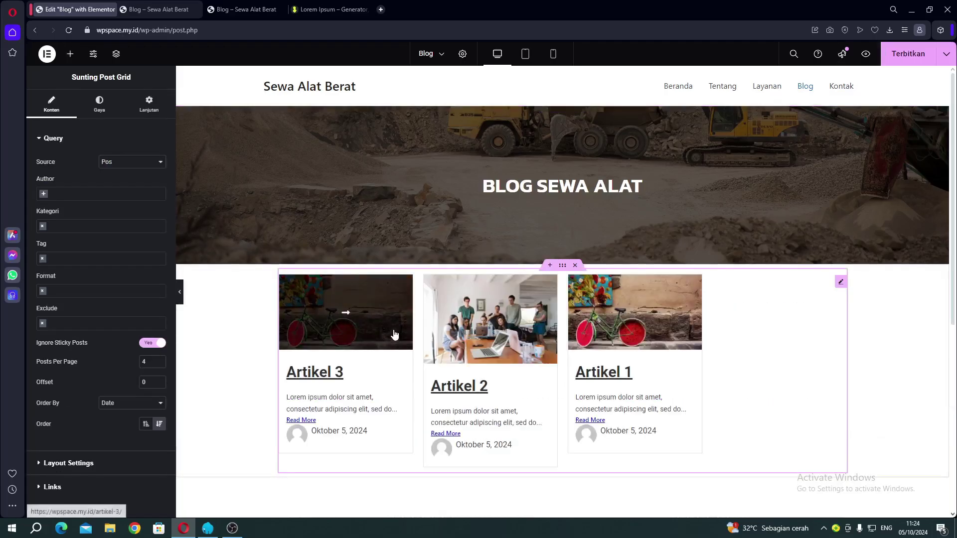
scroll(533, 319, down, 1)
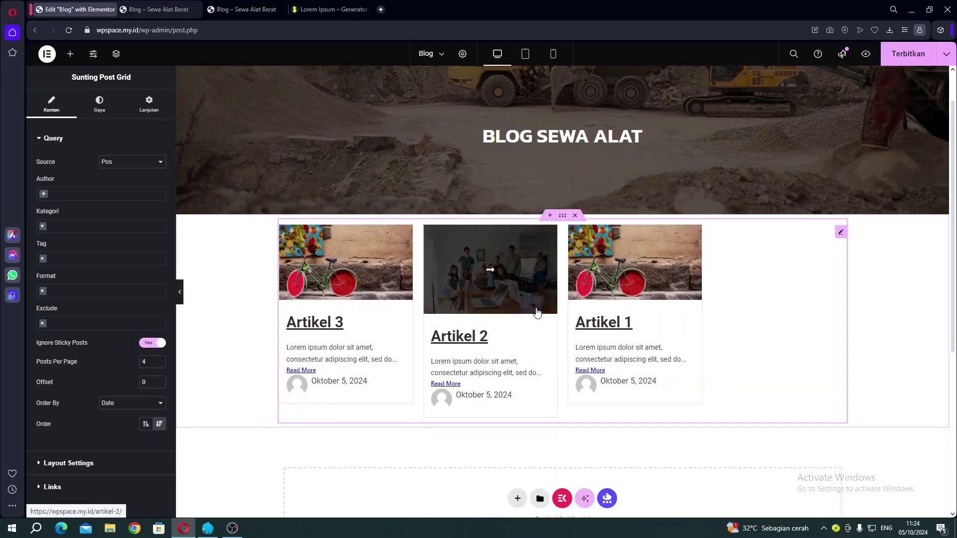
Step: Unlink the post grid container's margins, switch the unit to percent, and set the top margin to 5 and bottom to 6
click(563, 218)
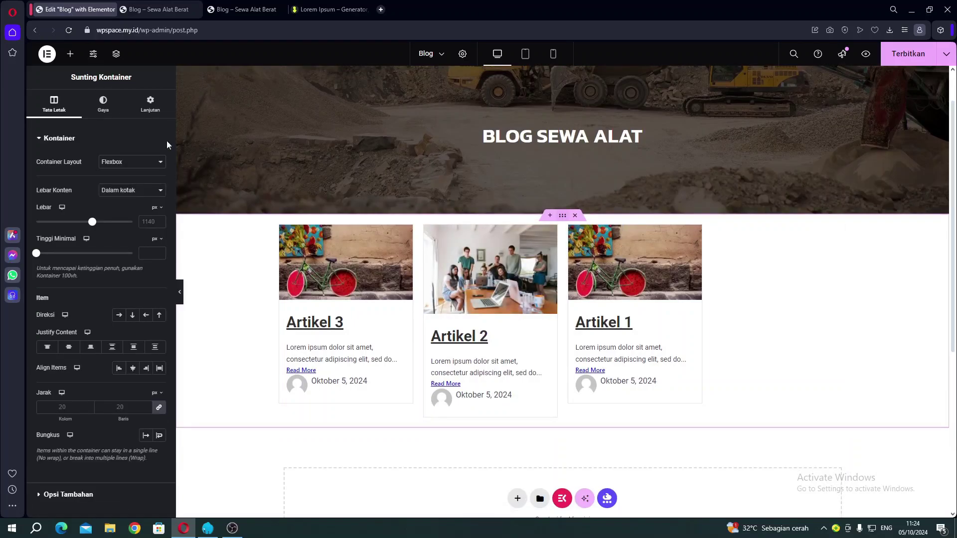
click(151, 107)
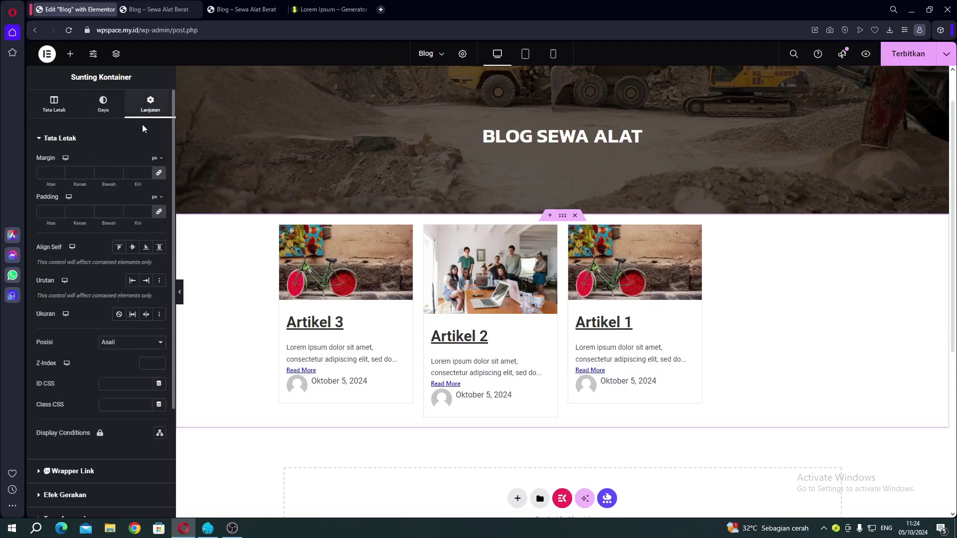
click(164, 174)
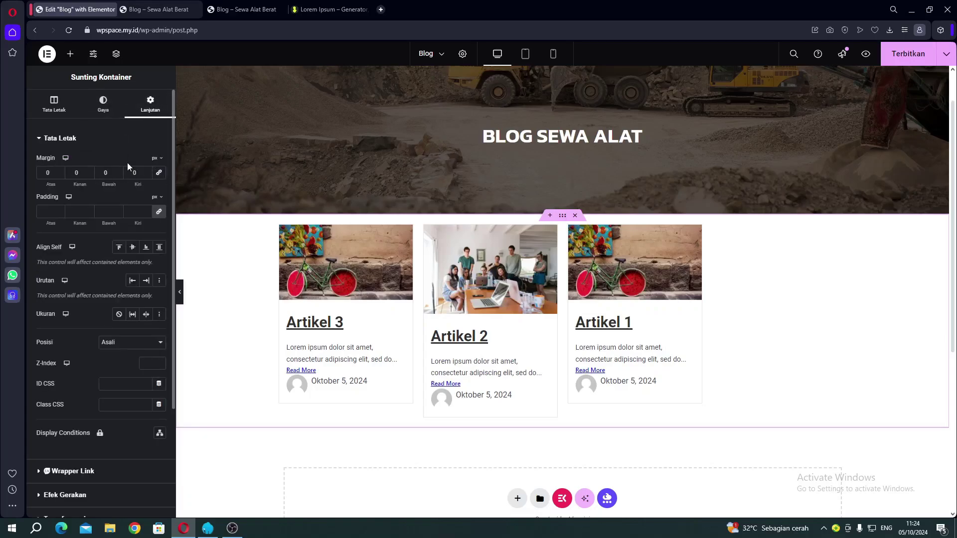
click(157, 159)
click(155, 181)
text(6)
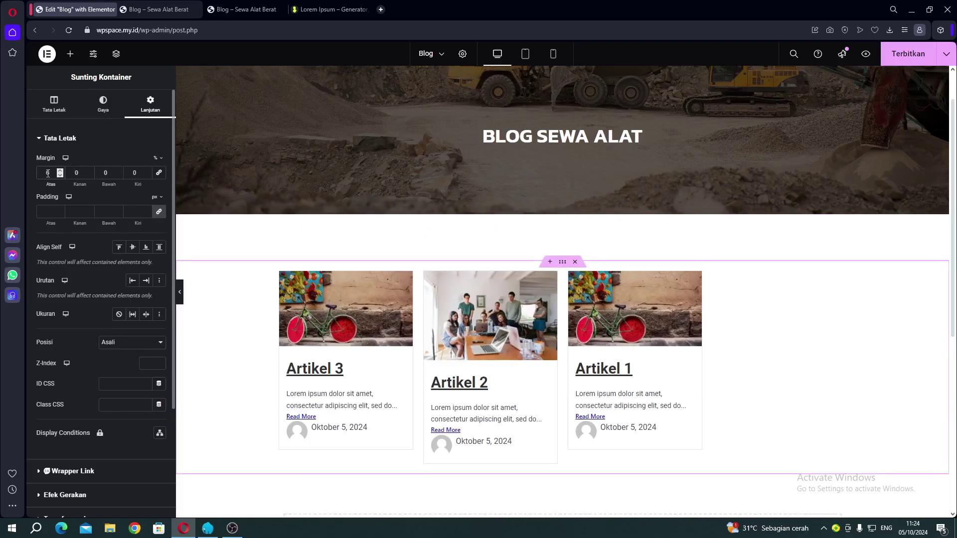
click(60, 175)
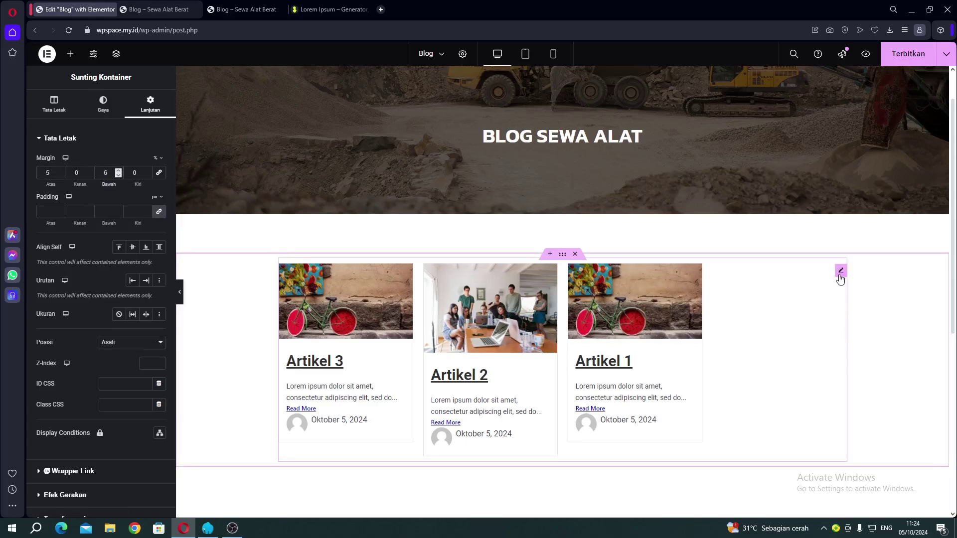
Step: Set the Post Grid query to 8 posts per page
click(841, 273)
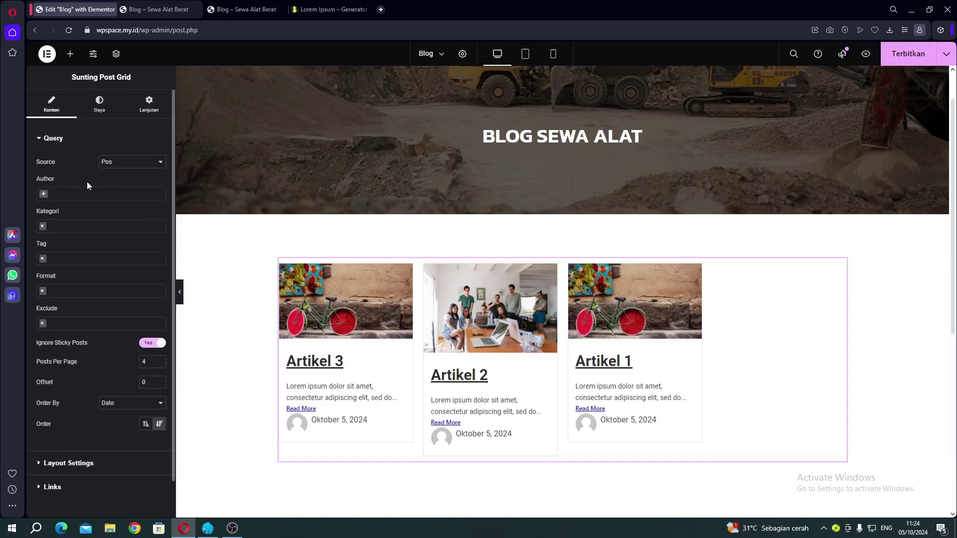
scroll(50, 349, down, 2)
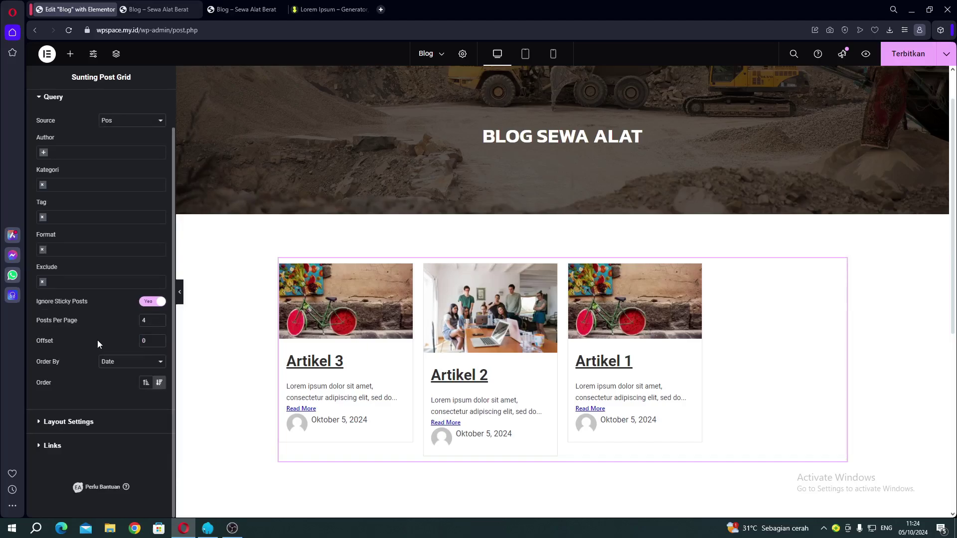
drag(49, 318, 123, 333)
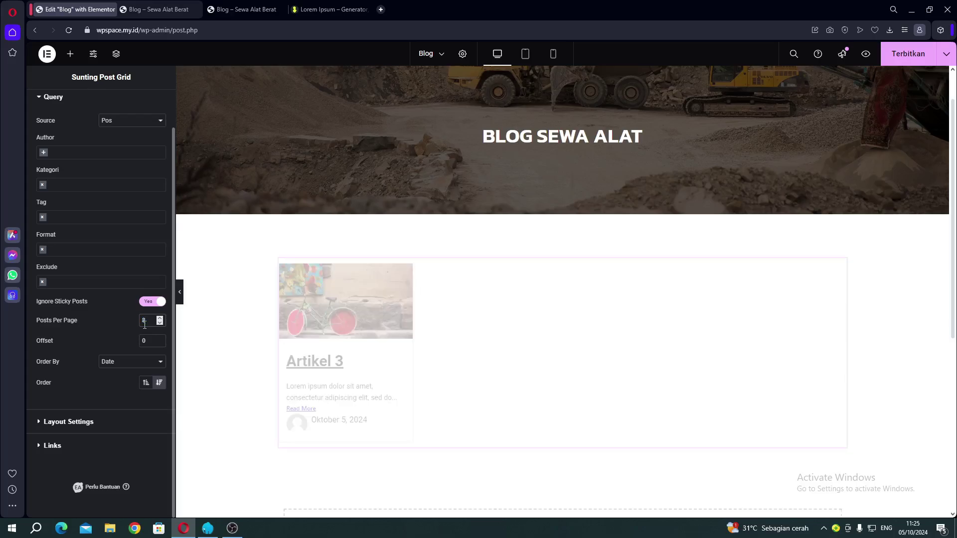
Step: Arrange the Post Grid in 3 columns with the Grid layout and set its image resolution to Penuh
click(68, 424)
click(113, 187)
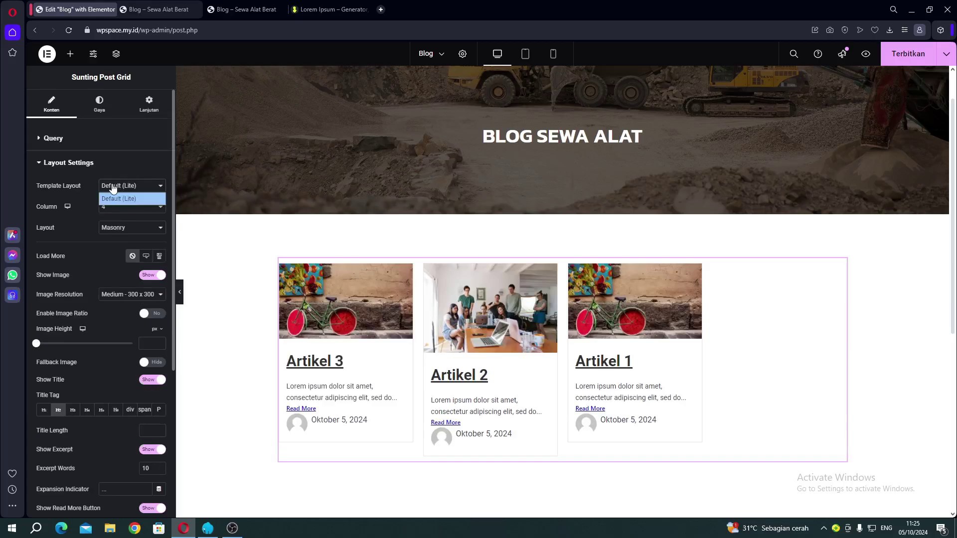
click(105, 199)
click(104, 207)
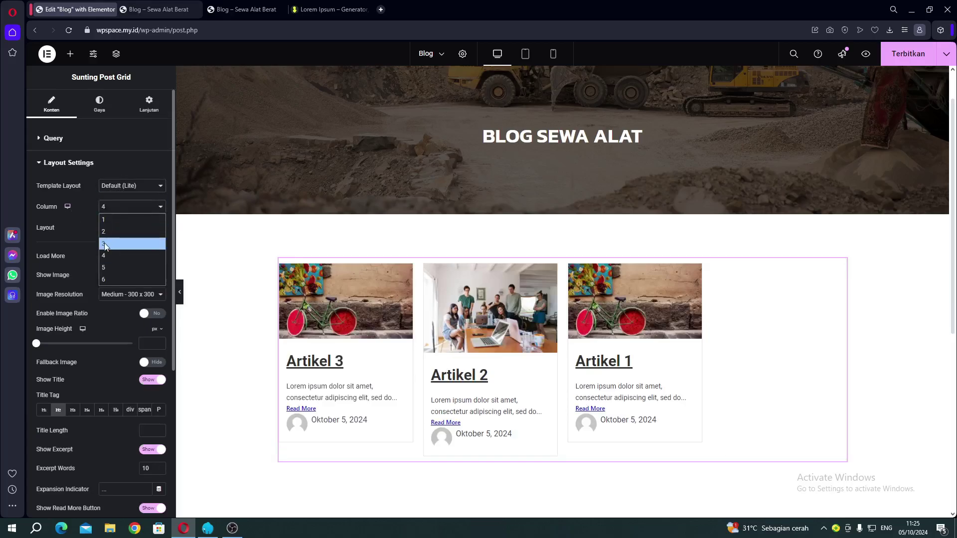
click(104, 244)
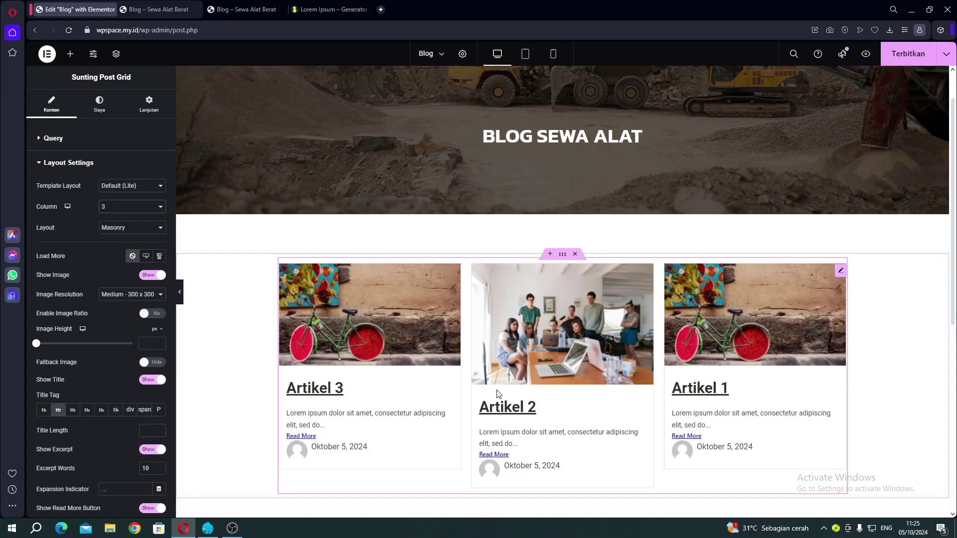
click(111, 229)
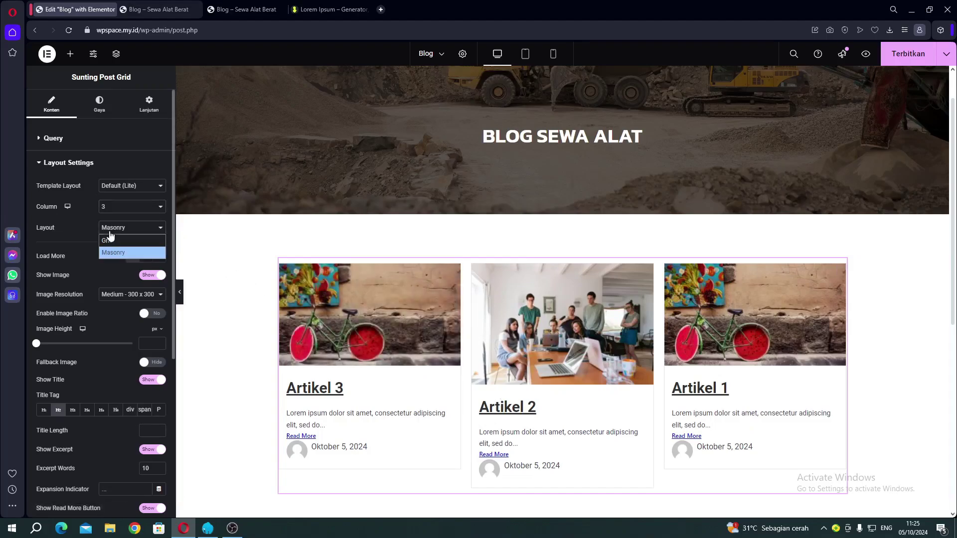
click(112, 241)
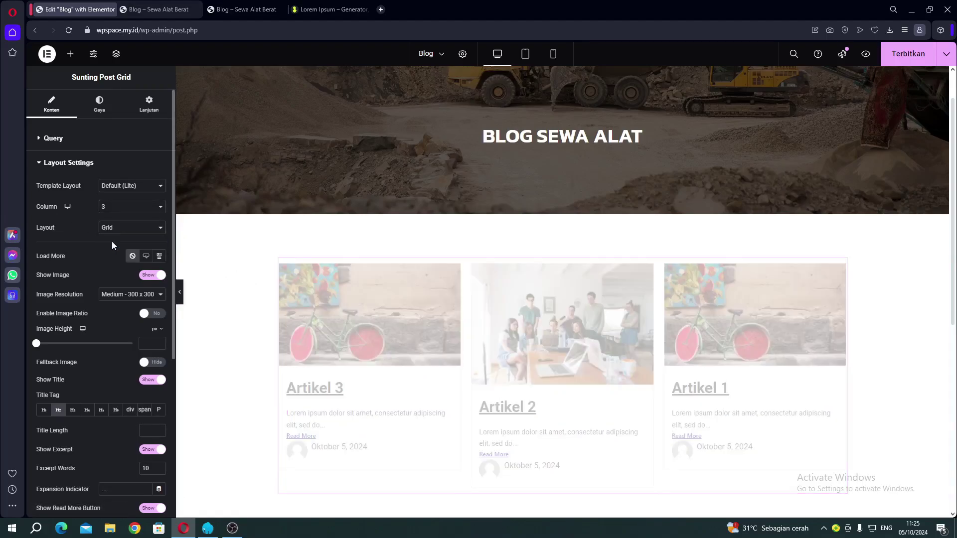
click(106, 295)
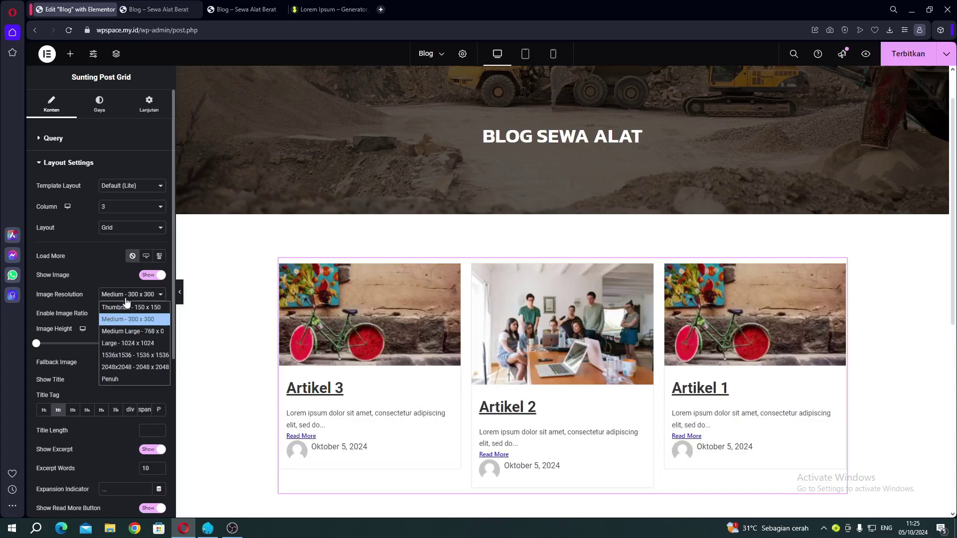
click(119, 376)
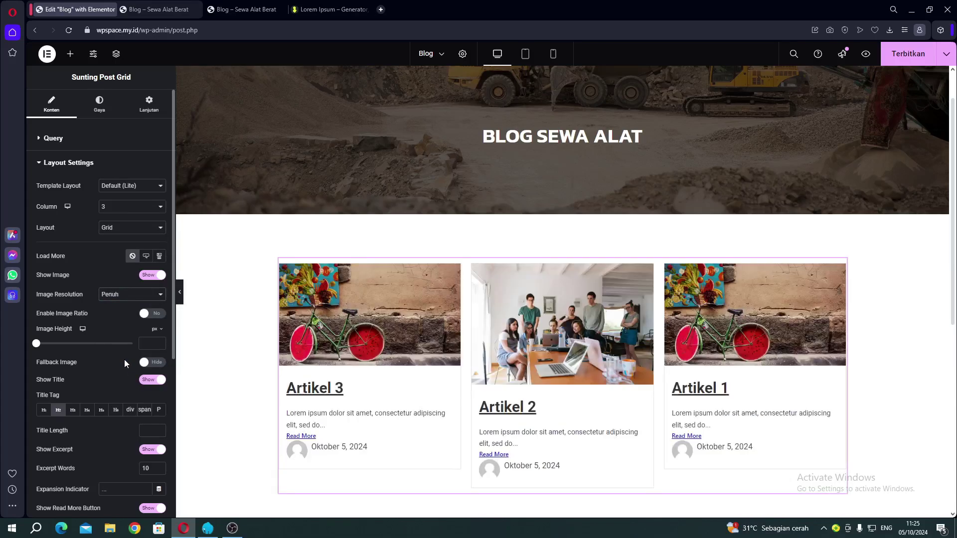
Step: Compare the second and third post card styles and apply the second one to the Post Grid
scroll(429, 310, down, 2)
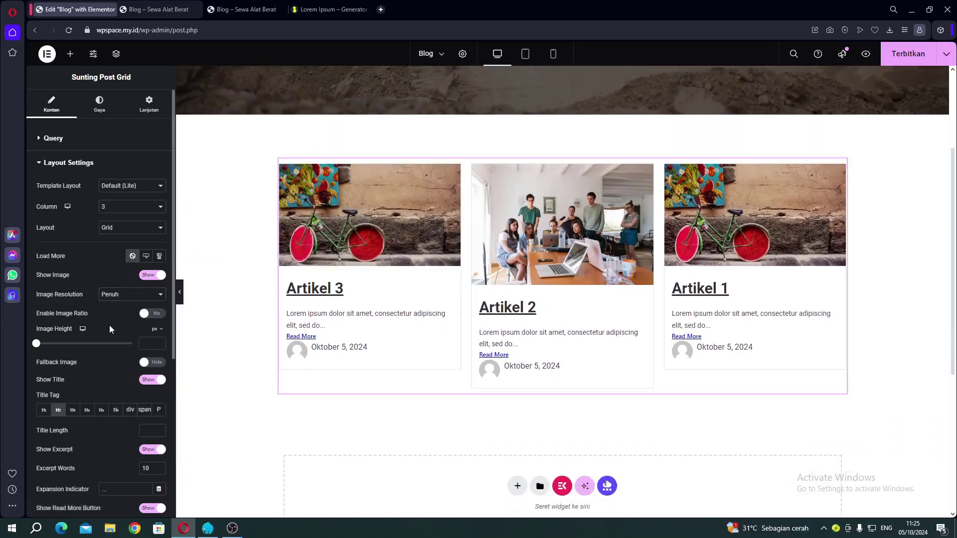
scroll(109, 325, down, 5)
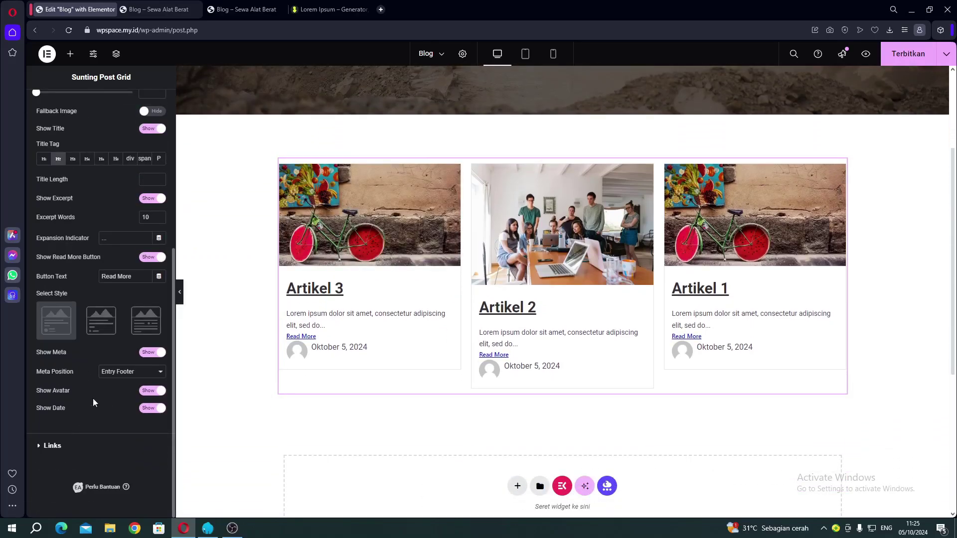
click(96, 327)
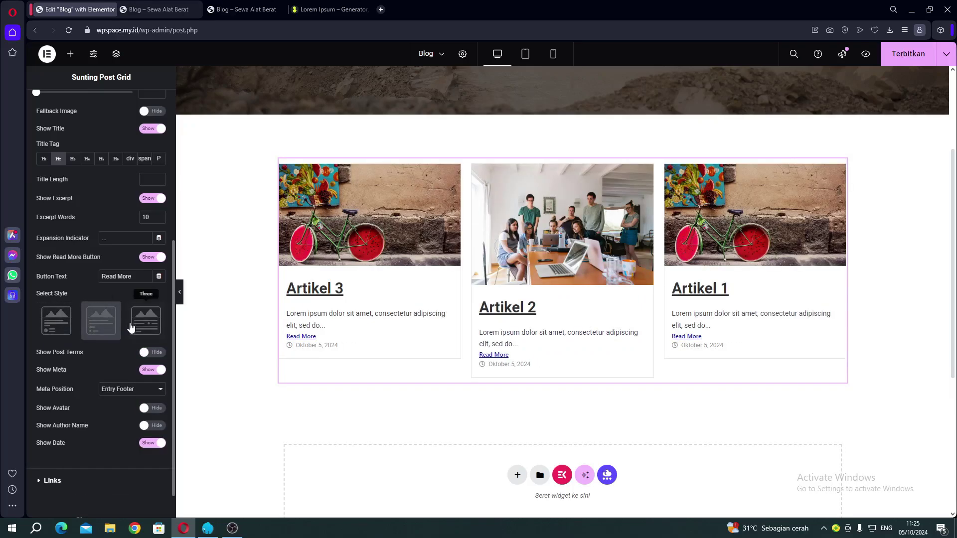
click(146, 328)
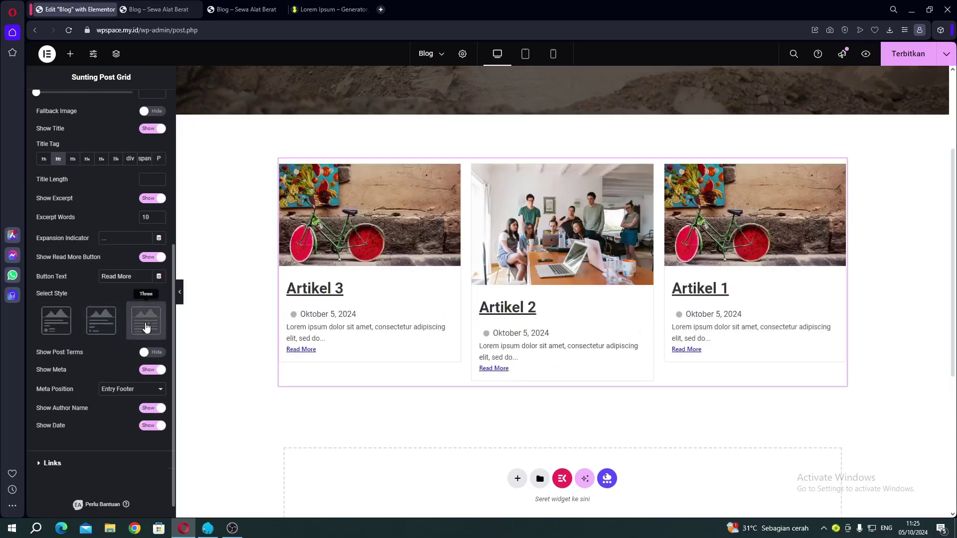
click(93, 326)
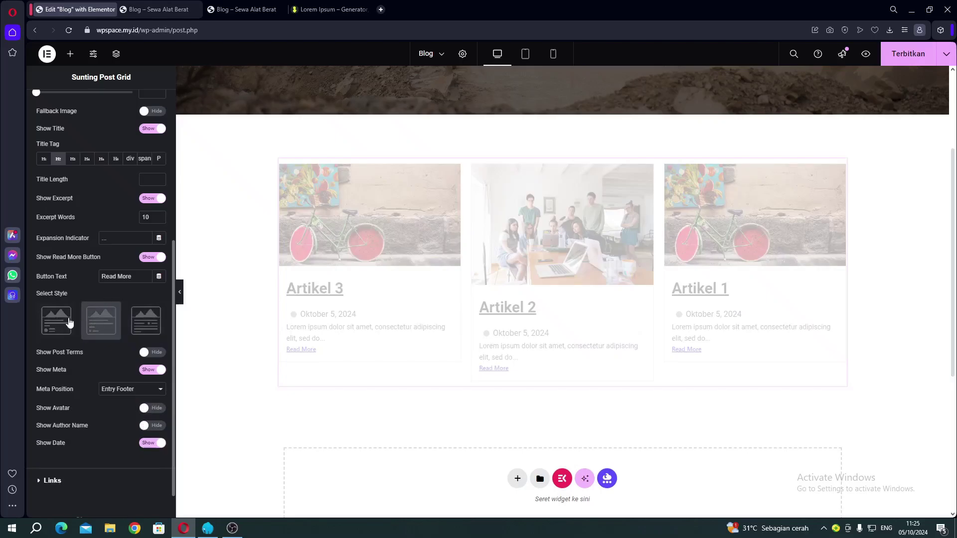
scroll(70, 337, down, 1)
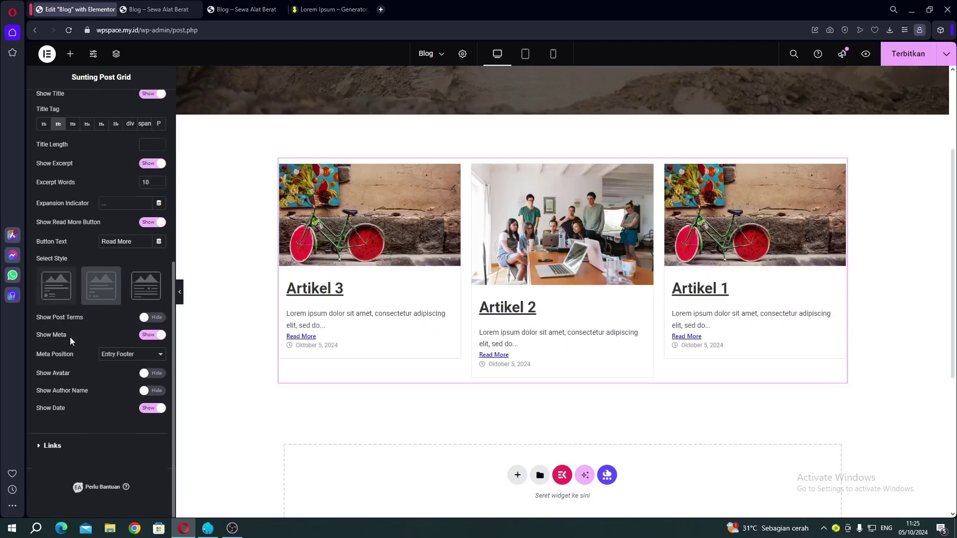
Step: Round the Post Grid's thumbnails and post cards with a radius of 5 on all corners
scroll(97, 418, up, 8)
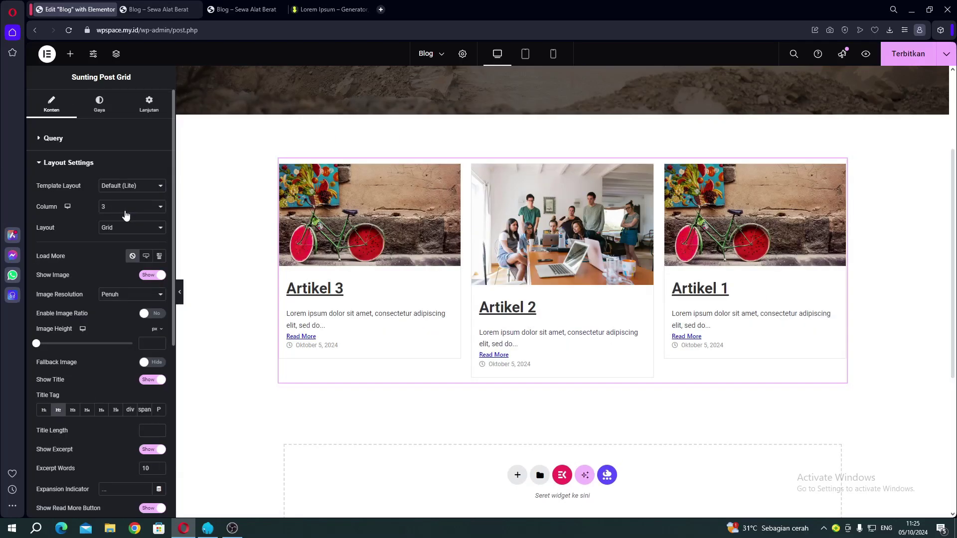
click(108, 114)
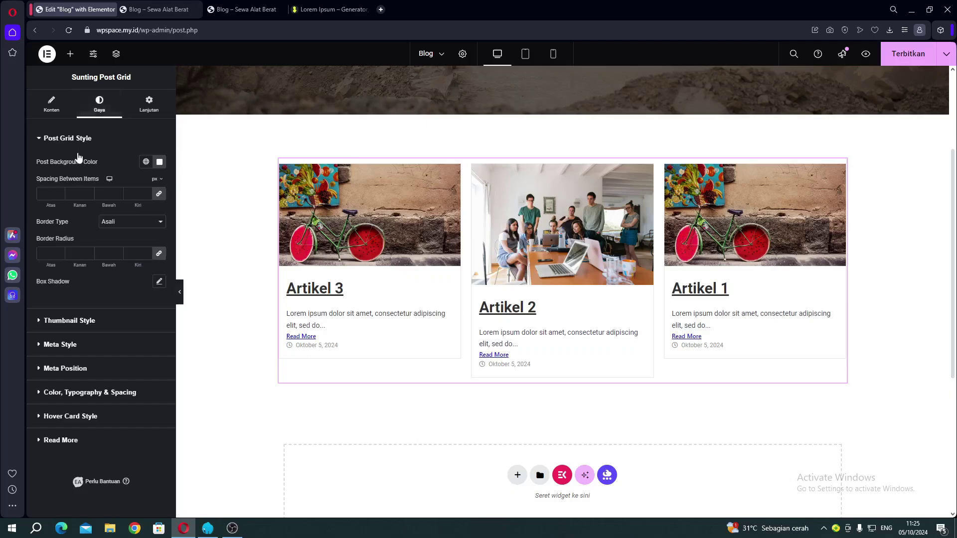
click(71, 321)
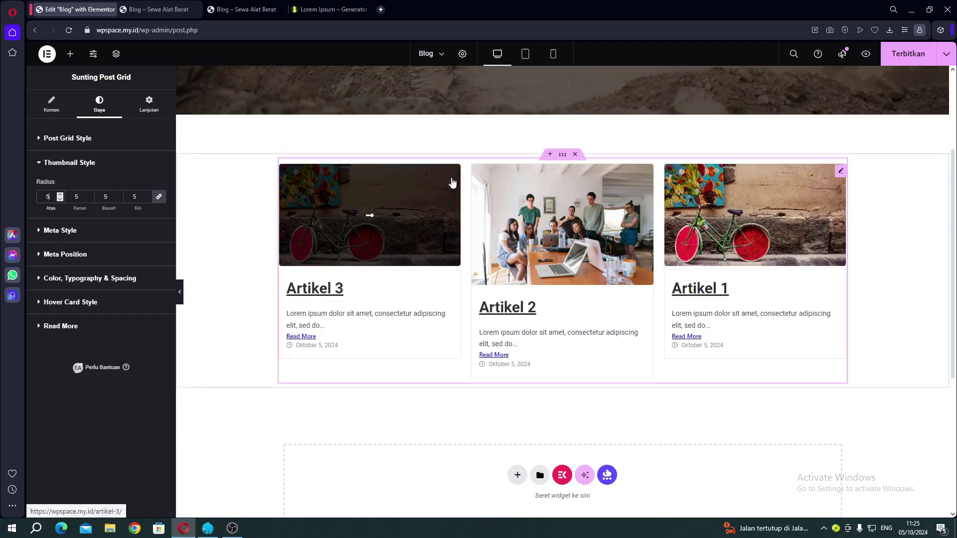
click(94, 140)
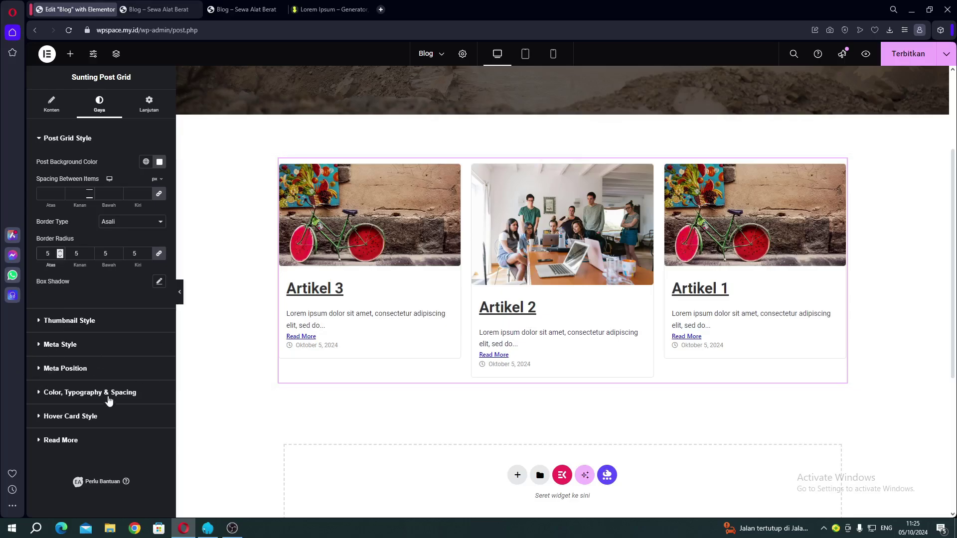
Step: Set both the title color and title hover color of the post cards to black (#000000)
click(79, 393)
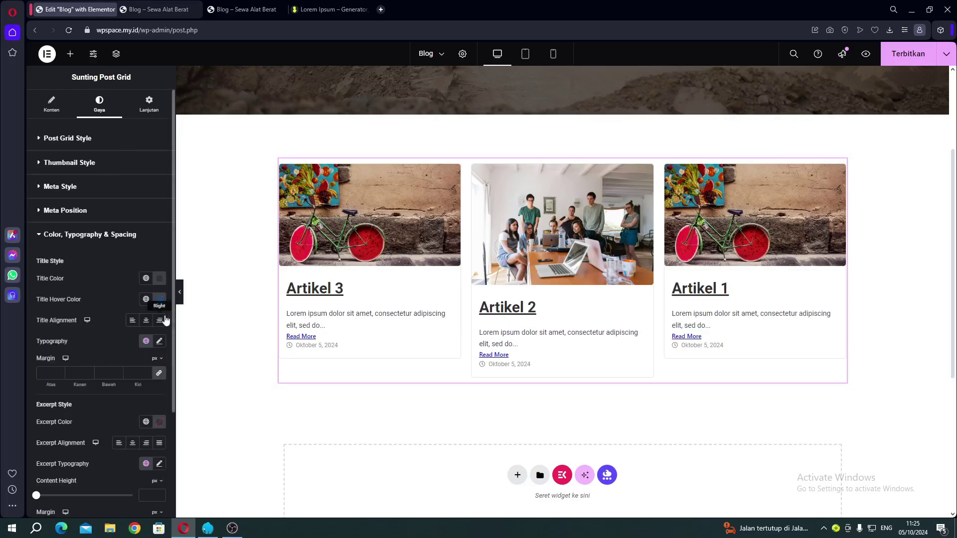
scroll(121, 293, down, 4)
click(160, 228)
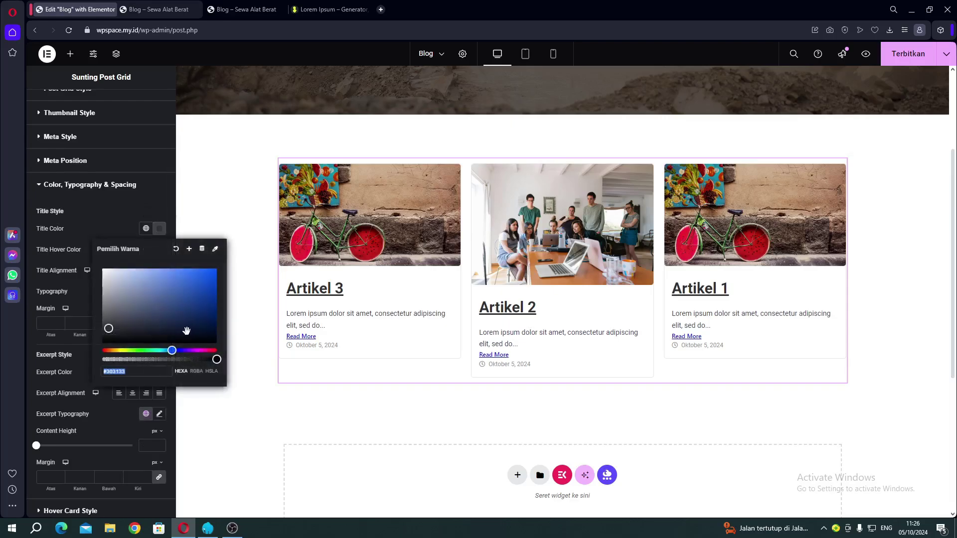
drag(184, 330, 201, 345)
click(99, 237)
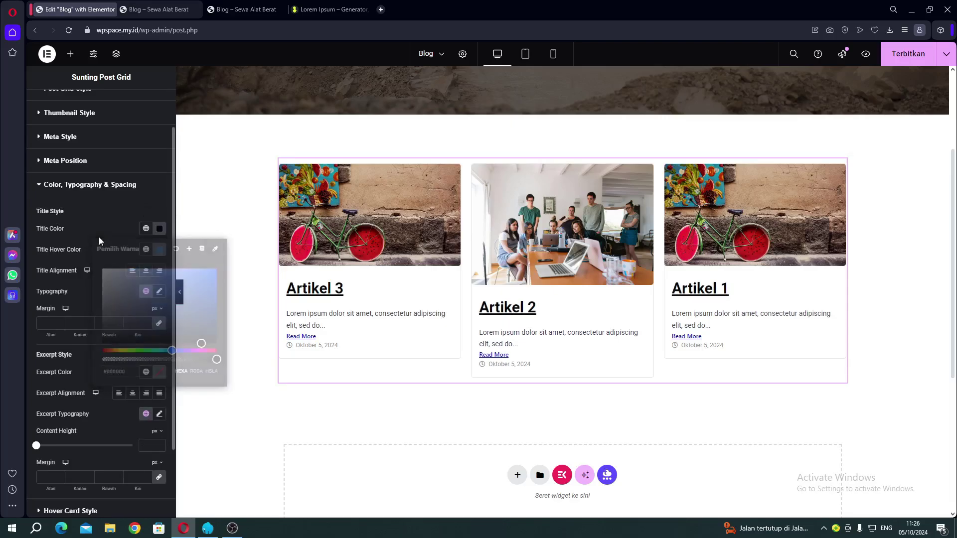
click(159, 250)
drag(181, 328, 203, 371)
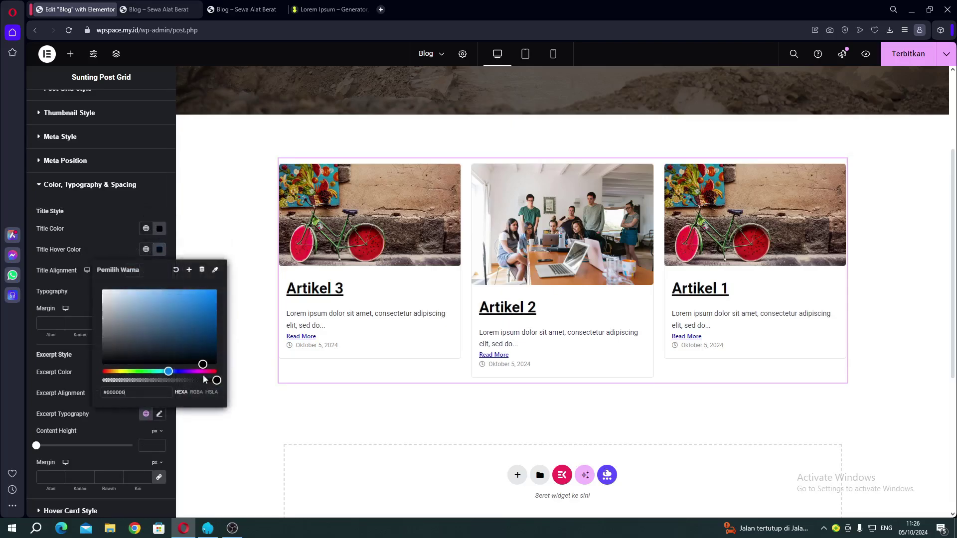
click(95, 265)
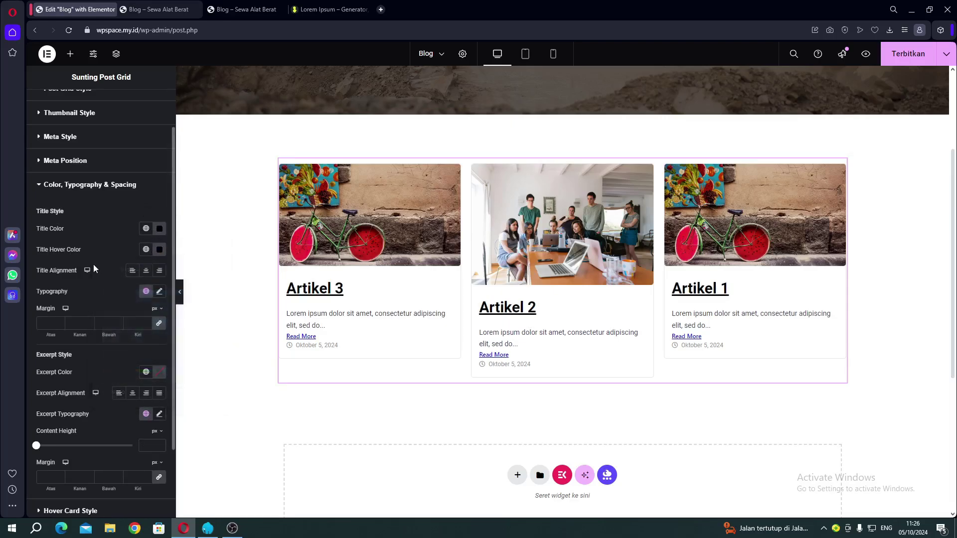
Step: Set the post title typography to the Kanit font family at 20 px
click(159, 292)
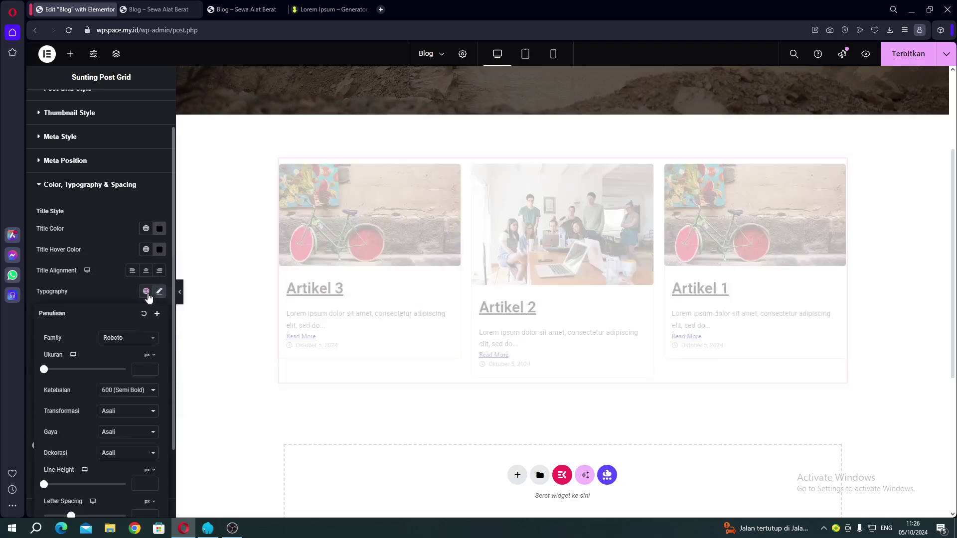
click(121, 344)
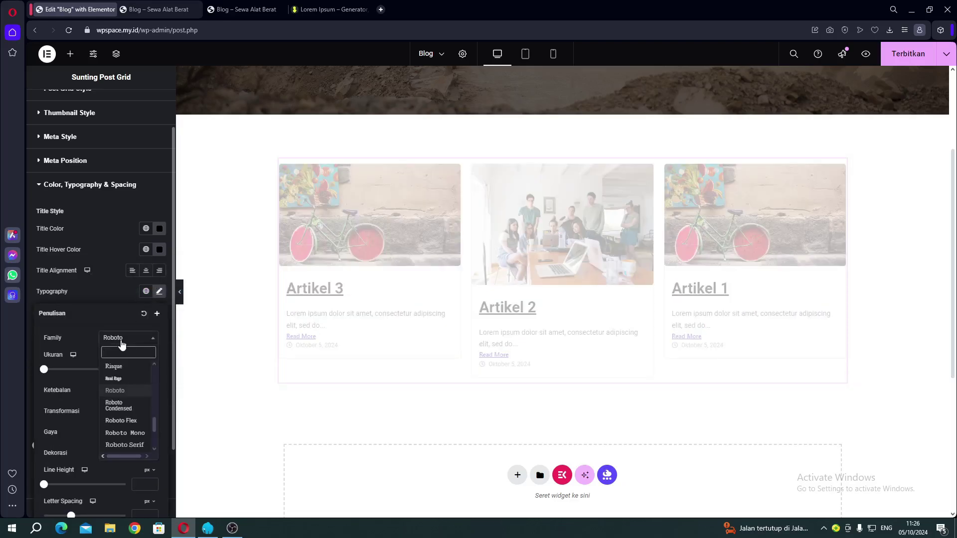
text(kani)
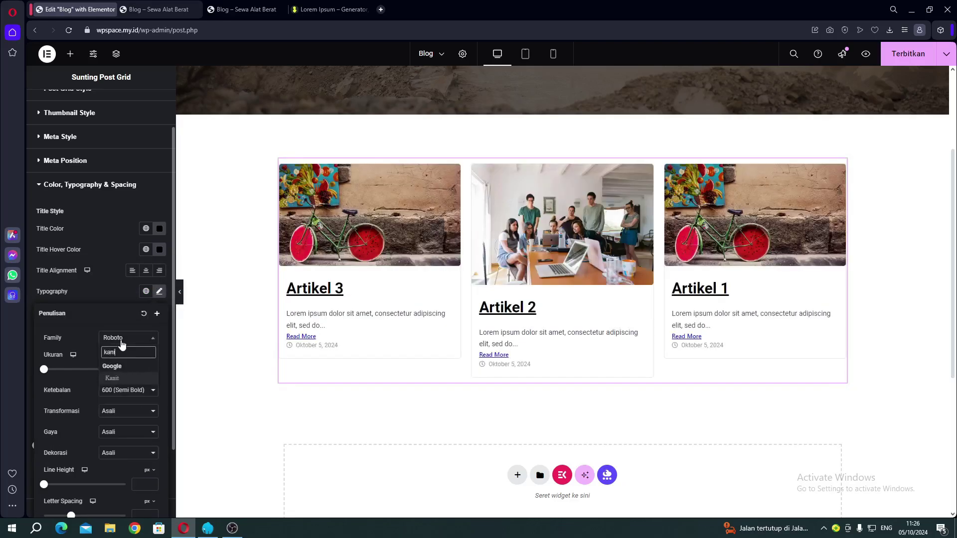
click(111, 377)
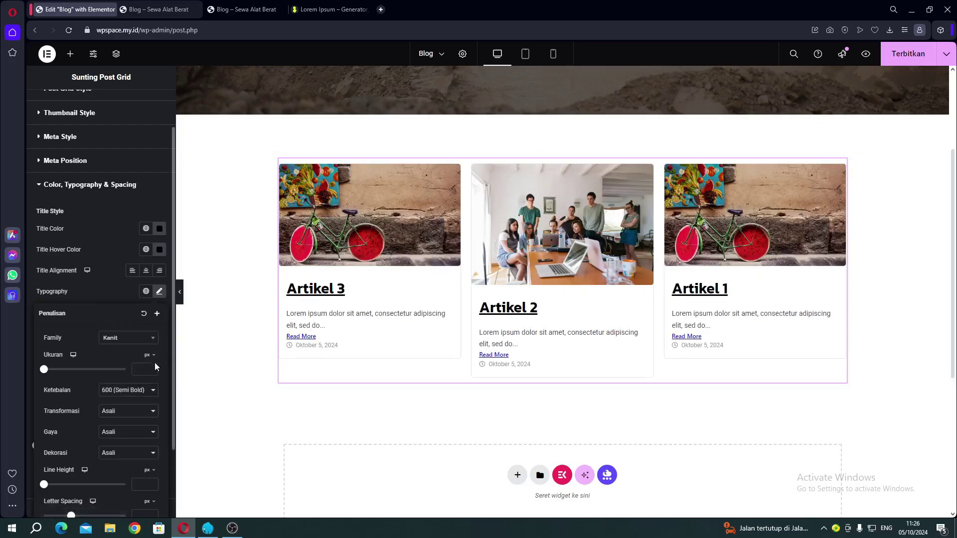
click(143, 368)
text(20)
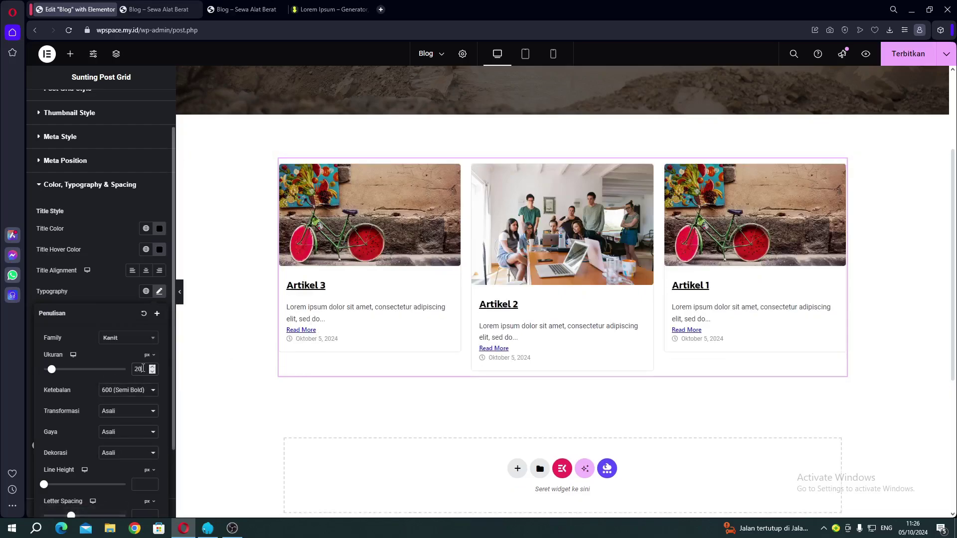
Step: Check the reference blog page's title style and set the post title text decoration to none (Tidak Ada)
click(232, 15)
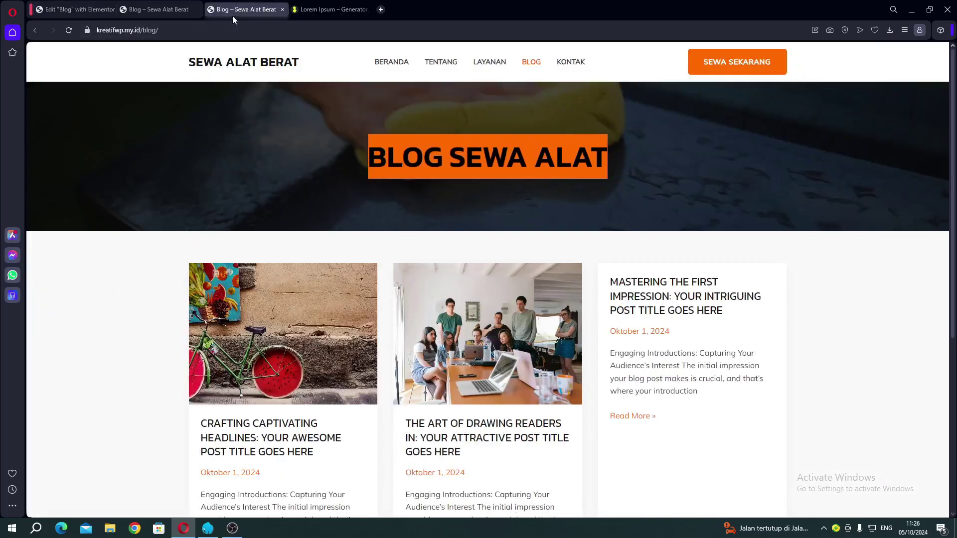
click(80, 8)
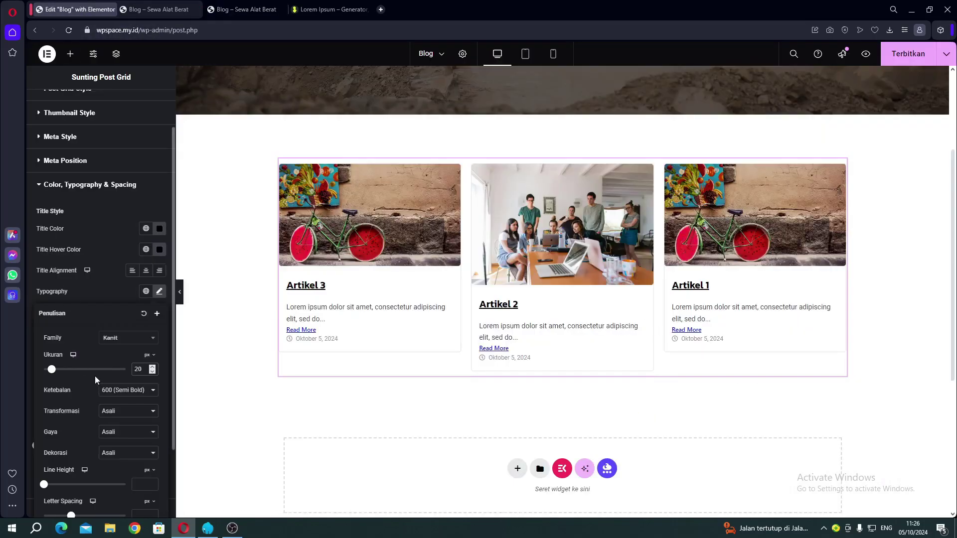
click(111, 453)
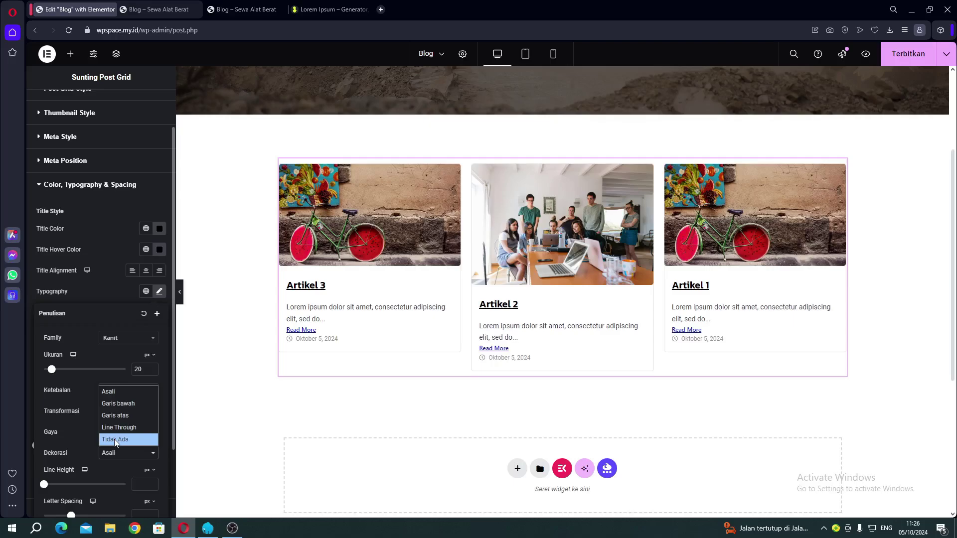
click(114, 438)
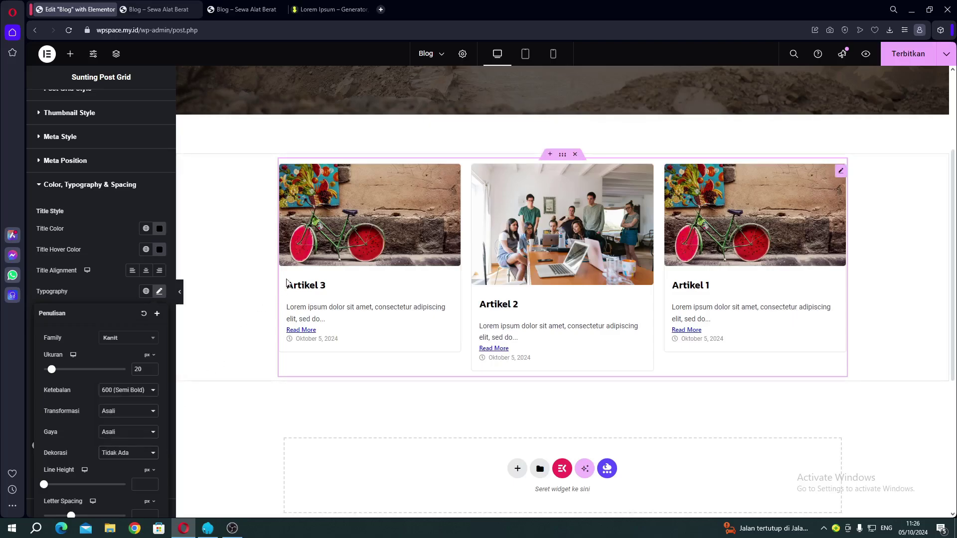
click(127, 209)
Step: Set the excerpt color of the post cards to a dark gray
scroll(88, 352, down, 2)
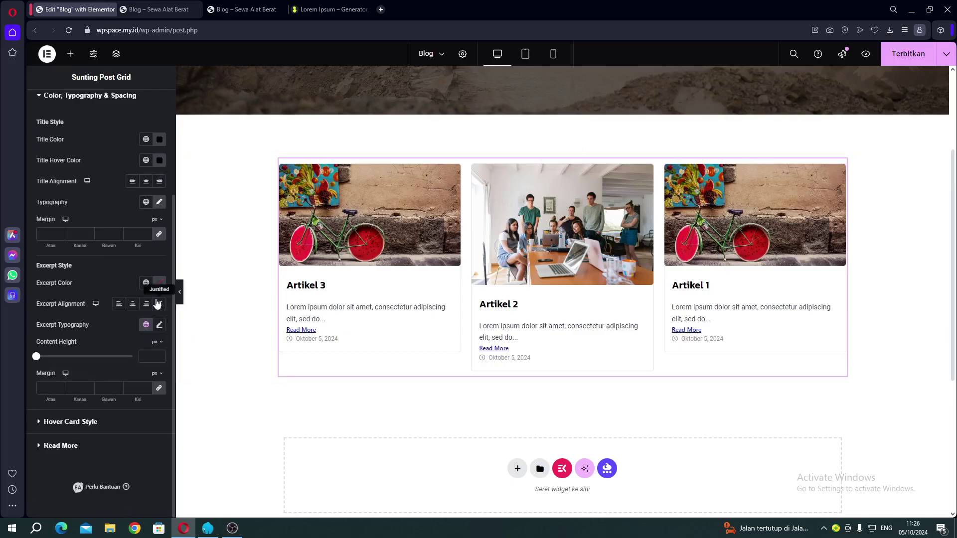
click(160, 283)
mouse_move(184, 351)
mouse_down()
mouse_move(199, 309)
mouse_move(137, 343)
mouse_move(98, 379)
mouse_up()
click(98, 273)
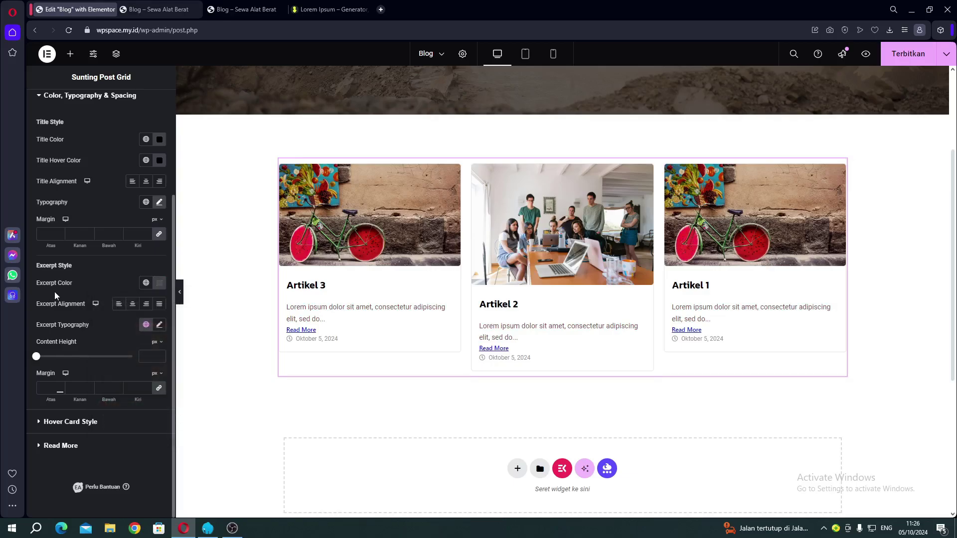
Step: Set the excerpt typography of the post cards to the Arial font family at 16 px
click(159, 325)
click(134, 375)
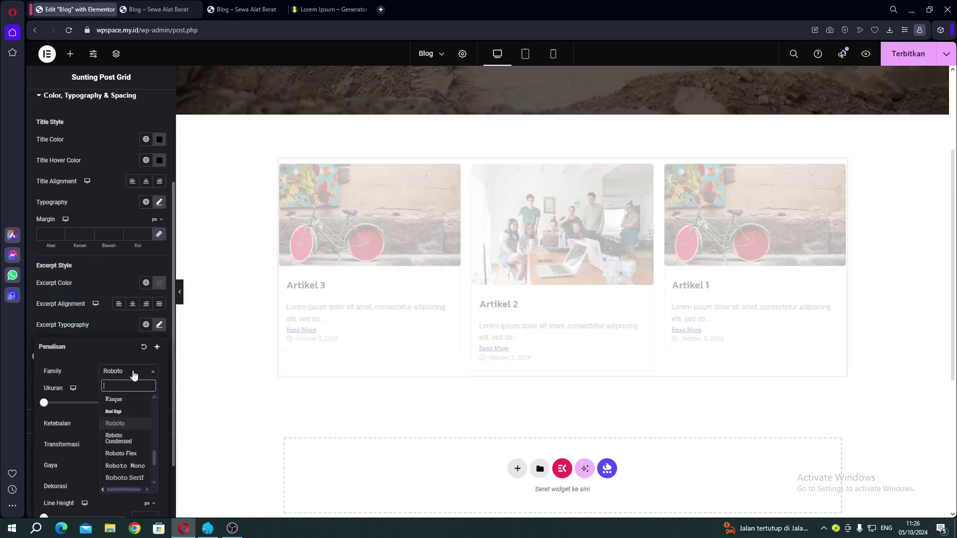
text(ari)
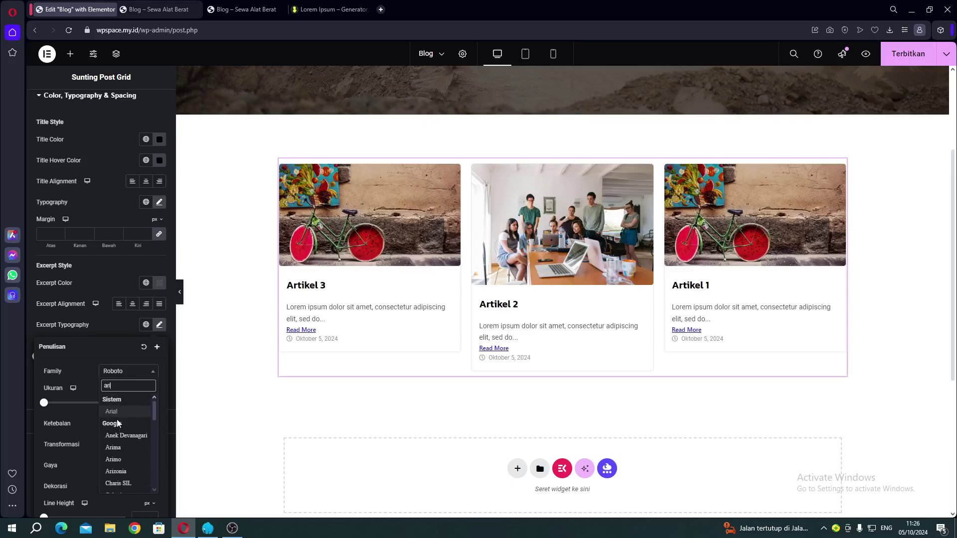
click(113, 411)
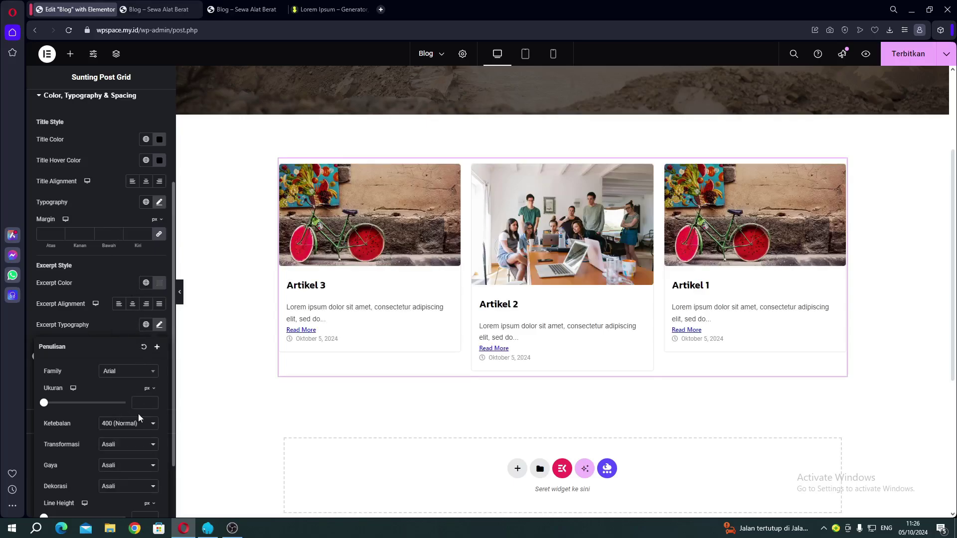
text(18)
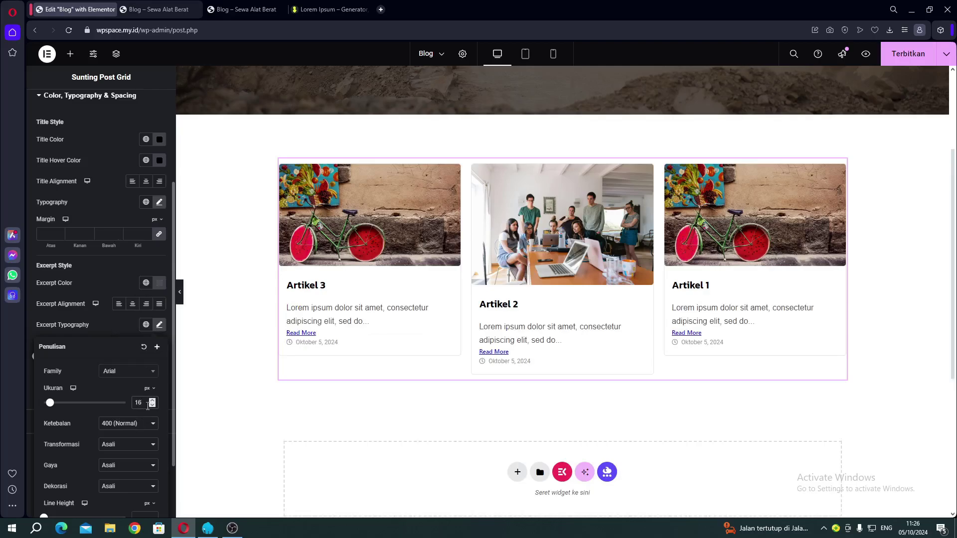
click(115, 205)
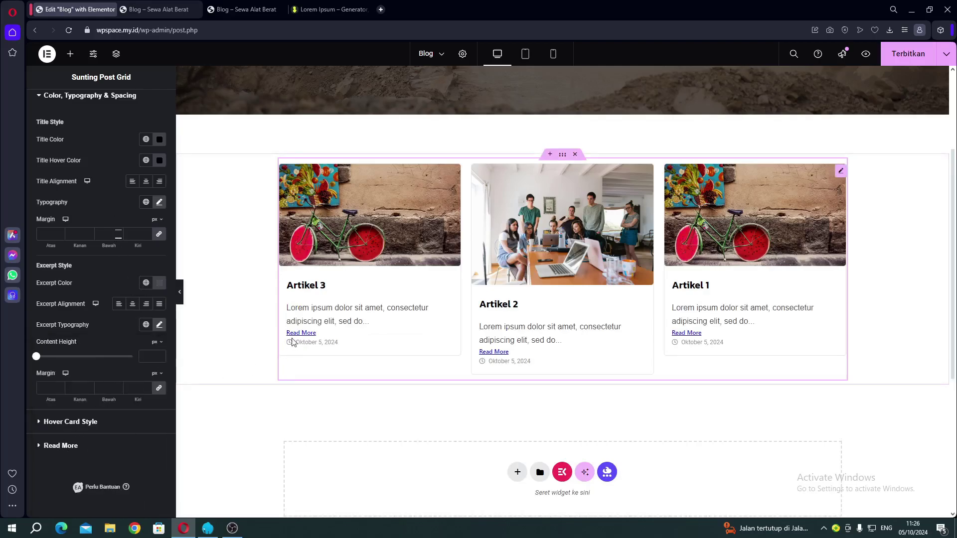
Step: Check the reference blog page's Read More links and set the Post Grid's Read More text color to orange-red (#EC4100)
click(219, 12)
scroll(227, 384, down, 4)
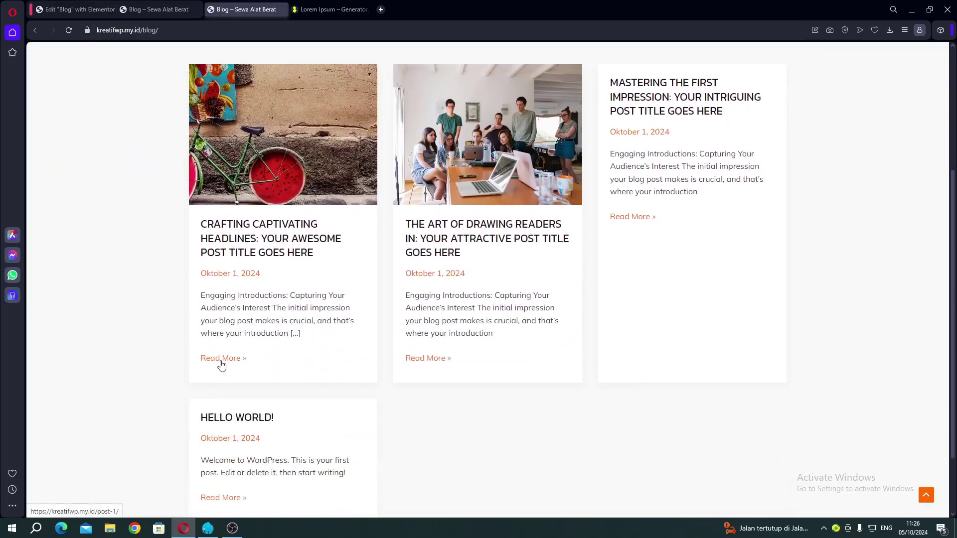
click(72, 10)
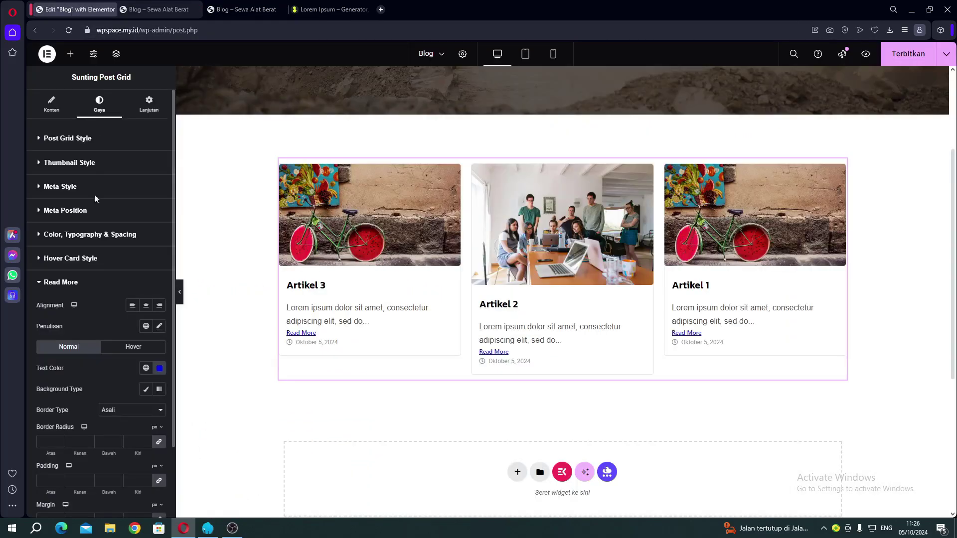
click(160, 368)
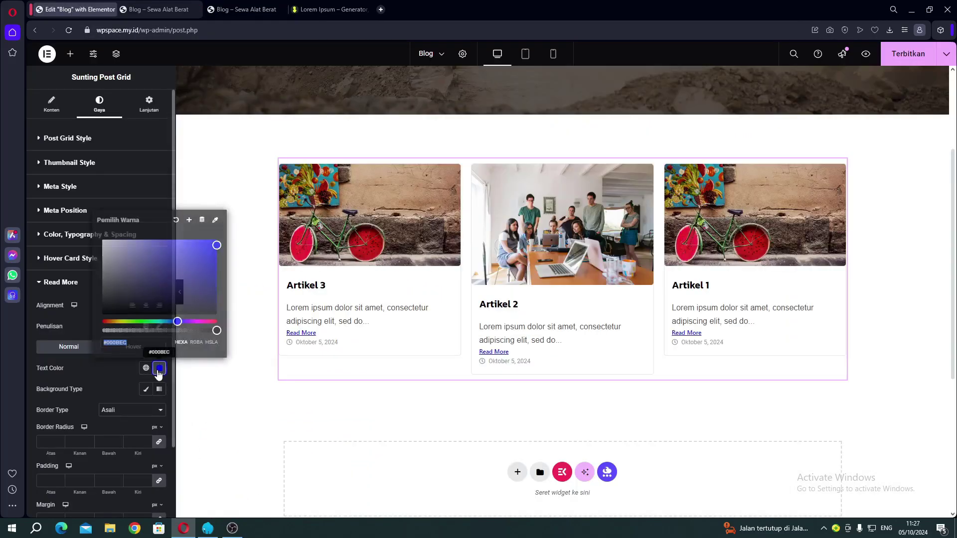
click(107, 322)
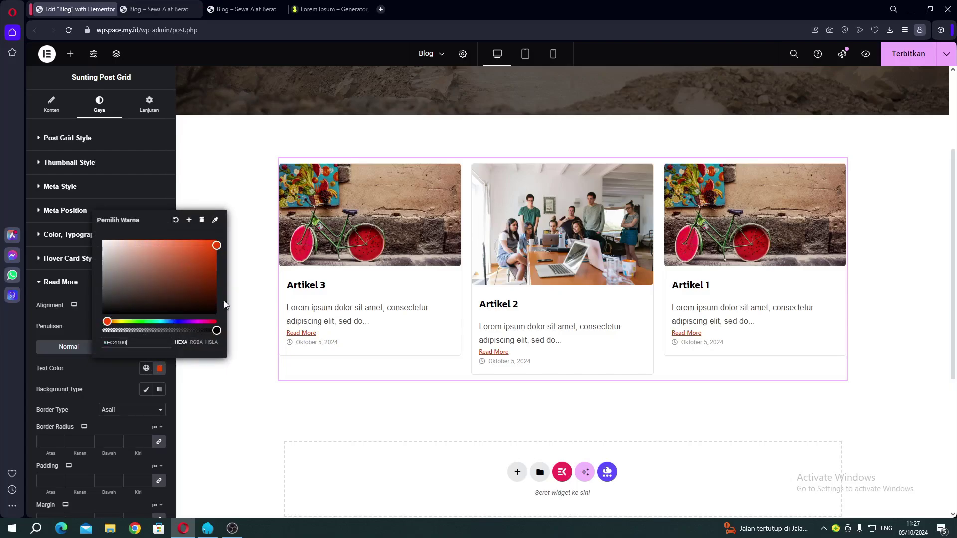
click(102, 380)
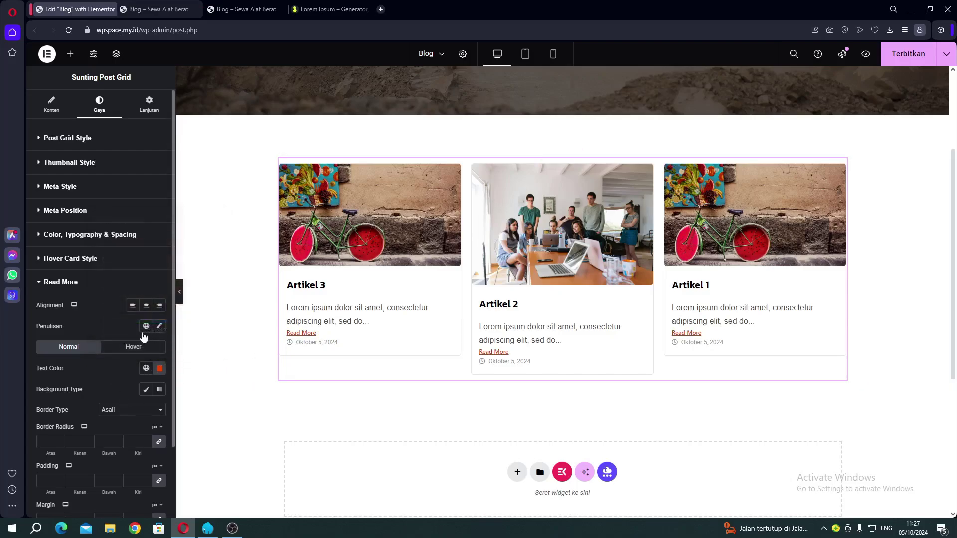
Step: Set the Read More link typography to the Kanit font family at 15 px
click(159, 327)
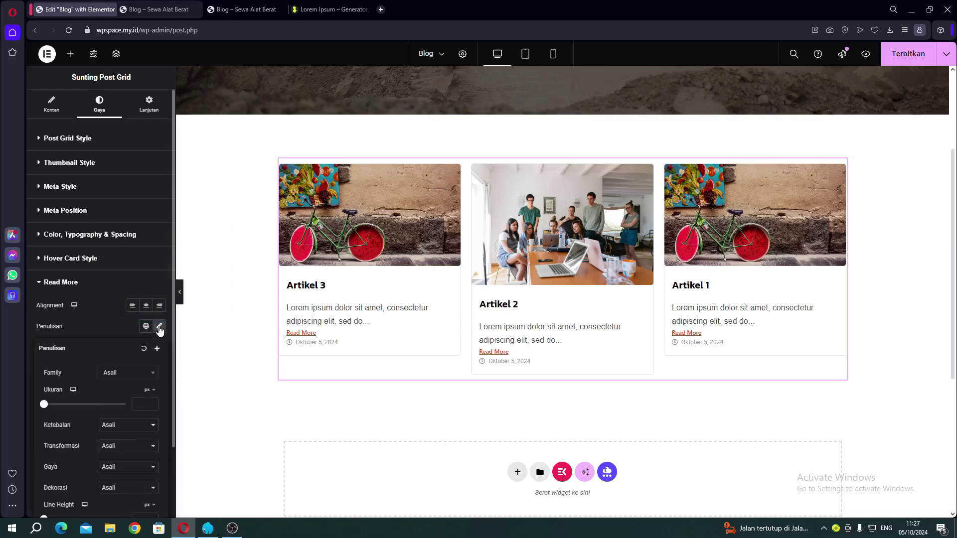
click(119, 373)
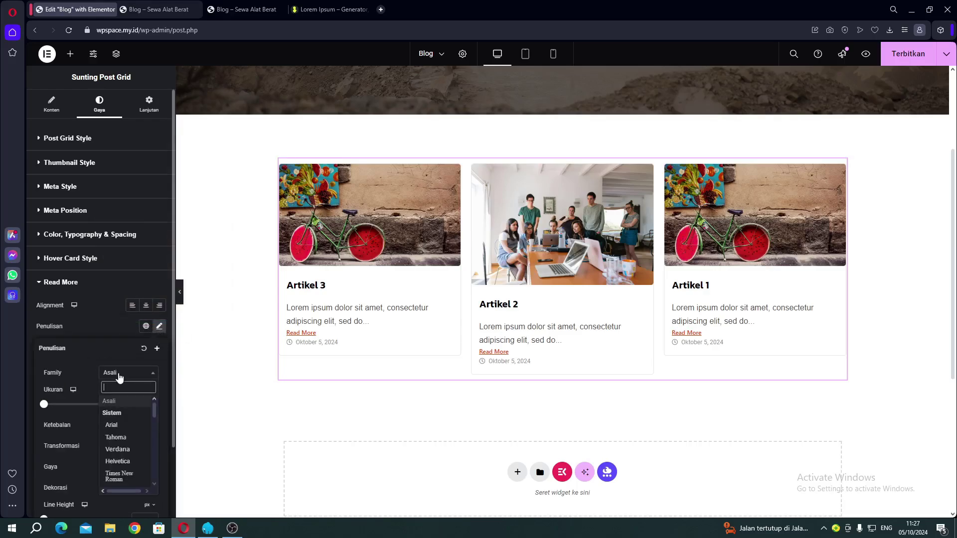
text(kanit)
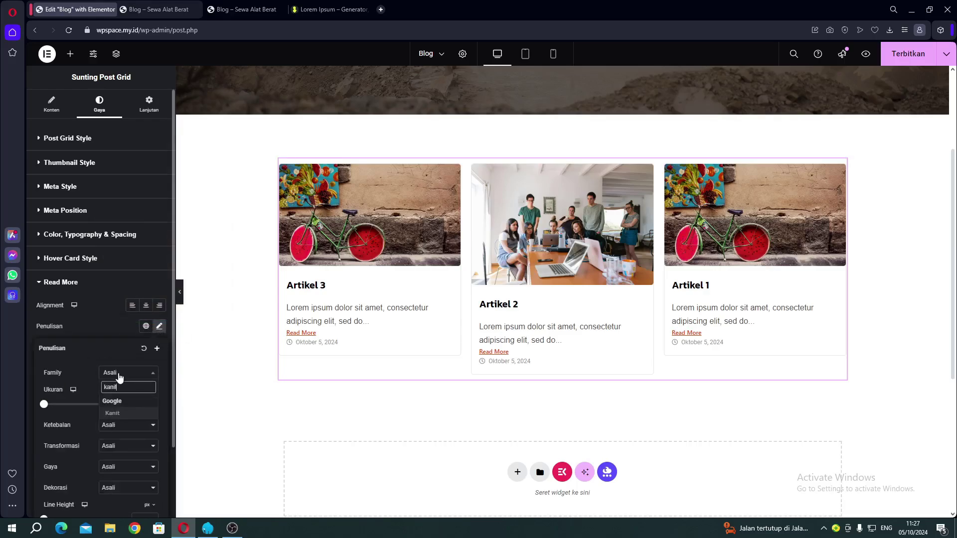
click(112, 413)
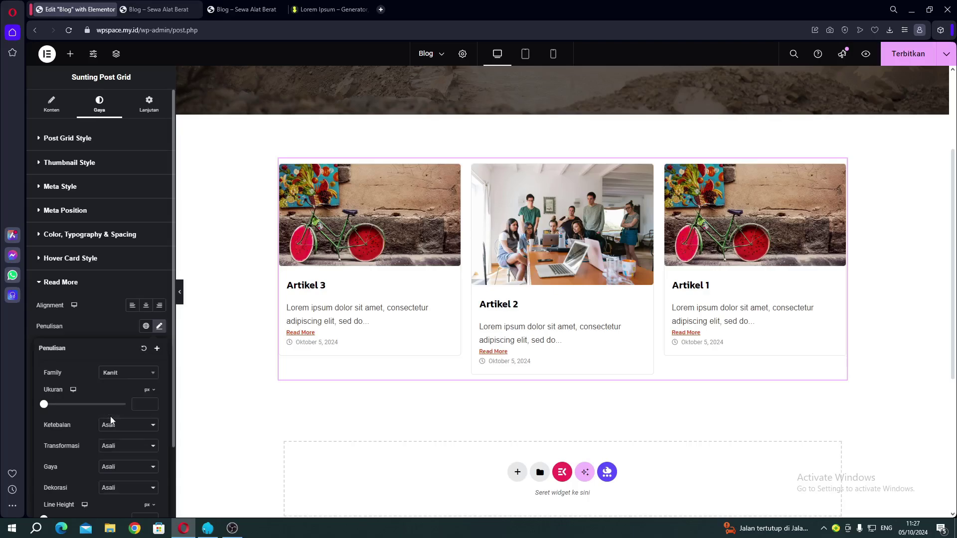
click(138, 405)
text(15)
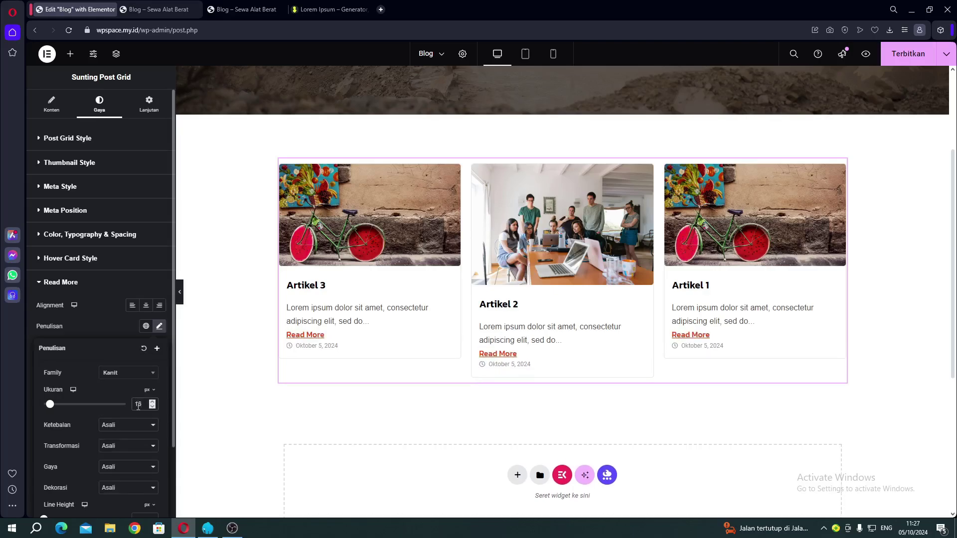
click(152, 402)
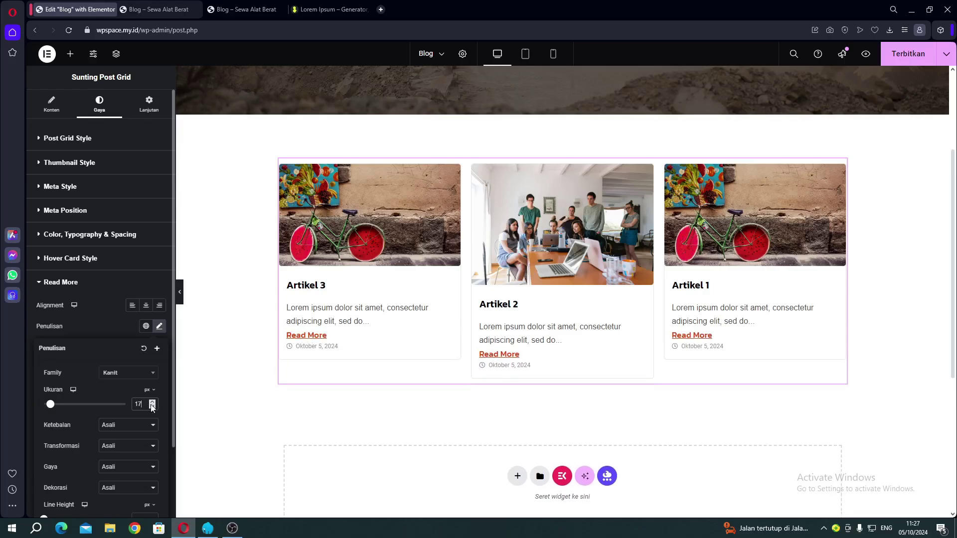
click(152, 408)
click(152, 408)
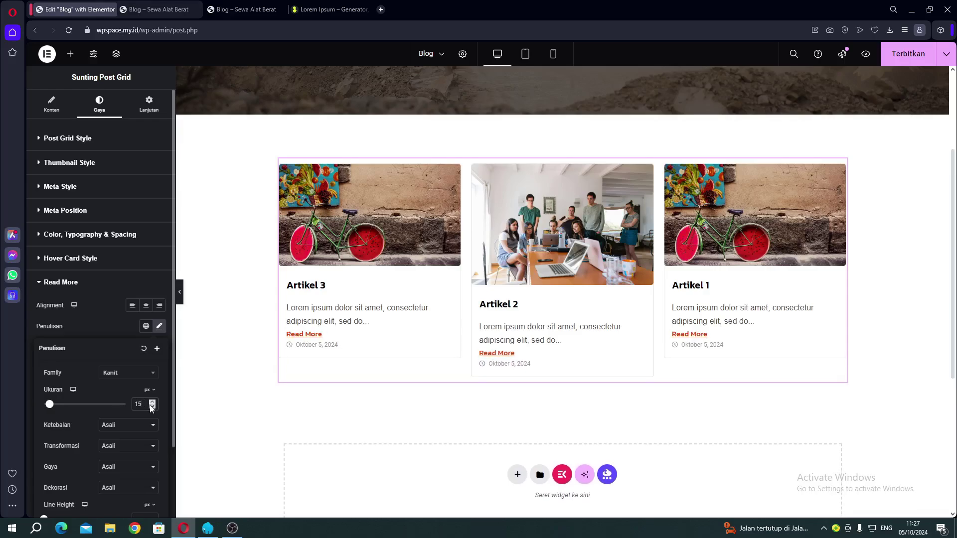
Step: Remove the underline from the Read More links by setting their text decoration to none (Tidak Ada)
scroll(125, 413, down, 2)
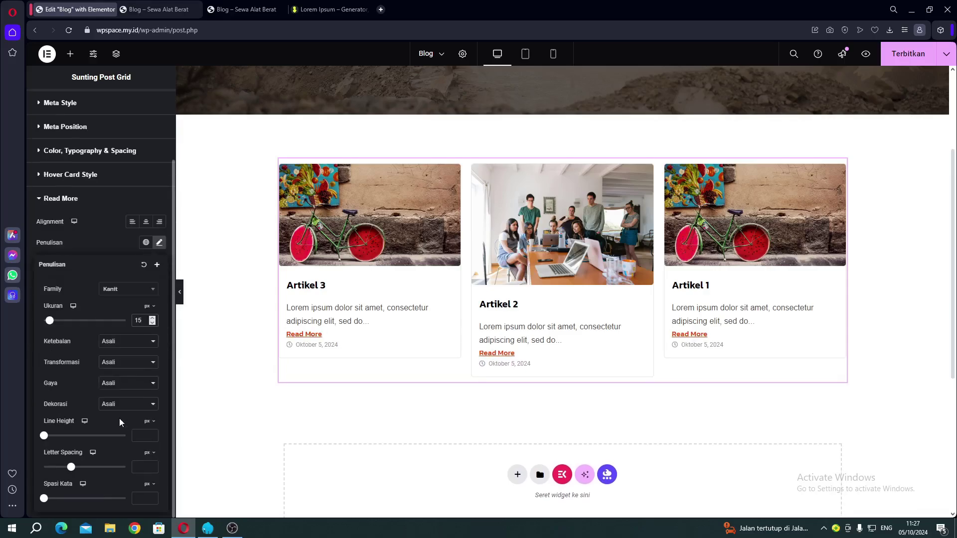
click(120, 405)
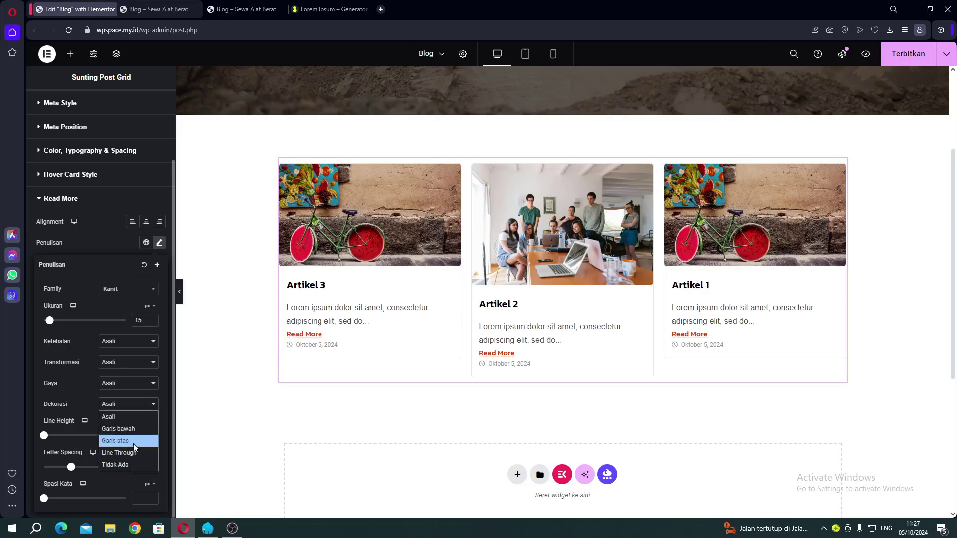
click(130, 463)
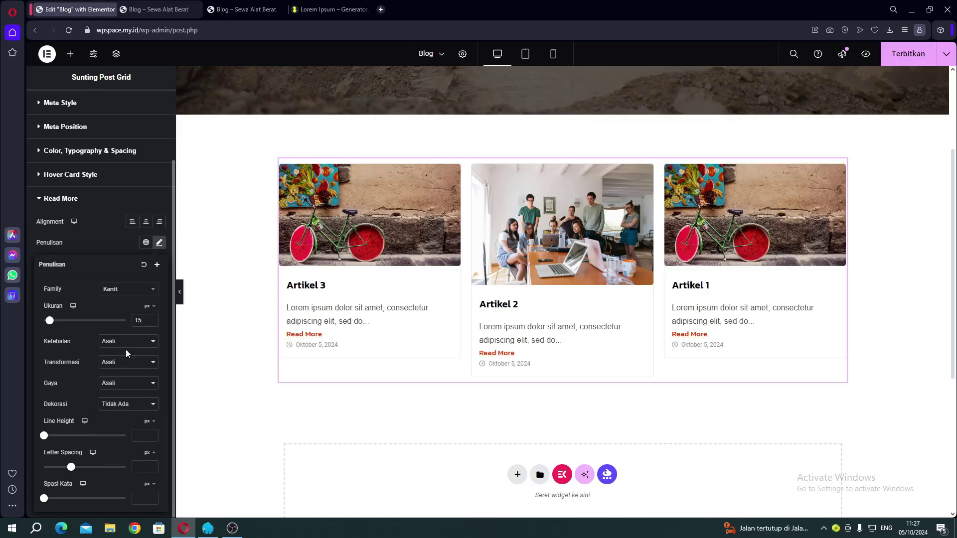
click(108, 244)
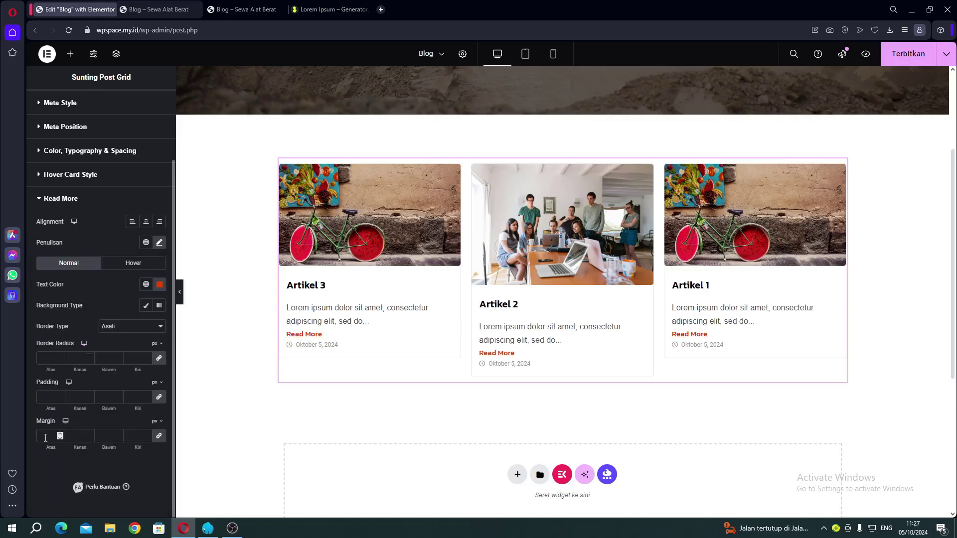
Step: Unlink the Read More margin values and set the top margin to 4%
click(159, 435)
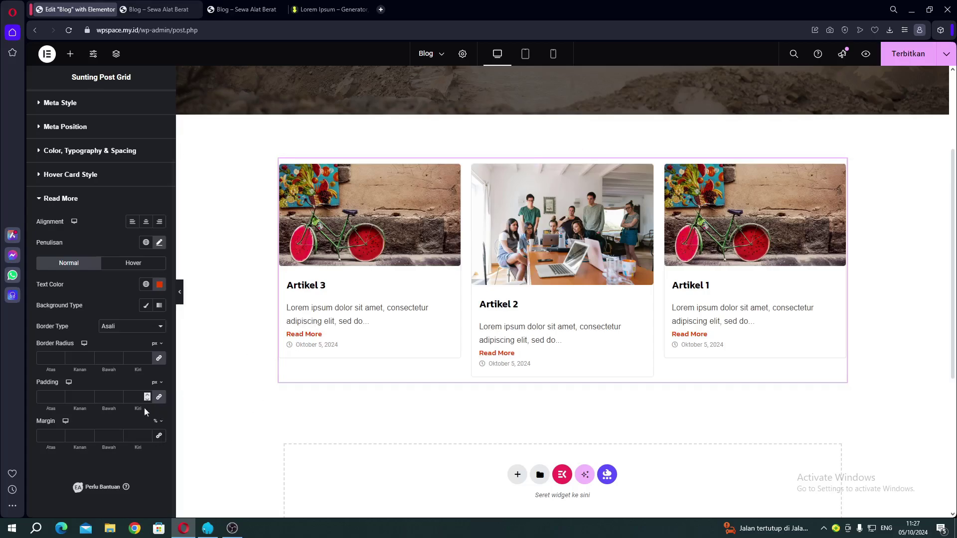
click(60, 435)
click(60, 434)
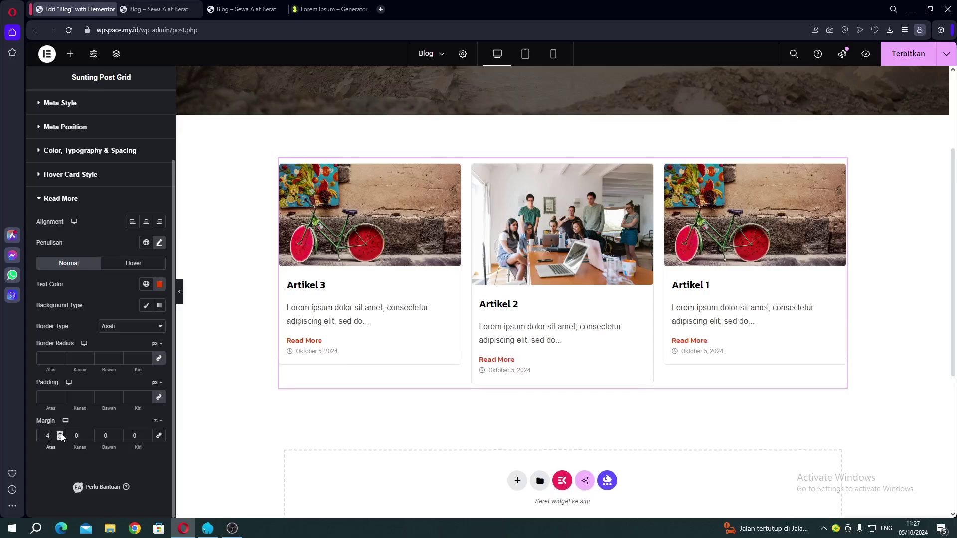
Step: Hide the meta information in the Post Grid's layout settings after comparing it with the reference blog, and publish the Blog page
click(230, 11)
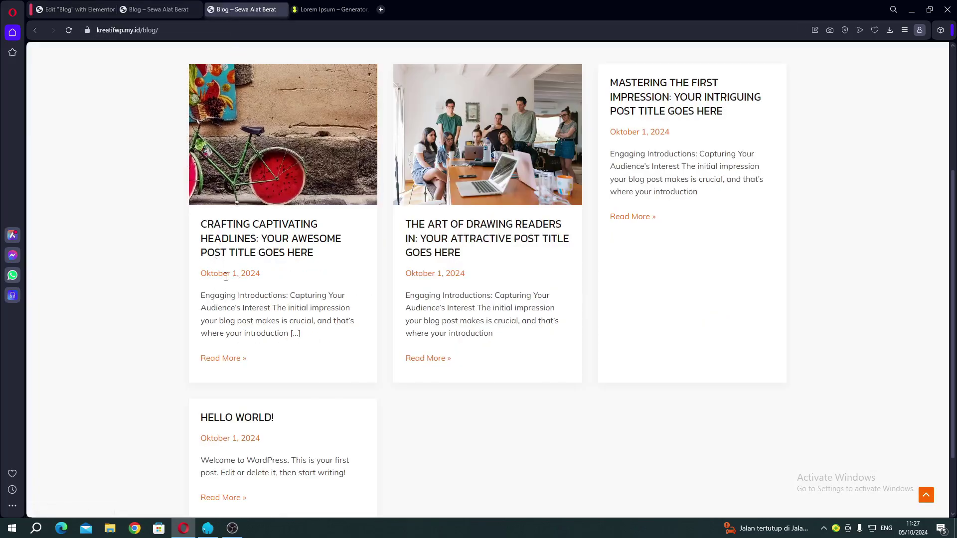
click(125, 11)
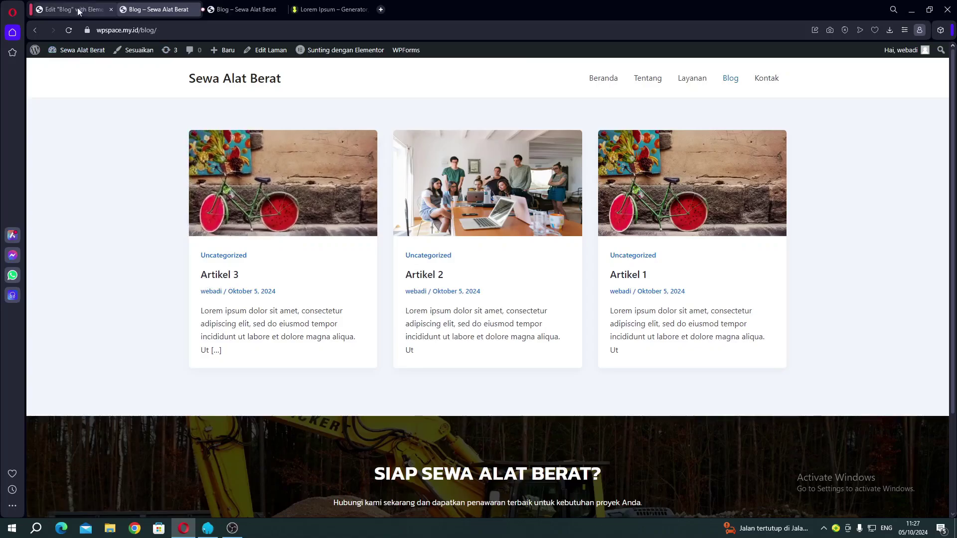
click(77, 10)
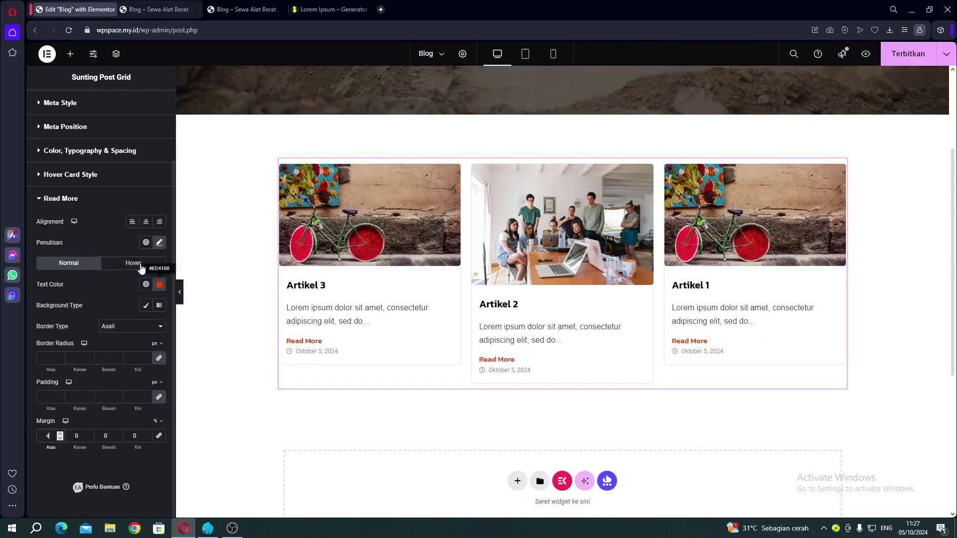
scroll(136, 263, up, 2)
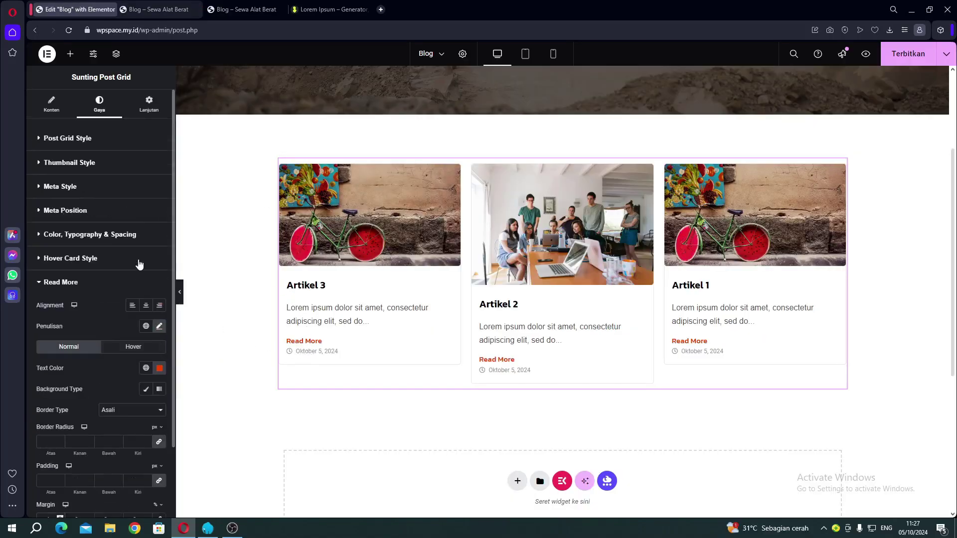
click(52, 105)
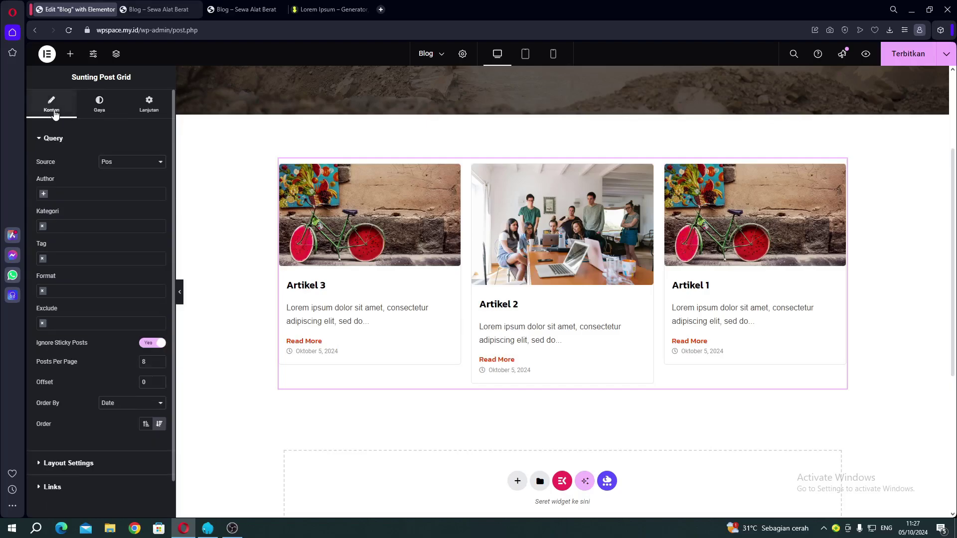
scroll(110, 399, down, 1)
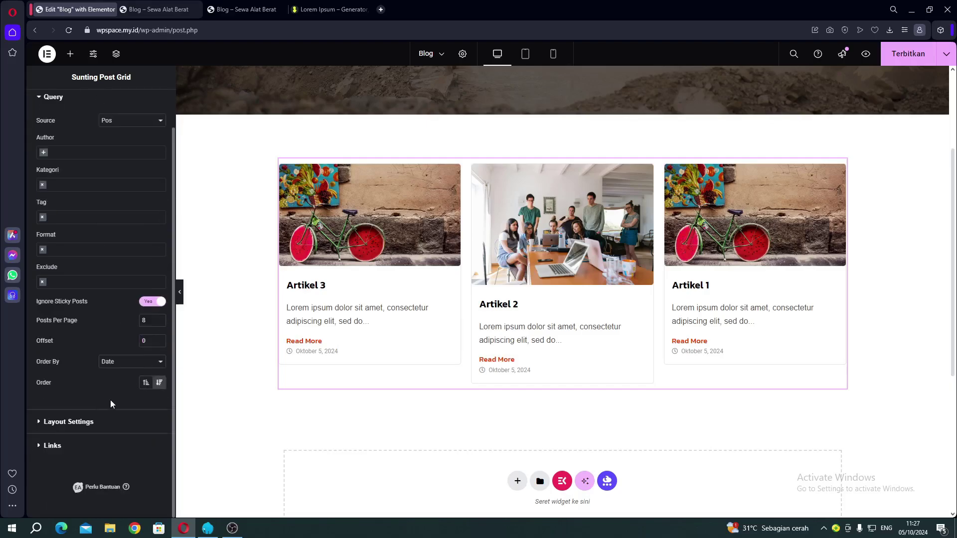
click(93, 425)
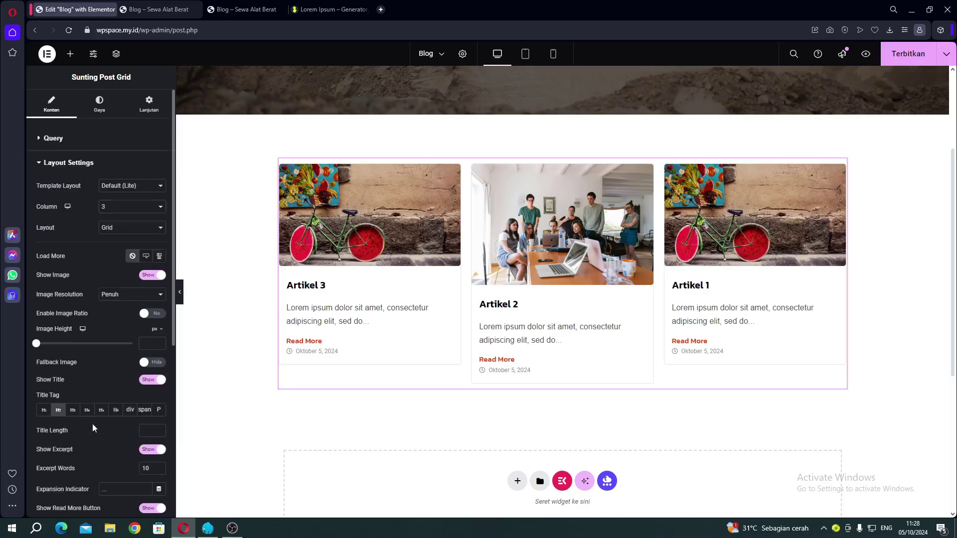
scroll(101, 324, down, 3)
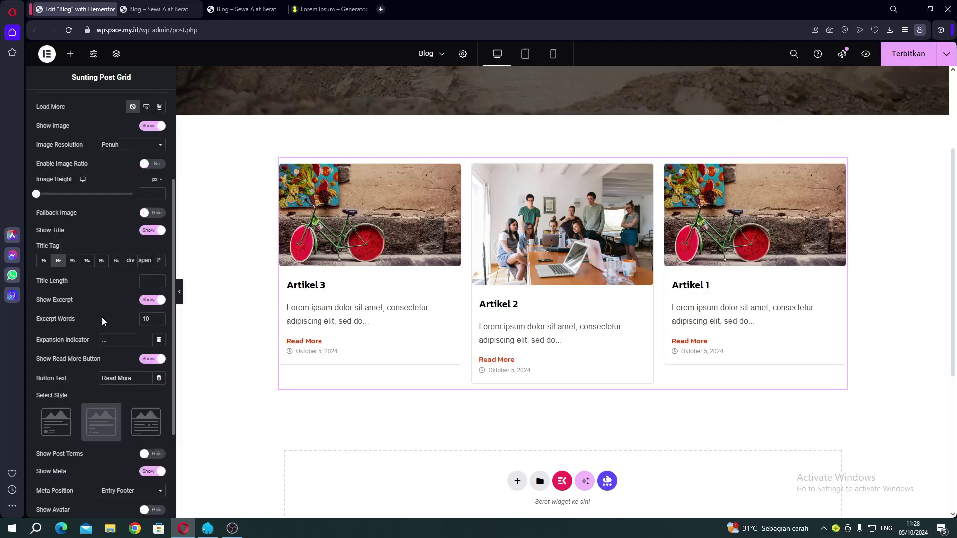
scroll(102, 317, down, 2)
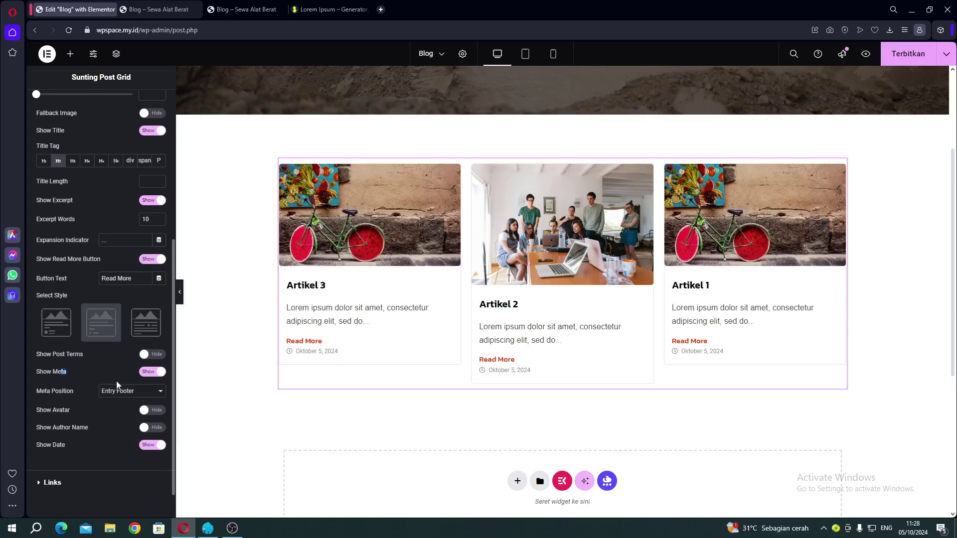
click(152, 372)
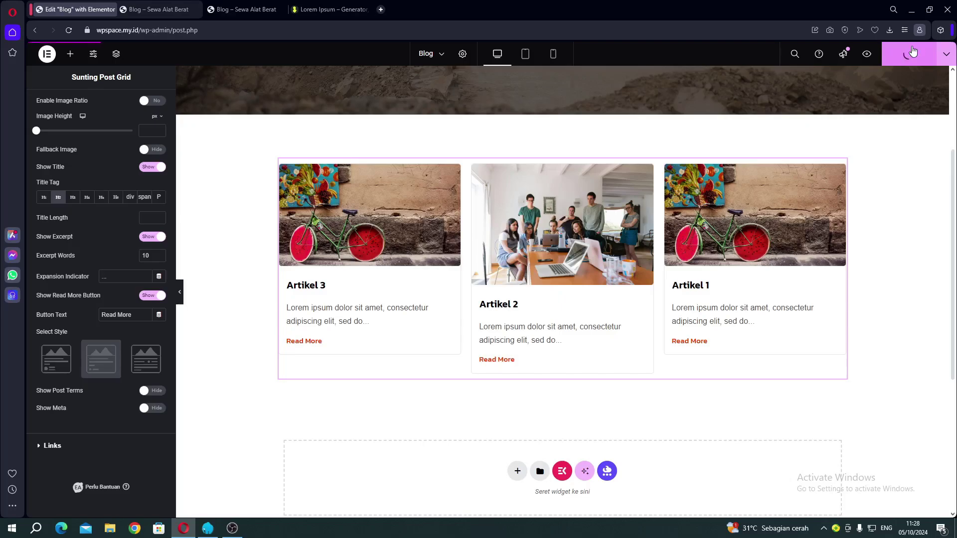
click(914, 52)
scroll(627, 193, up, 2)
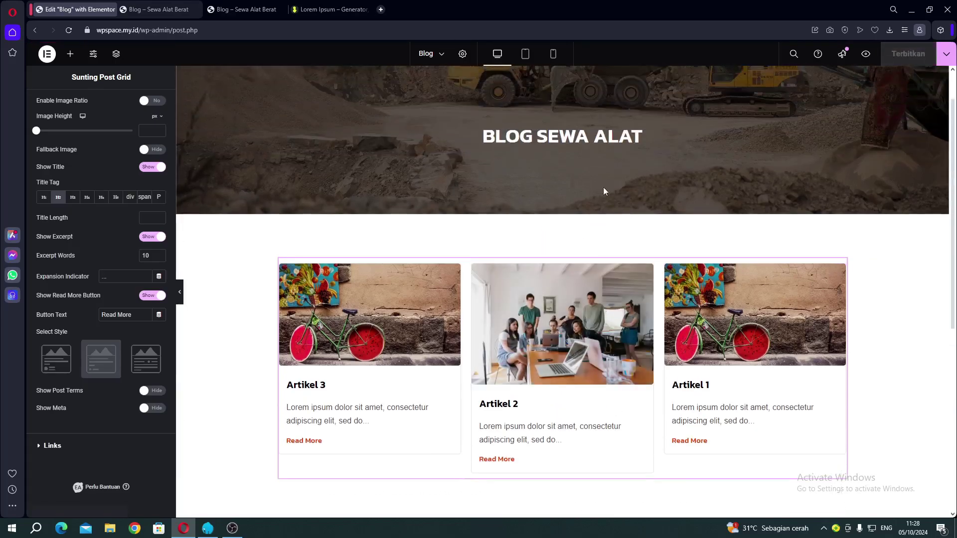
Step: Reload the live Blog page to review its banner and article cards, and close the Blog page's Elementor editor
click(149, 7)
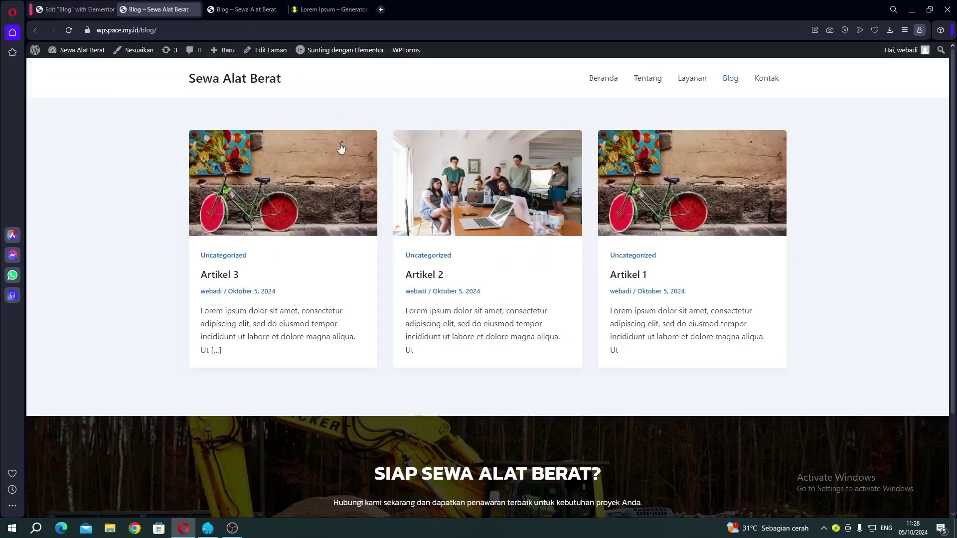
click(729, 82)
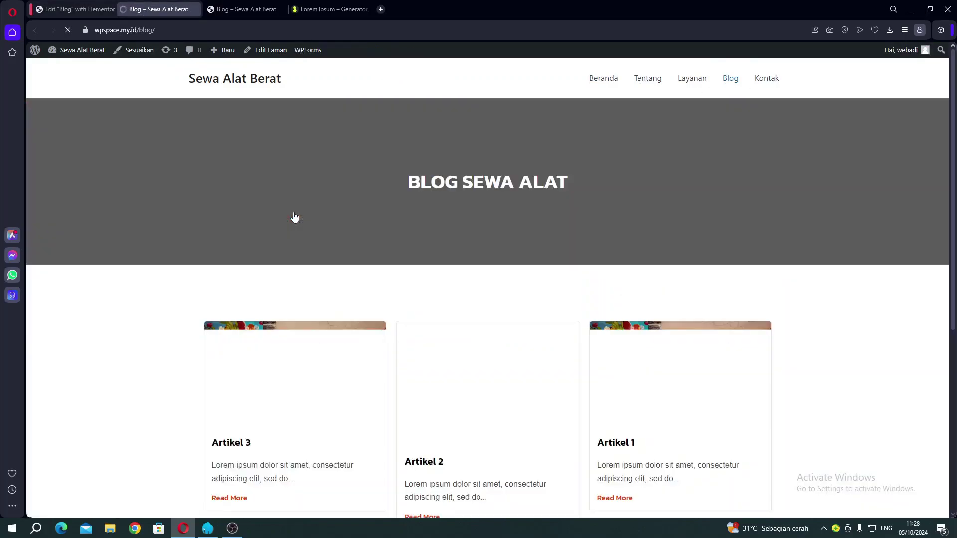
scroll(306, 175, down, 5)
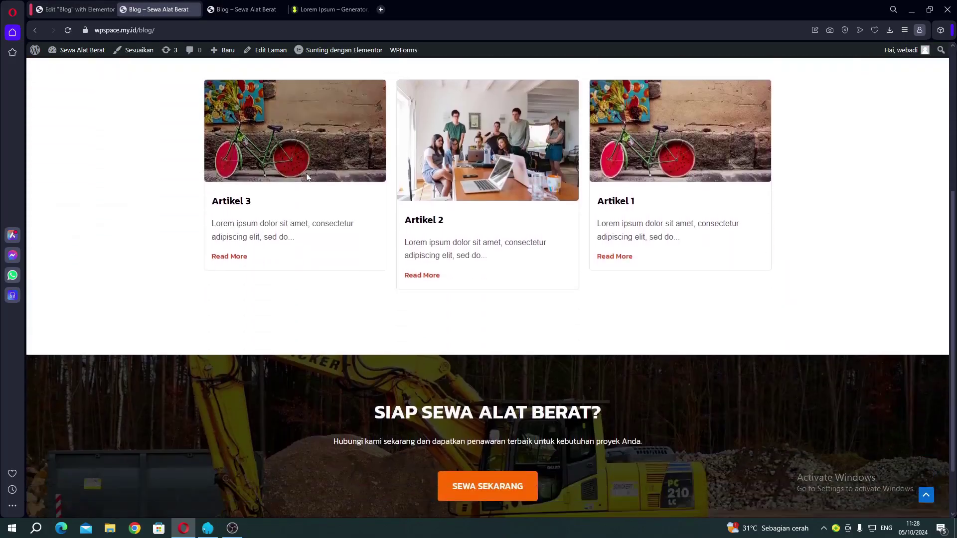
scroll(306, 174, up, 6)
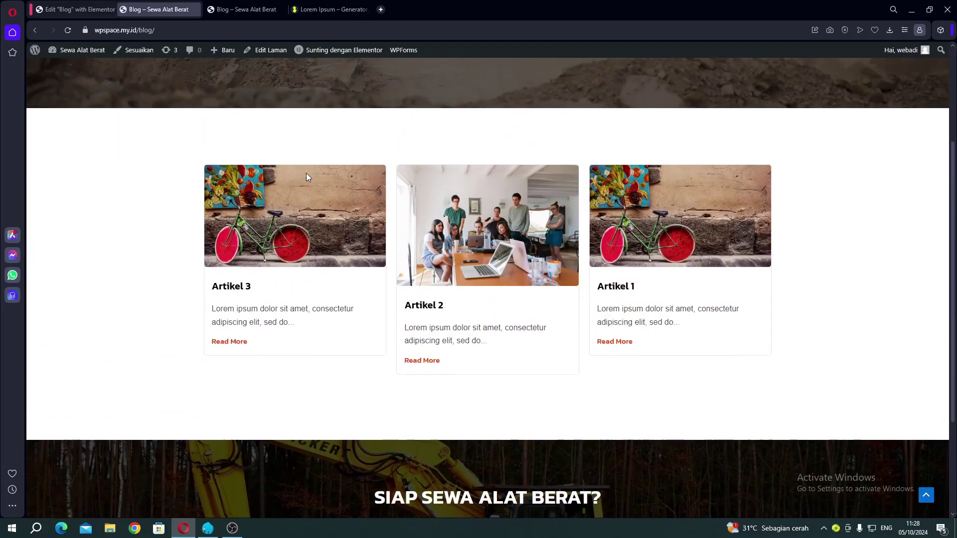
scroll(306, 175, down, 4)
scroll(306, 175, up, 3)
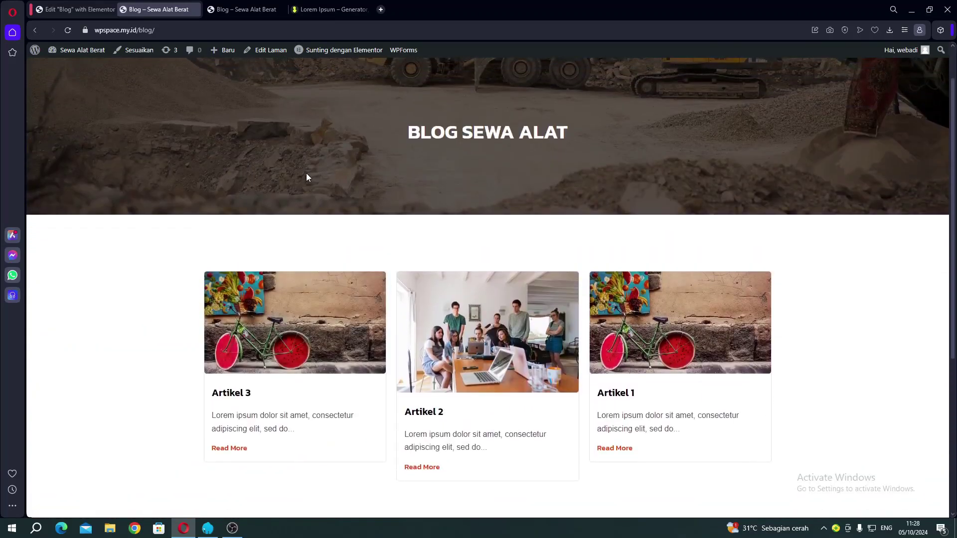
scroll(306, 177, up, 1)
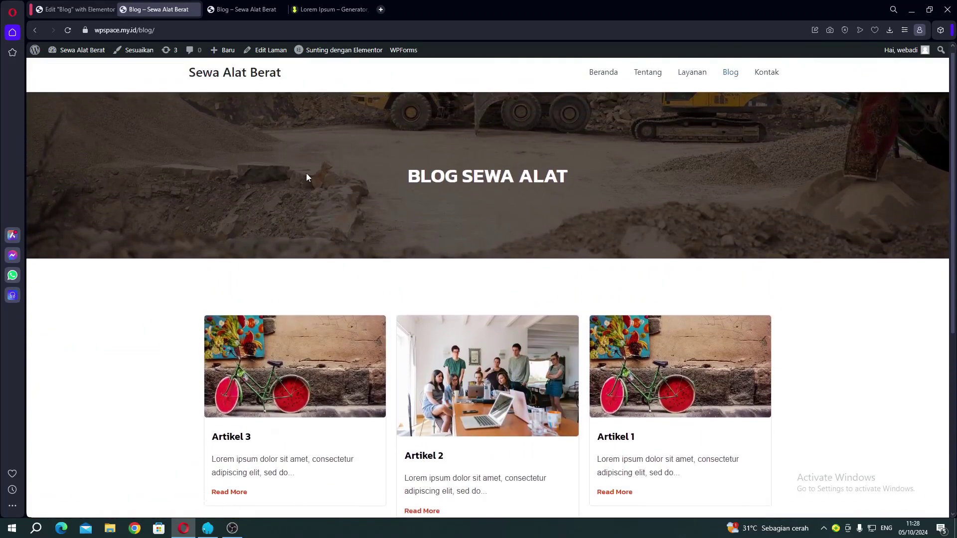
click(102, 14)
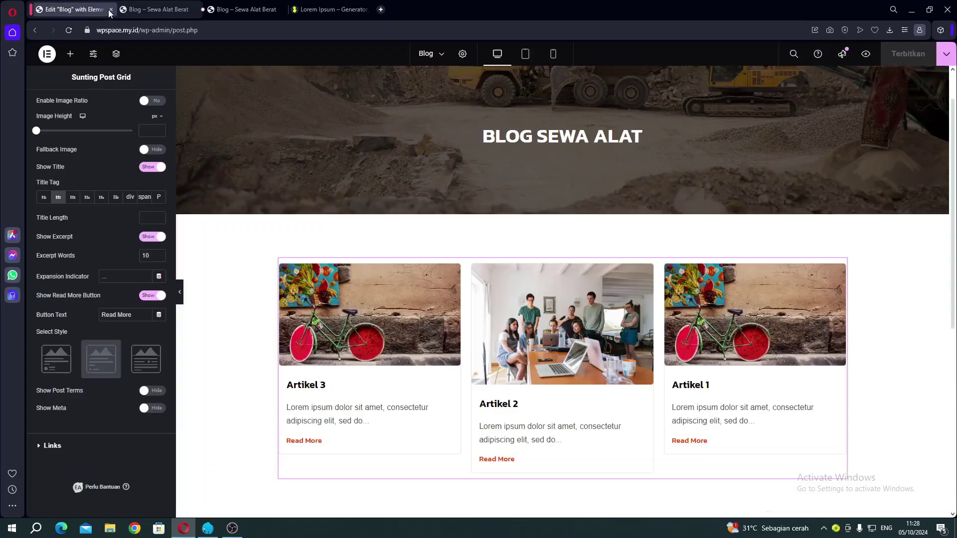
click(110, 10)
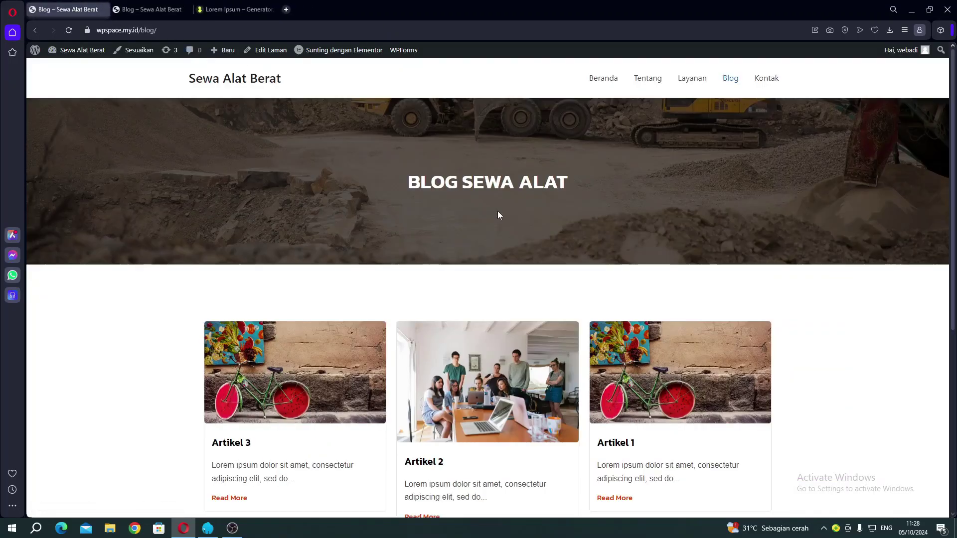